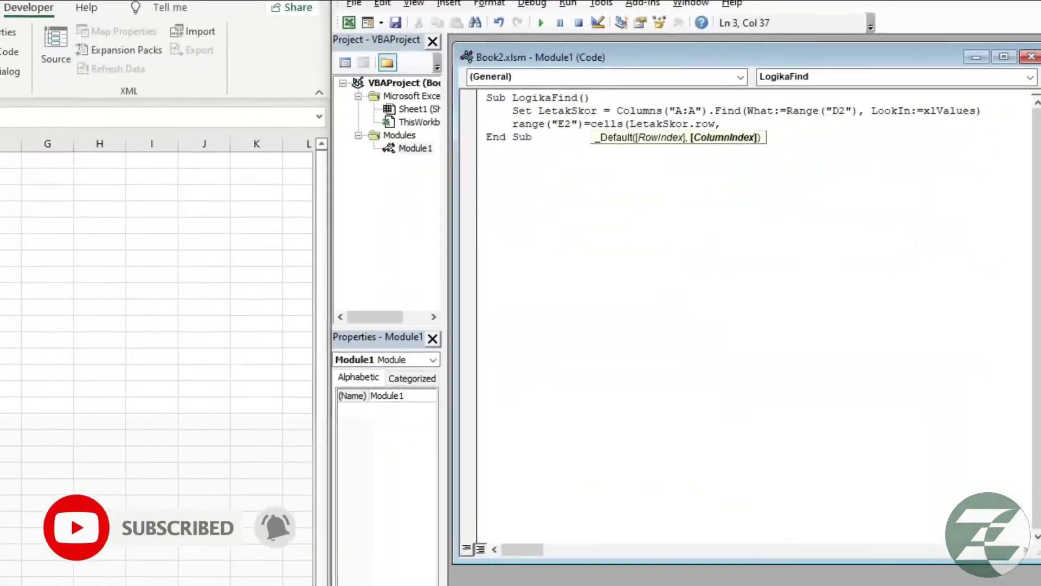
Complete the SelectionChange If: call LogikaFind when D2 isn't empty, otherwise clear E2.
type("2)")
left_click(627, 121)
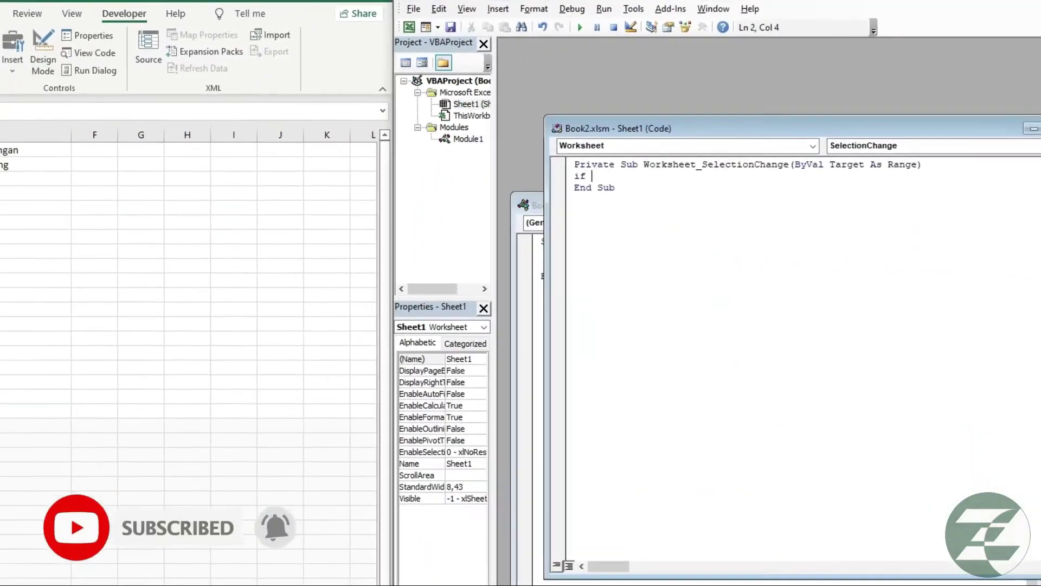
type("Range(\"D2\") <> \"\" Then Call LogikaFind Else Range(\"E2\").ClearContents End If")
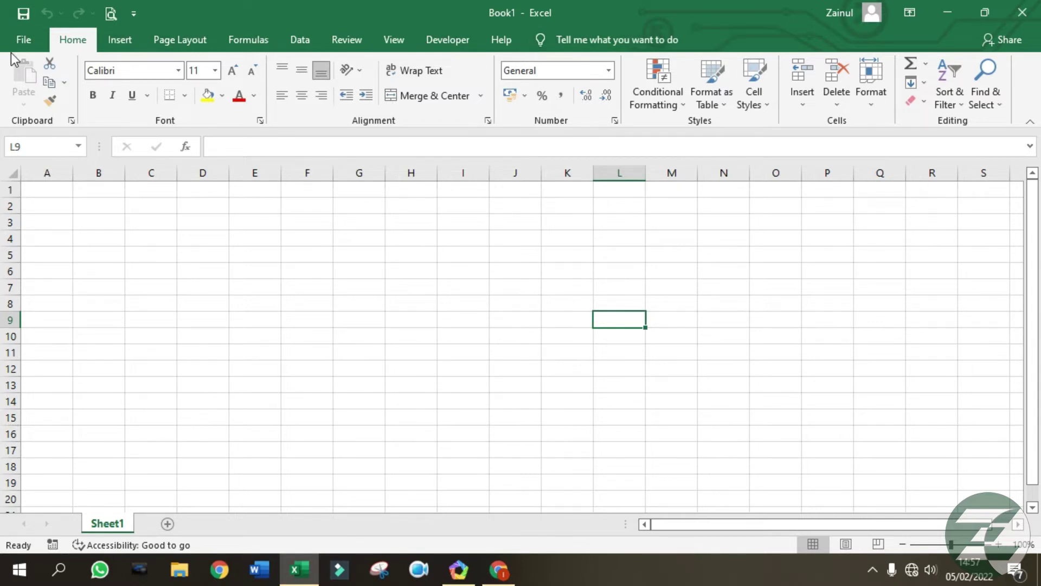
Create a new blank workbook from the File templates, then close the extra Book2.
left_click(22, 38)
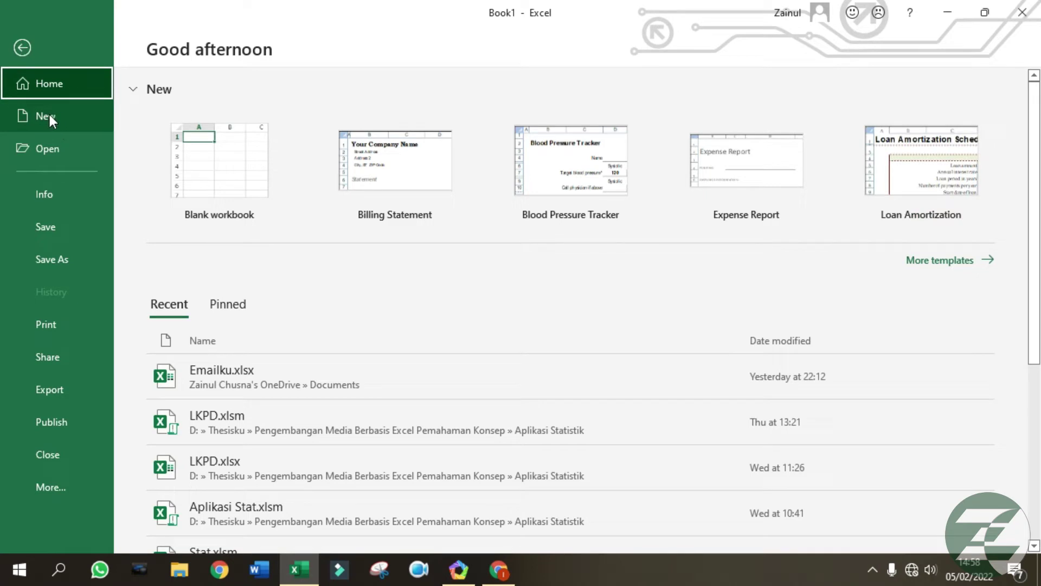
left_click(53, 118)
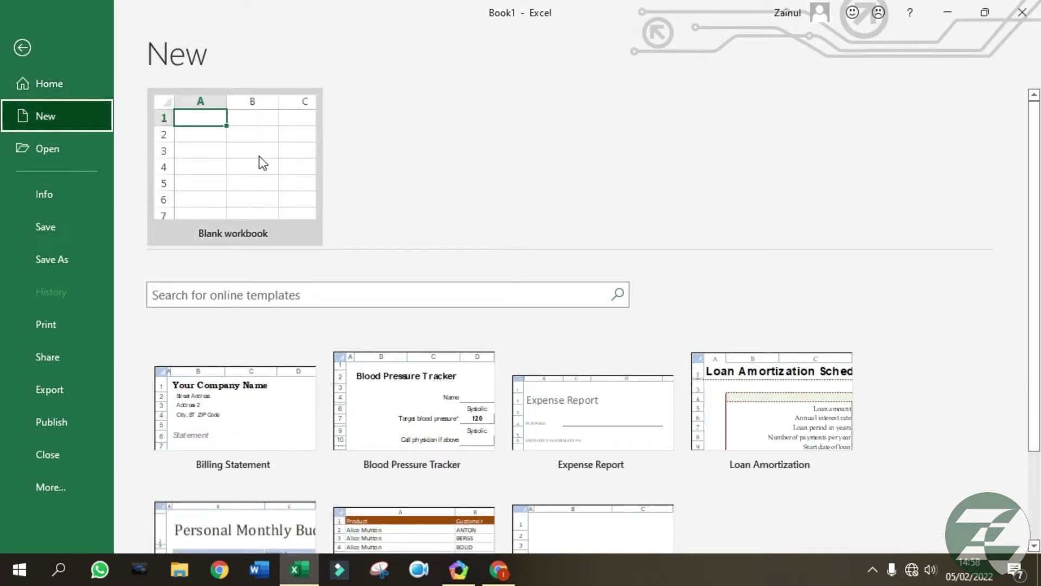
left_click(224, 179)
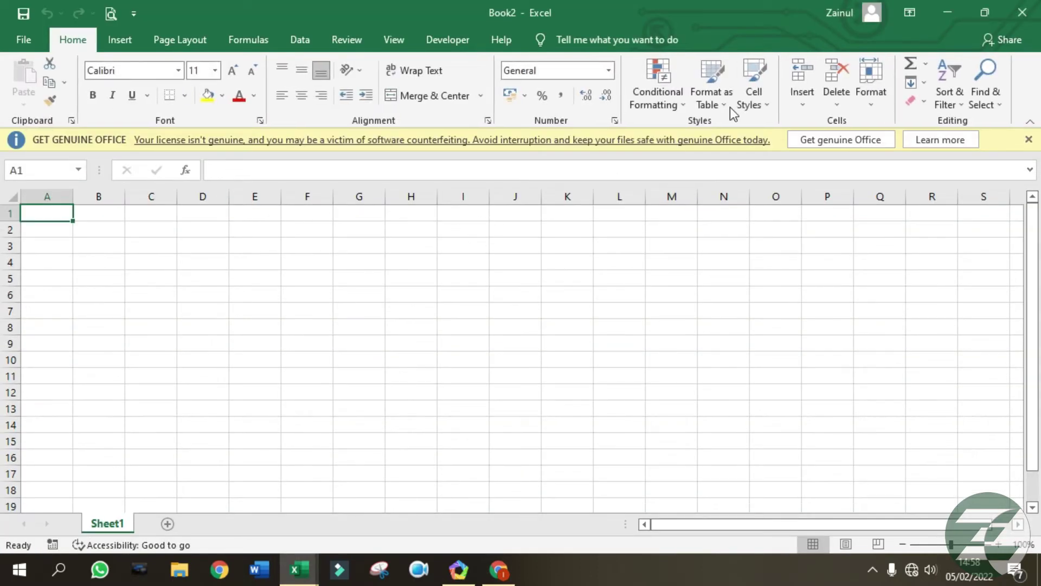
left_click(1022, 12)
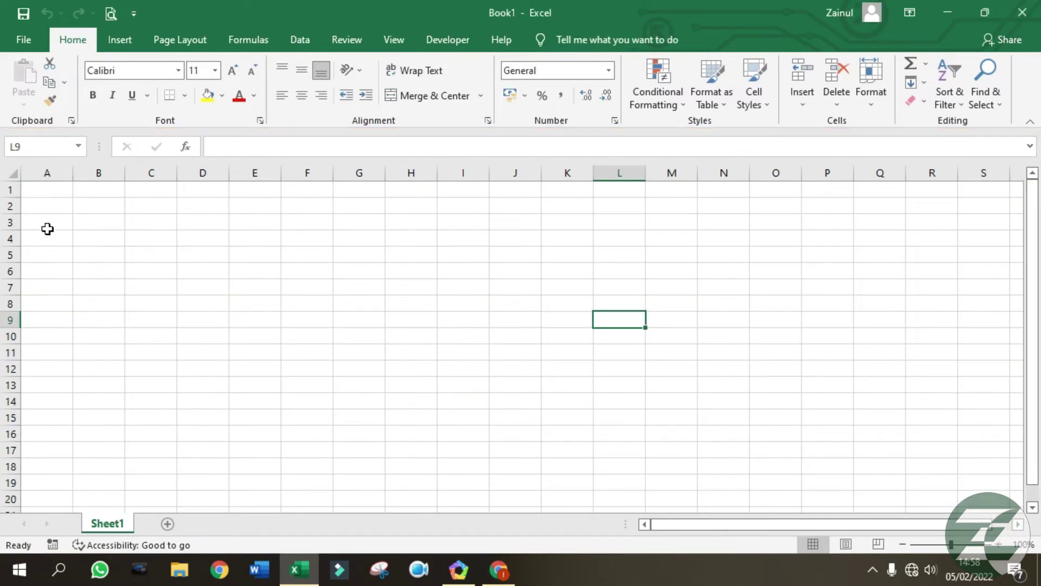
Return to Book1's worksheet and bring back its File home page.
left_click(24, 37)
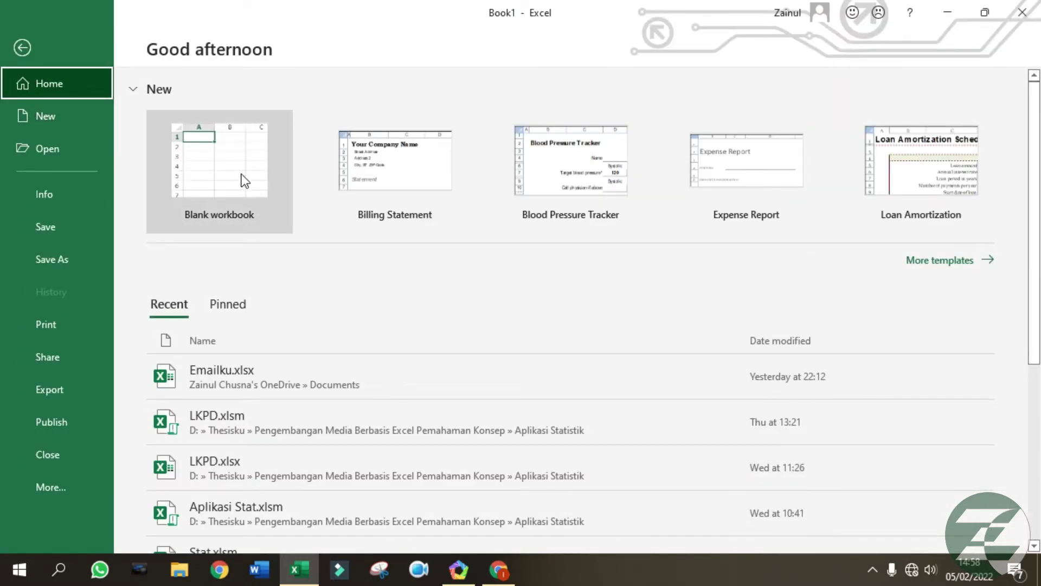
left_click(24, 50)
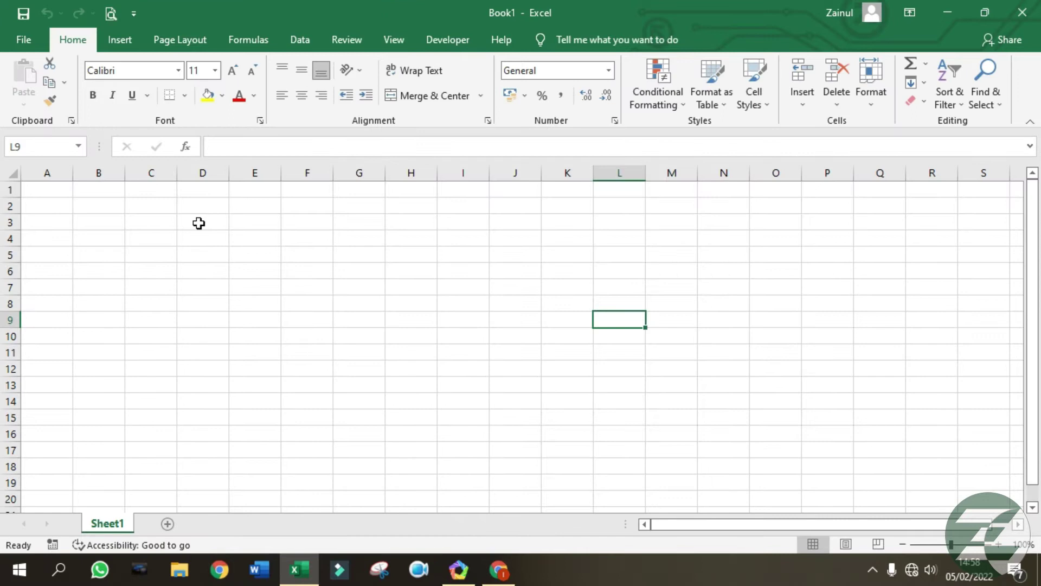
left_click(22, 44)
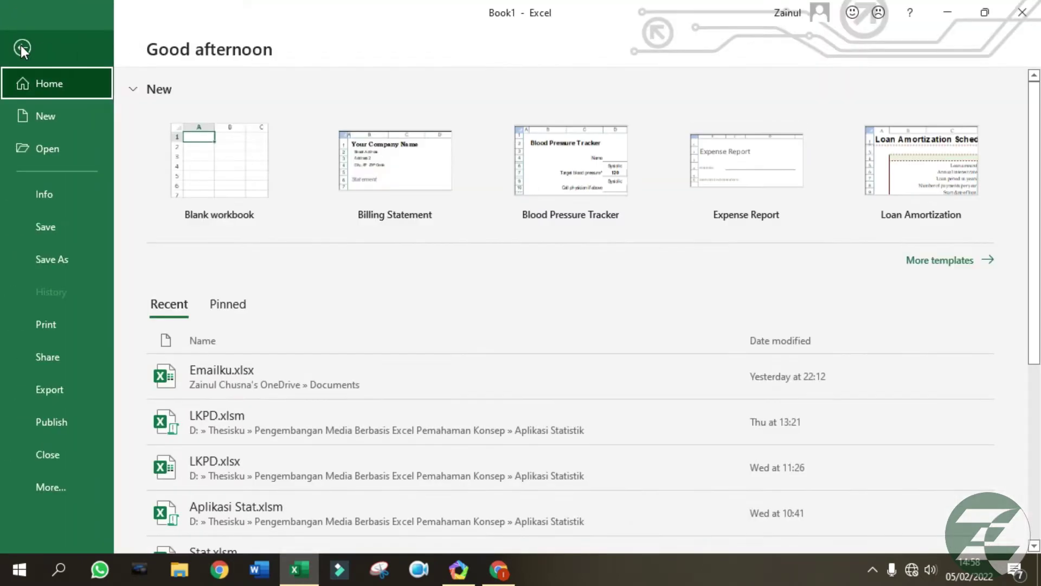
left_click(46, 153)
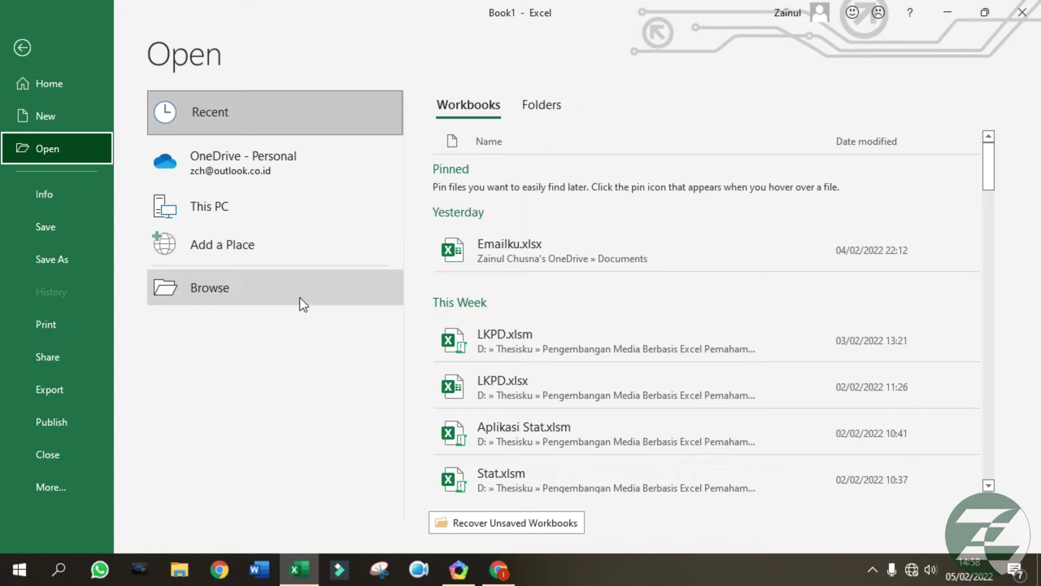
left_click(216, 206)
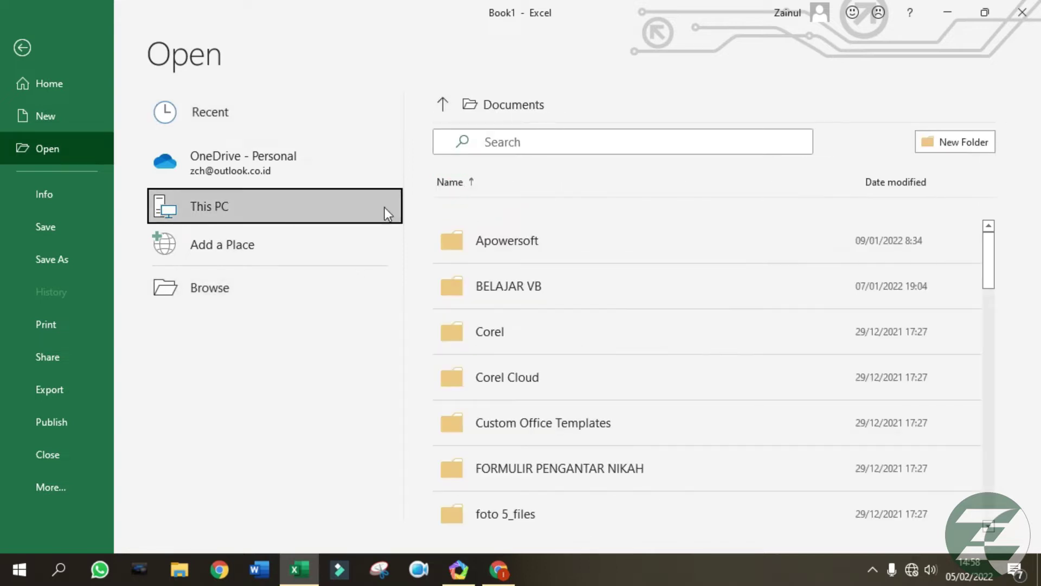
scroll(552, 368, "down", 3)
scroll(552, 370, "up", 1)
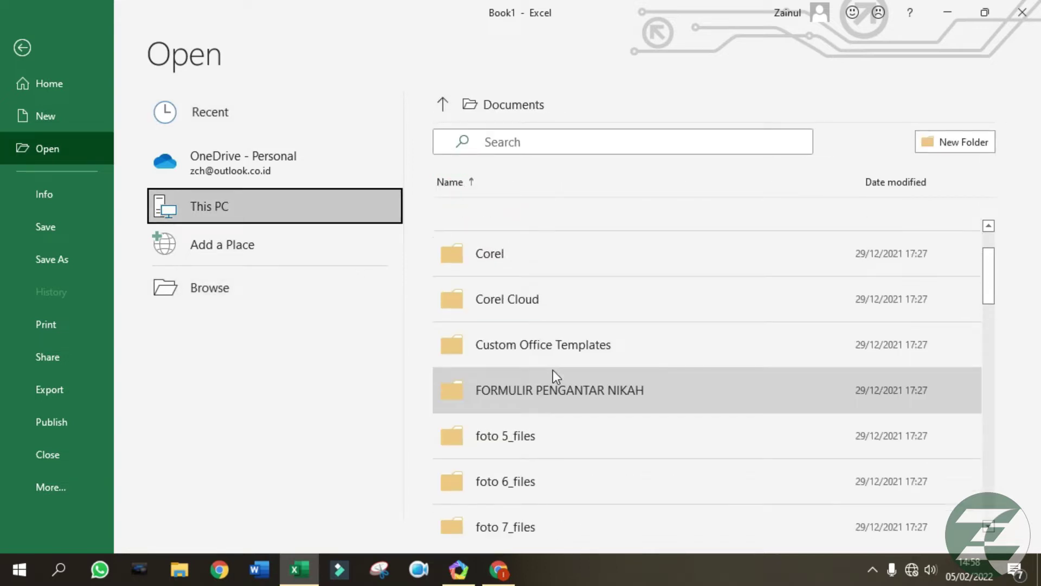
scroll(531, 271, "up", 2)
scroll(545, 361, "down", 5)
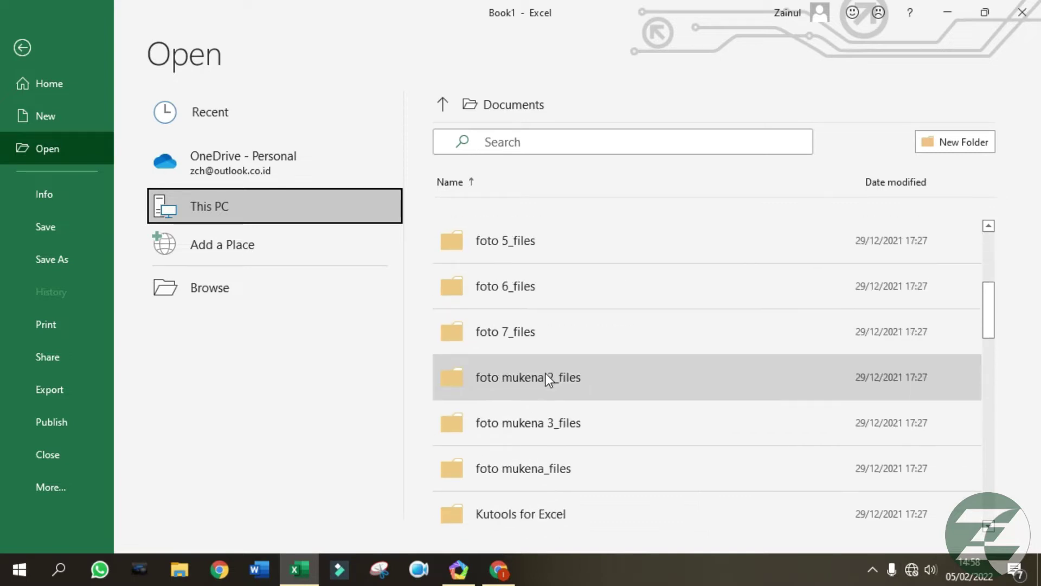
scroll(551, 390, "down", 3)
scroll(560, 444, "down", 1)
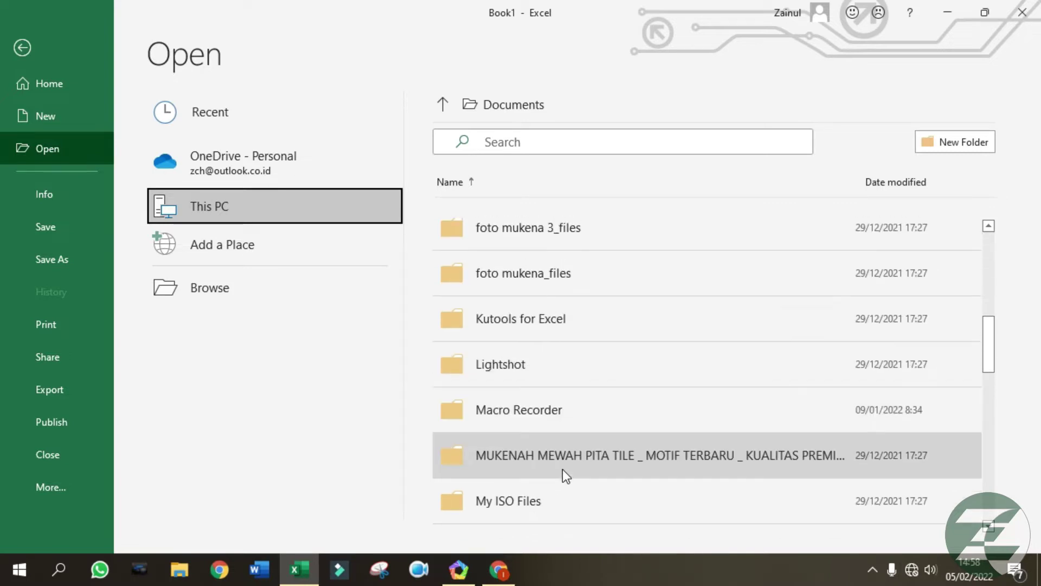
left_click(562, 458)
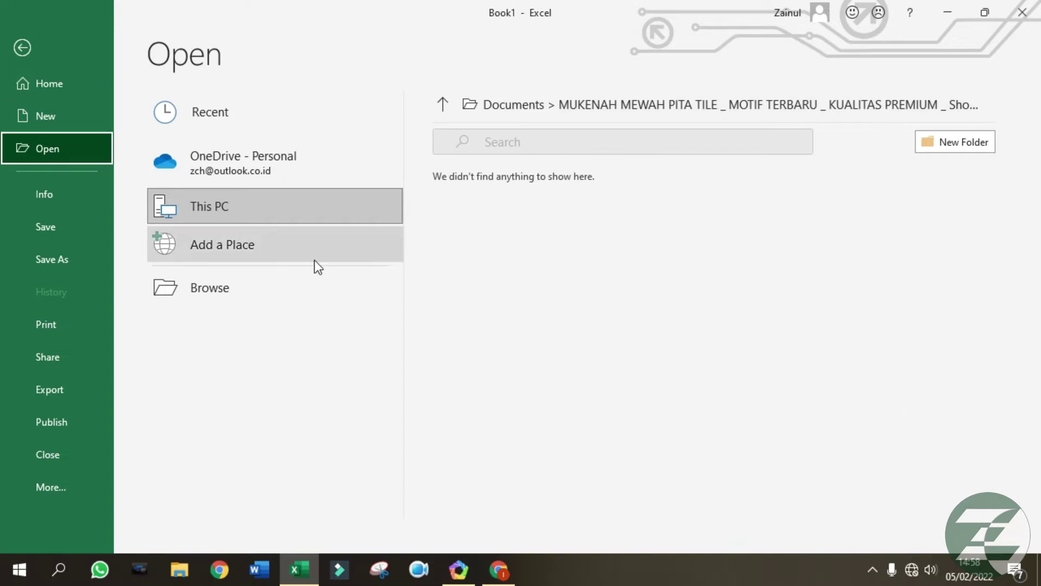
left_click(213, 294)
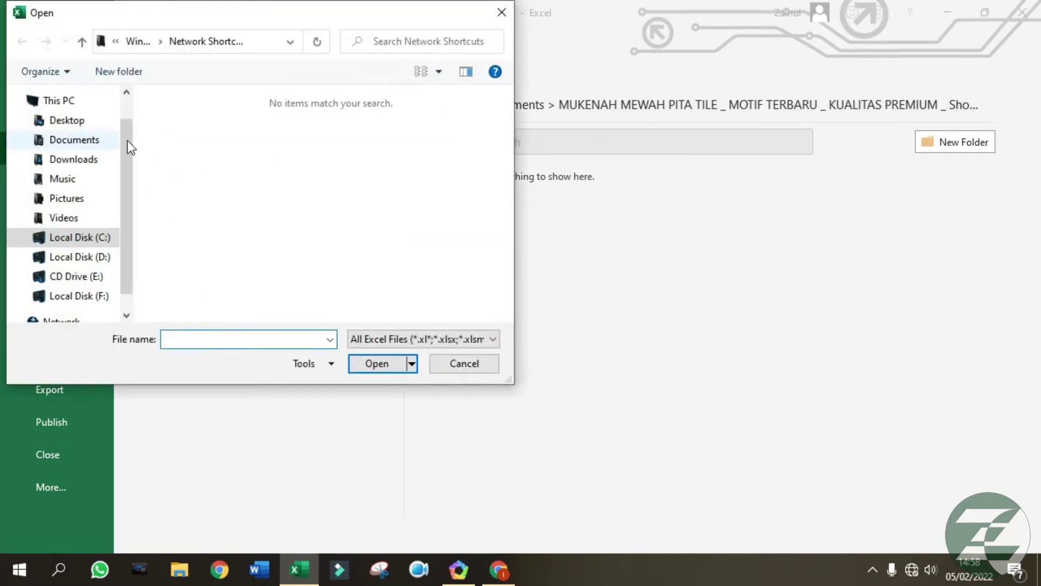
left_click_drag(129, 189, 129, 236)
left_click(105, 232)
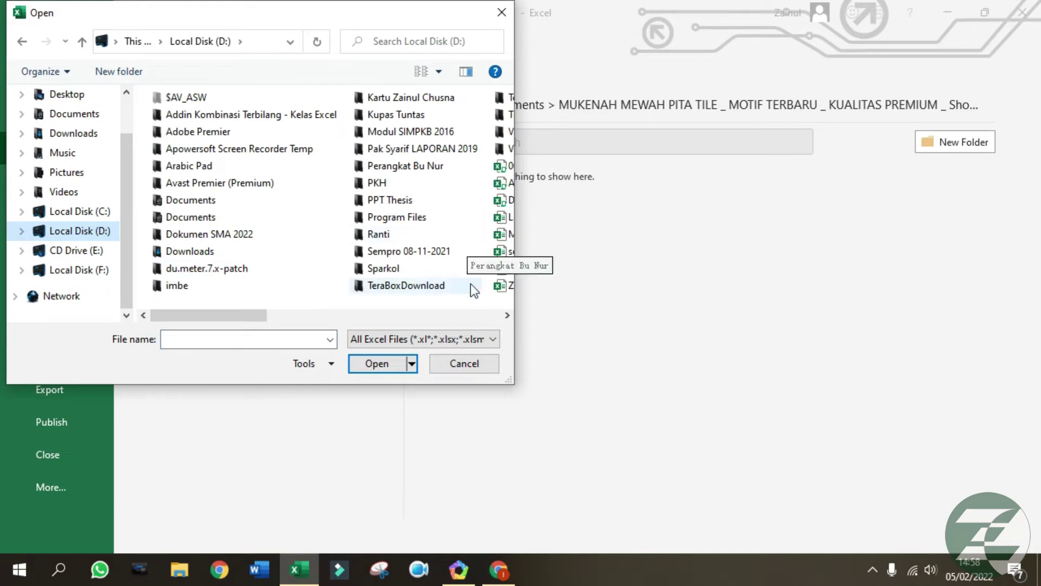
left_click_drag(203, 316, 397, 326)
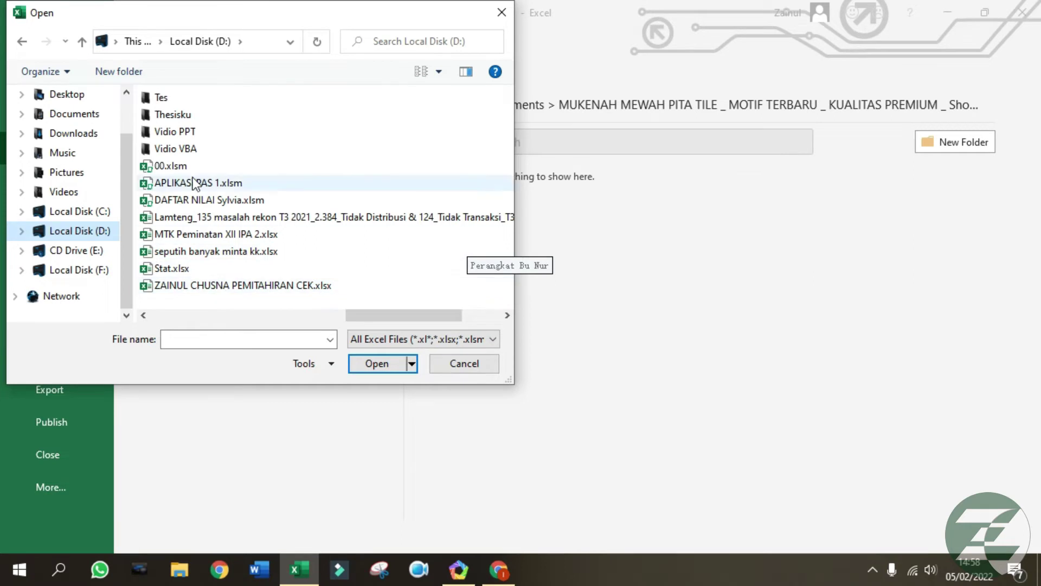
left_click(212, 185)
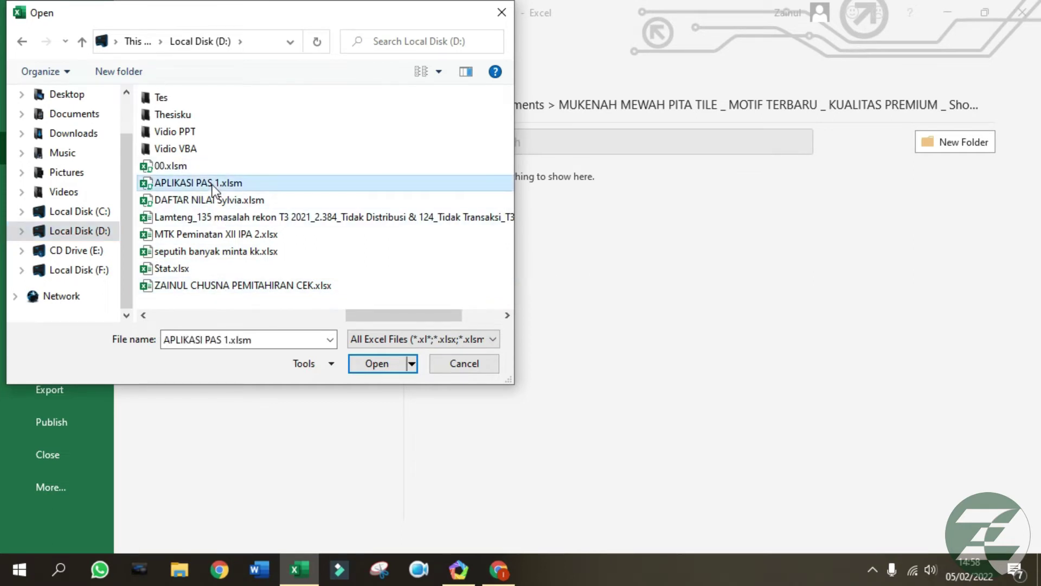
left_click(373, 363)
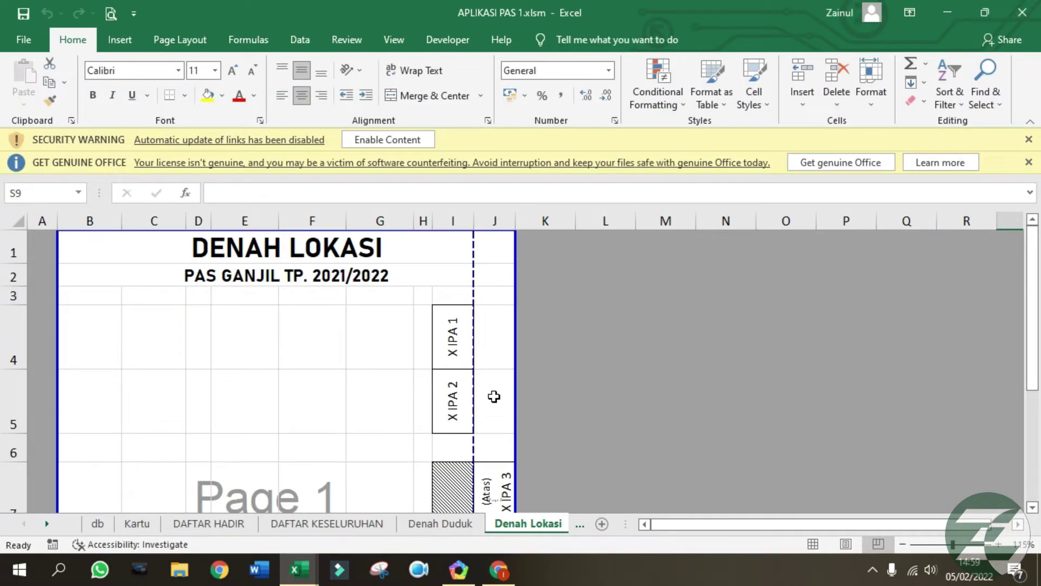
left_click(353, 316)
left_click(1022, 12)
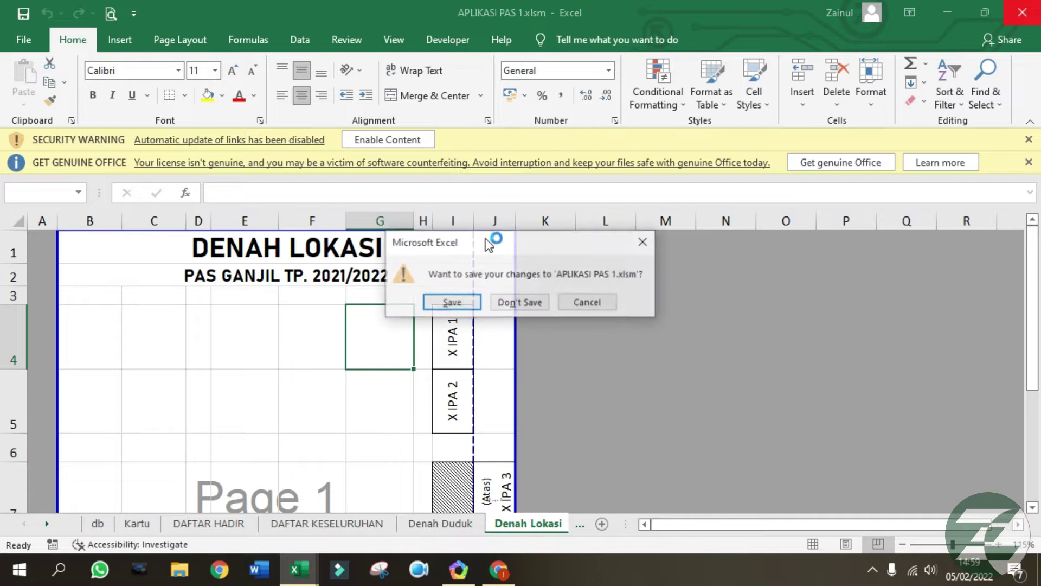
left_click(521, 302)
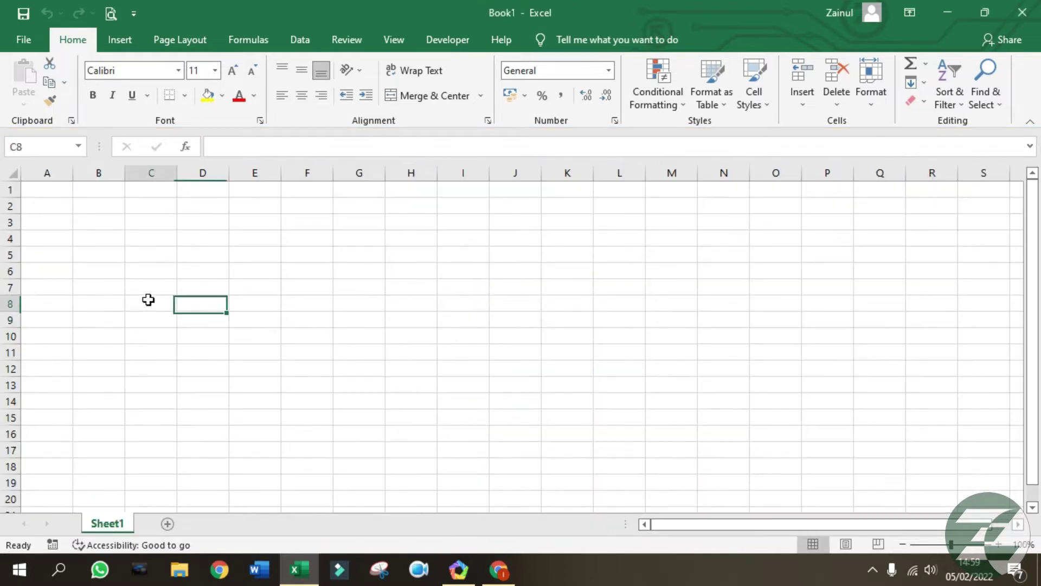
left_click(24, 39)
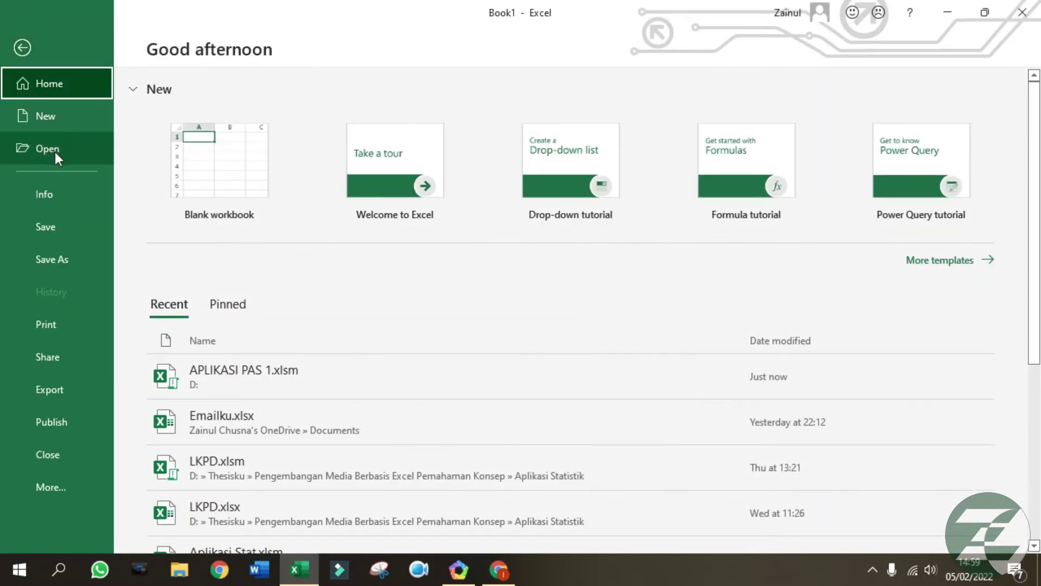
Start saving Book1 and choose drive D in the Save As browser.
left_click(64, 231)
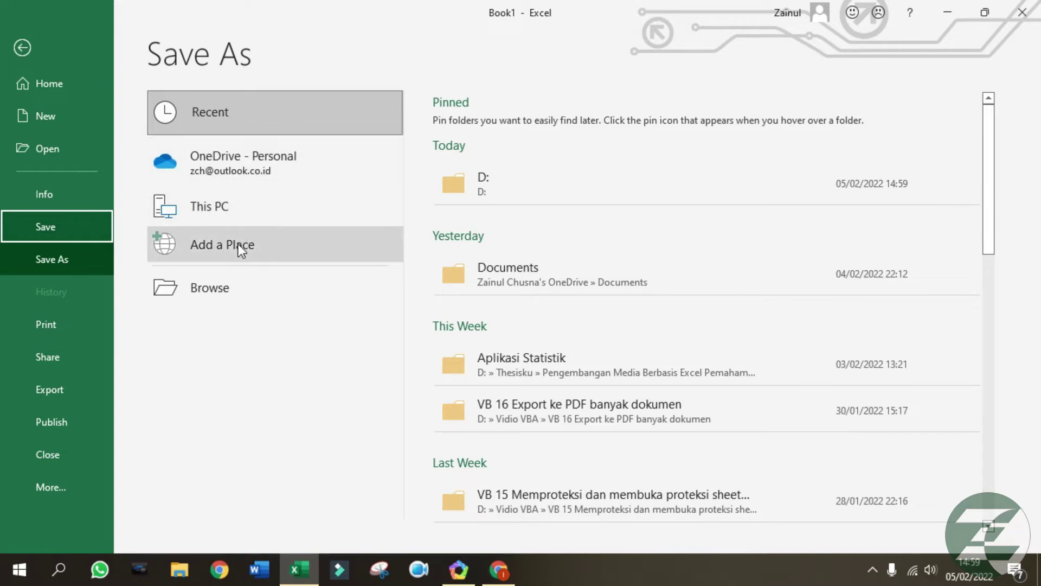
left_click(245, 288)
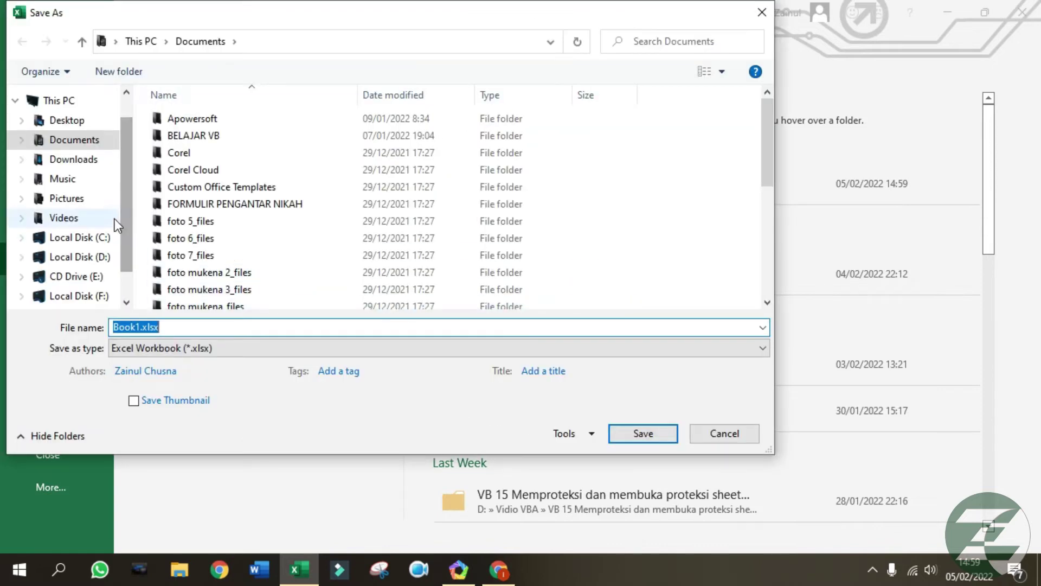
scroll(134, 258, "down", 1)
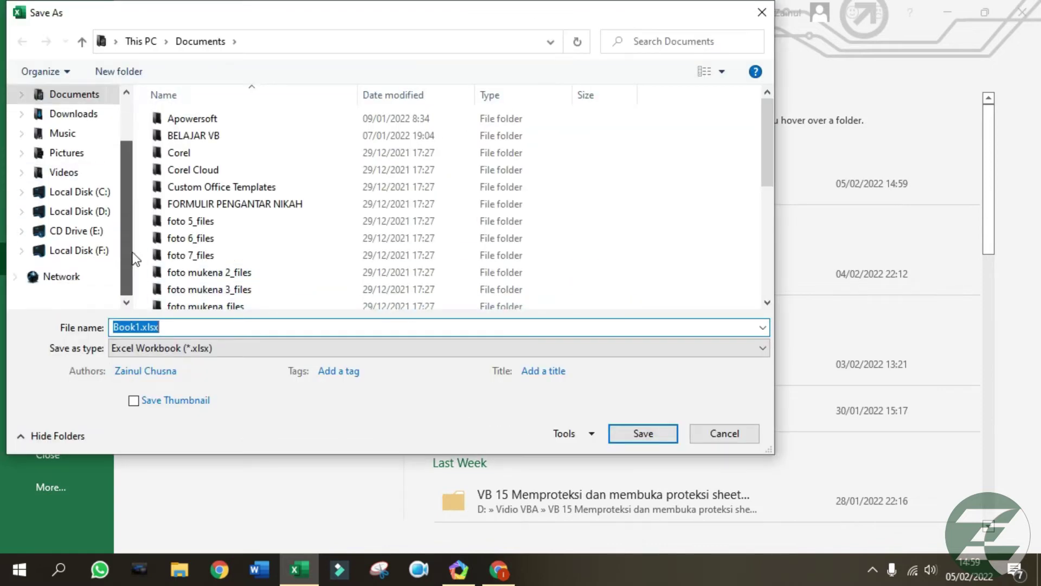
left_click(79, 212)
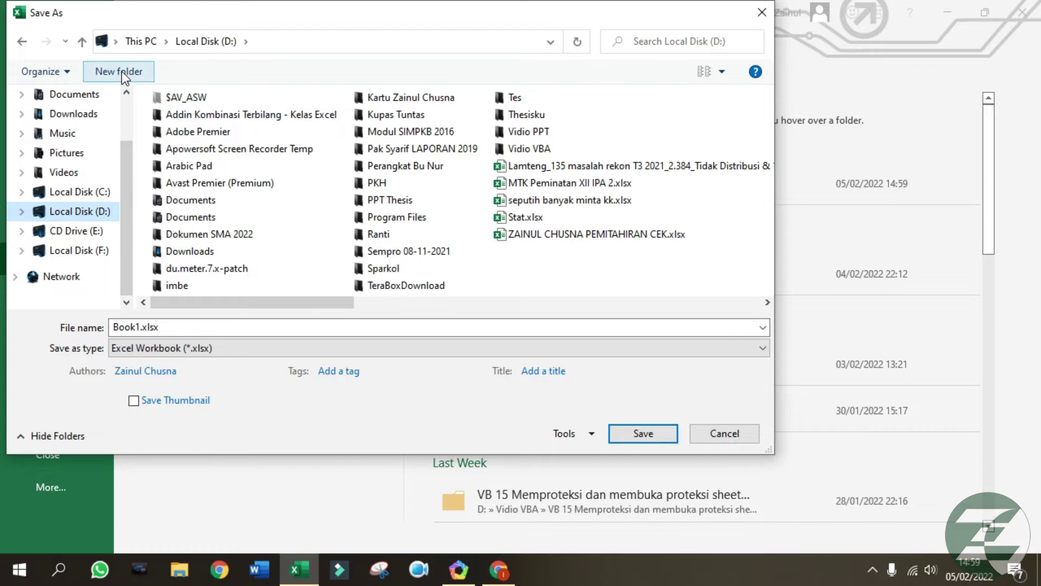
Name the file Latihan with Excel Workbook (*.xlsx) type, then cancel the save.
double_click(200, 327)
type("Latihan 1")
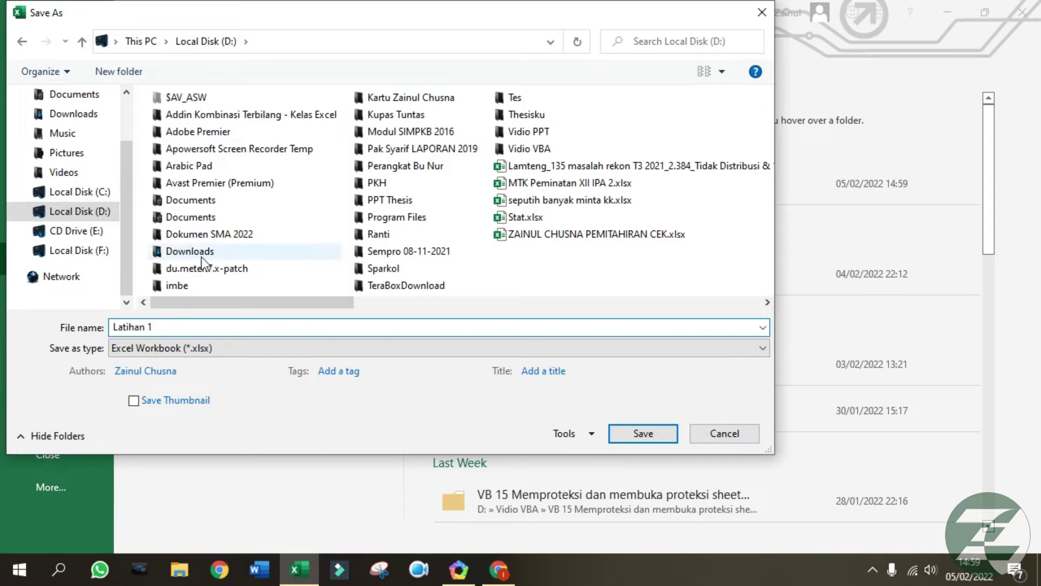
left_click(275, 354)
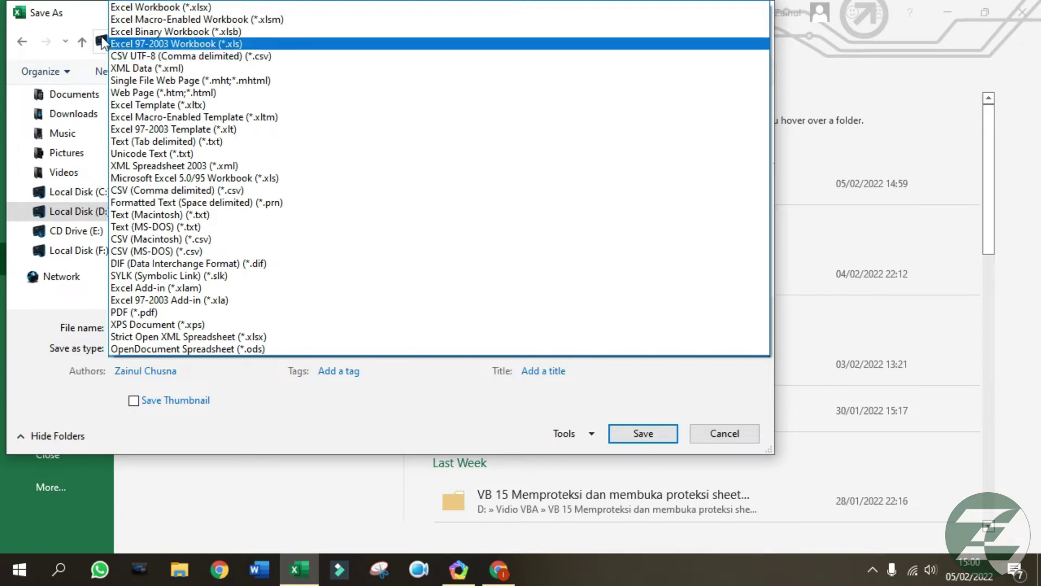
left_click(80, 22)
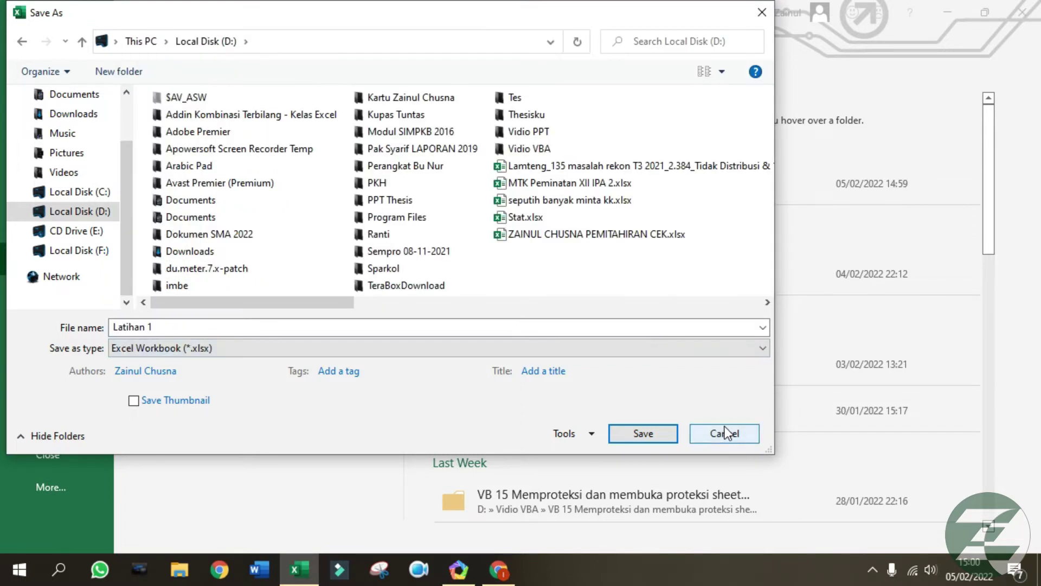
left_click(724, 431)
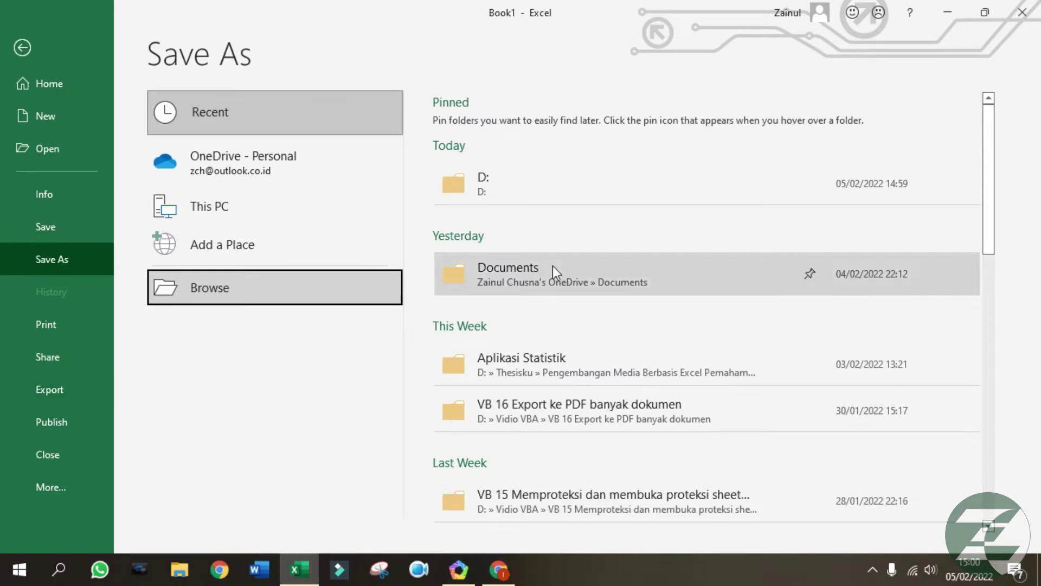
Open the Save As folder browser, close it without saving, and return to the sheet.
left_click(13, 50)
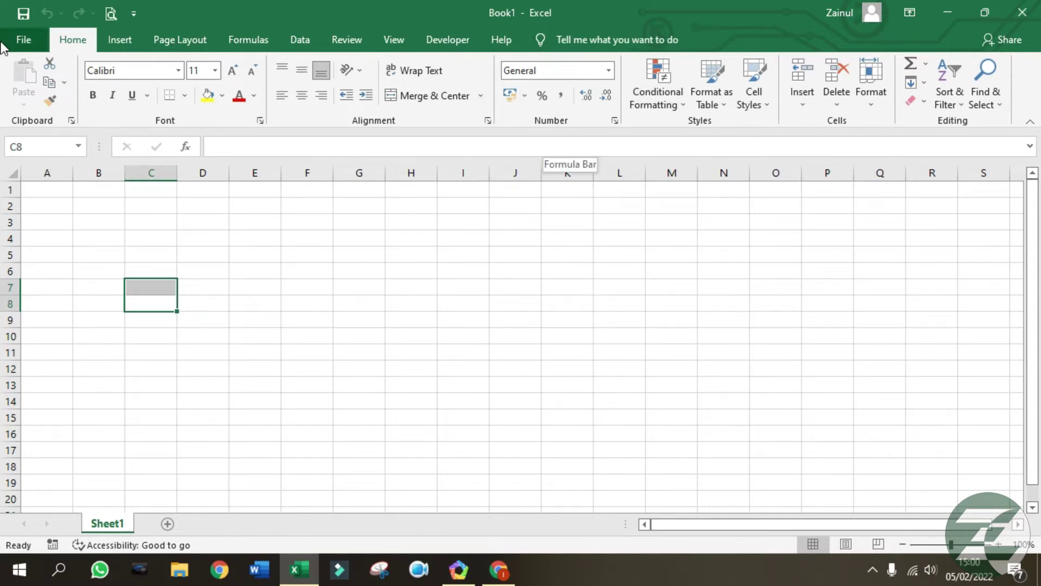
left_click(23, 40)
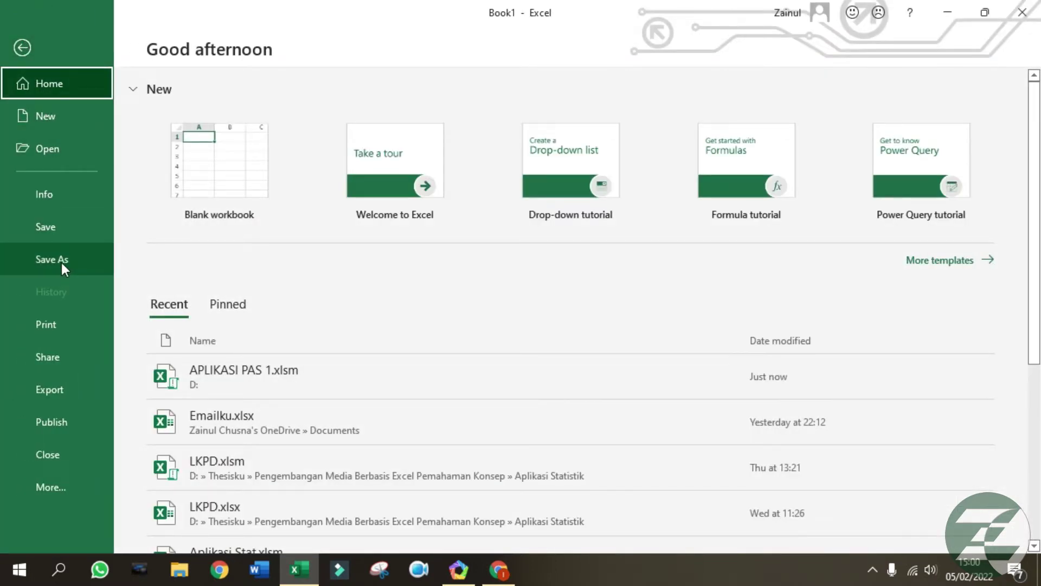
left_click(61, 262)
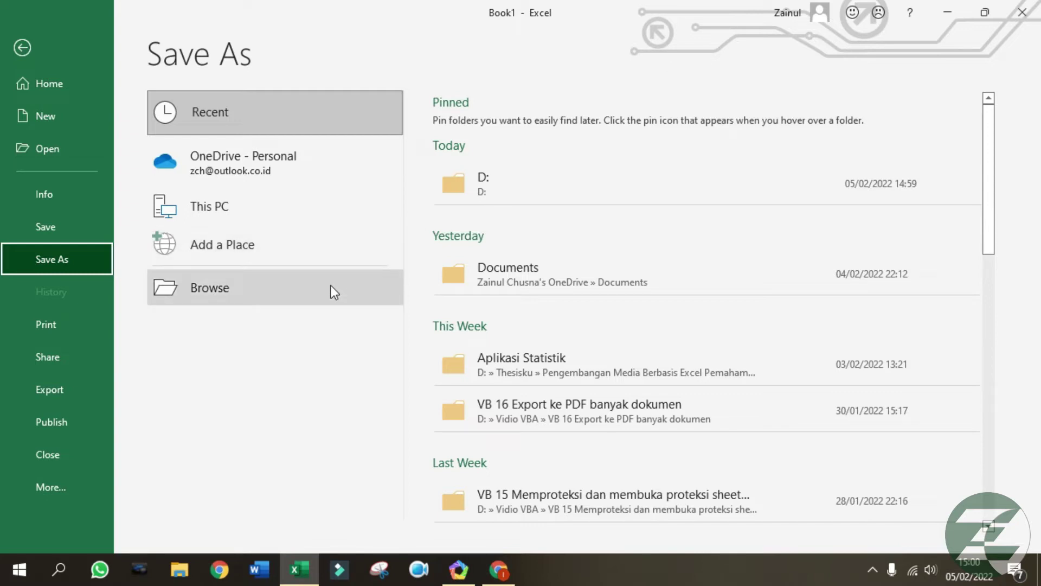
left_click(330, 287)
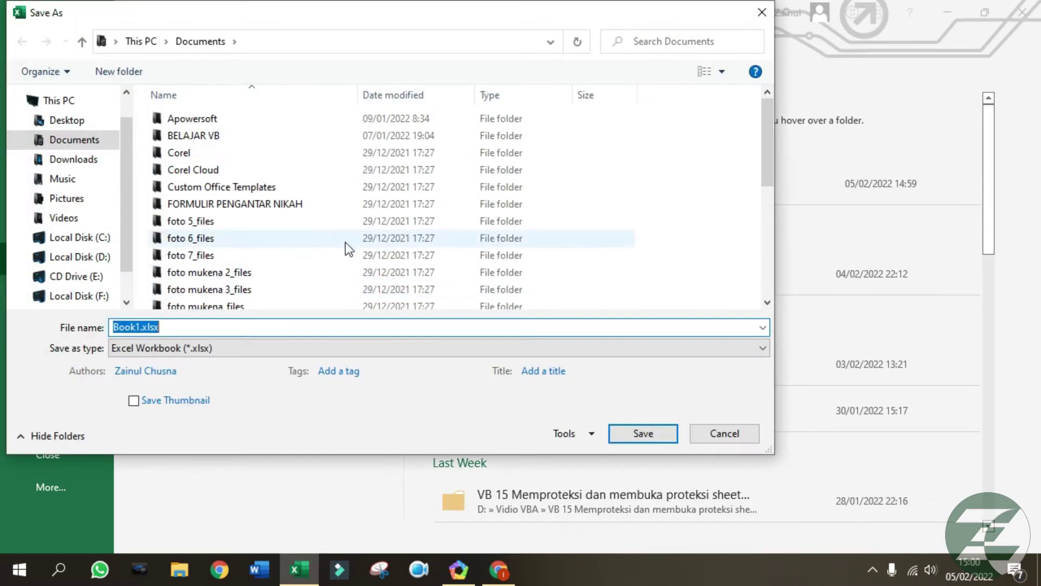
left_click(761, 12)
left_click(22, 48)
Enter fadfadfa in cell C3 and adfaf in cell E3.
left_click(163, 221)
type("fadfadfa")
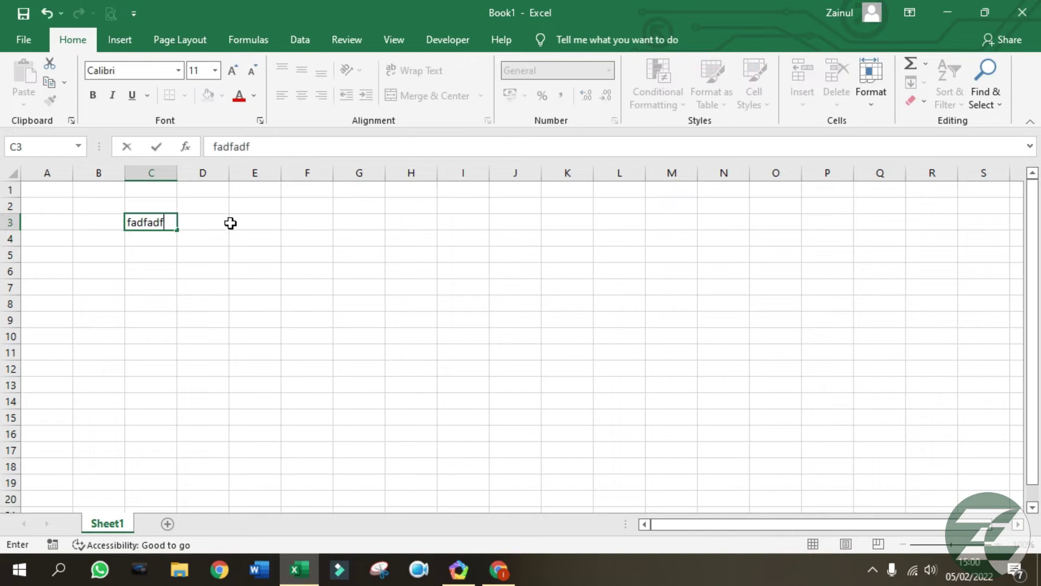
left_click(235, 223)
type("adfaf")
left_click(355, 235)
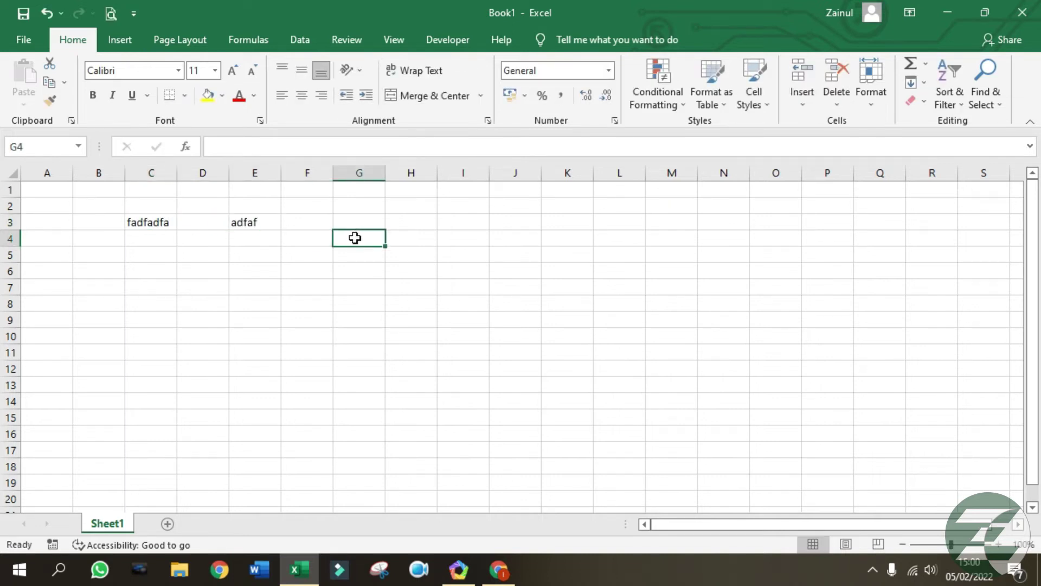
Save the workbook via Ctrl+S and More locations to Local Disk (D:) as Latihan 1.
key("ctrl+s")
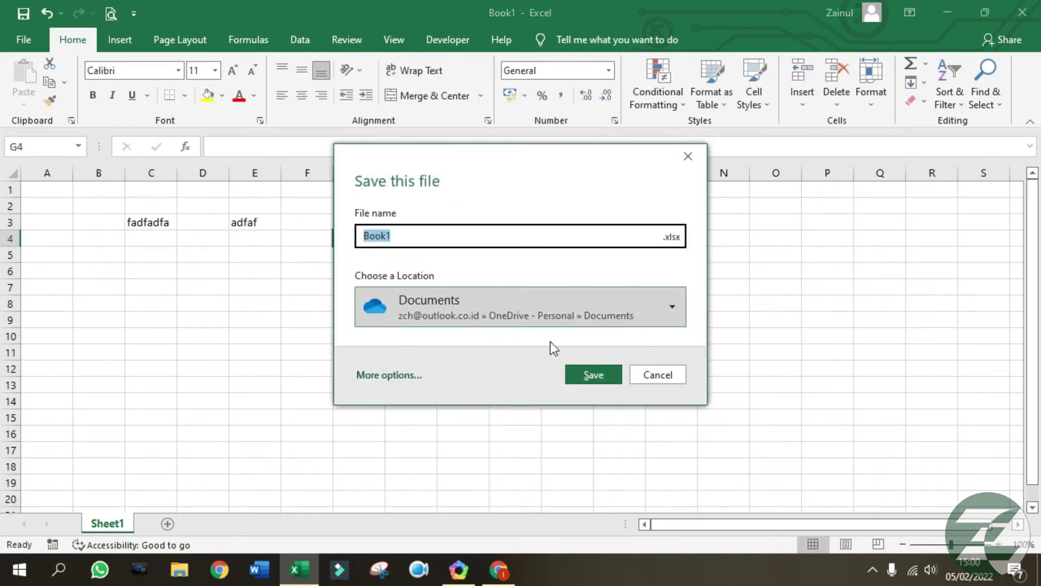
left_click(572, 308)
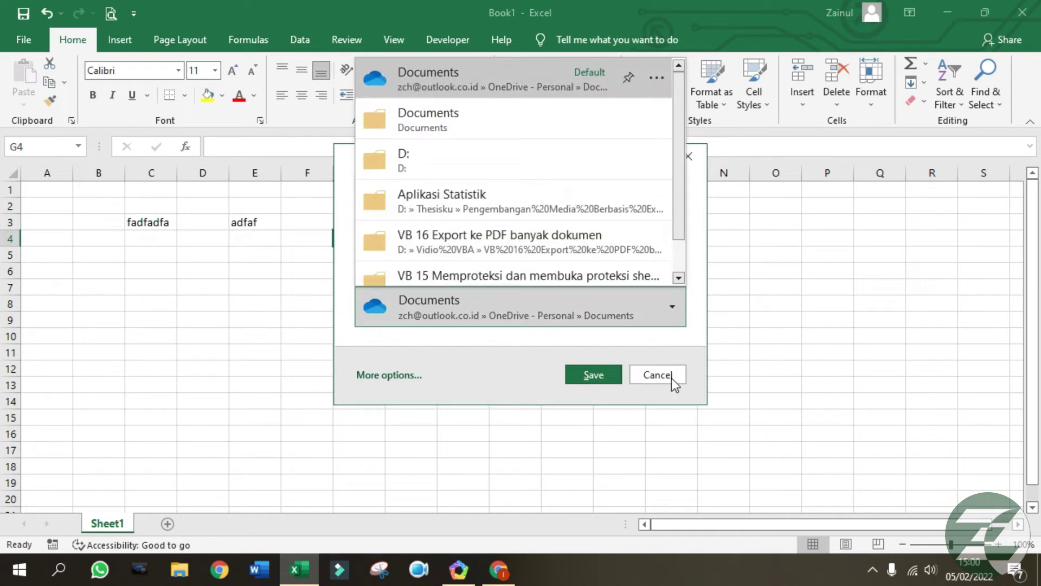
left_click(670, 376)
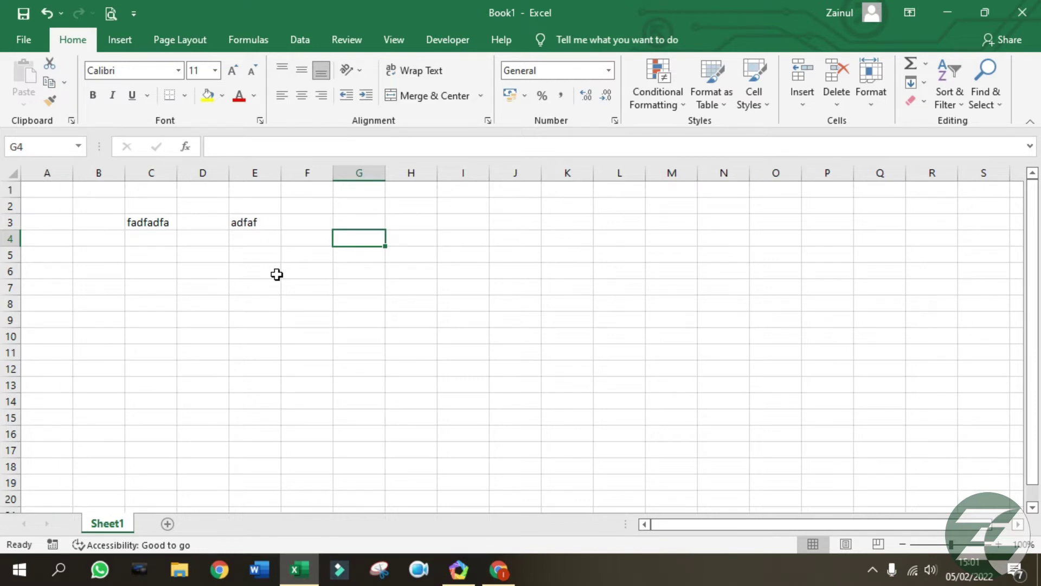
key("ctrl+s")
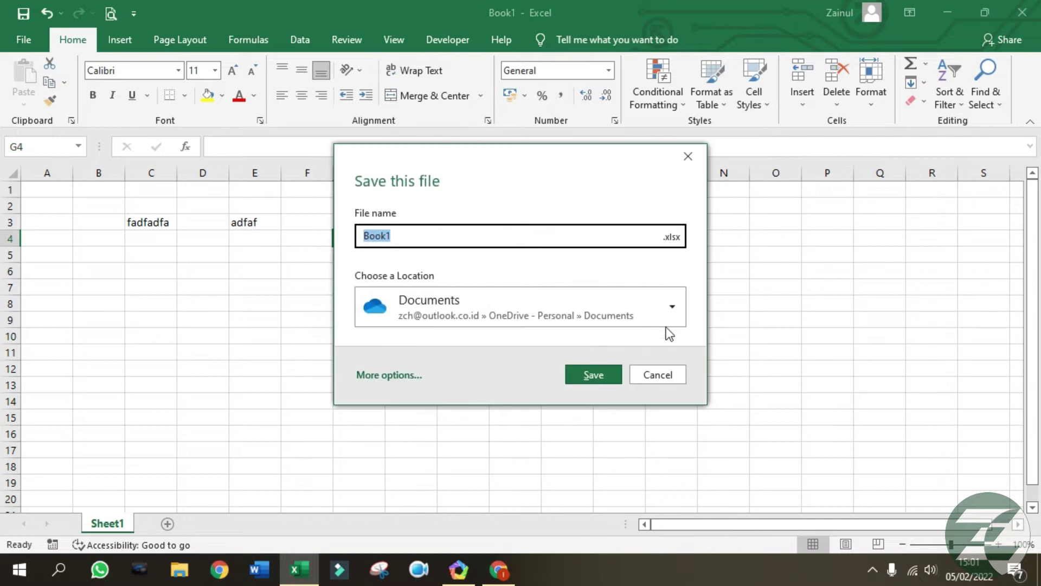
left_click(678, 310)
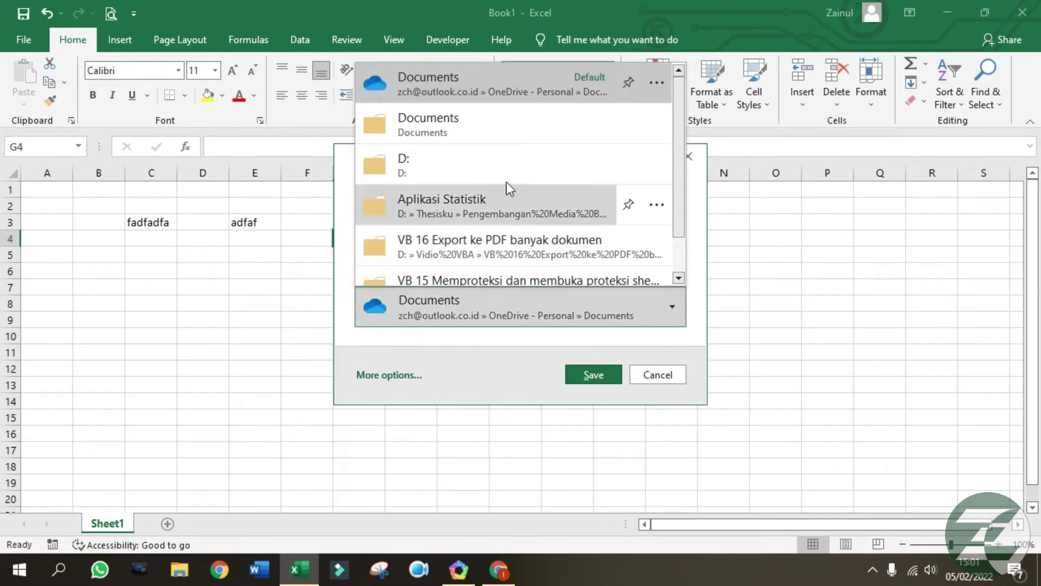
scroll(508, 184, "down", 1)
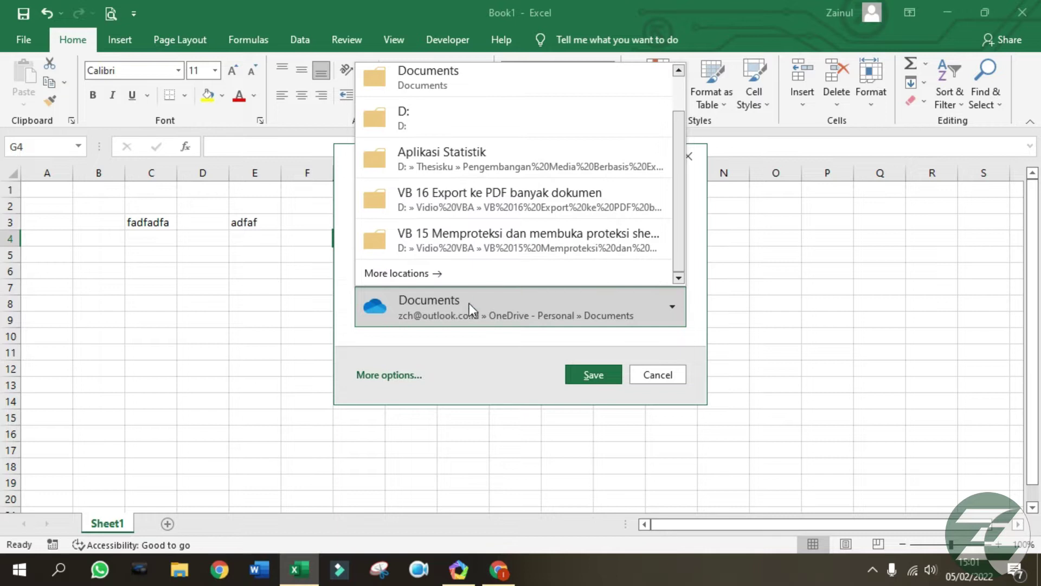
left_click(438, 276)
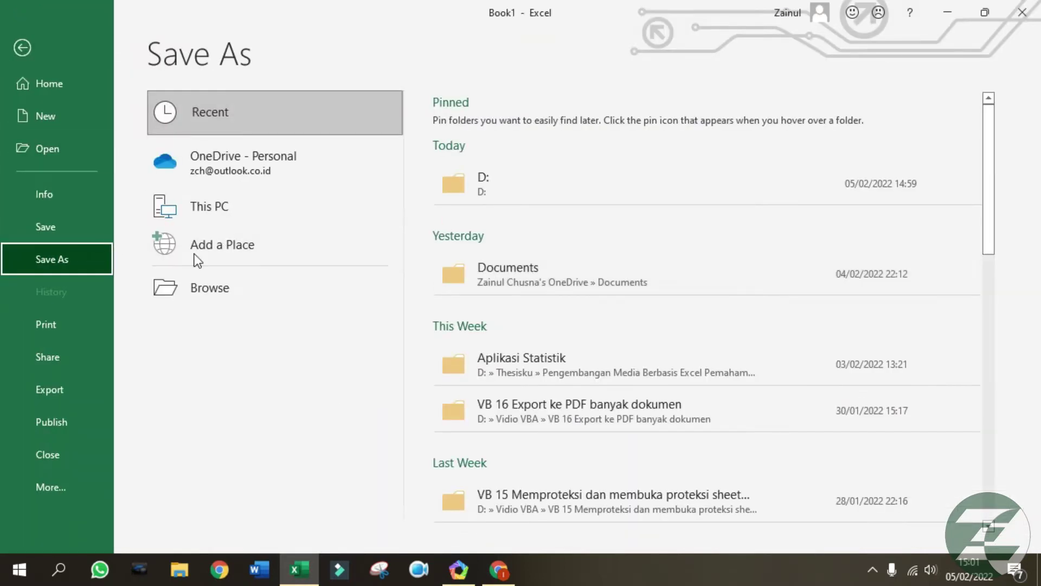
left_click(195, 288)
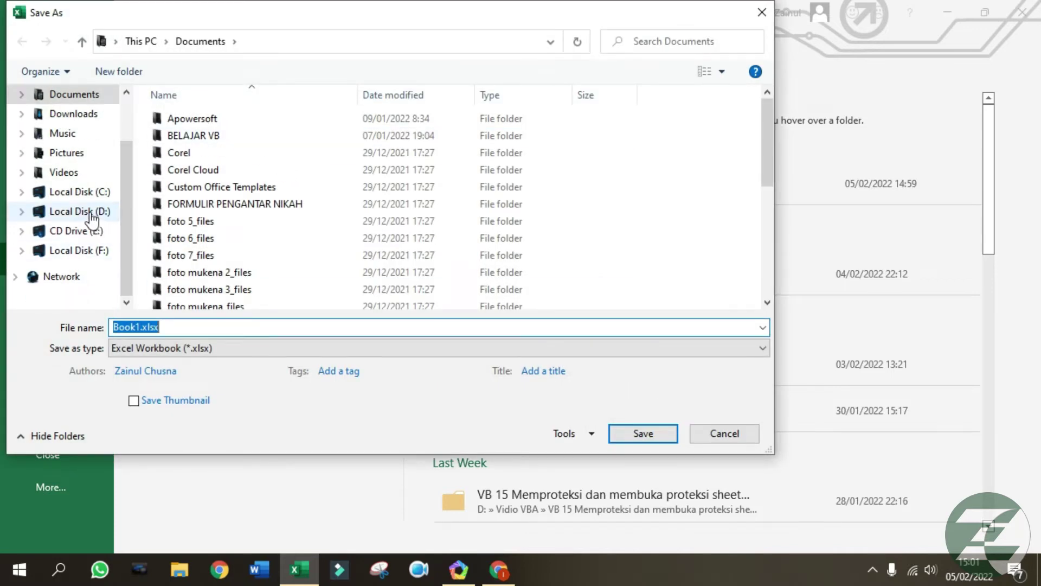
left_click(34, 213)
left_click(388, 326)
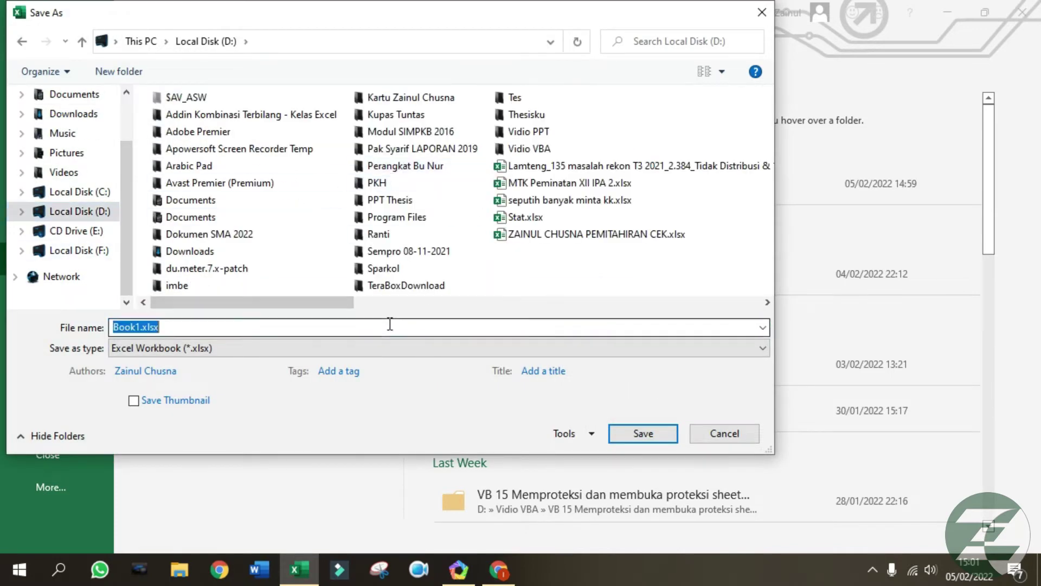
type("Latiha")
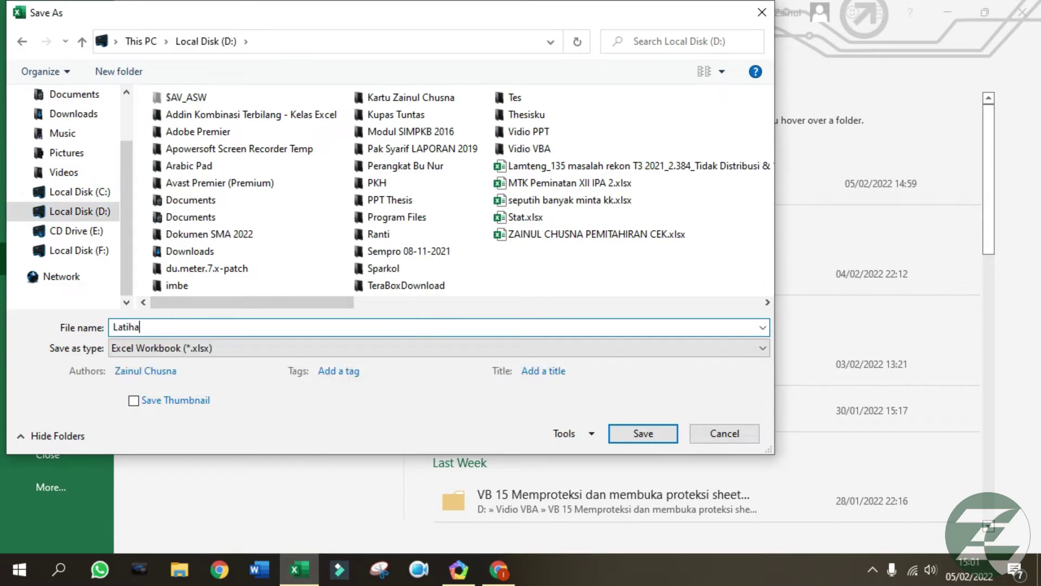
key("Return")
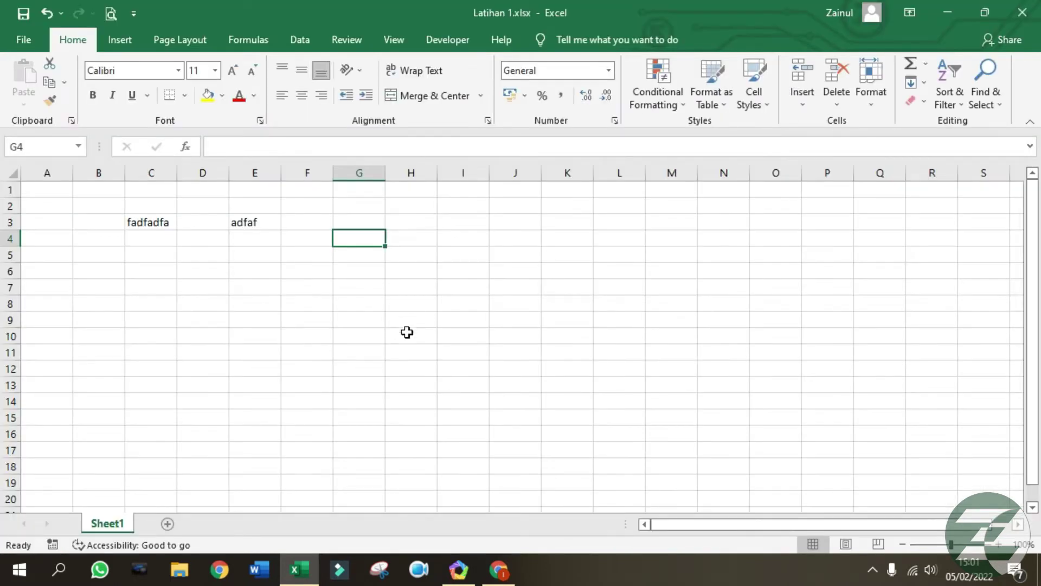
Select the sample-text range C3:E4, then click cells G12 and H8.
left_click_drag(495, 332, 491, 309)
left_click_drag(133, 223, 244, 248)
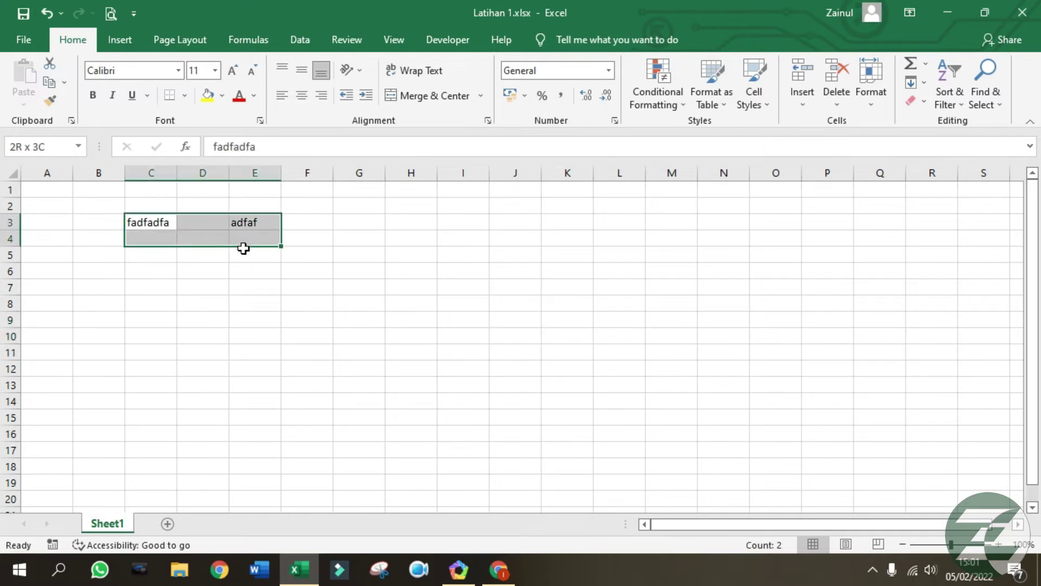
left_click(341, 369)
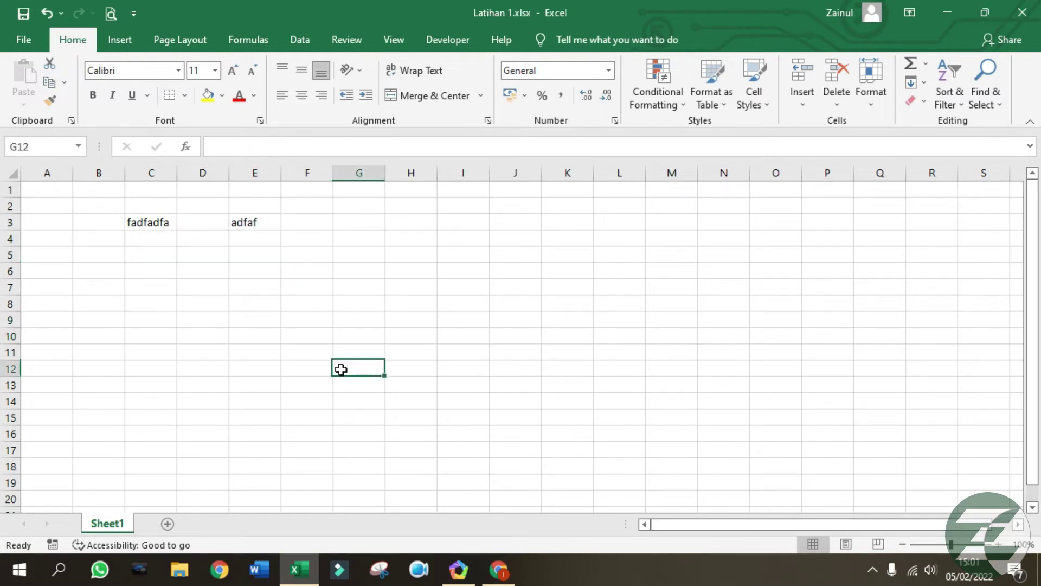
left_click(404, 304)
Open the File Save As options, then go back to the worksheet without saving.
left_click(22, 43)
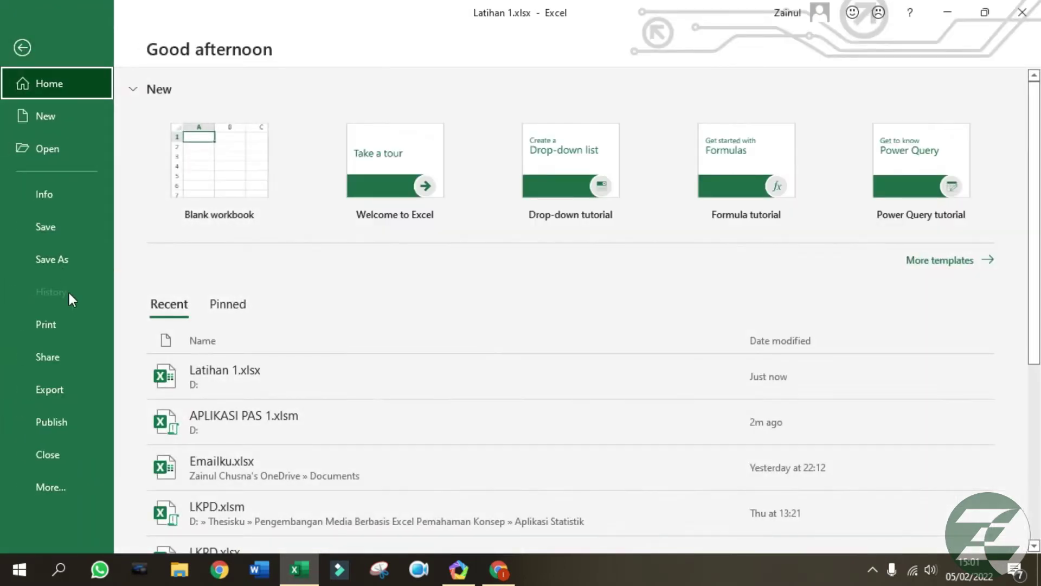
left_click(61, 263)
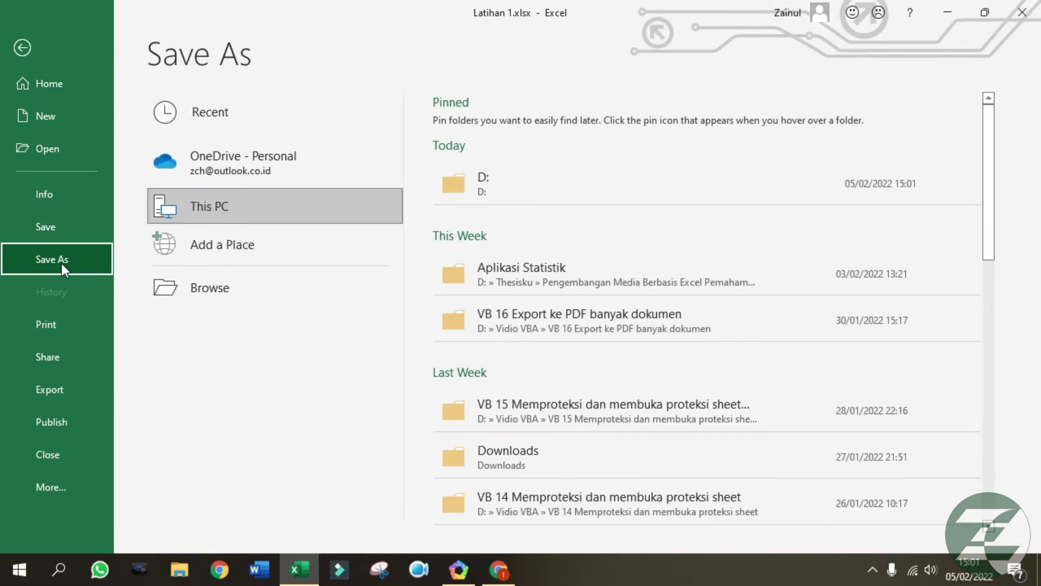
left_click(22, 48)
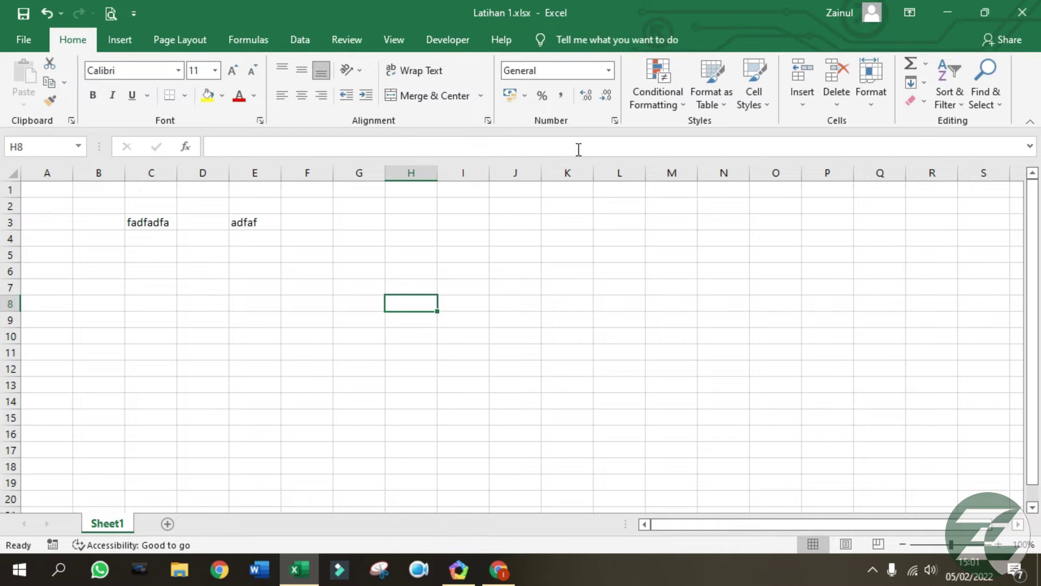
Save a copy on drive D, changing the name to Latihan 2.xlsx.
left_click(23, 43)
left_click(63, 262)
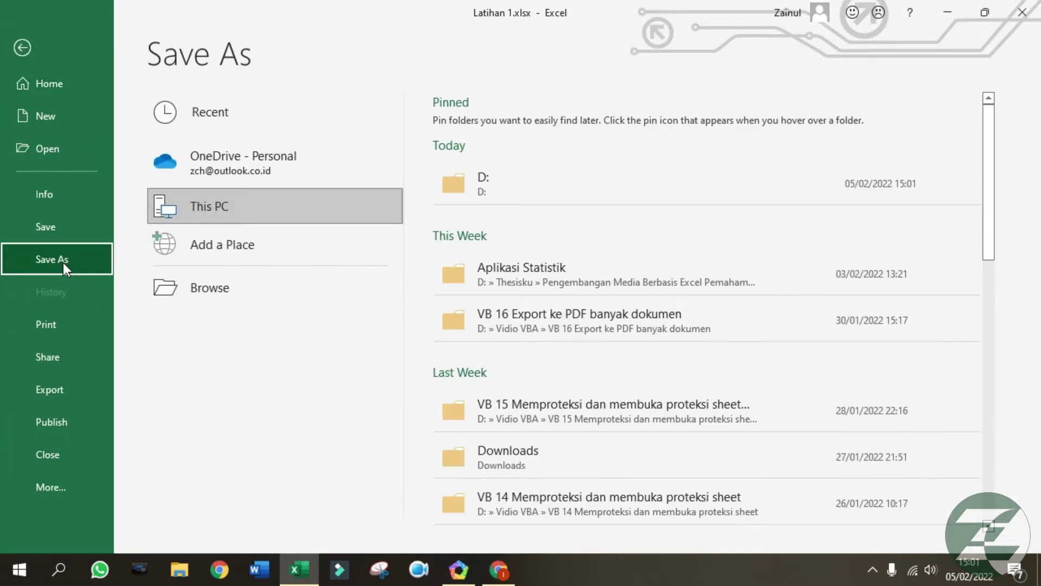
left_click(282, 296)
left_click(257, 330)
double_click(159, 332)
type("2")
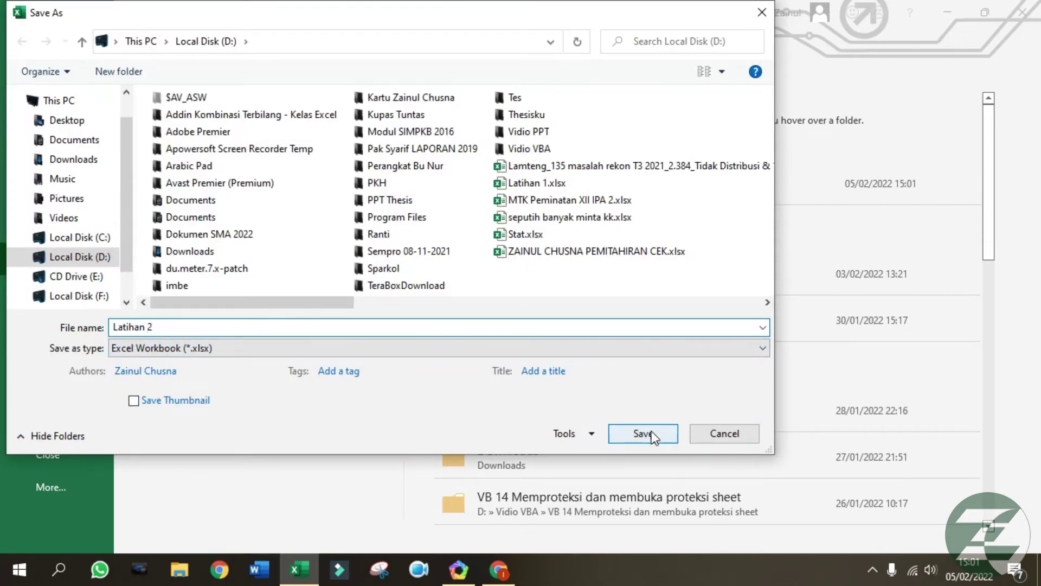
left_click(644, 433)
left_click(618, 368)
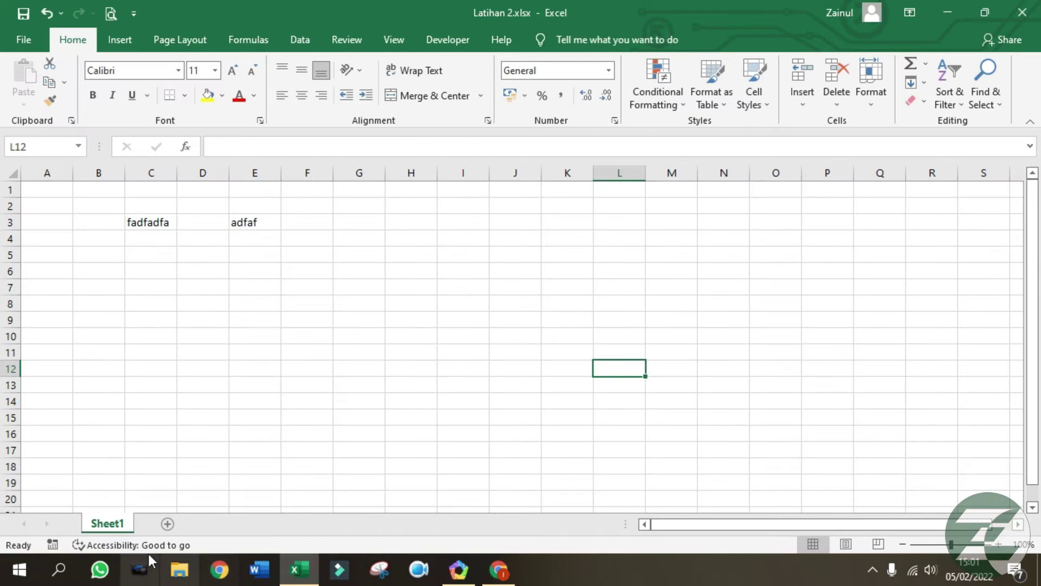
Browse to Local Disk (D:) in File Explorer and double-click Latihan 1.xlsx.
left_click(189, 573)
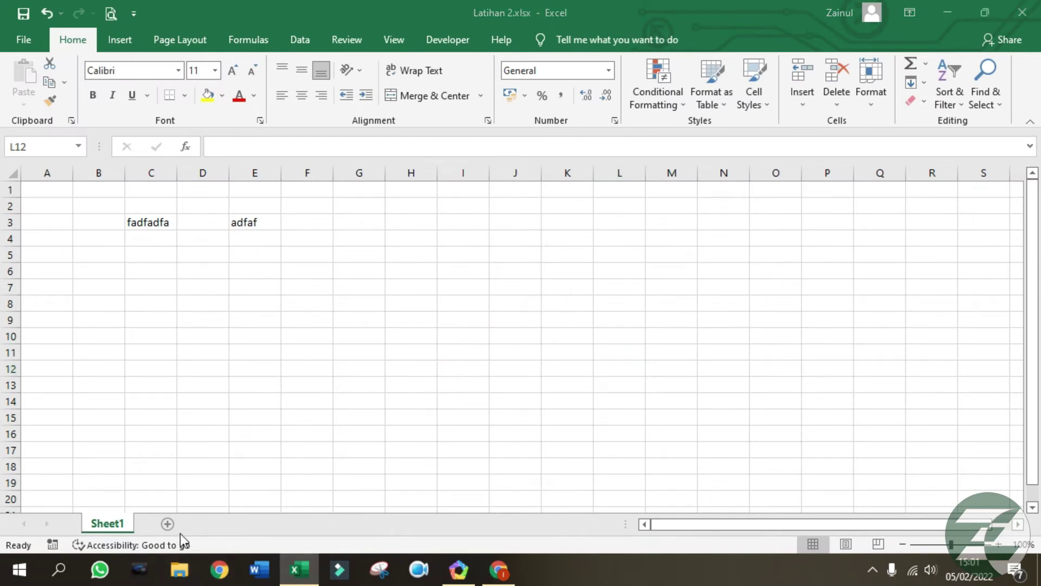
left_click(73, 252)
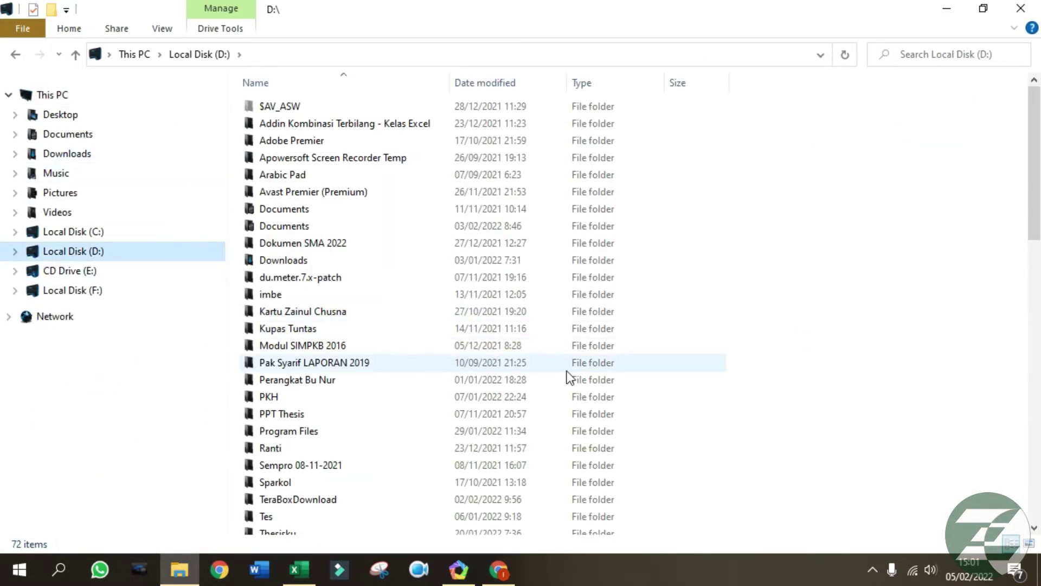
scroll(352, 433, "down", 10)
scroll(395, 351, "down", 6)
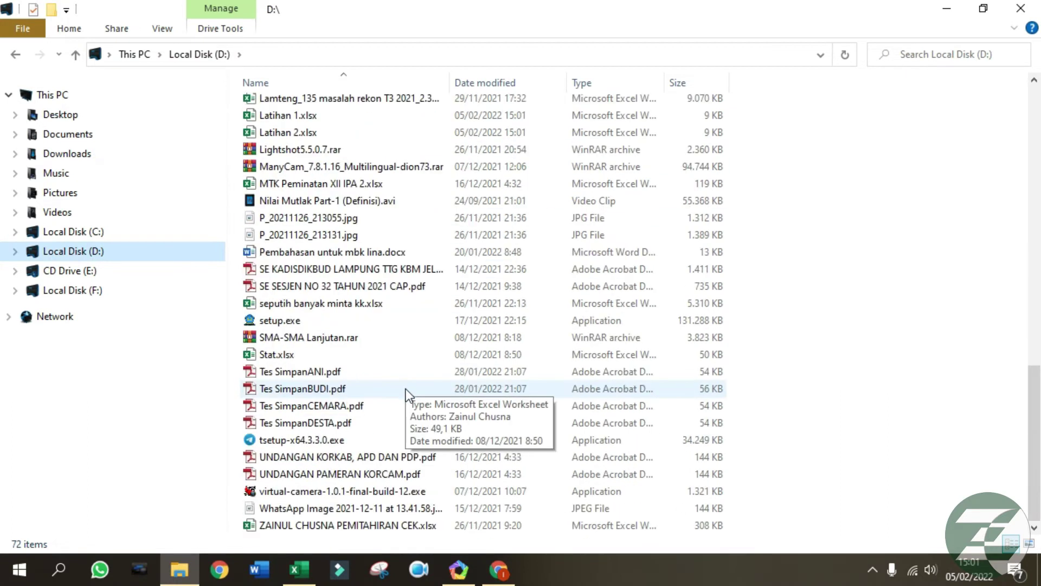
double_click(333, 116)
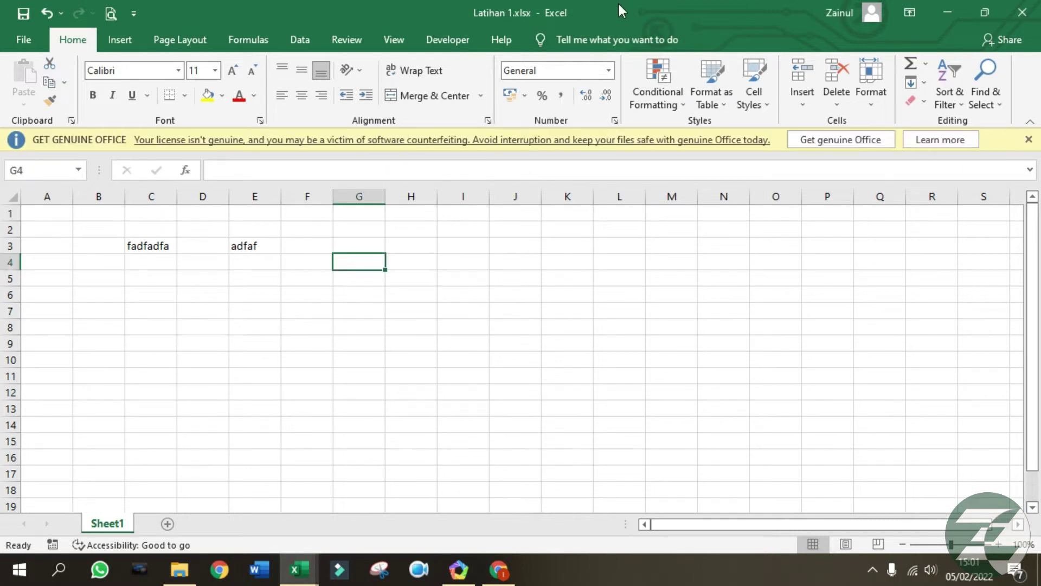
Bring the Latihan 2 workbook forward and close it.
left_click_drag(607, 8, 778, 77)
left_click(275, 249)
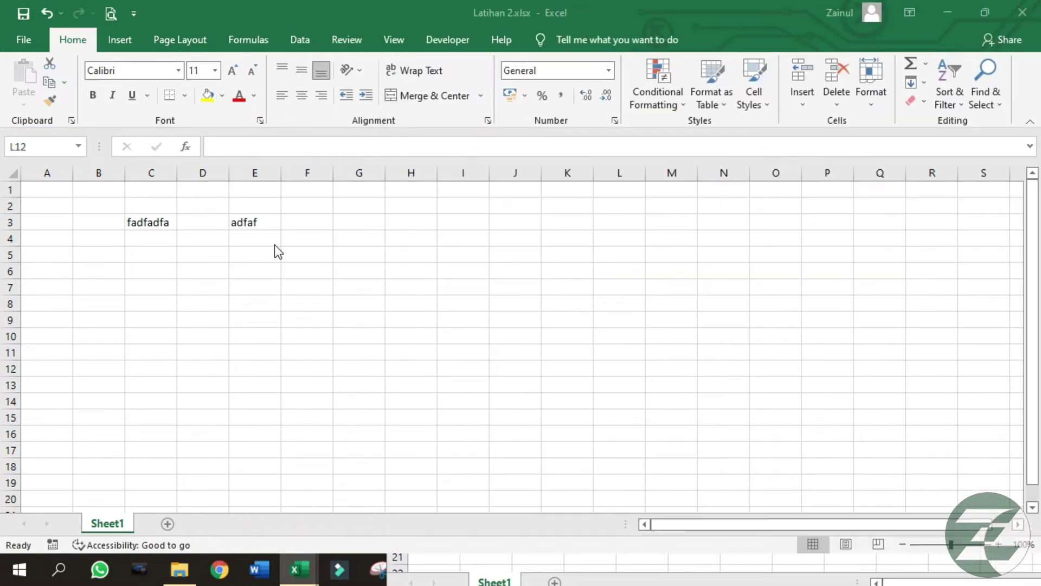
left_click(337, 244)
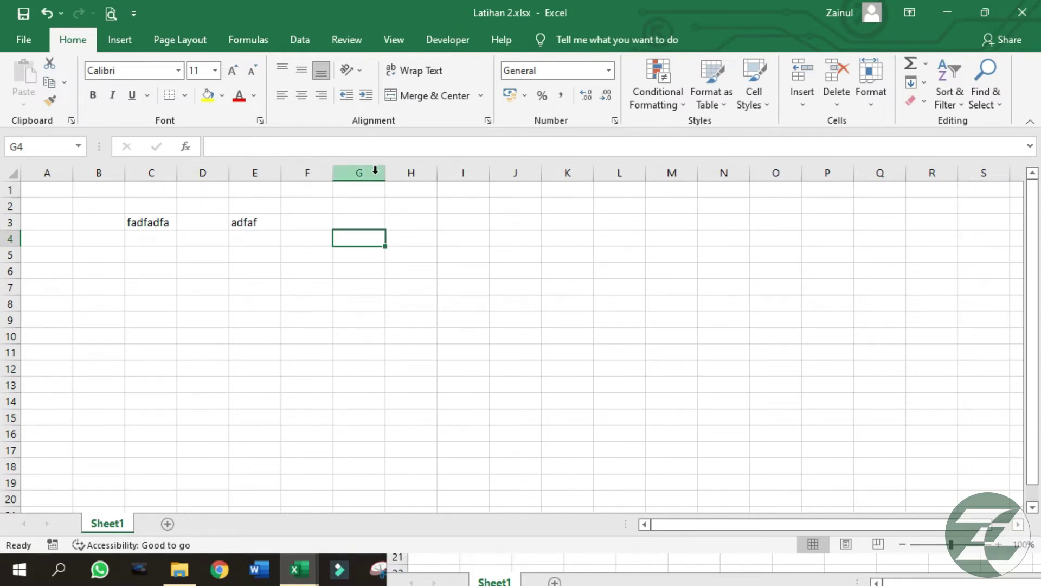
left_click(1022, 12)
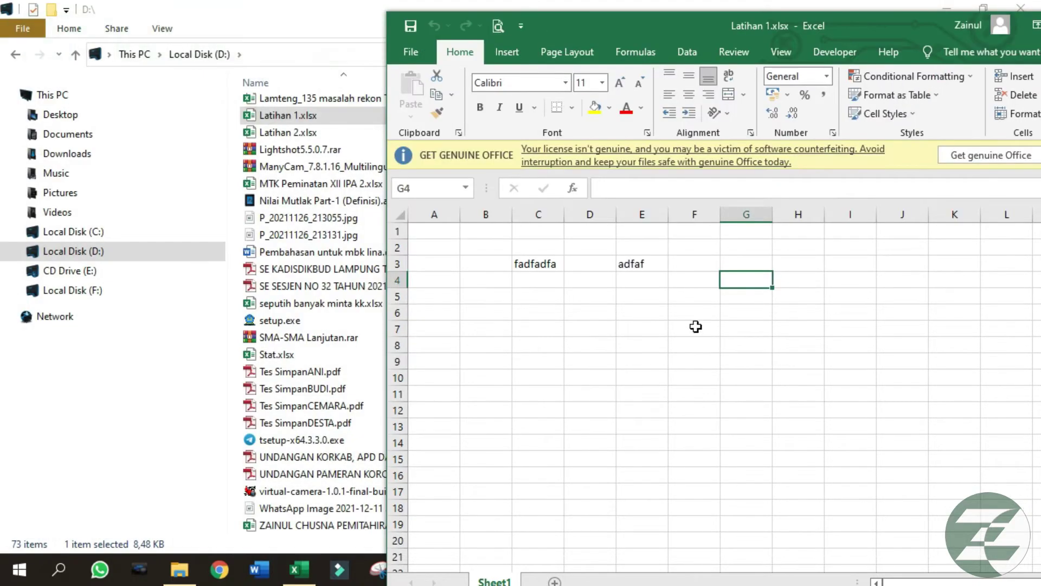
Maximize Latihan 1, dismiss the genuine Office licence warning, and open its File page.
left_click_drag(925, 25, 614, 23)
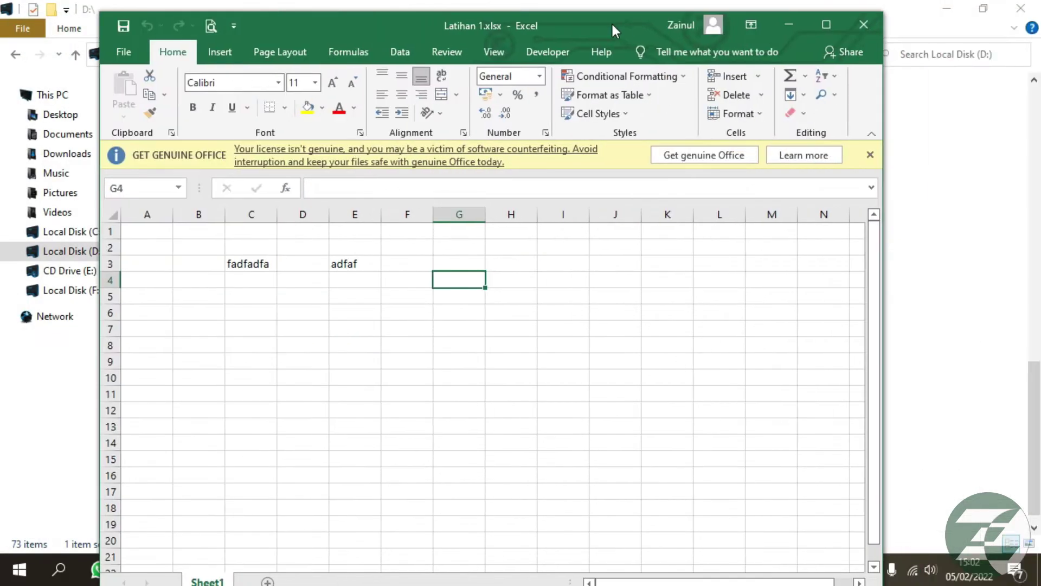
double_click(610, 22)
left_click(316, 297)
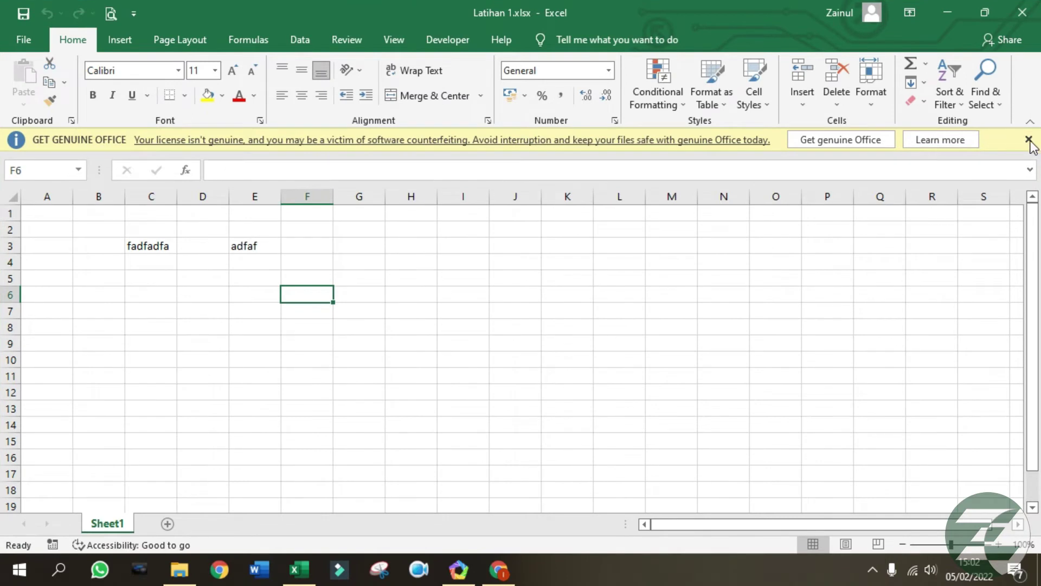
left_click(1028, 139)
left_click(22, 38)
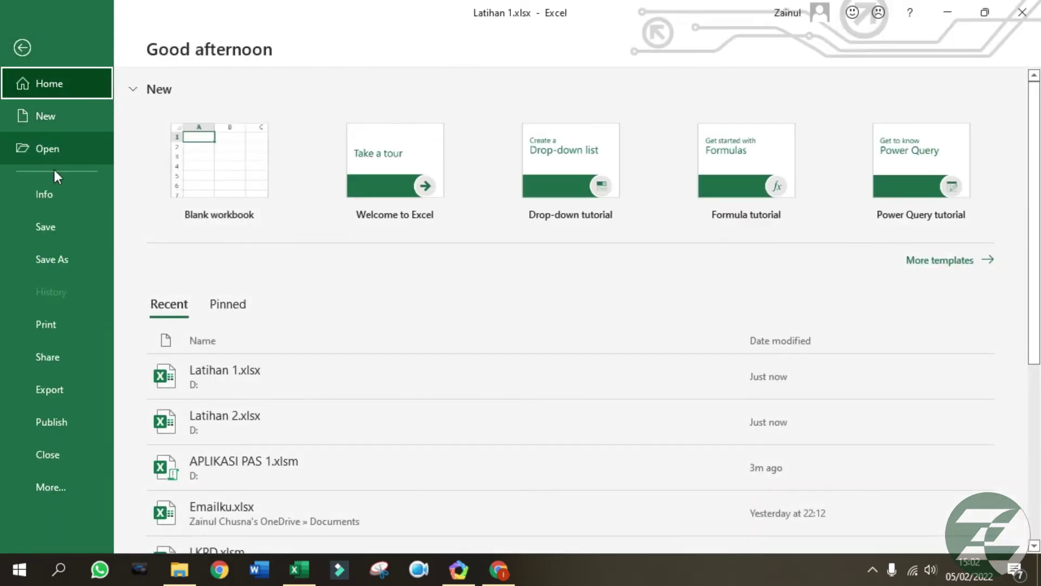
On the Print page, pick Microsoft Print to PDF, then switch the printer to Wondershare PDFelement.
left_click(77, 332)
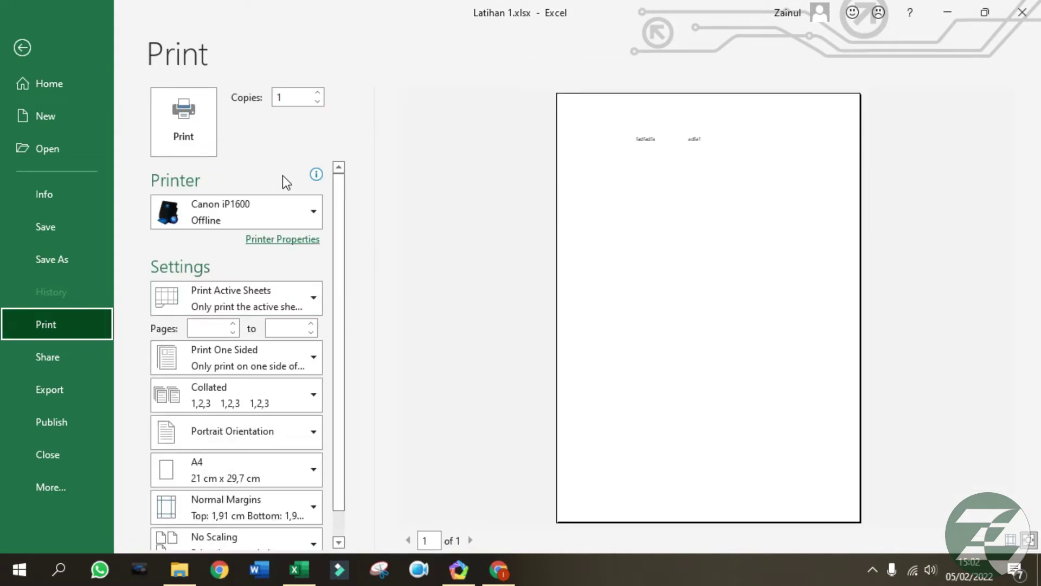
left_click(300, 213)
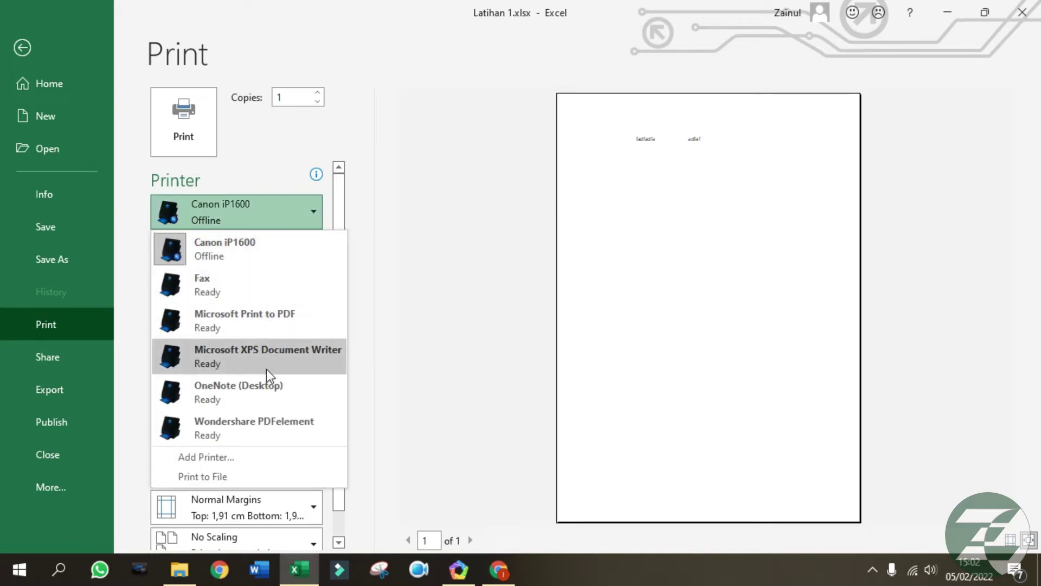
left_click(267, 326)
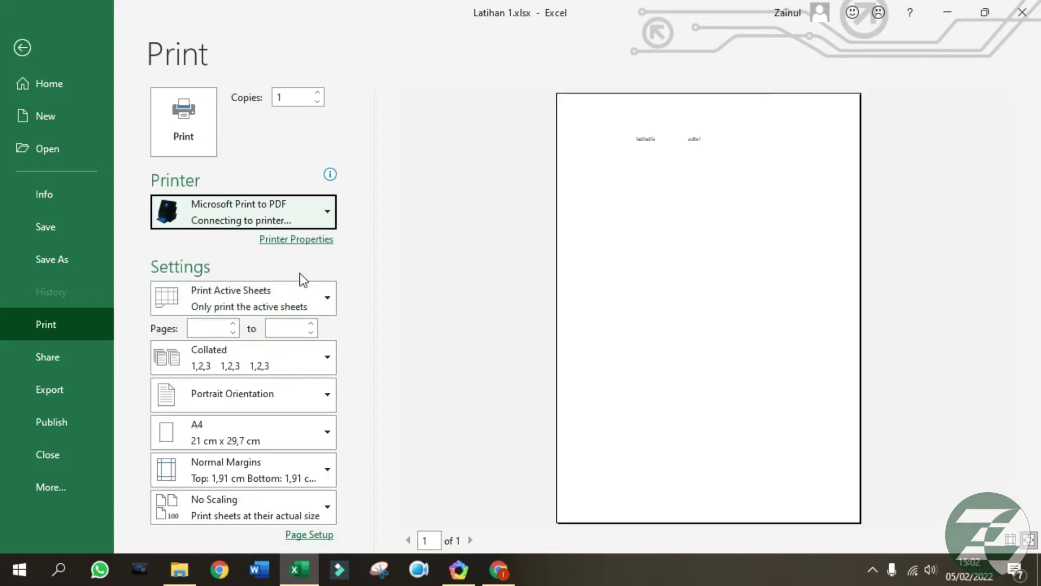
left_click(299, 214)
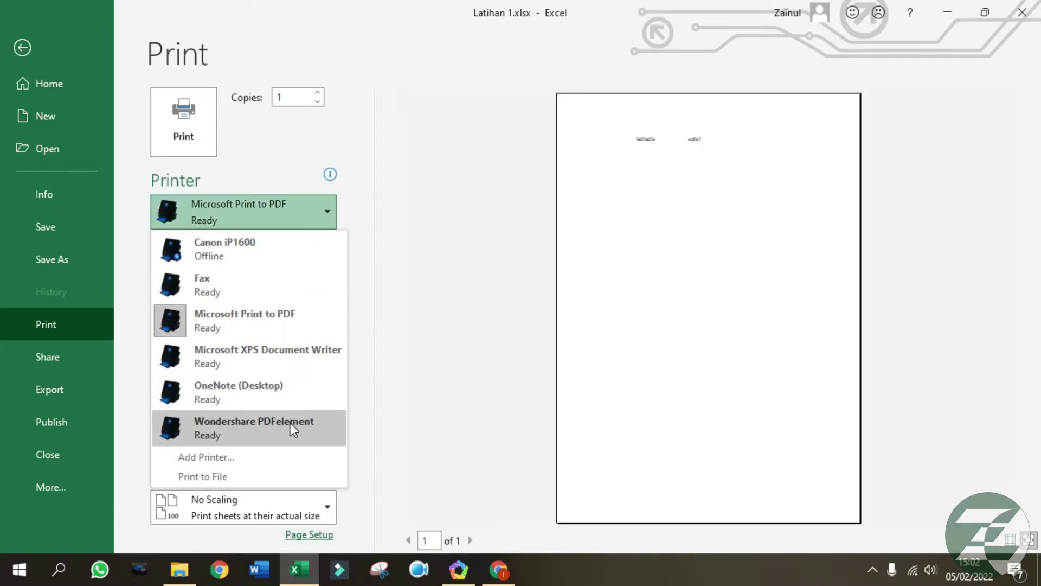
left_click(291, 424)
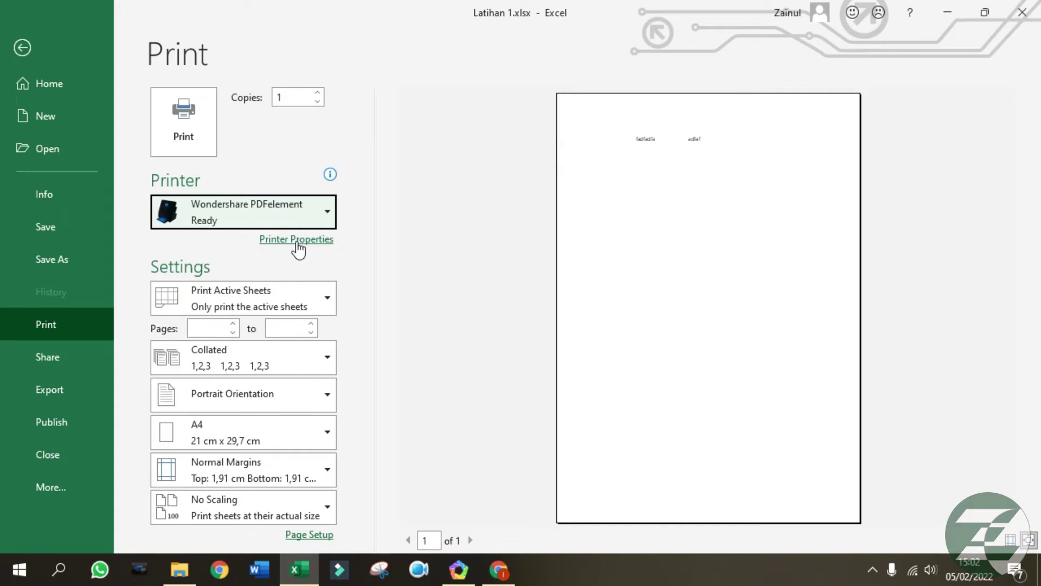
Review the PDFelement printer properties' colour and layout tabs, then cancel without changes.
left_click(297, 242)
left_click(97, 47)
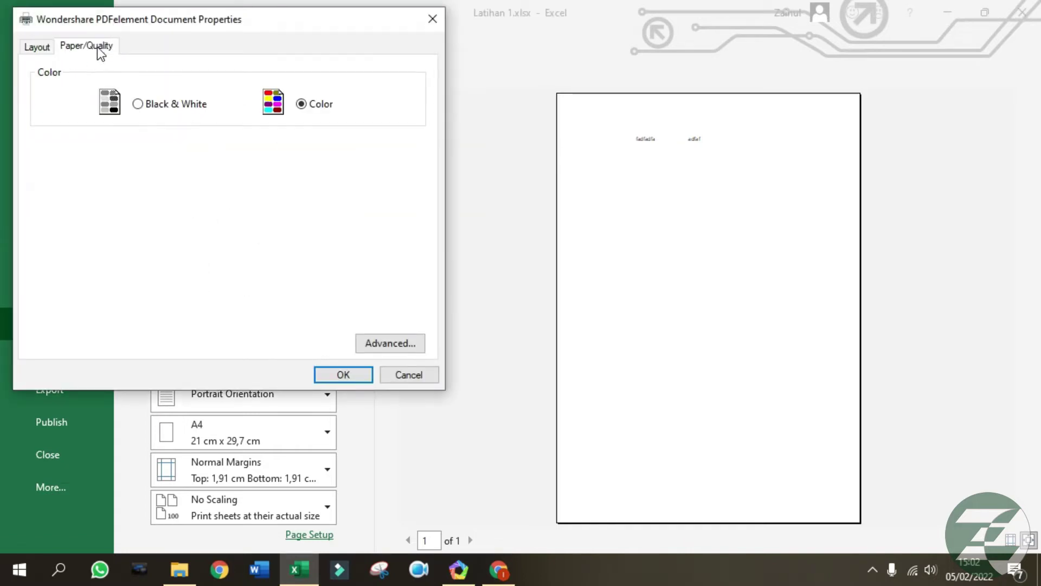
left_click(36, 47)
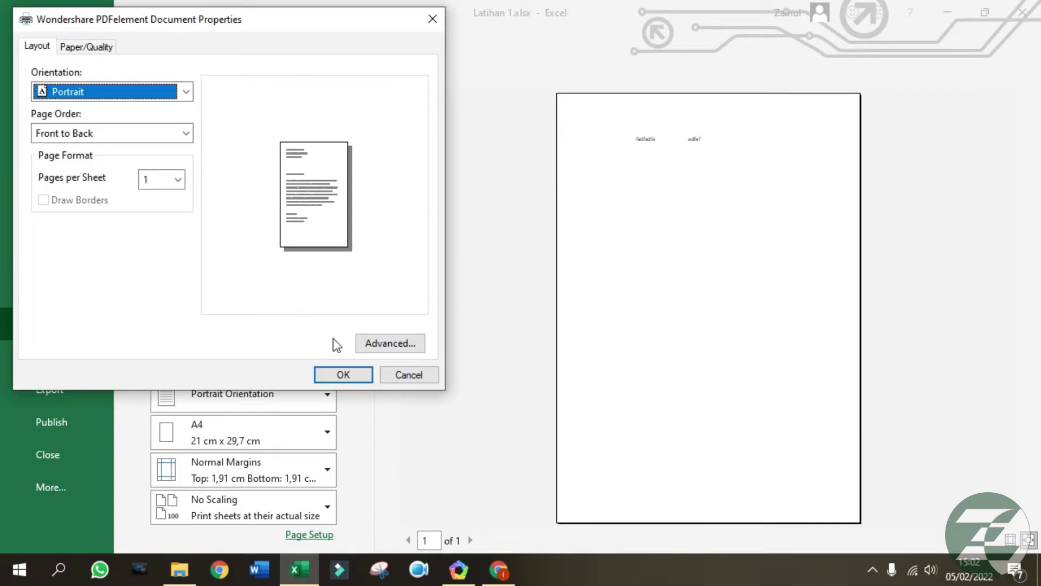
left_click(410, 374)
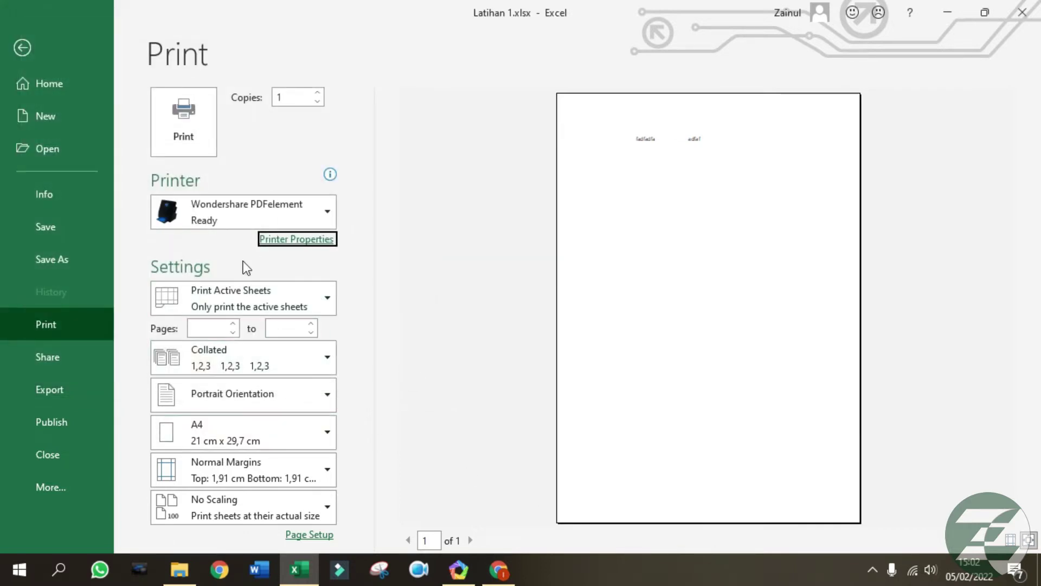
Keep A4 paper and Portrait orientation, then leave the Print page for the worksheet.
left_click(280, 437)
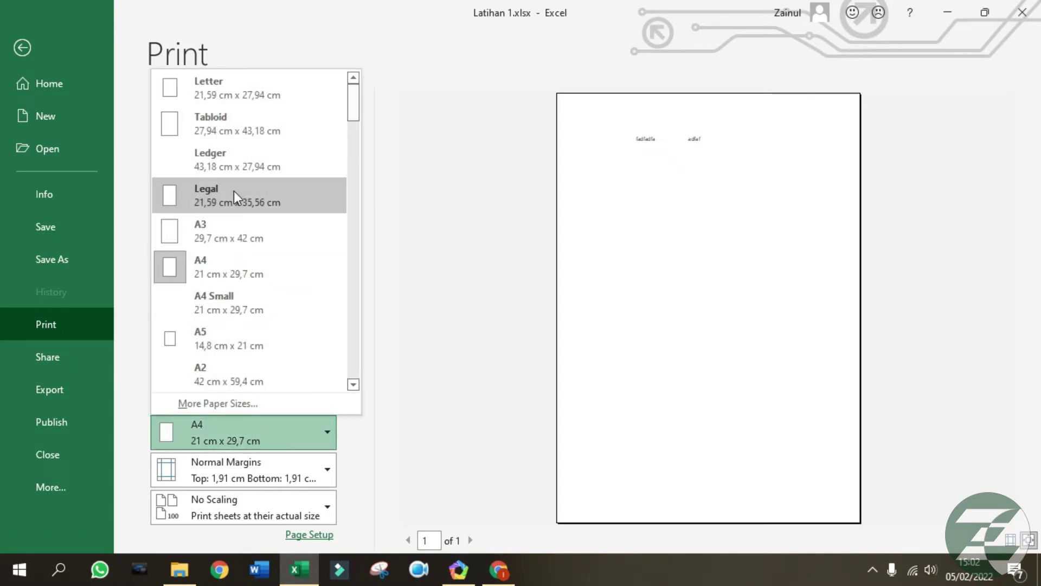
left_click(520, 337)
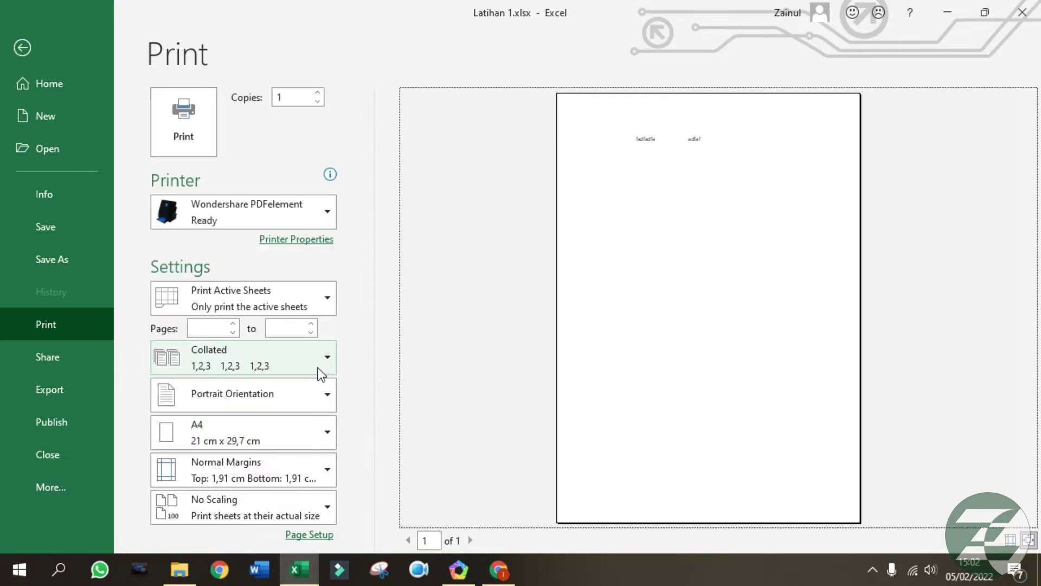
left_click(289, 402)
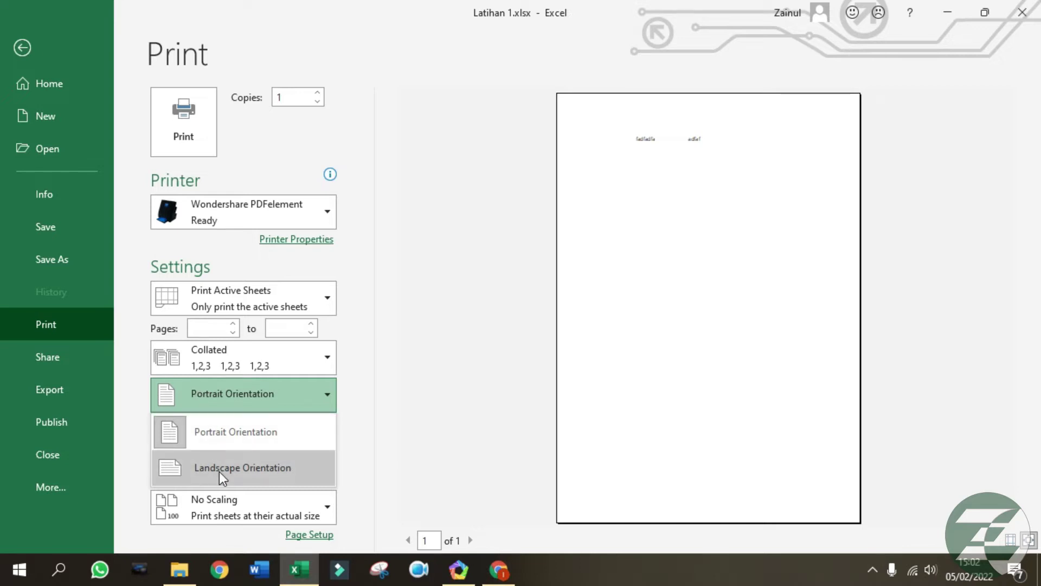
key("Escape")
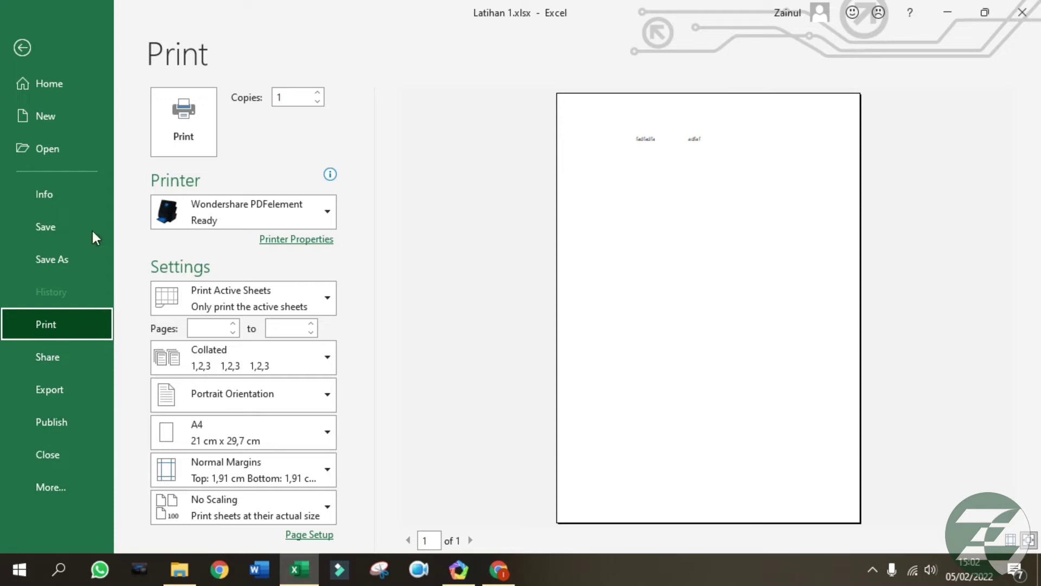
left_click(21, 48)
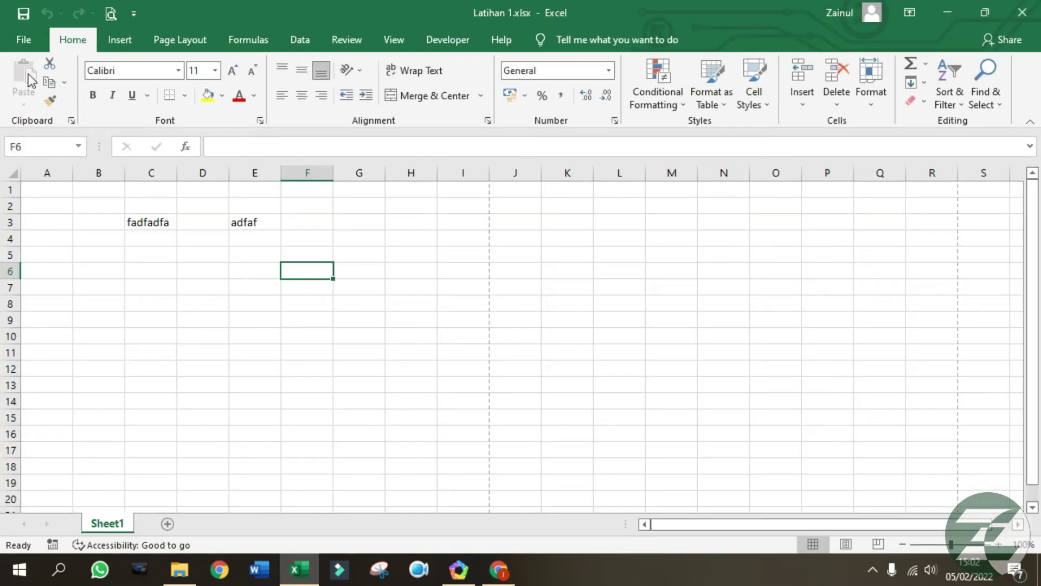
Delete the sample text fadfadfa and adfaf from cells C3:E3.
left_click(416, 266)
left_click(186, 249)
left_click_drag(153, 223, 261, 222)
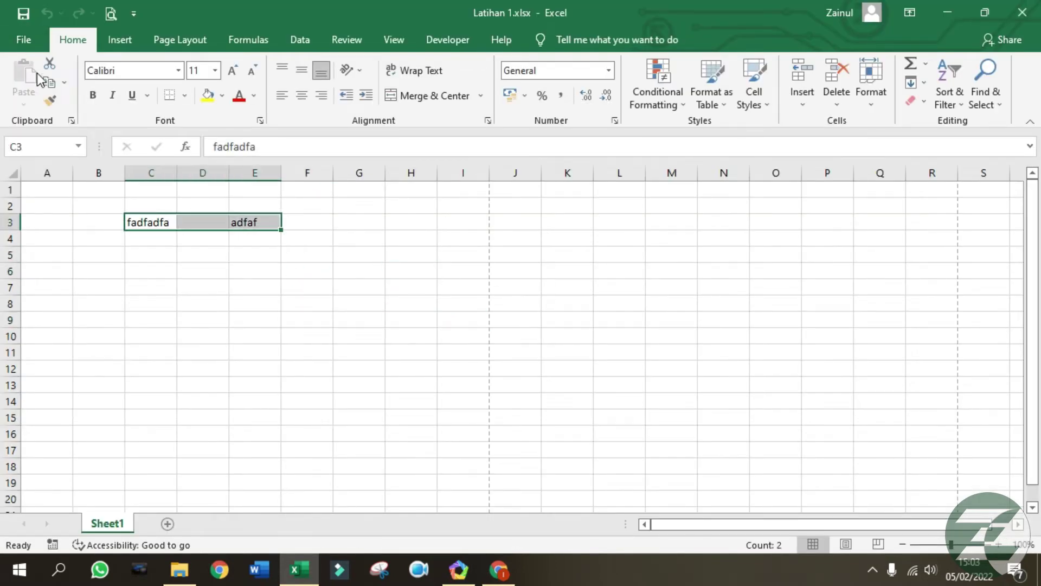
left_click(31, 40)
left_click(24, 46)
left_click(194, 300)
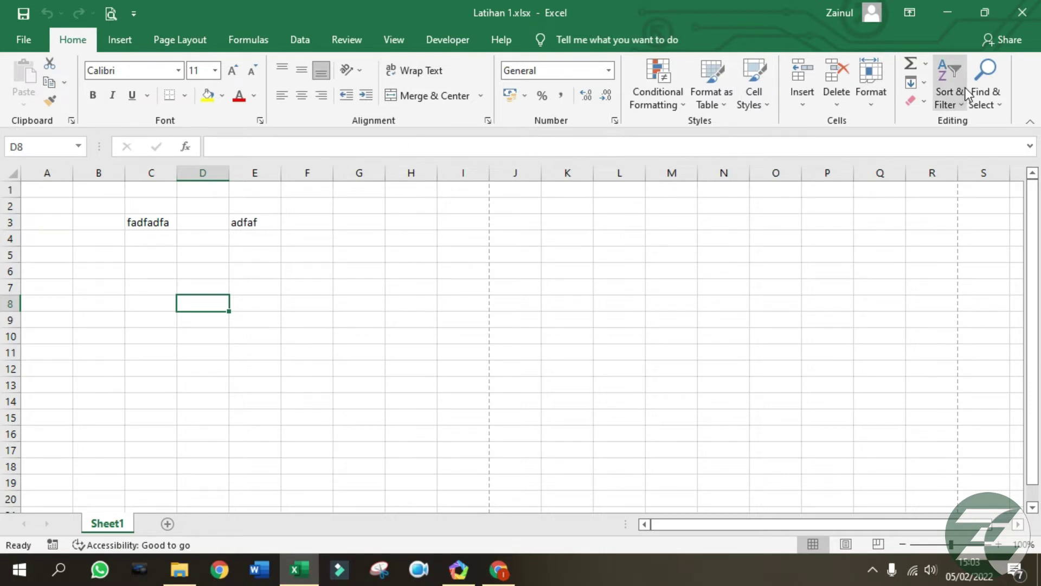
key("Right")
key("Right")
left_click_drag(136, 223, 255, 226)
key("Delete")
left_click(336, 320)
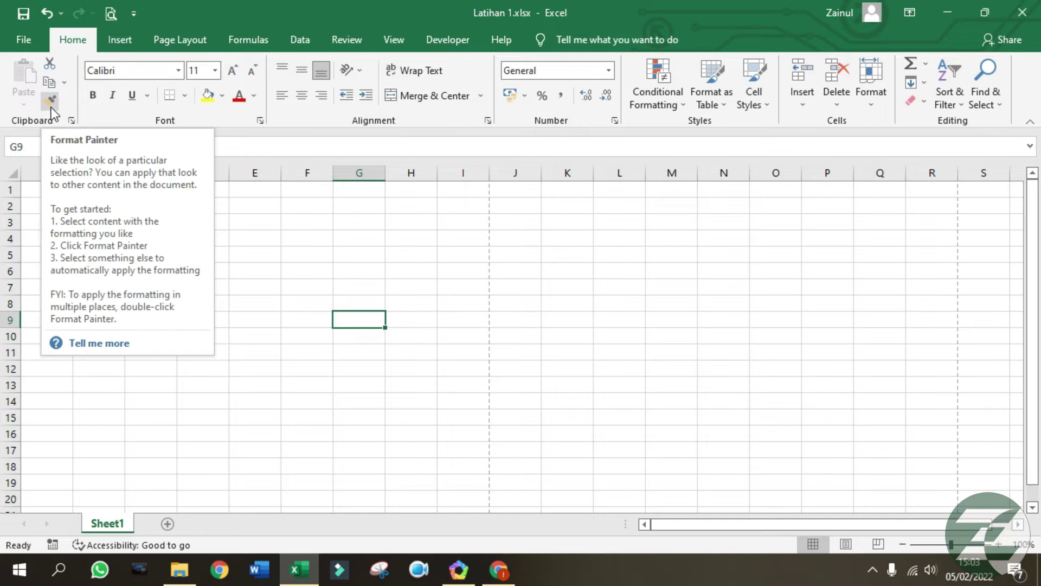
left_click(389, 297)
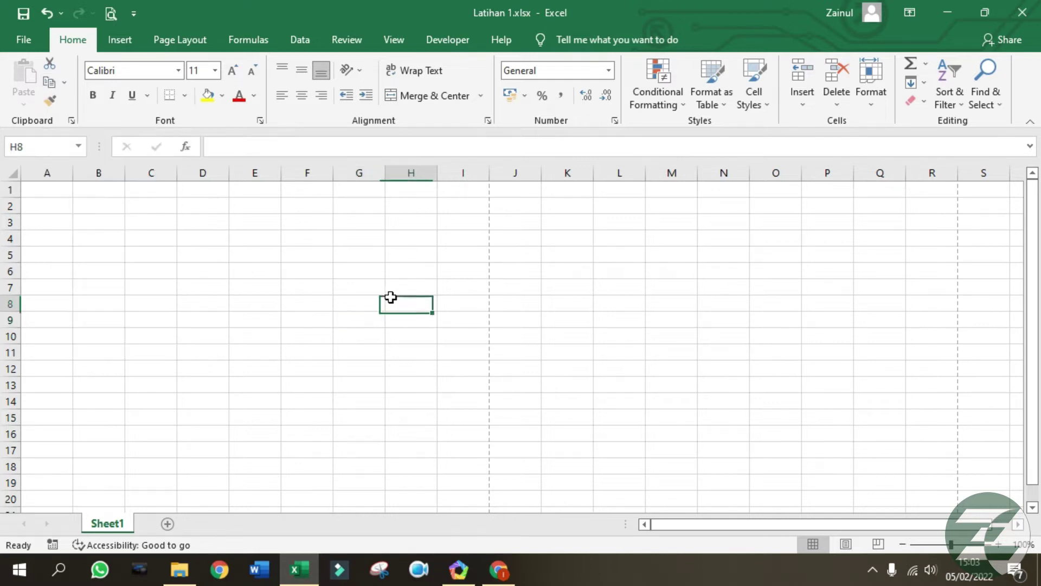
Enter the header Nama in cell A1.
left_click(35, 208)
left_click(45, 186)
type("Nama")
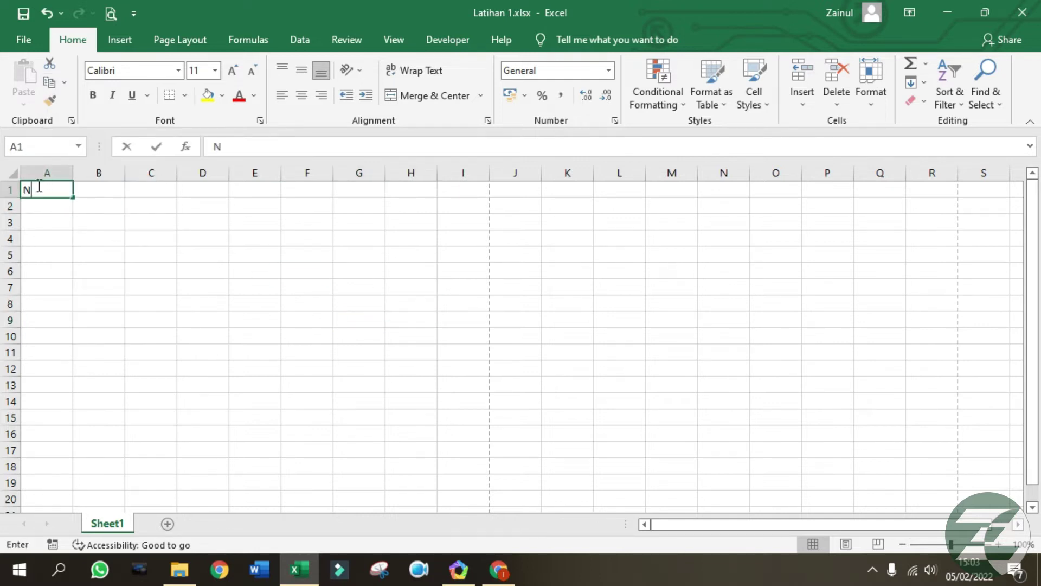
key("Tab")
key("Tab")
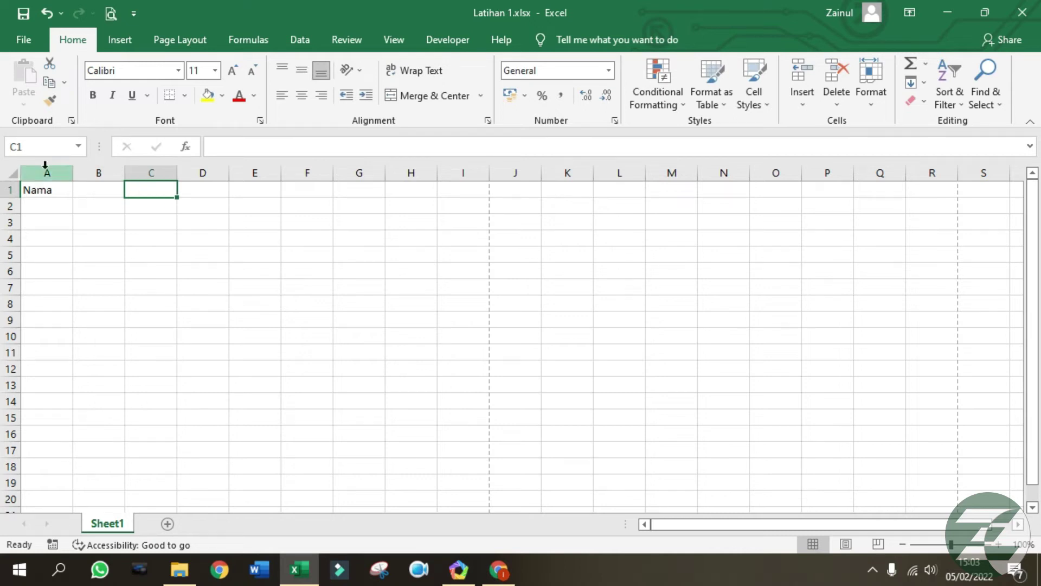
Cut Nama from A1 into C1, then drag it back into A1.
left_click(42, 189)
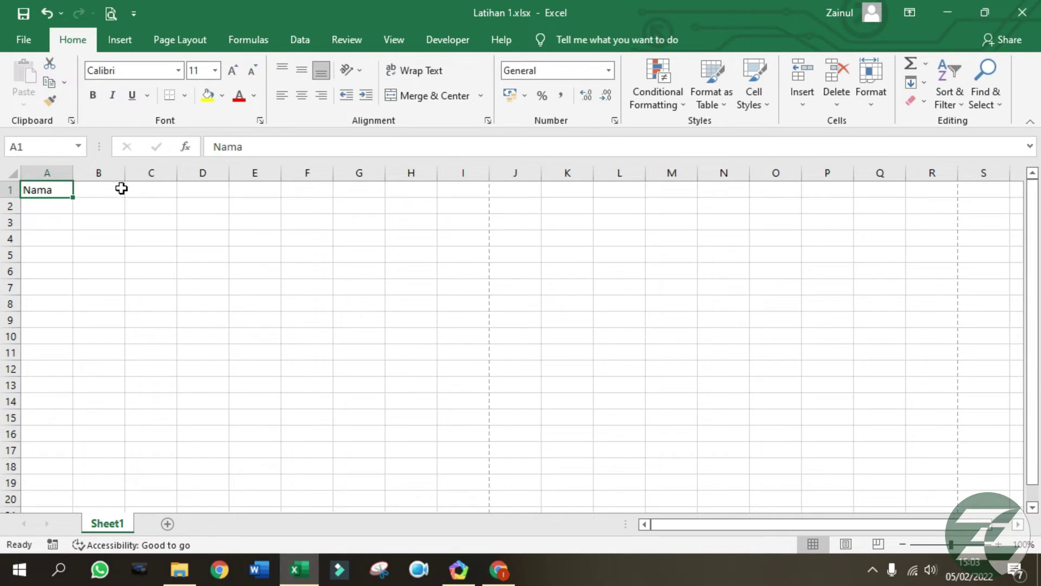
left_click(48, 66)
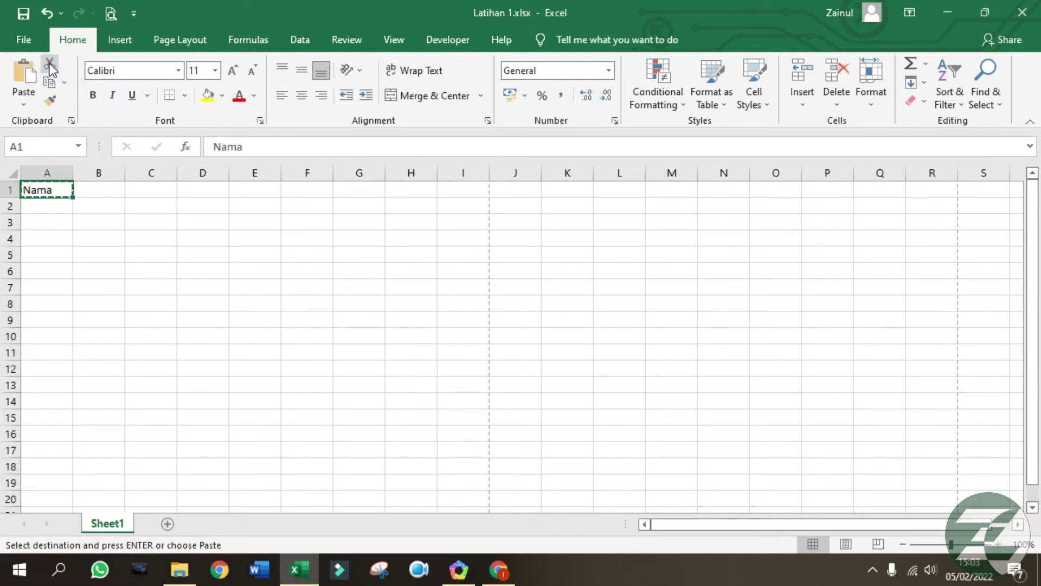
left_click(169, 188)
right_click(169, 188)
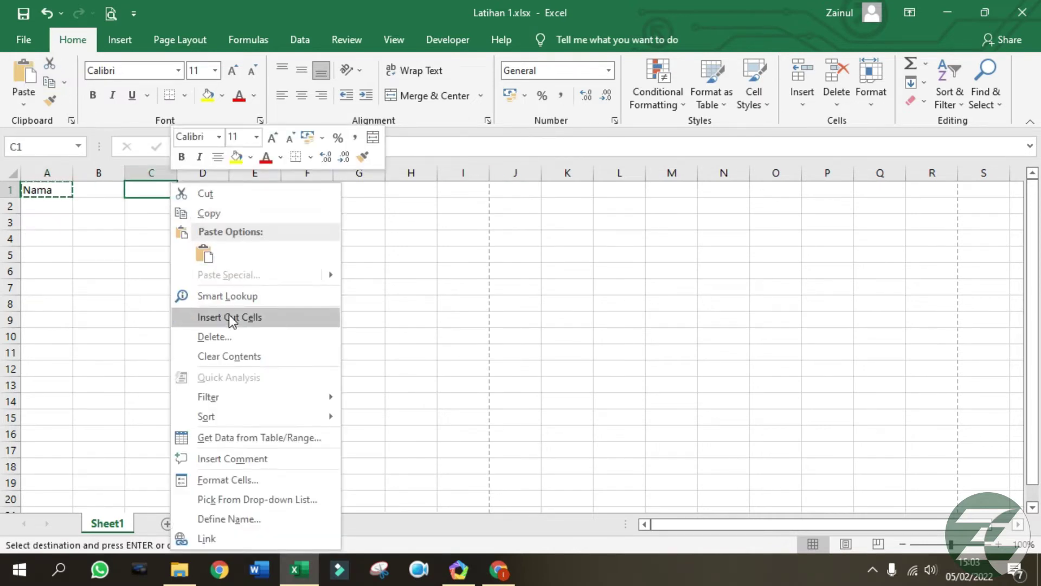
left_click(204, 253)
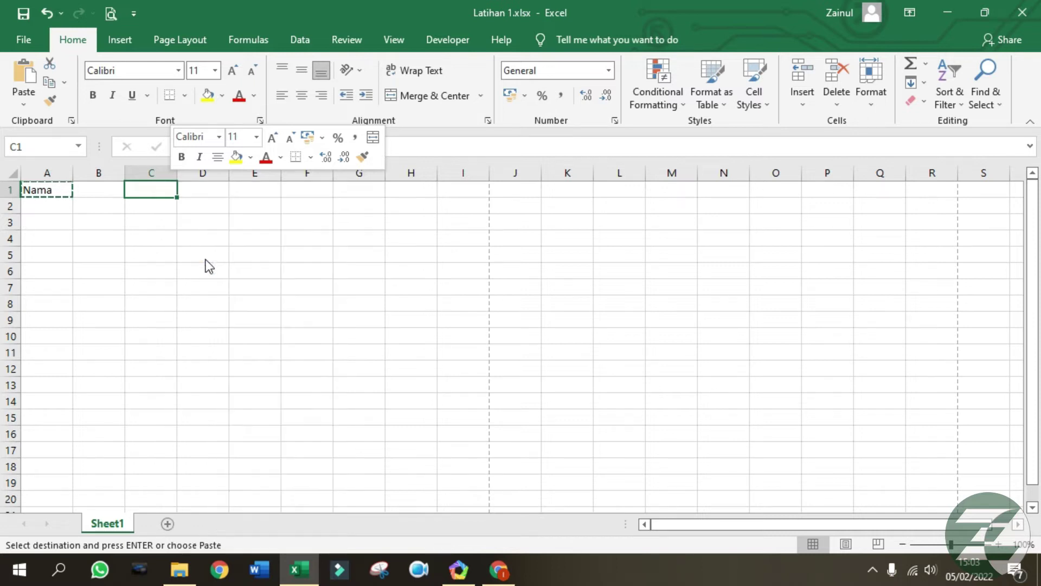
left_click(49, 190)
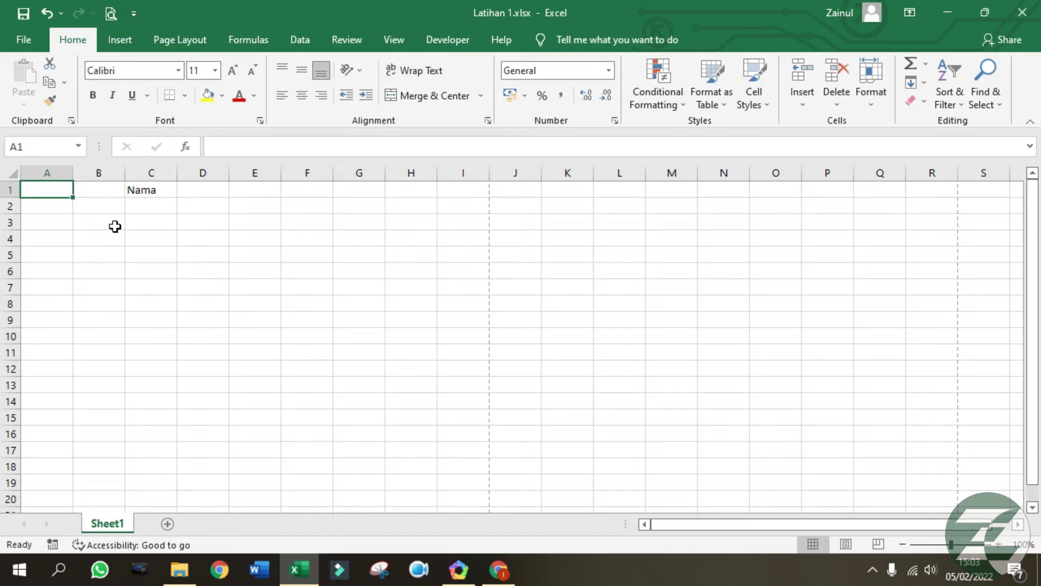
left_click(146, 185)
left_click_drag(128, 184, 63, 190)
Paste a trial copy of Nama into C1, then undo that paste.
left_click(49, 82)
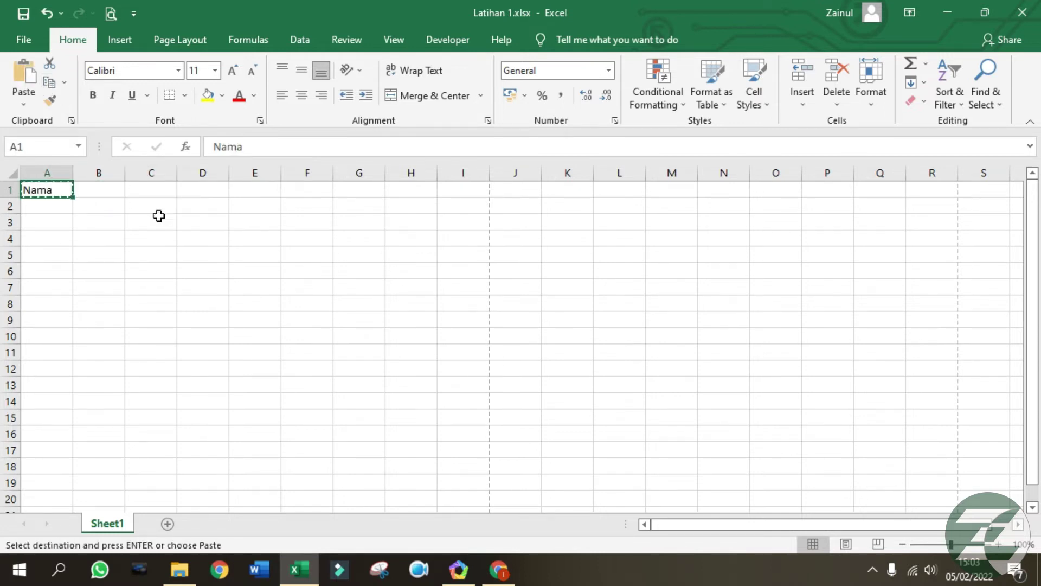
right_click(162, 190)
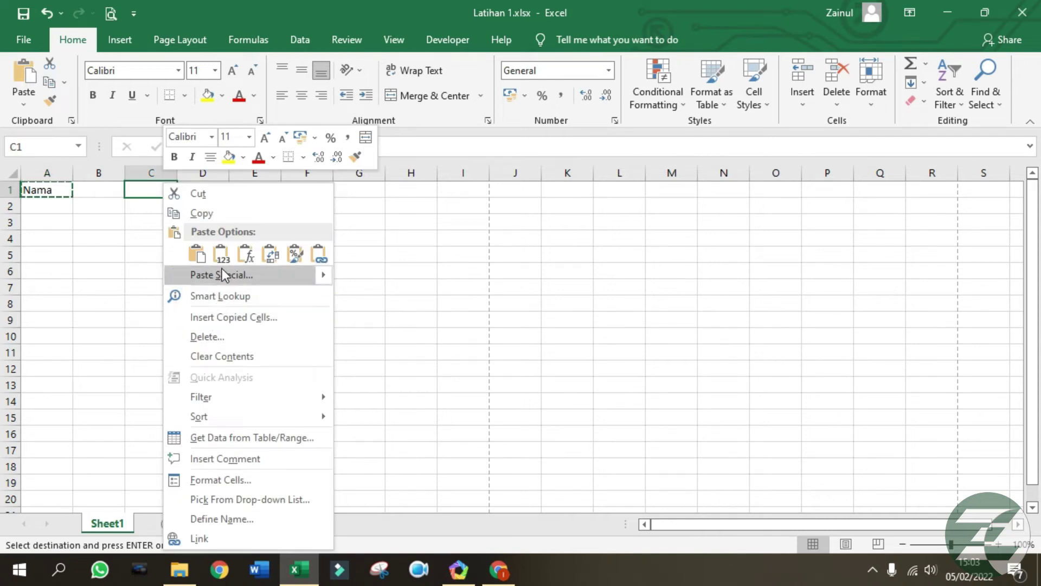
left_click(201, 260)
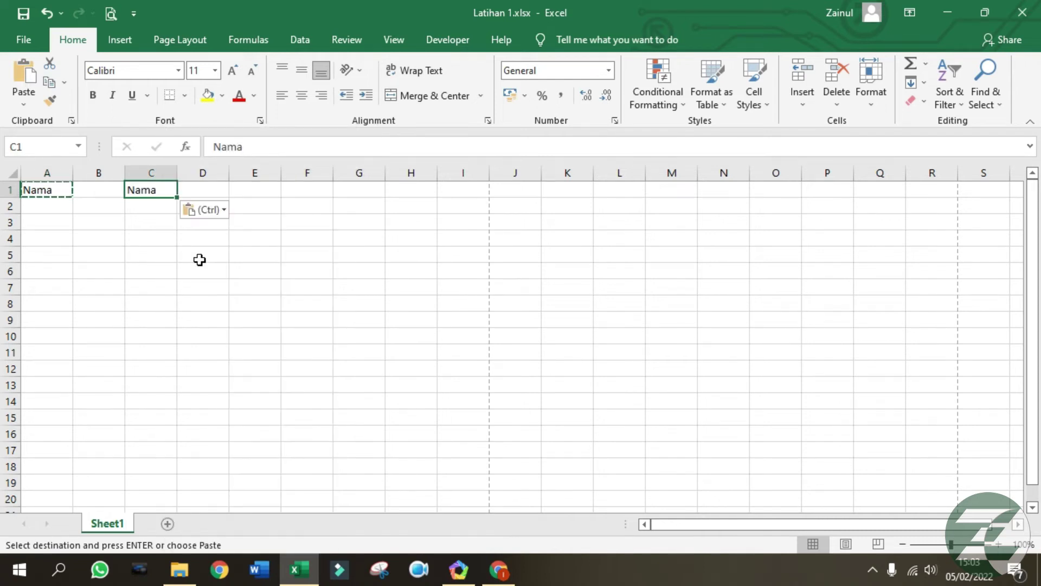
left_click(209, 285)
left_click(154, 193)
key("ctrl+z")
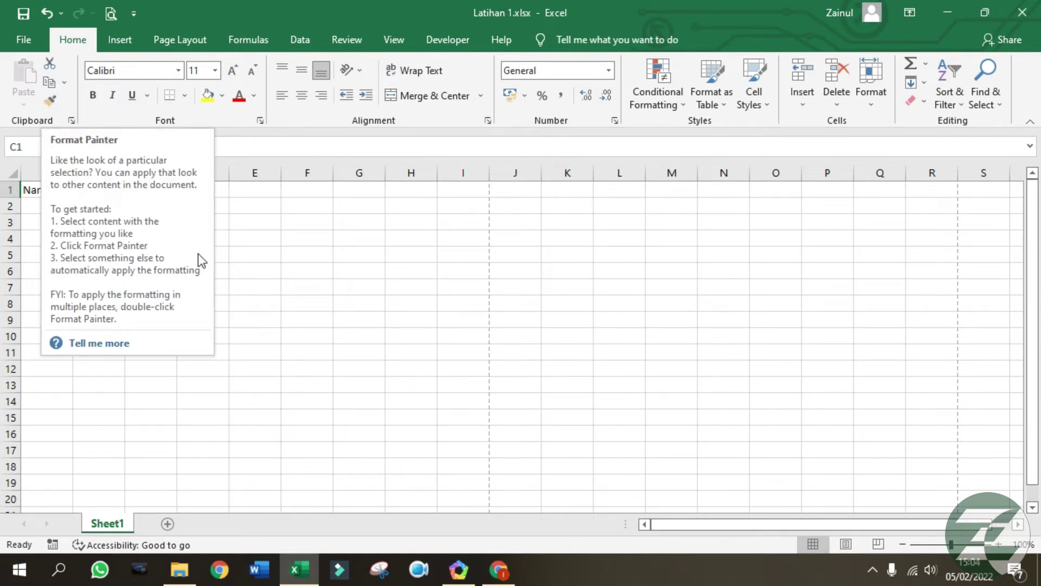
Make the Nama header in A1 bold and italic.
left_click(266, 251)
left_click(62, 190)
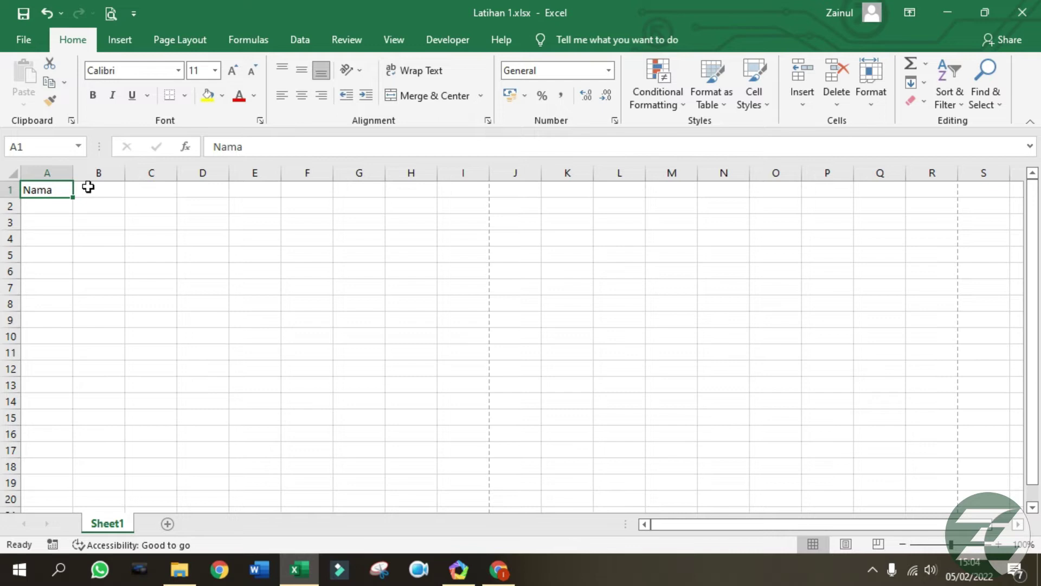
left_click(93, 95)
left_click(112, 97)
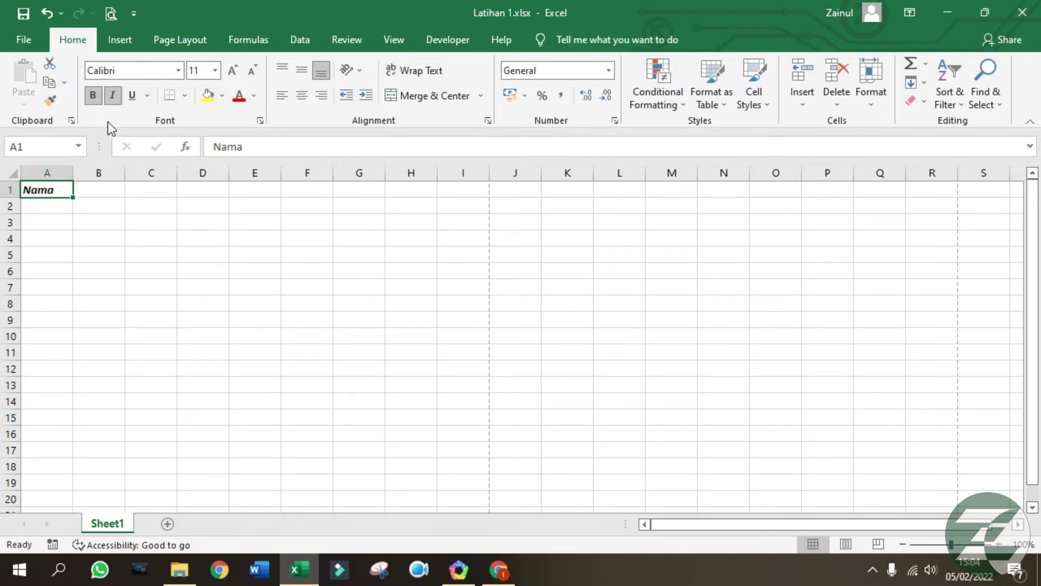
Type Alamat in C1 and give it A1's bold italic style with Format Painter.
left_click(145, 192)
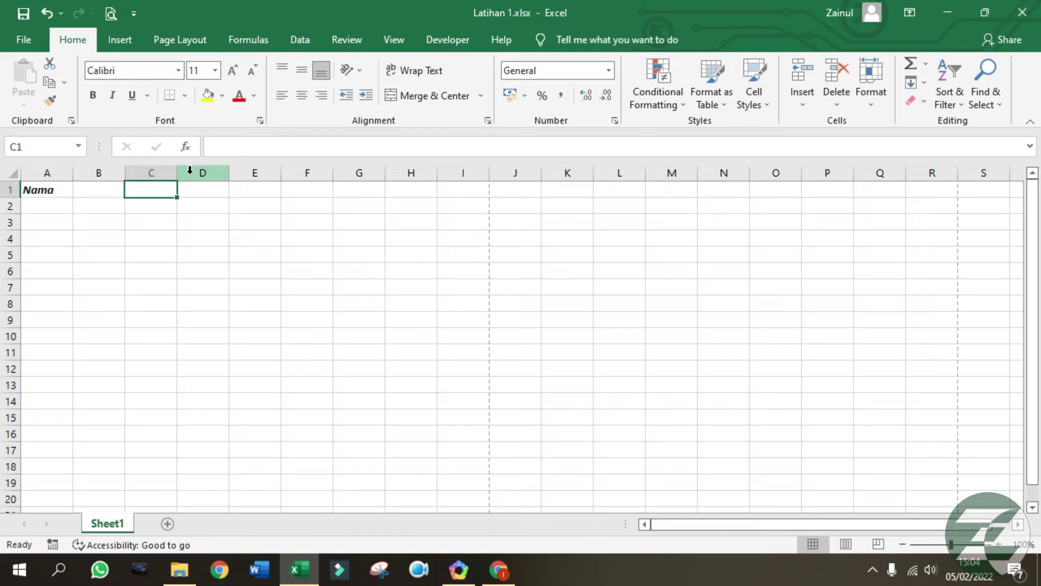
type("Alamat")
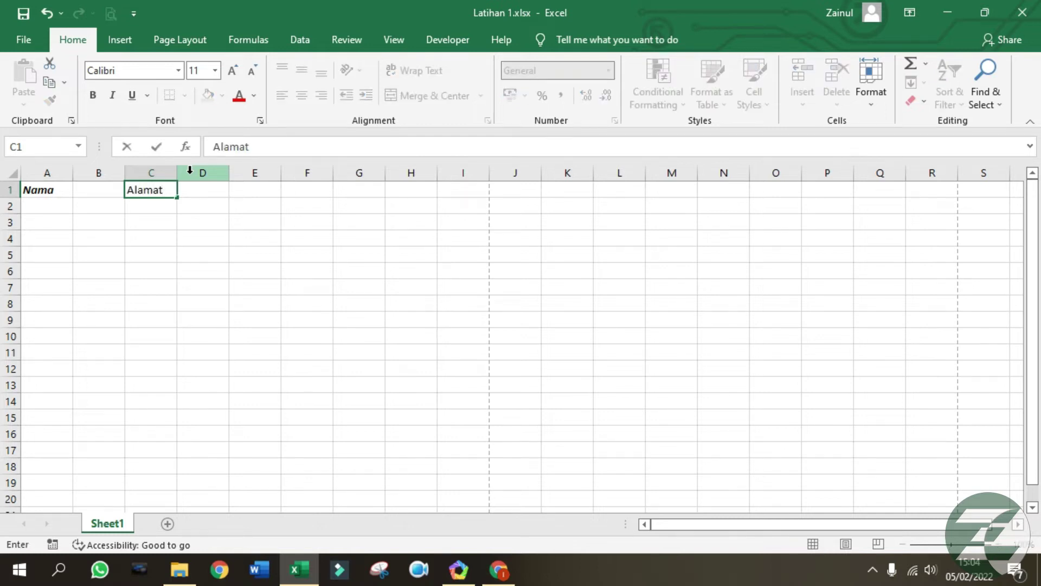
key("Return")
left_click(255, 300)
left_click(138, 195)
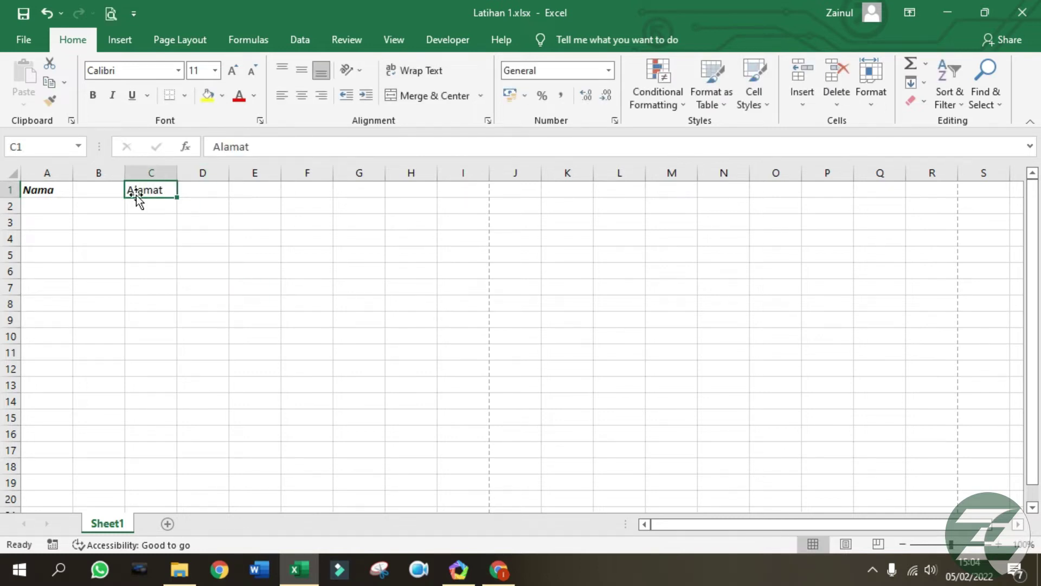
left_click(45, 190)
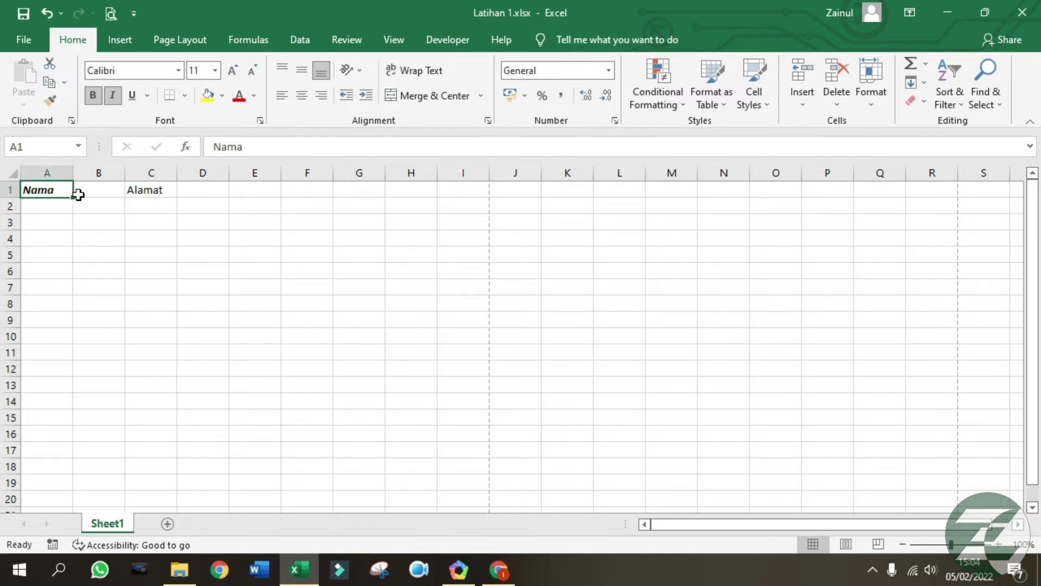
left_click(47, 103)
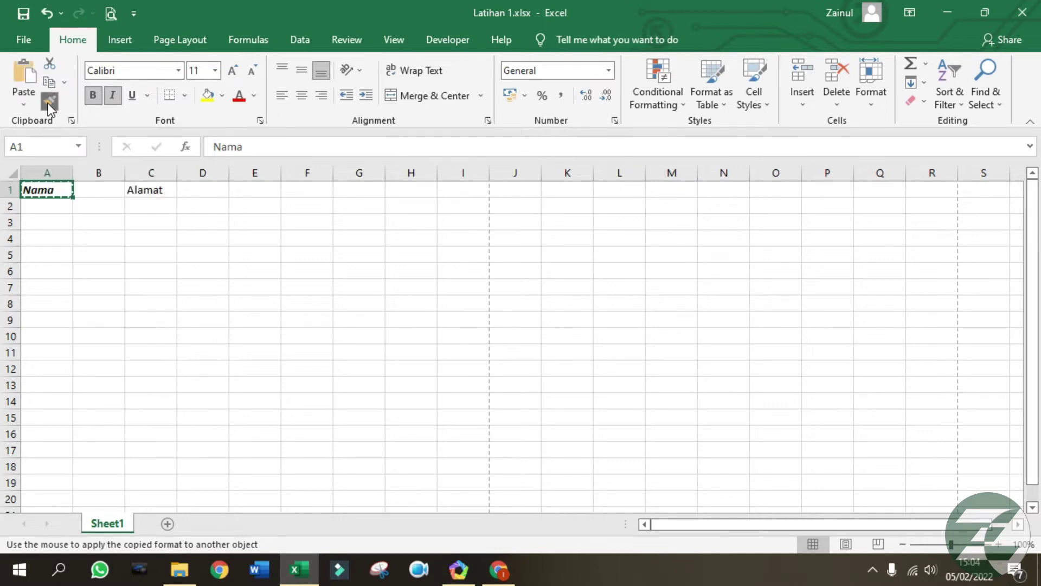
left_click(154, 190)
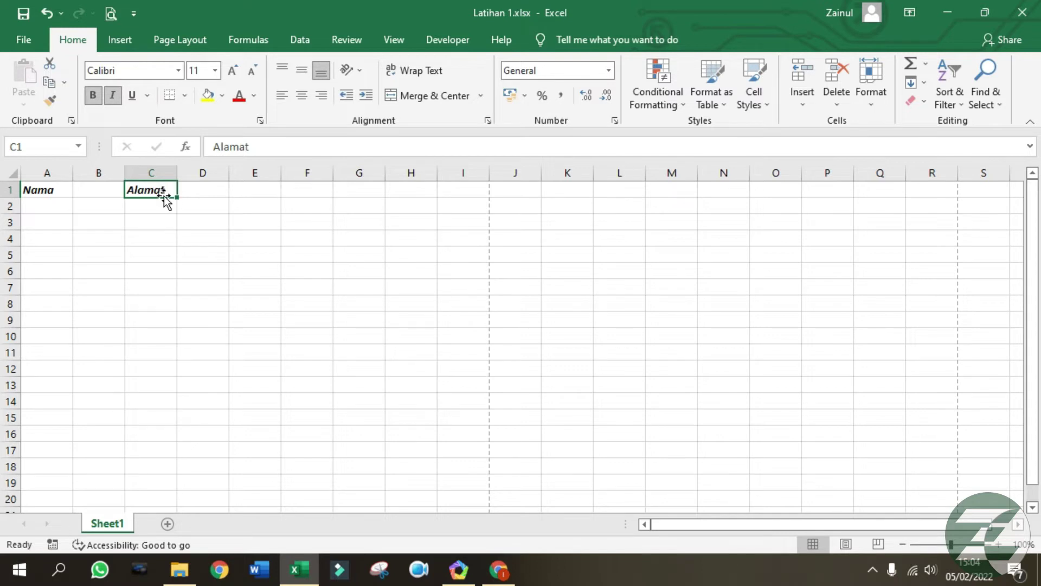
Fill A1 yellow and paint the yellow fill onto Alamat in C1.
left_click(53, 185)
left_click(207, 96)
left_click(202, 237)
left_click(65, 190)
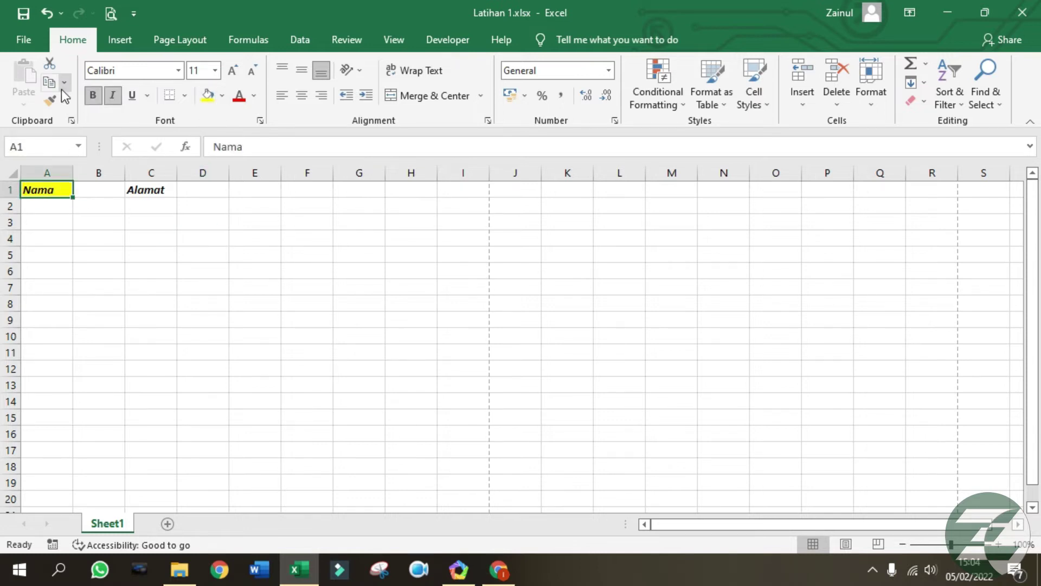
left_click(49, 100)
left_click(158, 189)
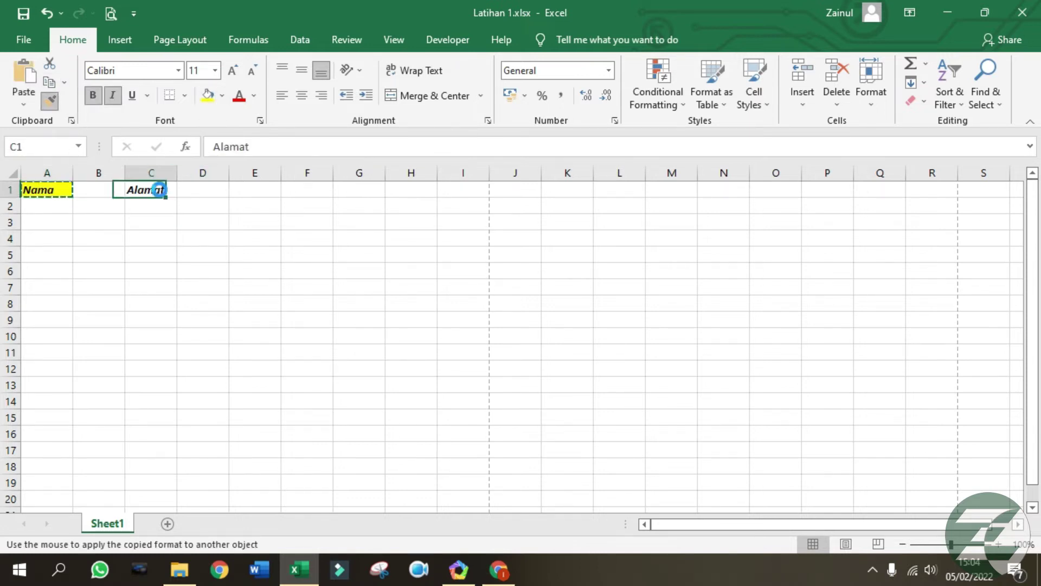
left_click(233, 249)
left_click(335, 335)
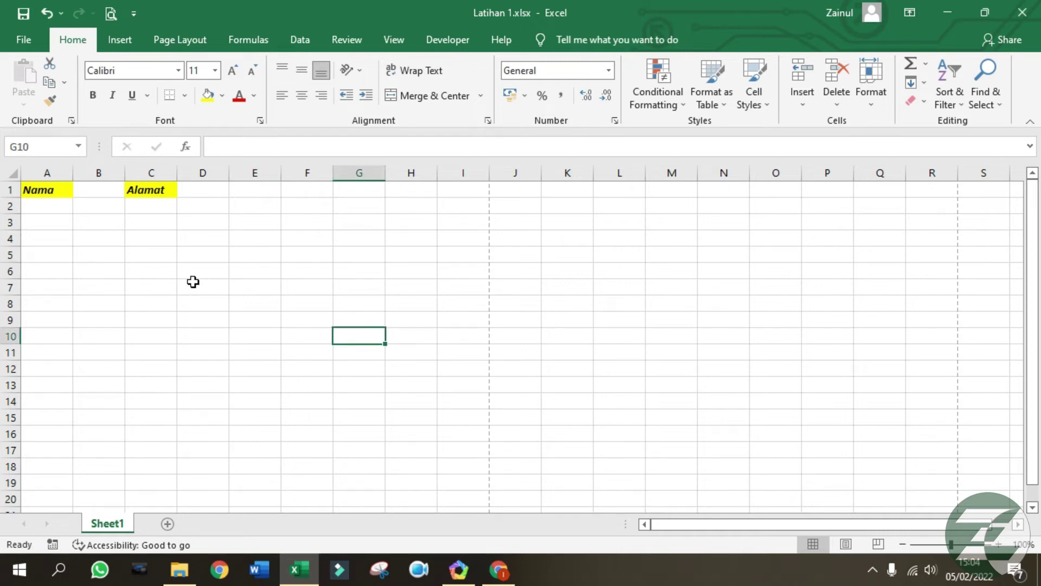
Underline the A1:C1 headers in 01 Digit at size 18, and widen column C.
left_click_drag(36, 189, 162, 190)
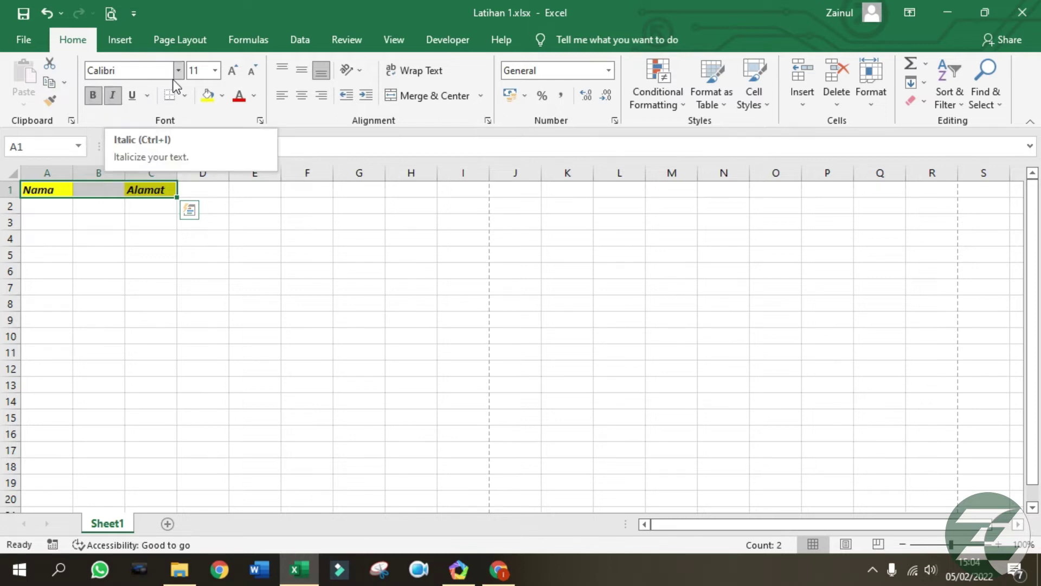
left_click(135, 98)
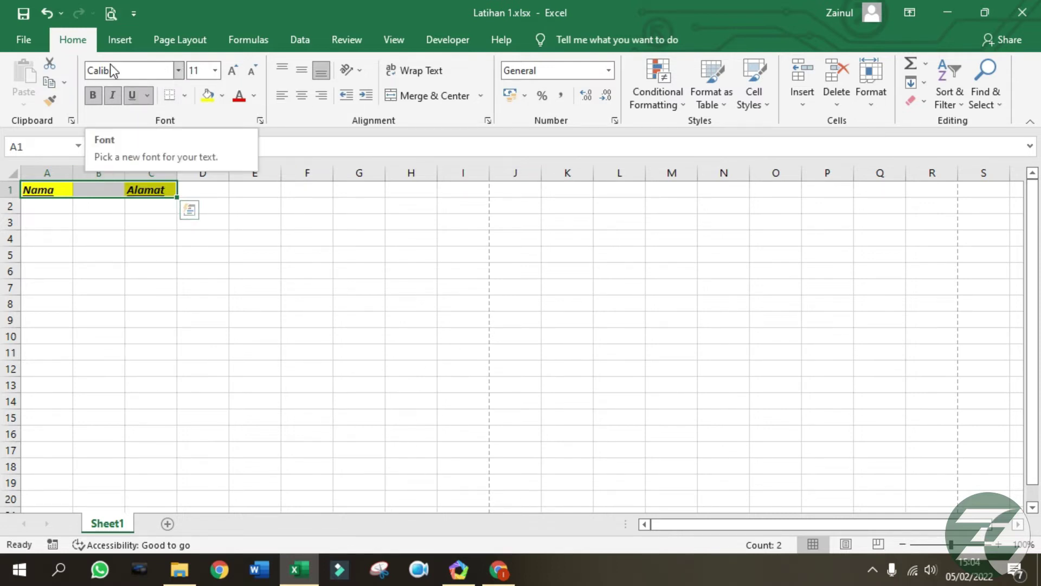
left_click(178, 70)
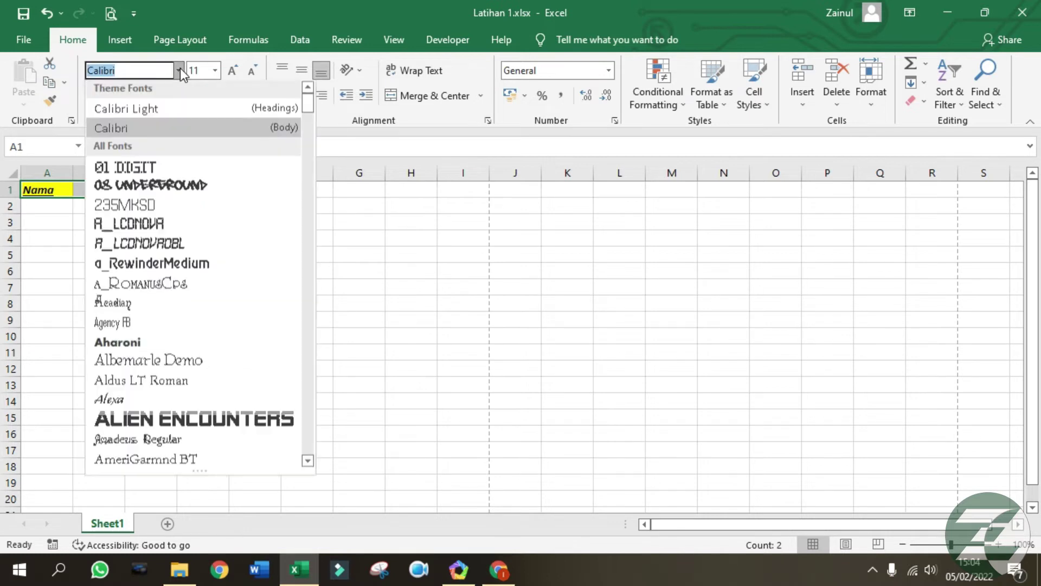
left_click(154, 168)
left_click(232, 73)
left_click(232, 72)
left_click(232, 72)
left_click(232, 73)
left_click_drag(177, 172, 252, 172)
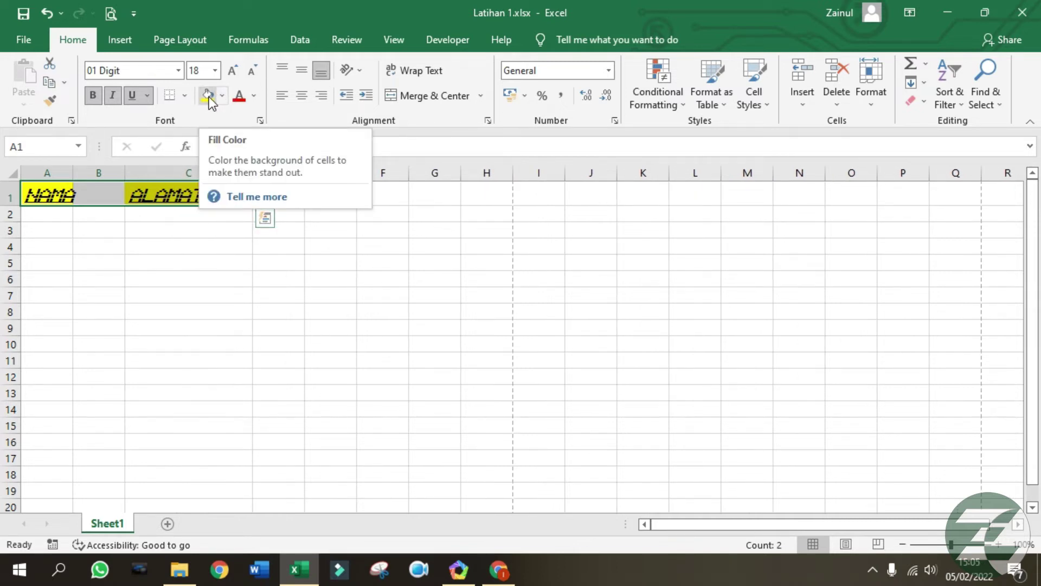
Colour the headers red, heighten row 1, middle-align them, and widen column A.
left_click(239, 98)
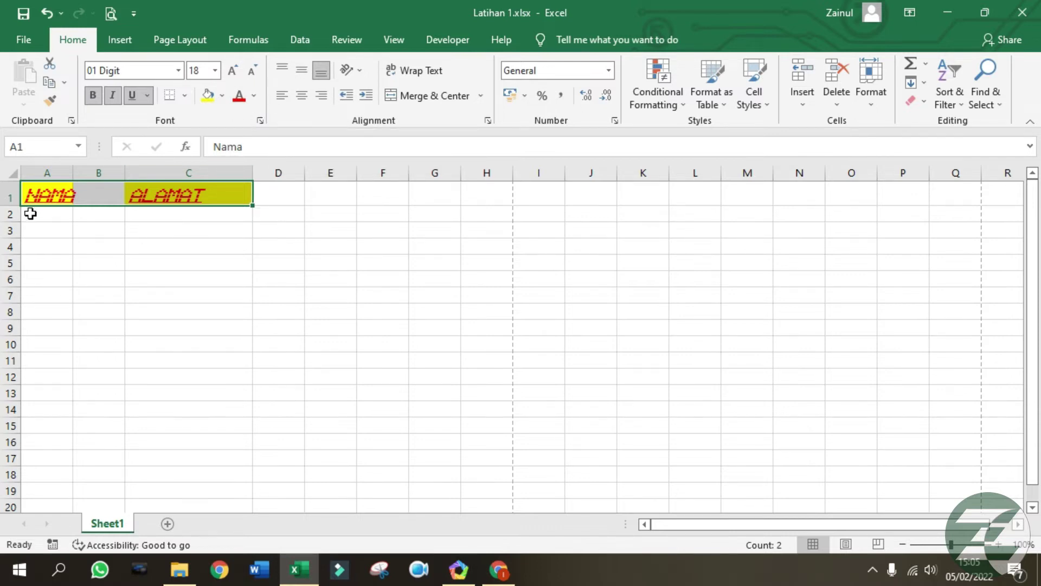
left_click_drag(13, 204, 14, 235)
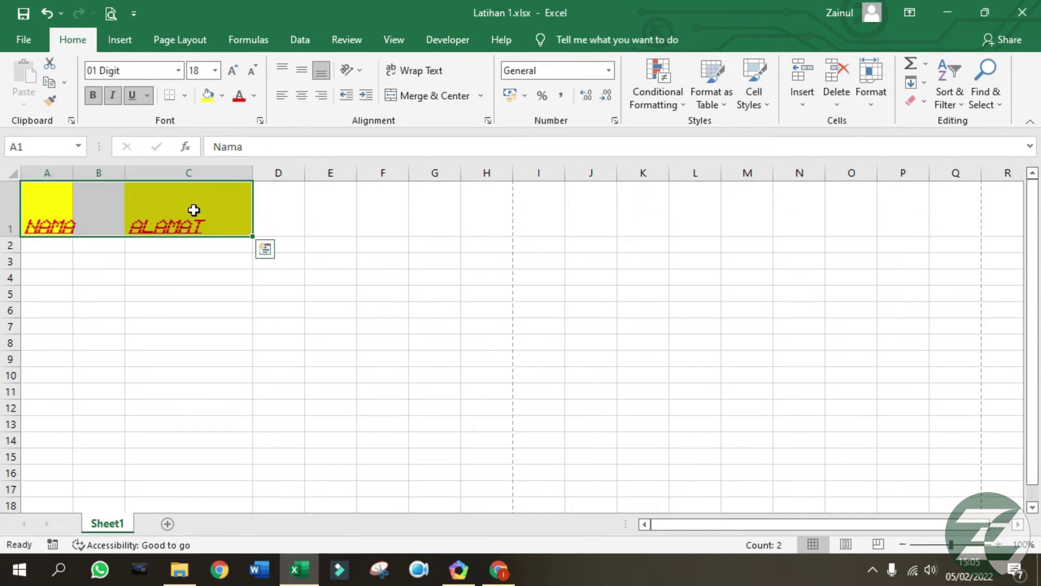
left_click(303, 70)
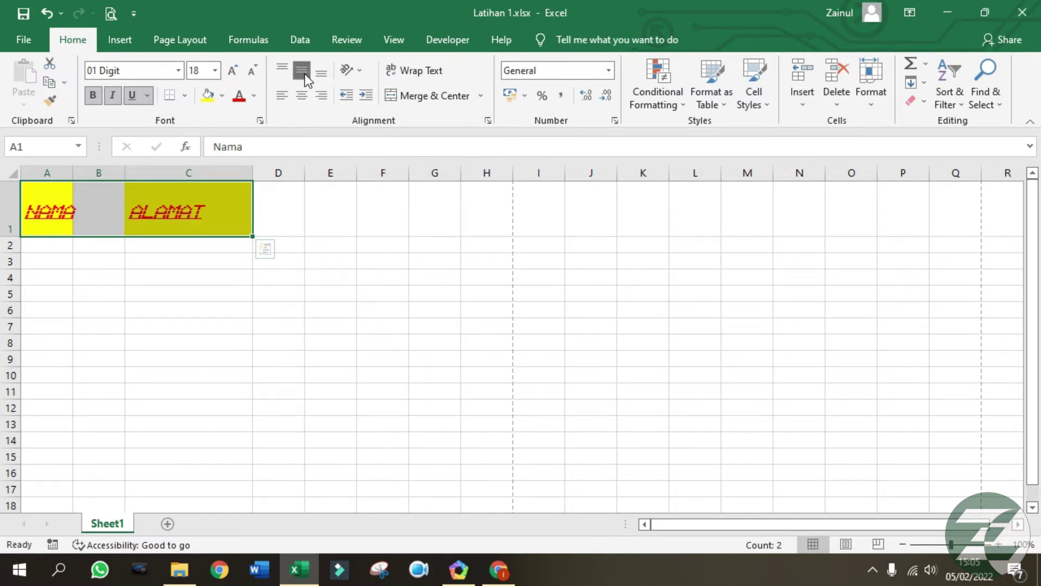
left_click_drag(73, 172, 122, 172)
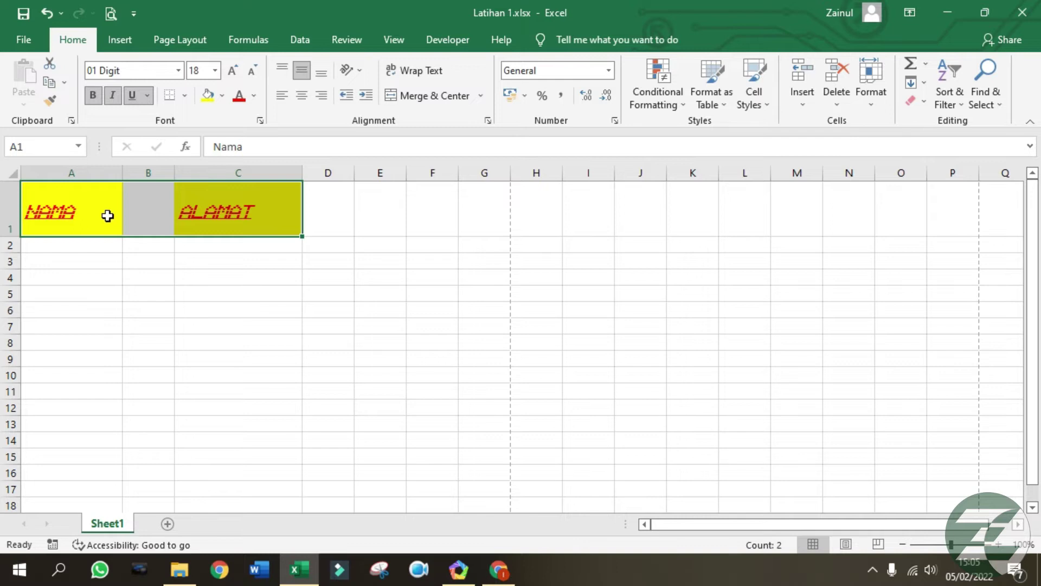
Centre the headers horizontally, then try top, left, right and bottom alignment on Alamat.
left_click(308, 102)
left_click(281, 311)
left_click(219, 226)
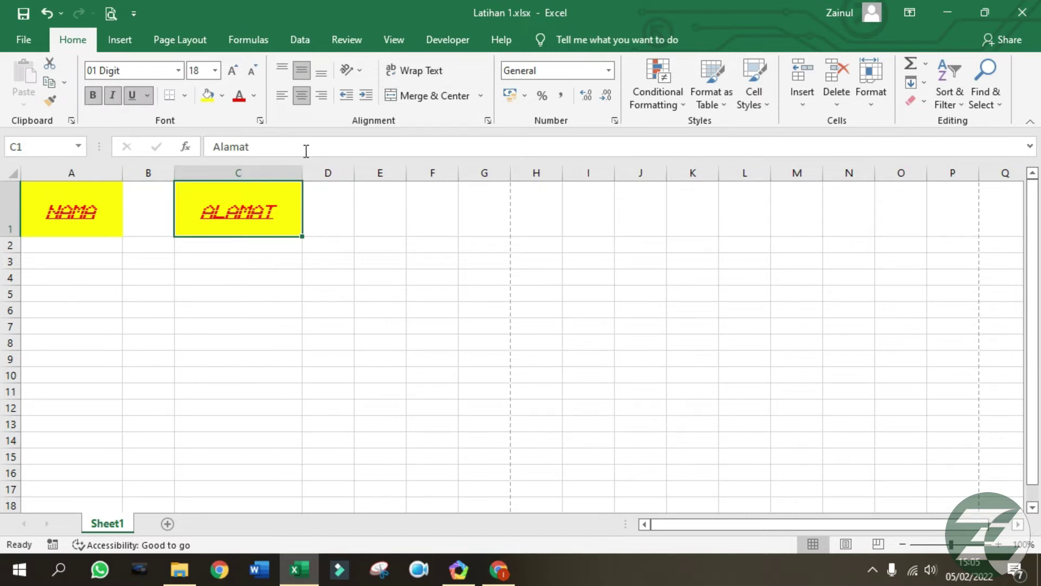
left_click(289, 69)
left_click(288, 96)
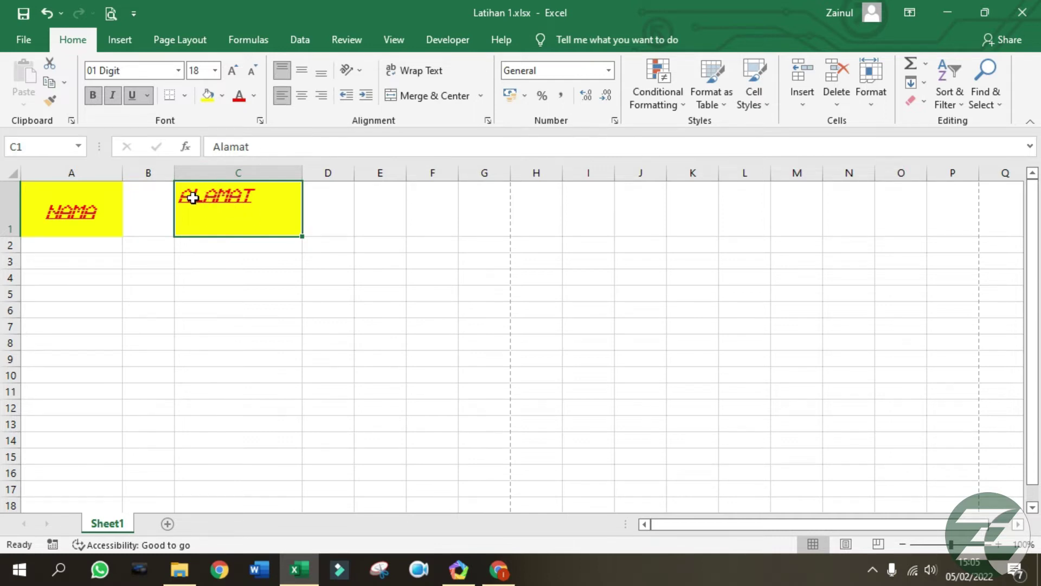
left_click(320, 97)
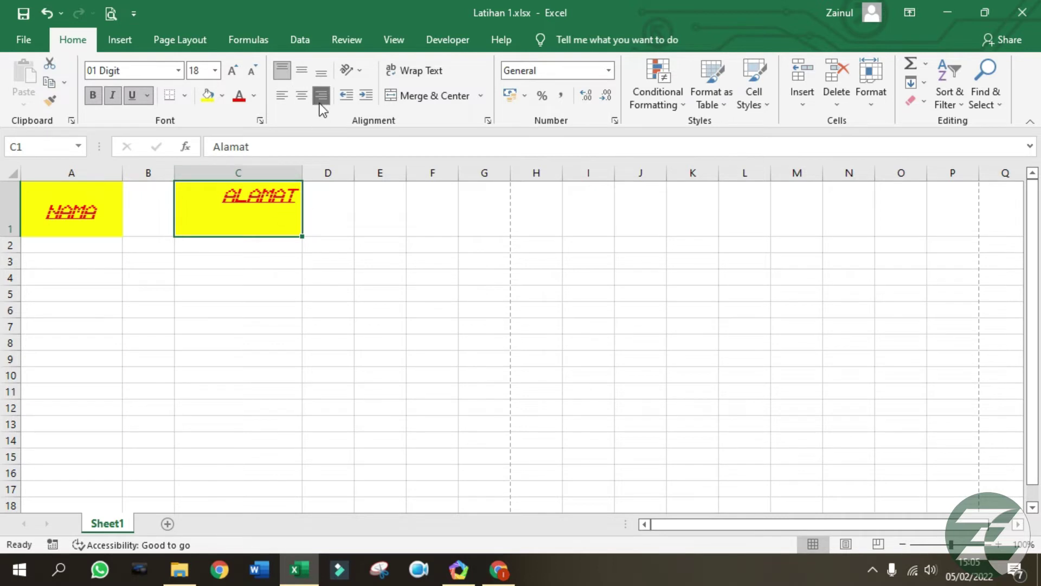
left_click(322, 71)
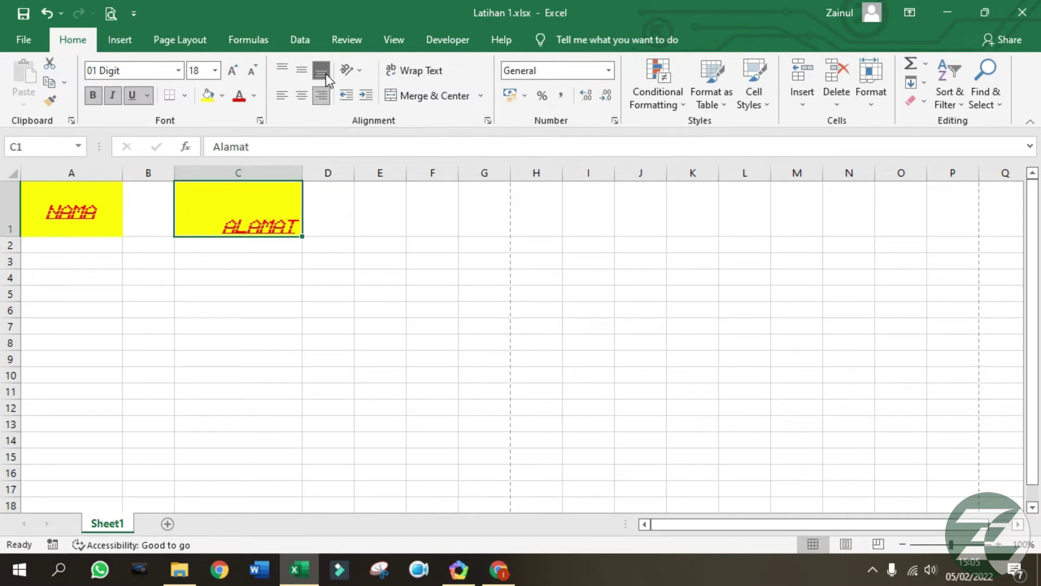
left_click(281, 95)
Set Alamat in C1 to middle vertical and centre horizontal alignment.
left_click(305, 222)
left_click(287, 219)
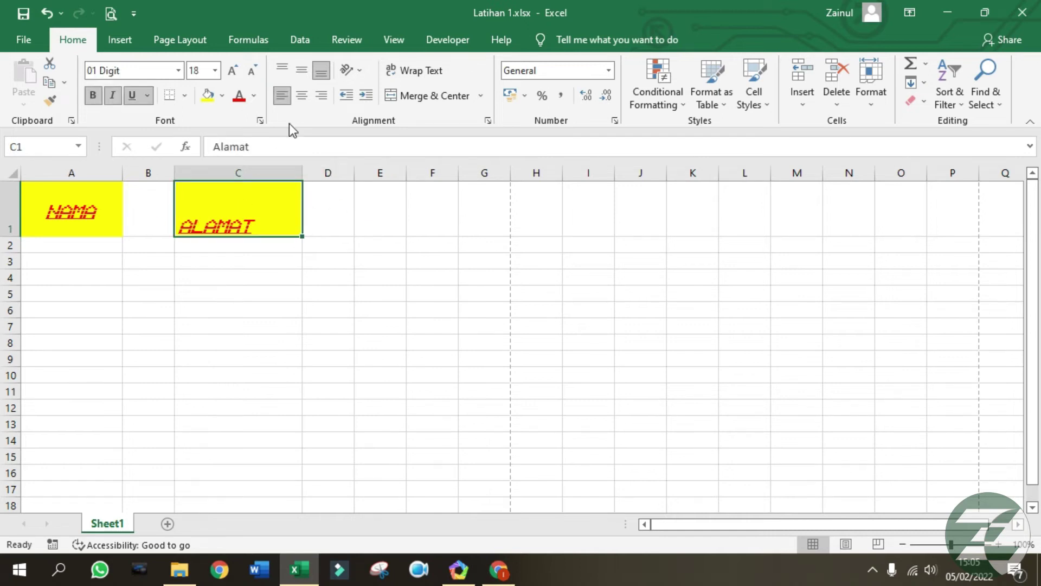
left_click(301, 69)
left_click(301, 94)
left_click(449, 261)
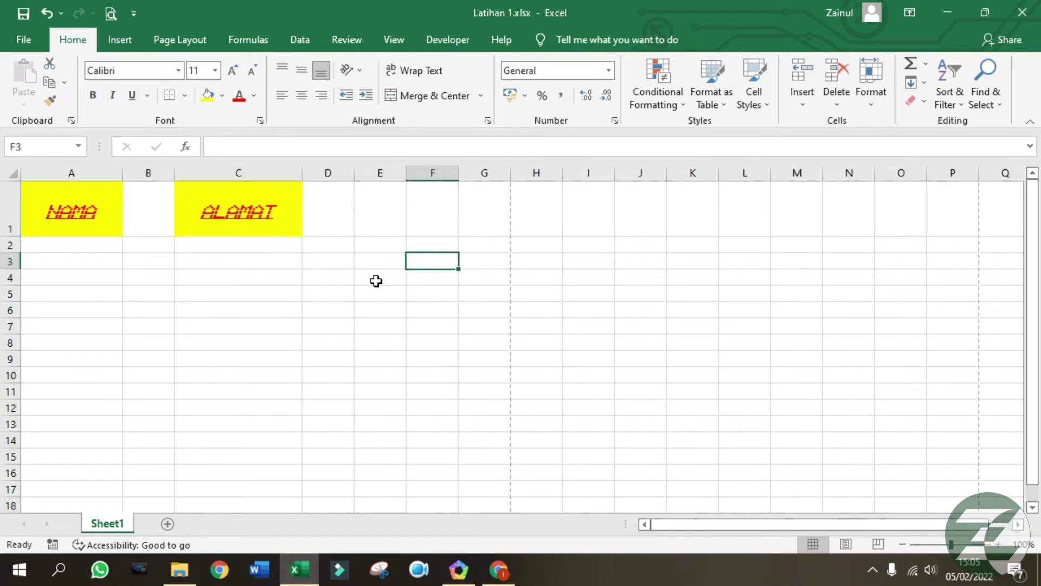
left_click(225, 219)
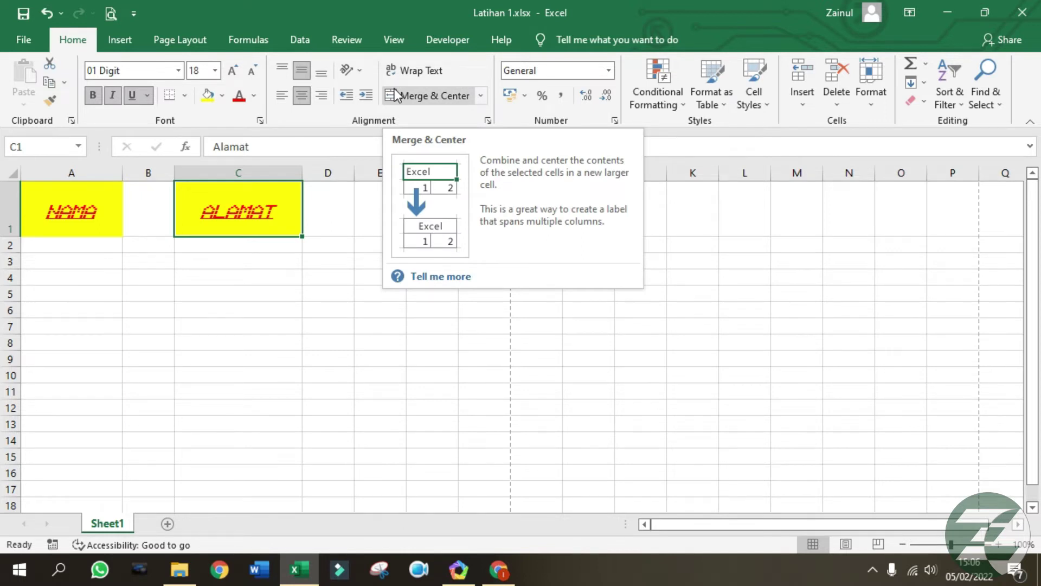
Widen column C, change C1 to 'alamat rumah saya di jakarta', and wrap it.
left_click_drag(302, 170, 359, 169)
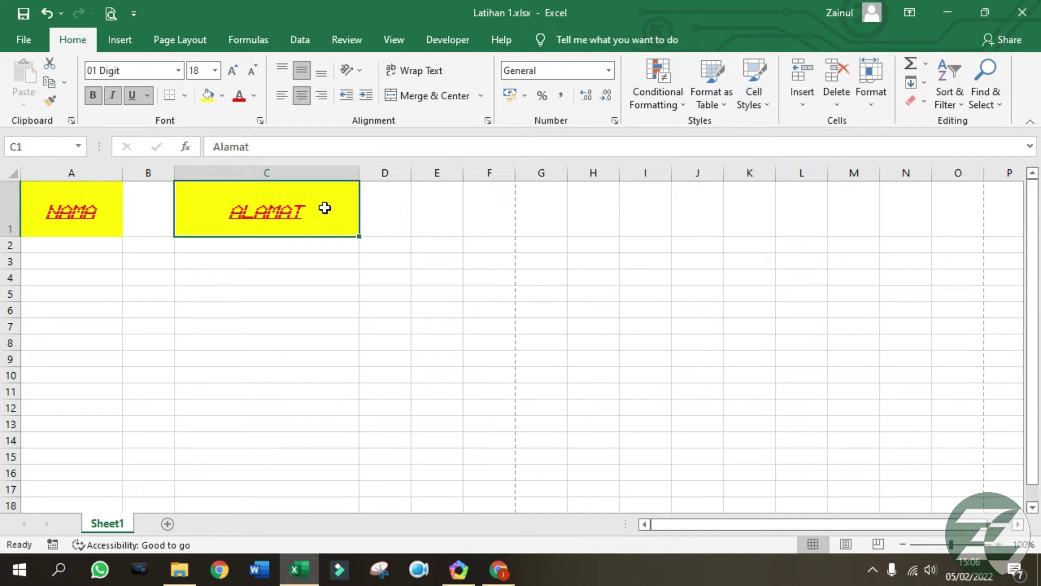
type("alamat")
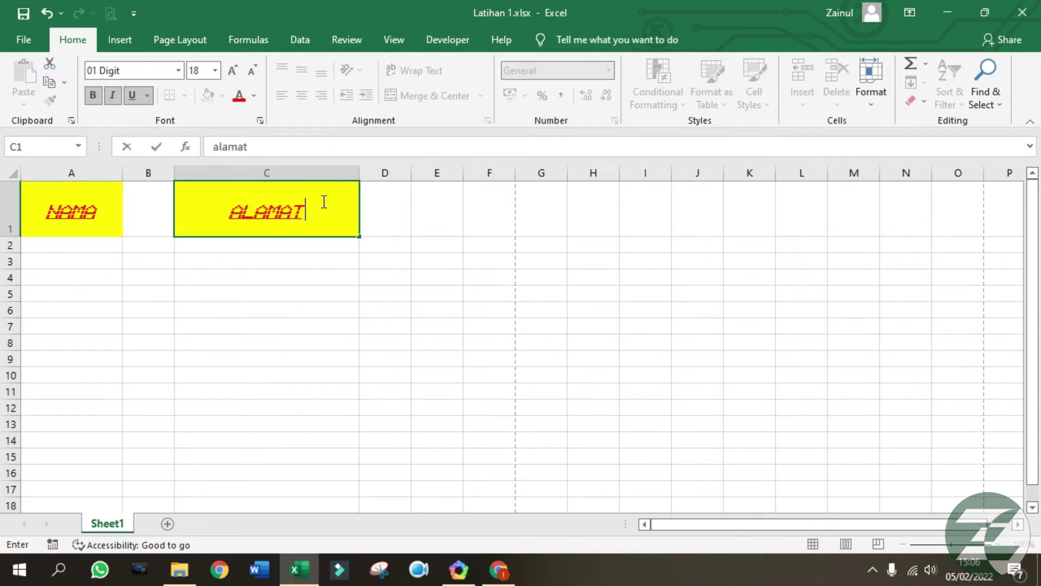
type(" rumah sa")
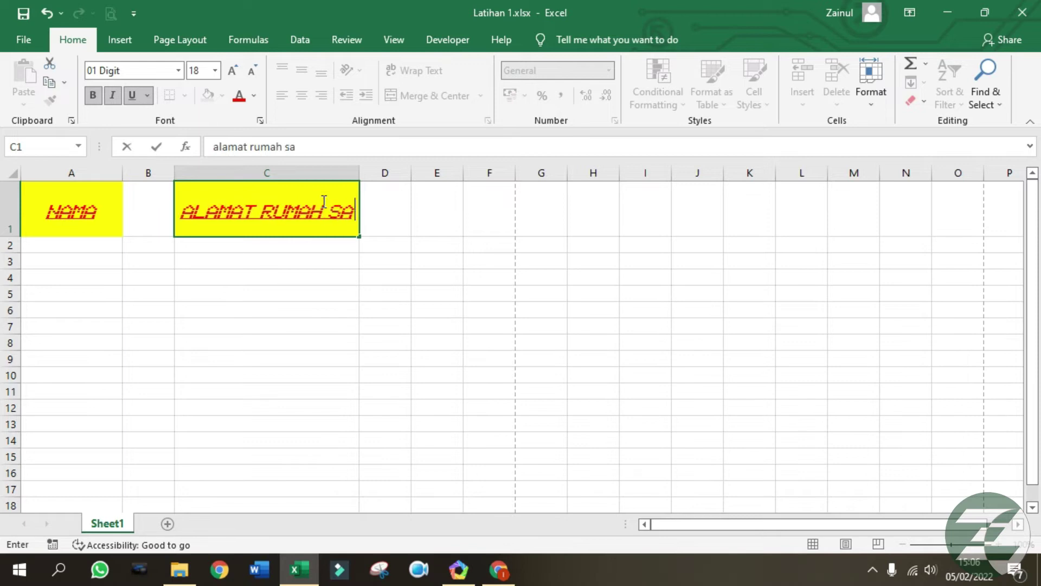
type("ya di ja")
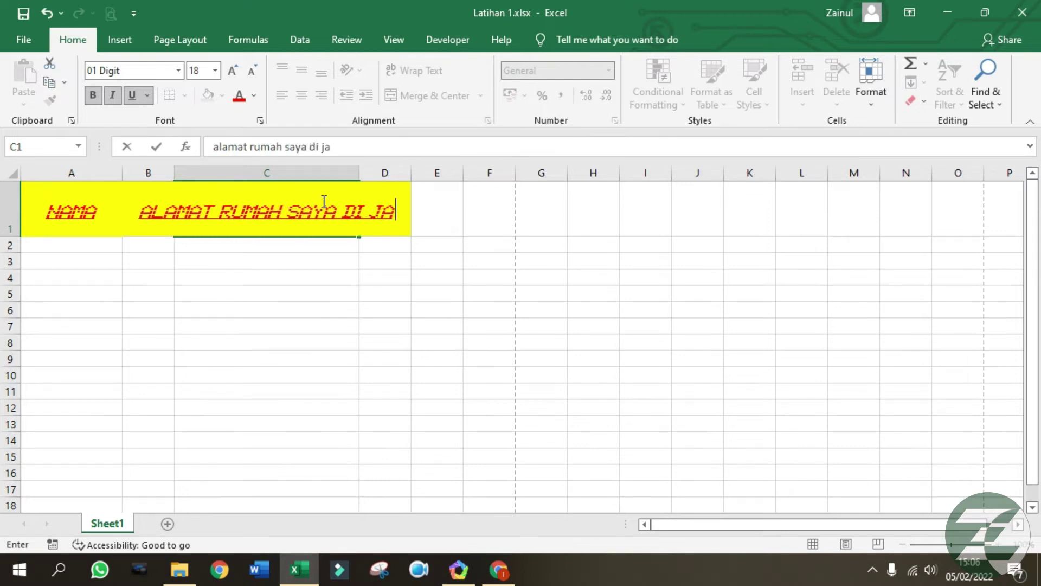
type("karta")
key("Return")
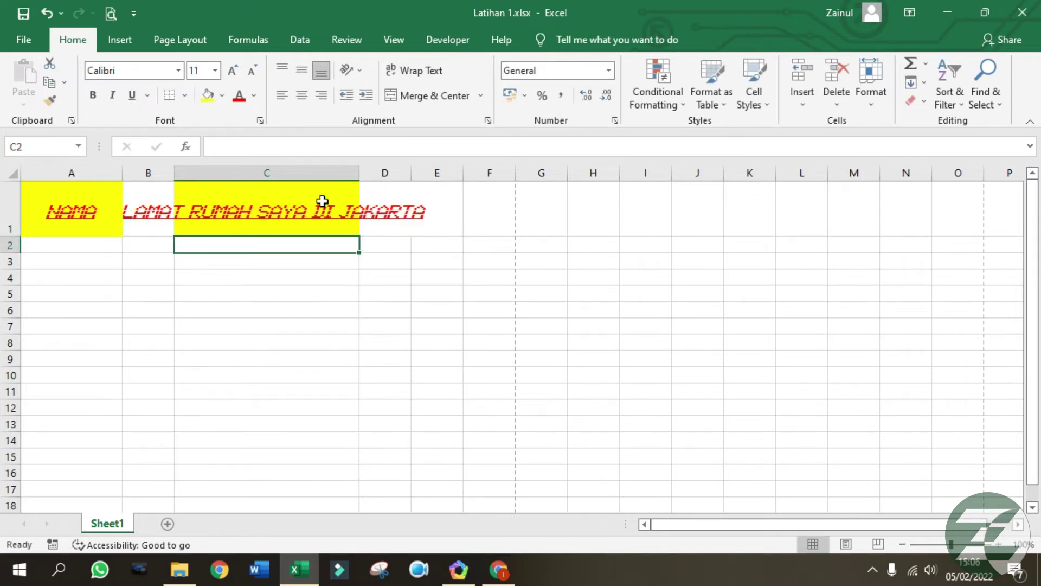
left_click(303, 210)
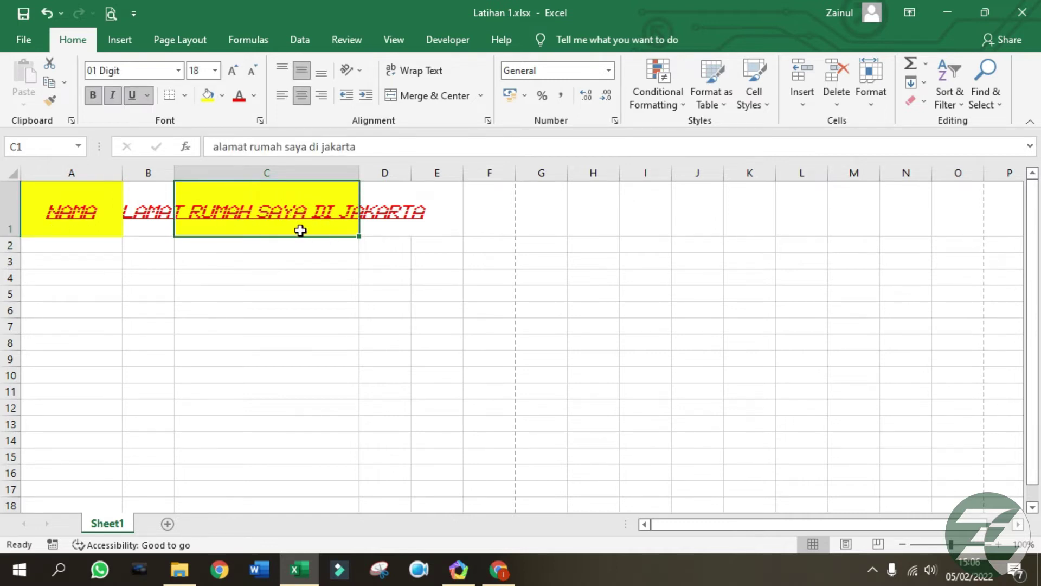
left_click(414, 75)
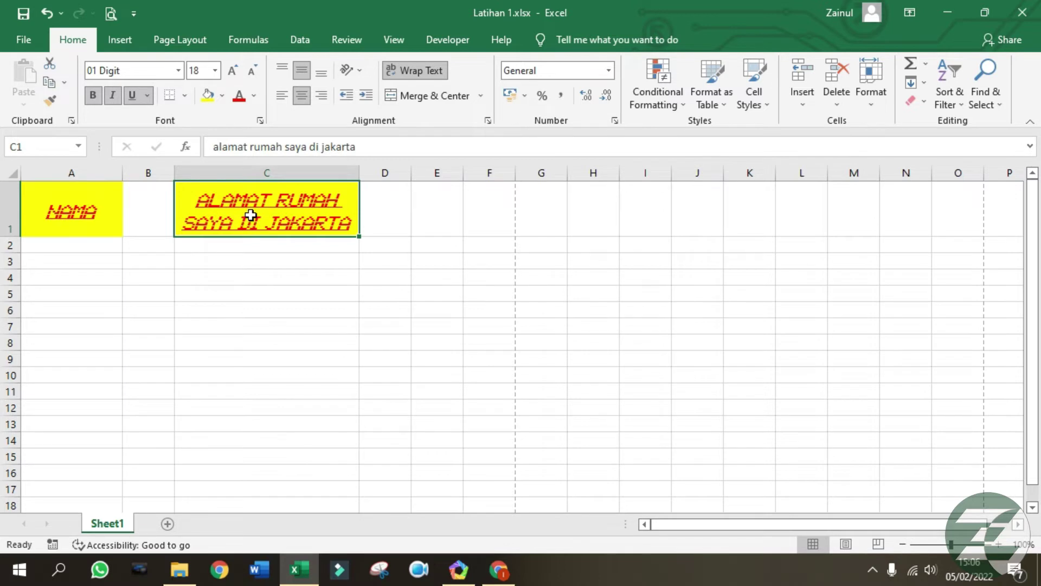
left_click(269, 292)
left_click(418, 257)
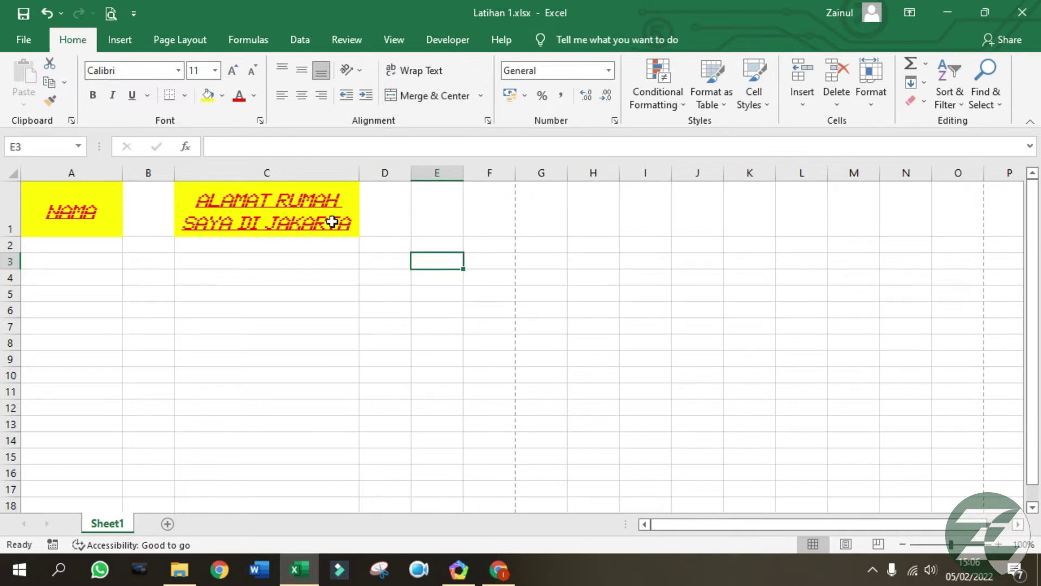
Merge and centre C1:D1, then unmerge it again.
left_click_drag(338, 210, 383, 207)
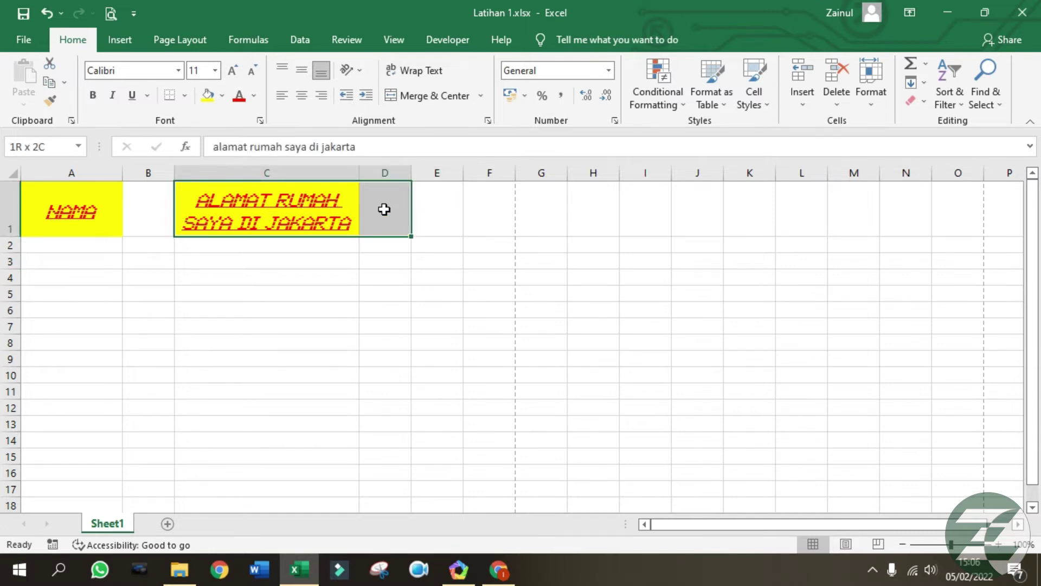
left_click(443, 99)
left_click(466, 307)
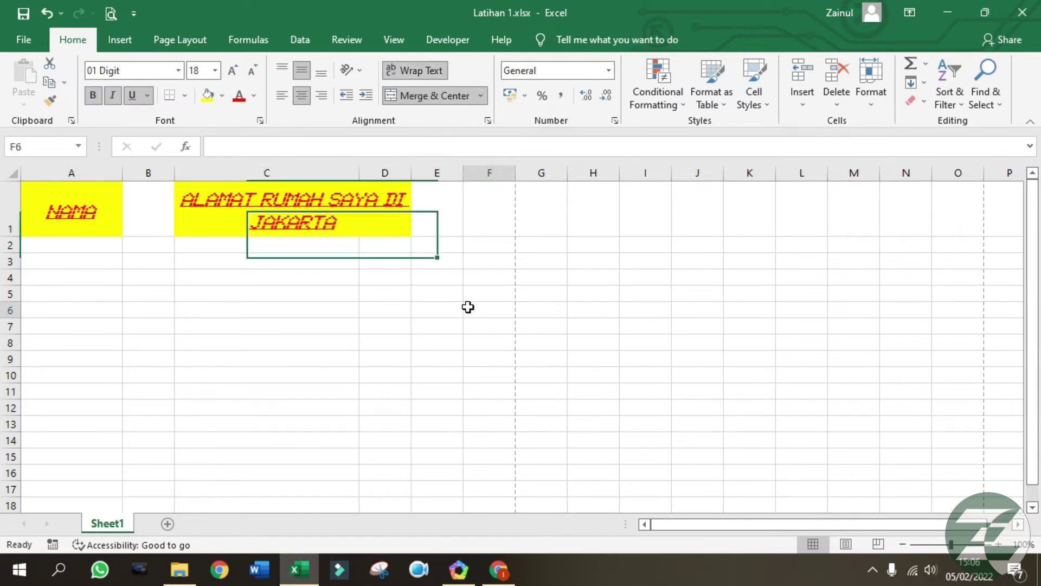
left_click(387, 217)
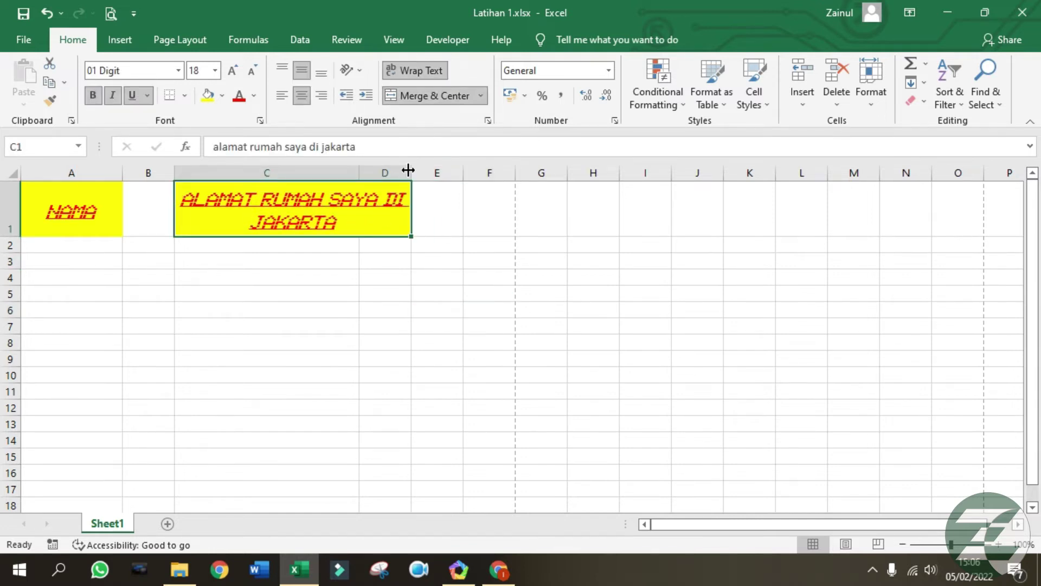
left_click(437, 104)
left_click(372, 226)
left_click(354, 225)
left_click(376, 213)
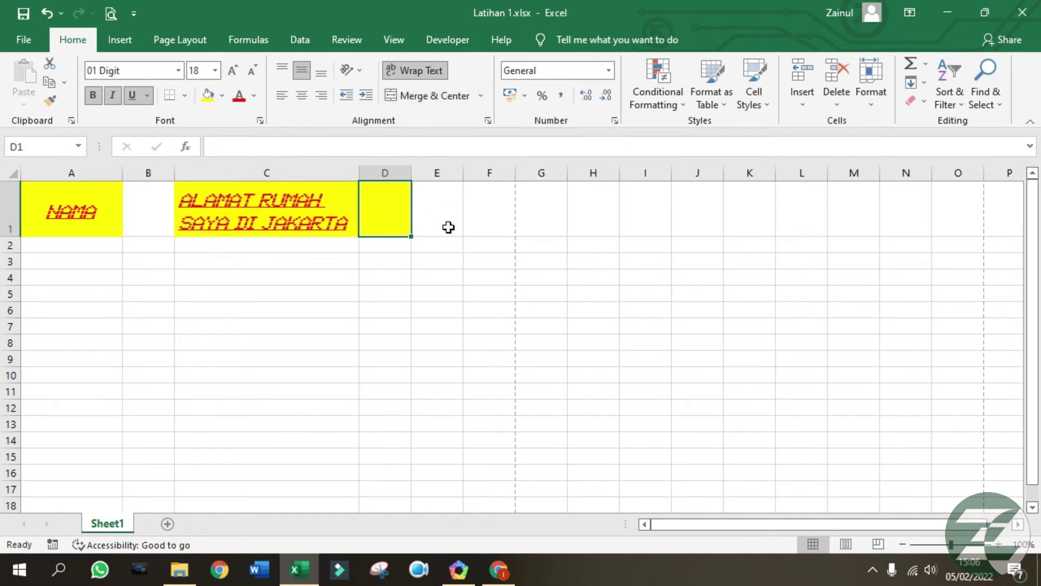
Merge cells E1:E6 into one block, then unmerge them.
left_click_drag(444, 212, 454, 312)
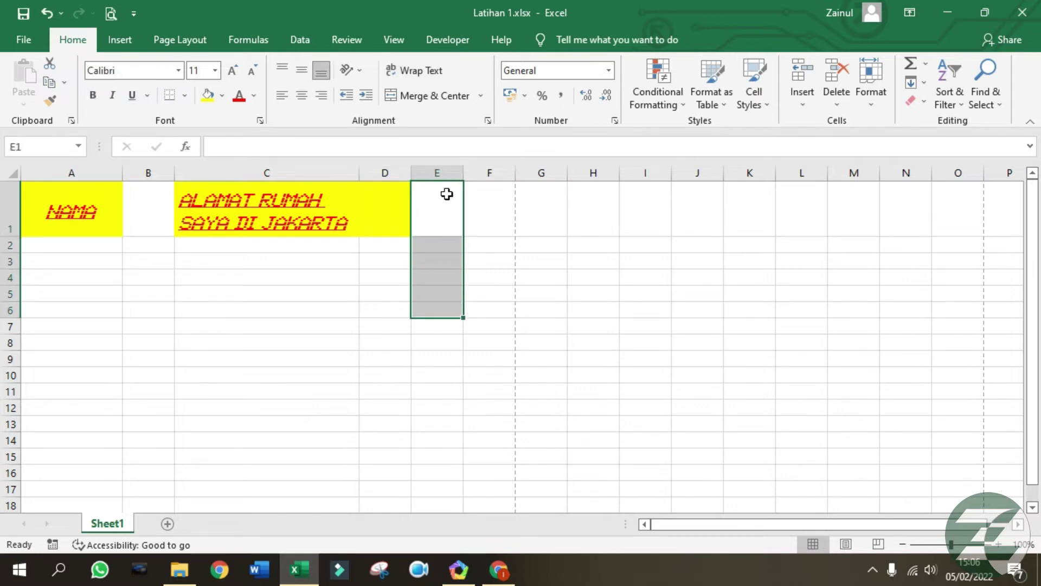
left_click(430, 107)
left_click(520, 305)
left_click(436, 253)
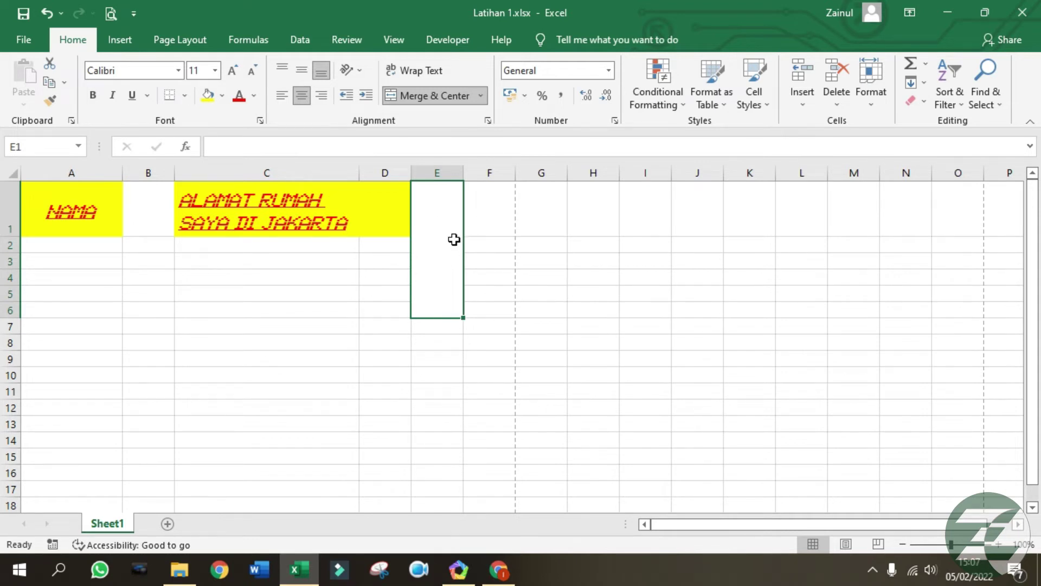
left_click(423, 103)
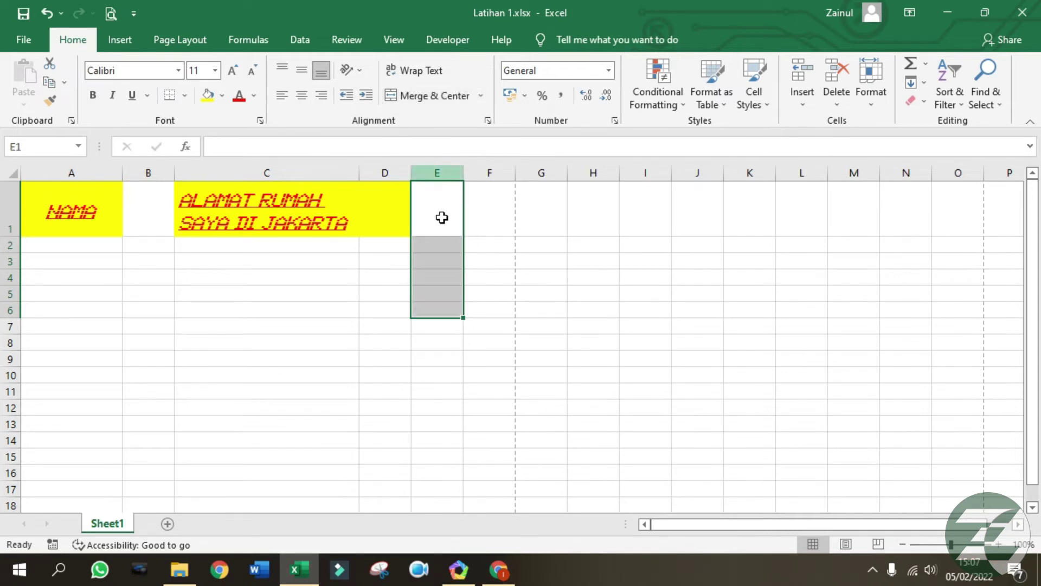
left_click(430, 203)
left_click(439, 289)
left_click(432, 217)
left_click(458, 276)
left_click(445, 235)
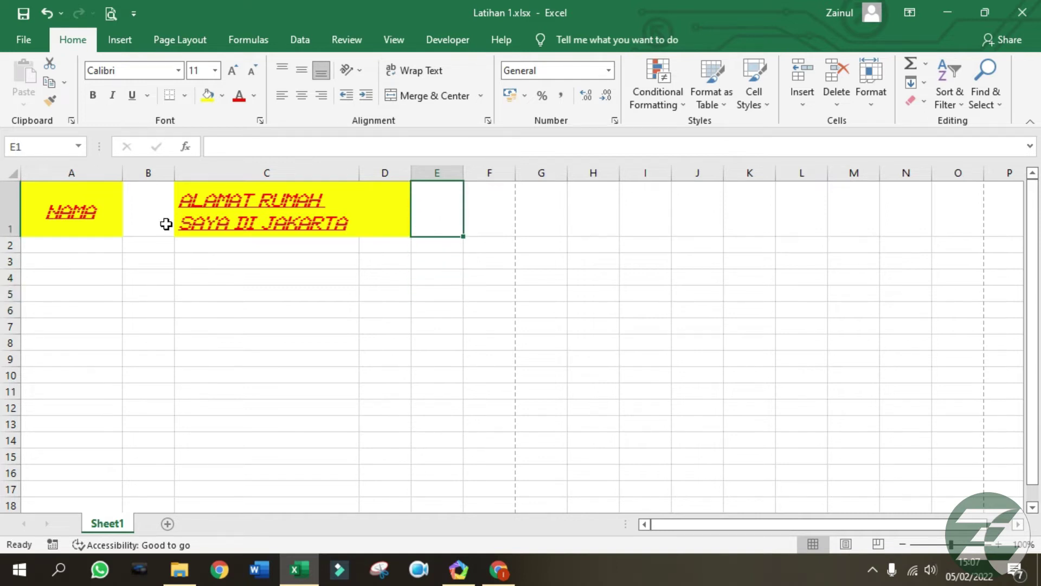
Delete row 1 containing the Nama and address headers.
left_click(227, 241)
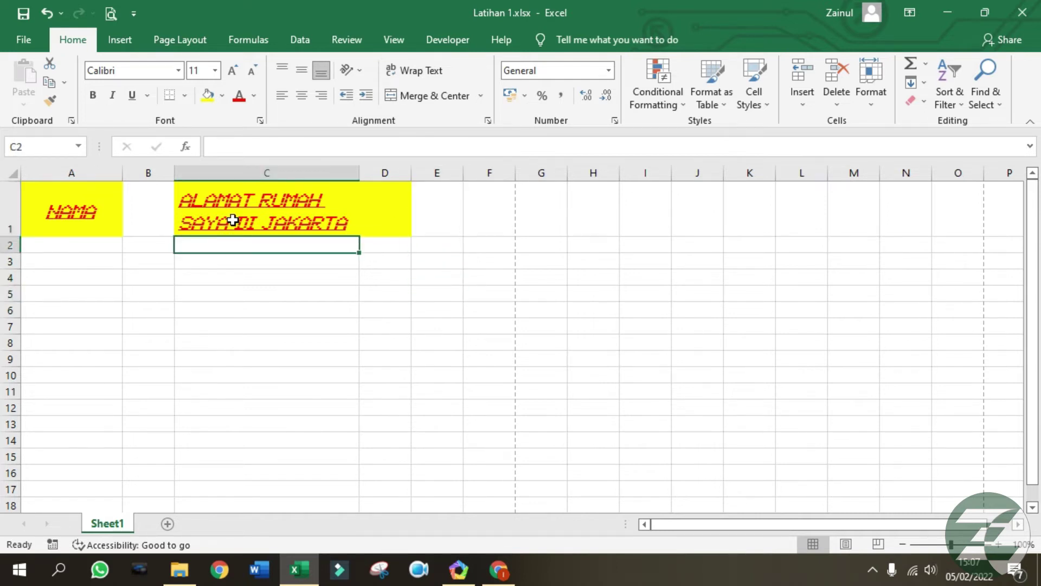
left_click(233, 225)
right_click(11, 209)
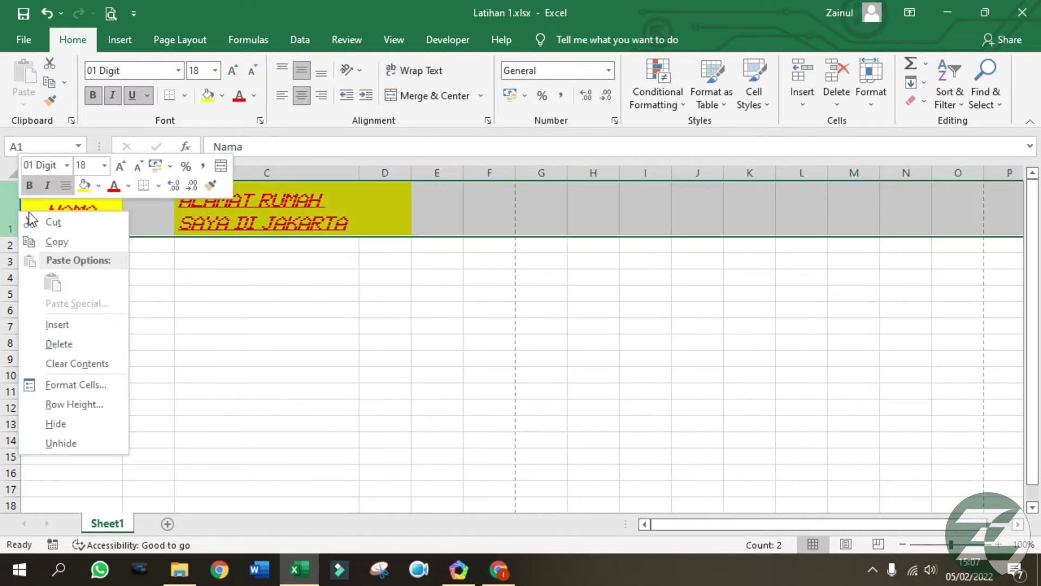
left_click(77, 347)
left_click(497, 272)
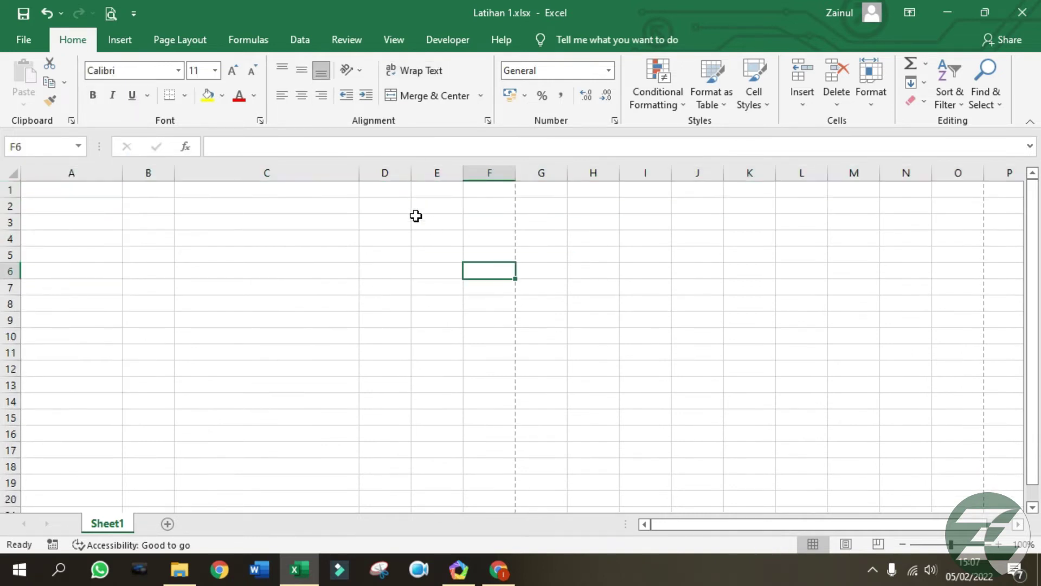
left_click(404, 208)
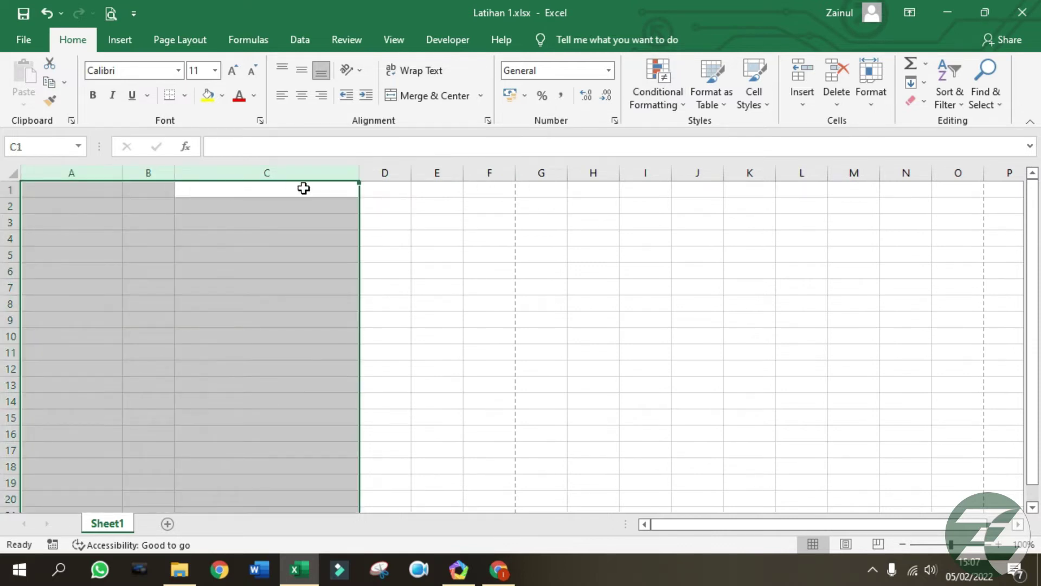
Narrow column A to 97 pixels.
left_click(302, 189)
left_click(96, 172)
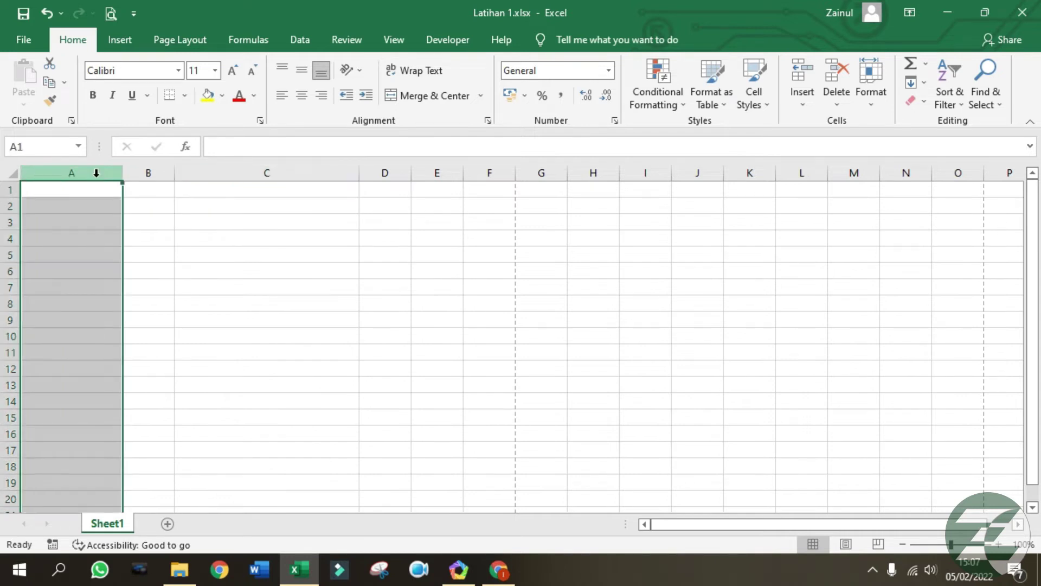
left_click_drag(122, 173, 90, 177)
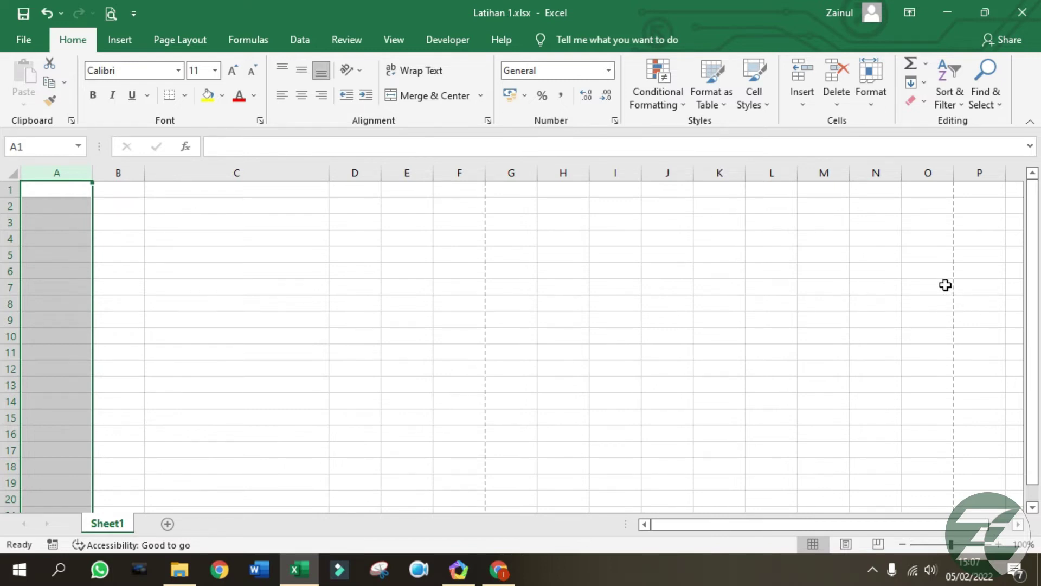
Give columns A to O one equal narrow width and resize rows 1 to 15.
left_click_drag(931, 172, 7, 186)
left_click_drag(957, 174, 922, 174)
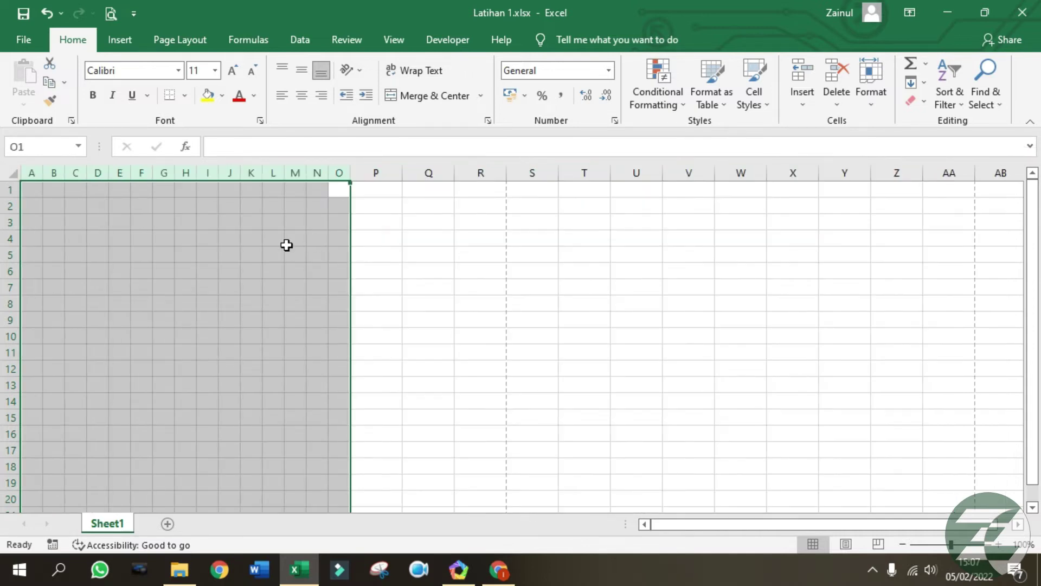
left_click(204, 250)
left_click_drag(10, 189, 9, 413)
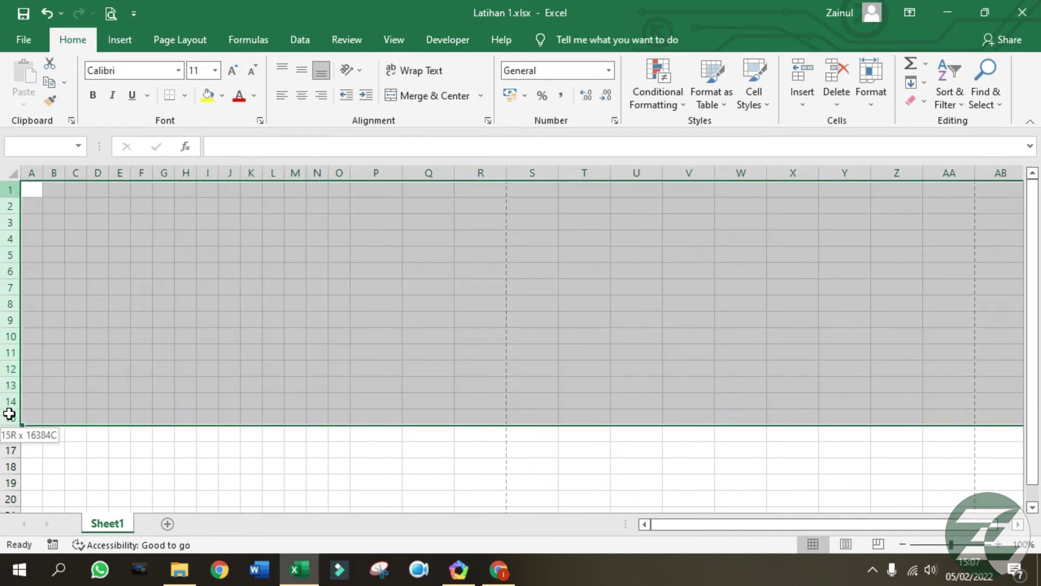
mouse_move(10, 197)
left_mouse_down()
mouse_move(3, 220)
mouse_move(7, 210)
left_mouse_up()
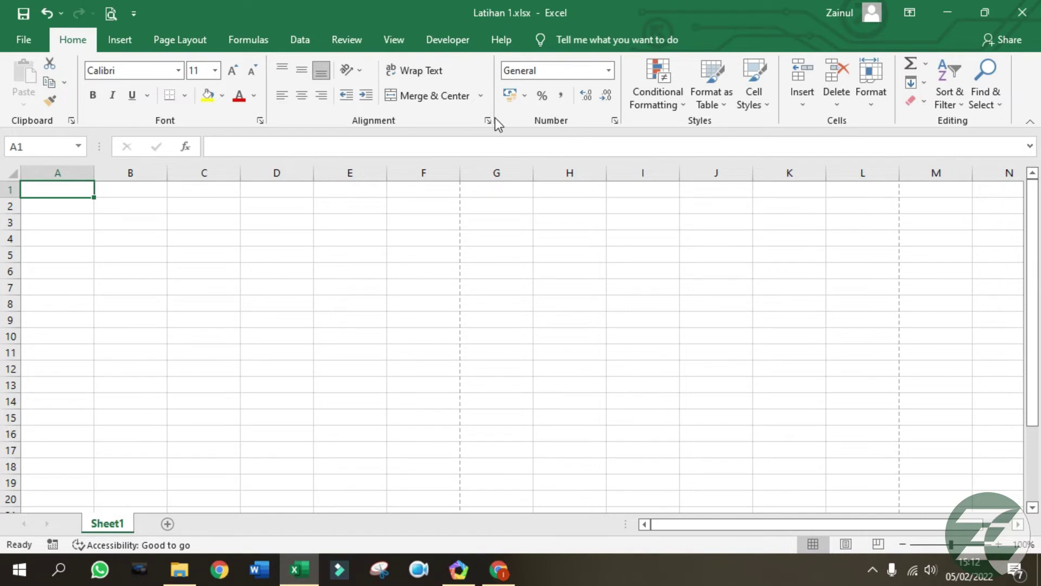
Enter the General header 'Gen' in cell A1.
left_click(610, 72)
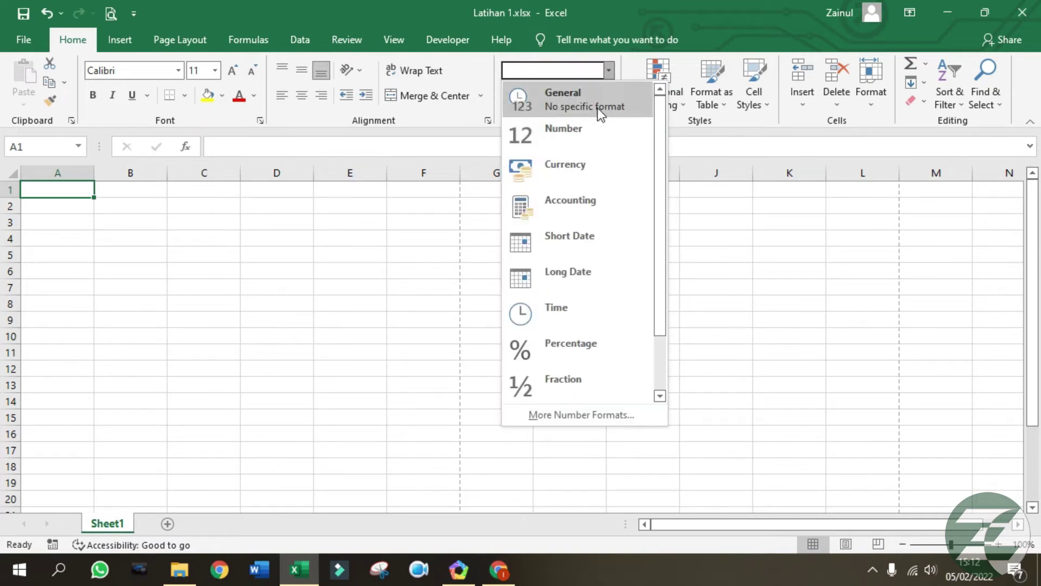
left_click(58, 266)
left_click(64, 173)
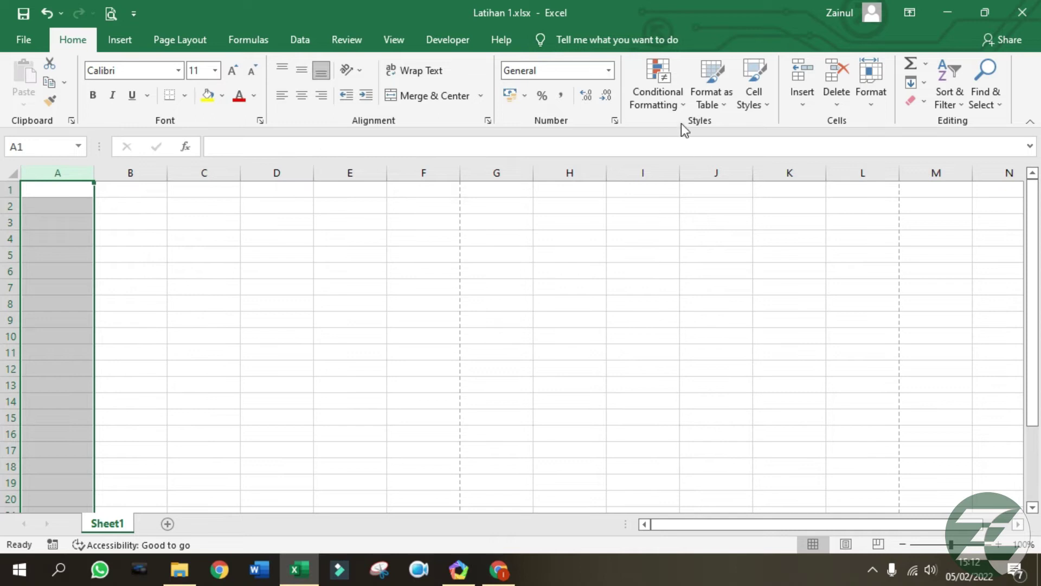
left_click(84, 188)
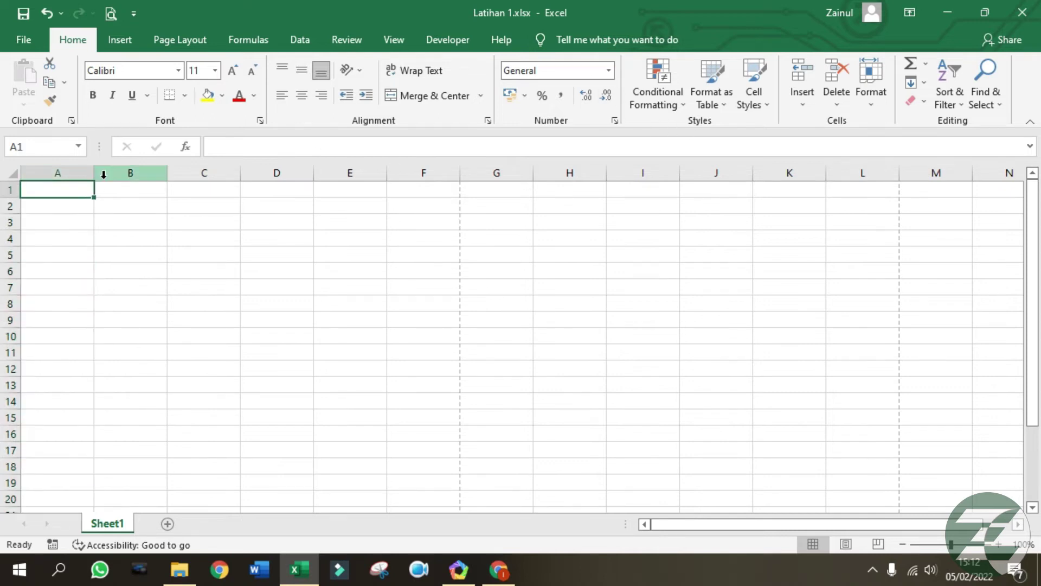
type("General")
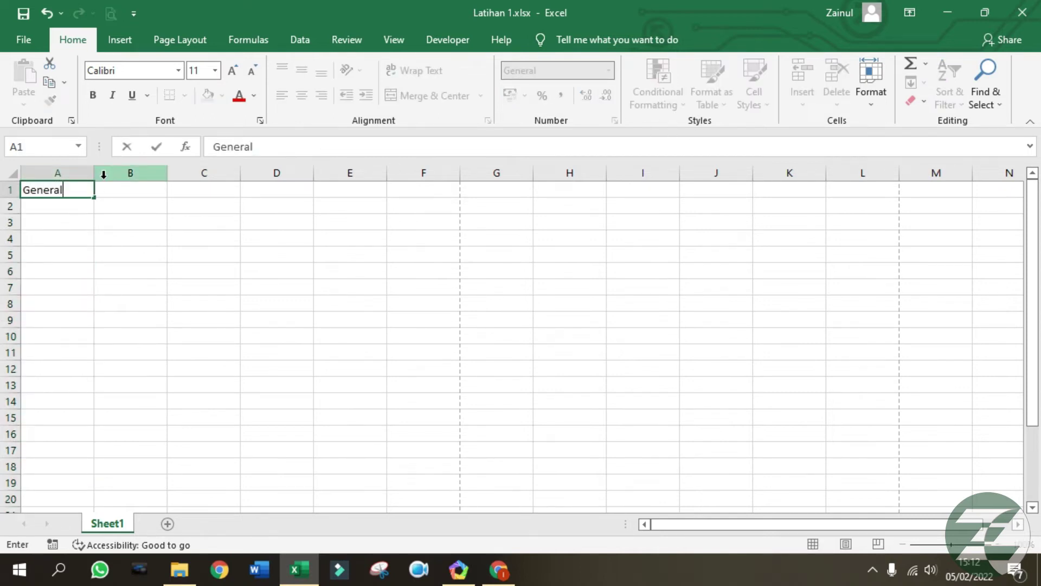
key("Tab")
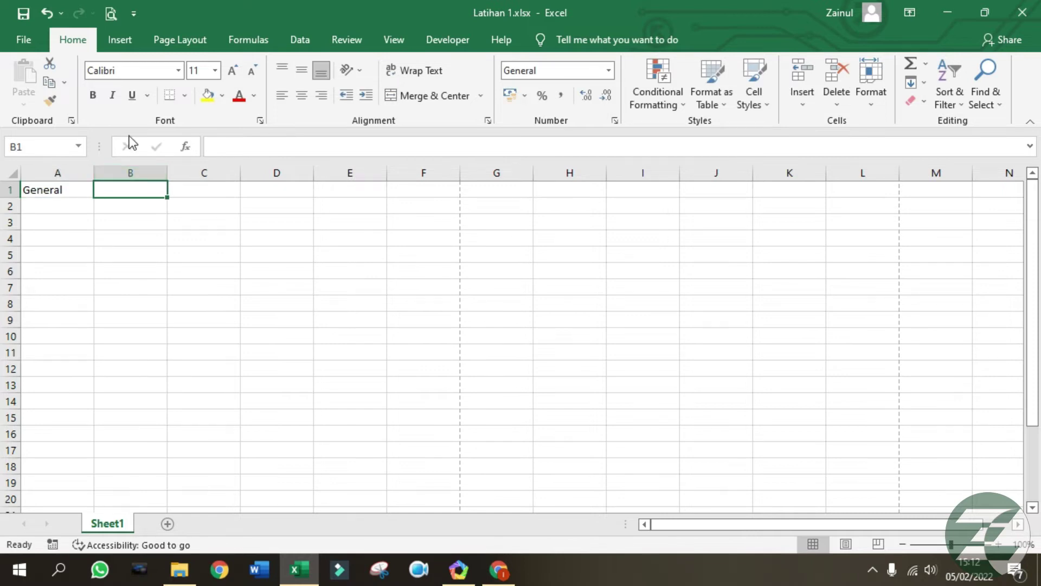
Format column B as Number and label B1 'Number'.
left_click(130, 173)
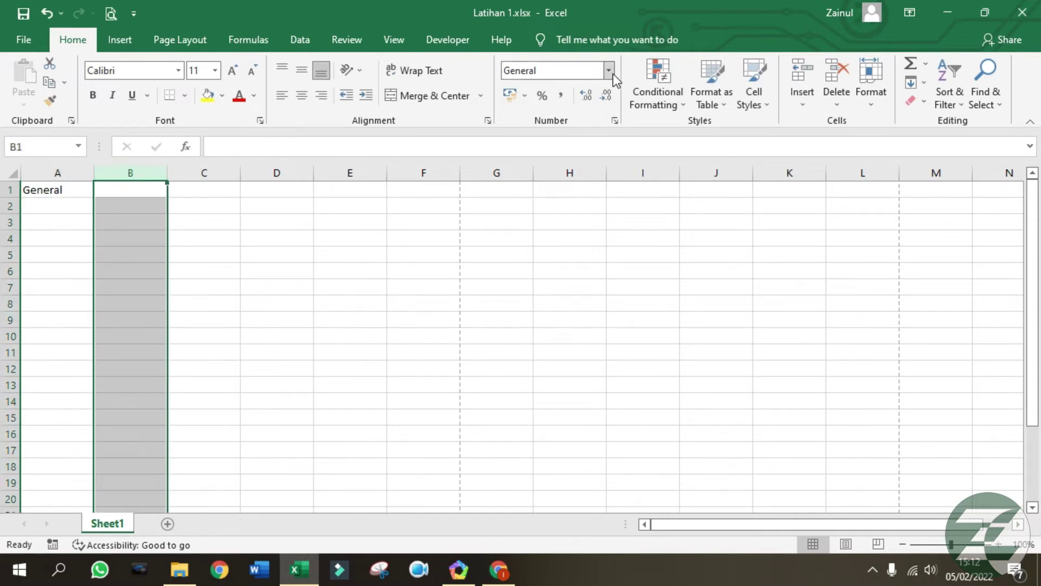
left_click(609, 71)
left_click(561, 136)
left_click(132, 189)
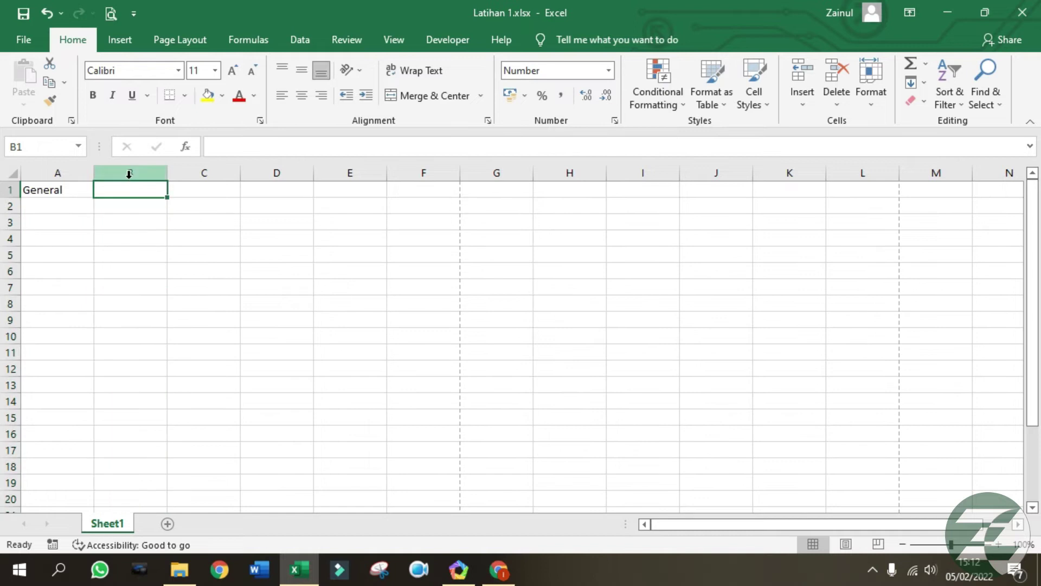
type("Number")
key("Tab")
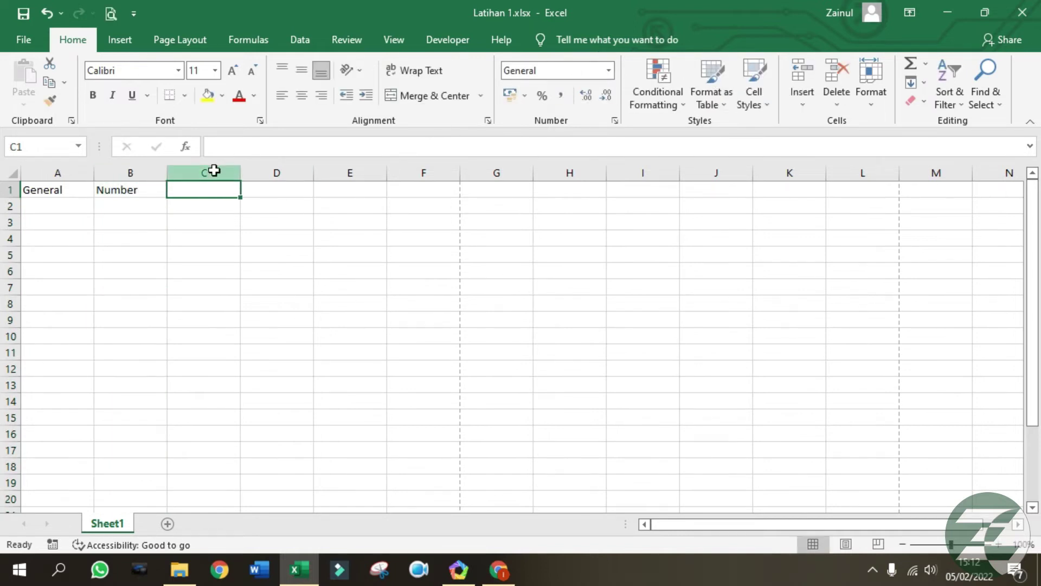
Format column C as Currency and label C1 'Curency'.
left_click(211, 171)
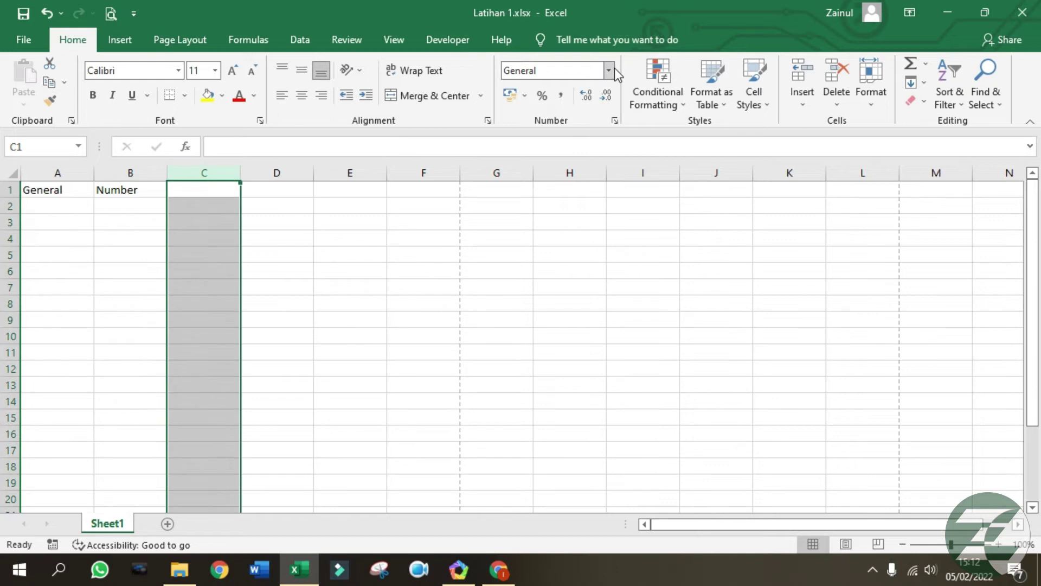
left_click(609, 70)
left_click(577, 175)
left_click(214, 196)
type("Cu")
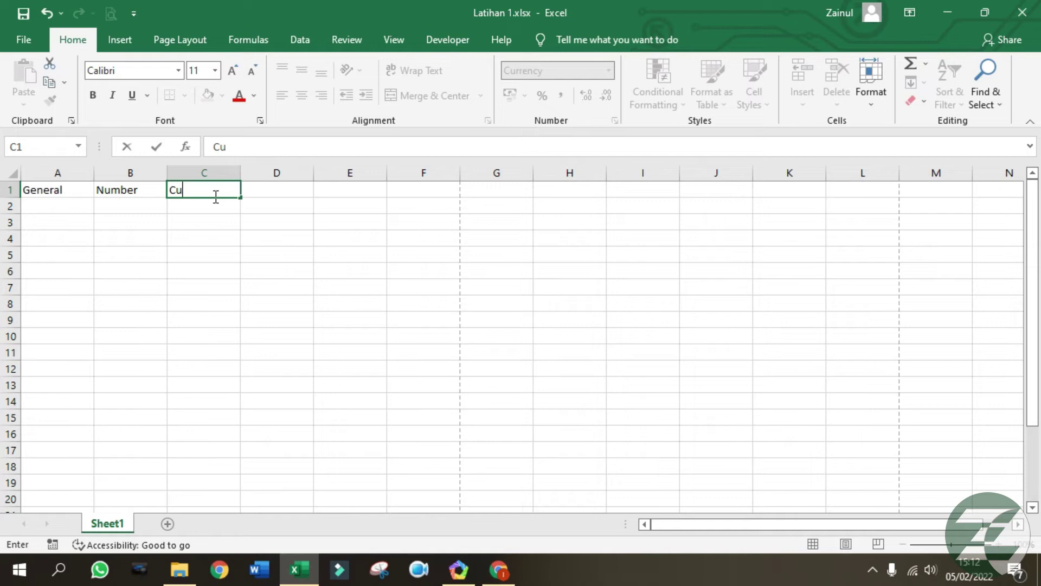
type("rency")
key("Tab")
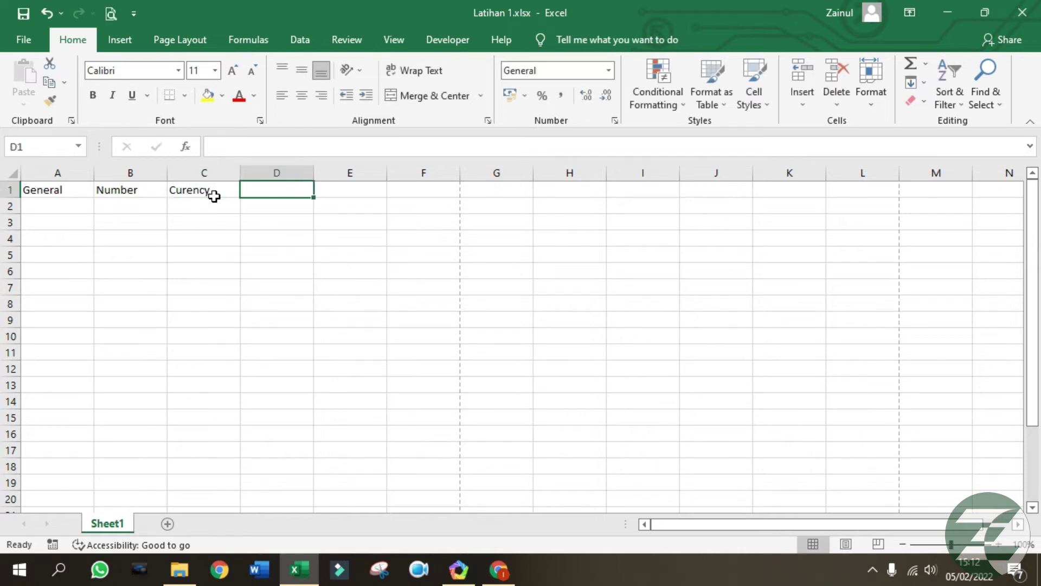
Format column D as Accounting and label D1 'Acounting'.
left_click(609, 71)
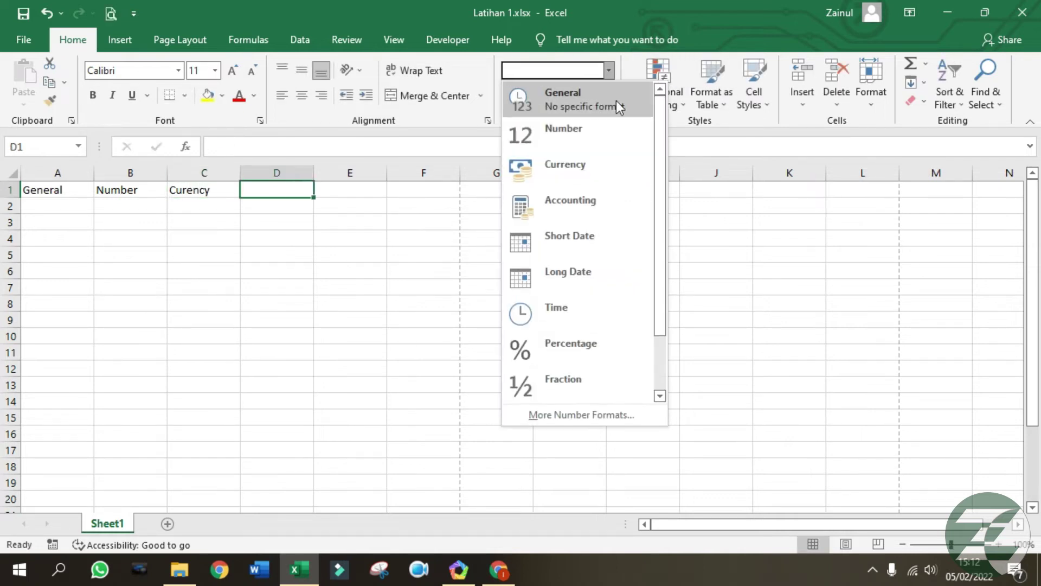
left_click(294, 171)
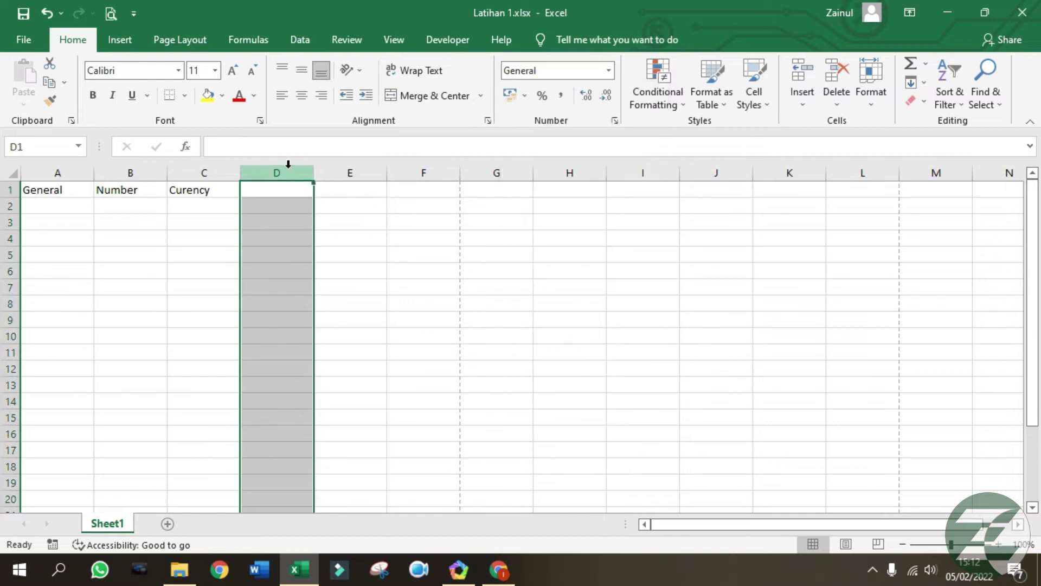
left_click(609, 71)
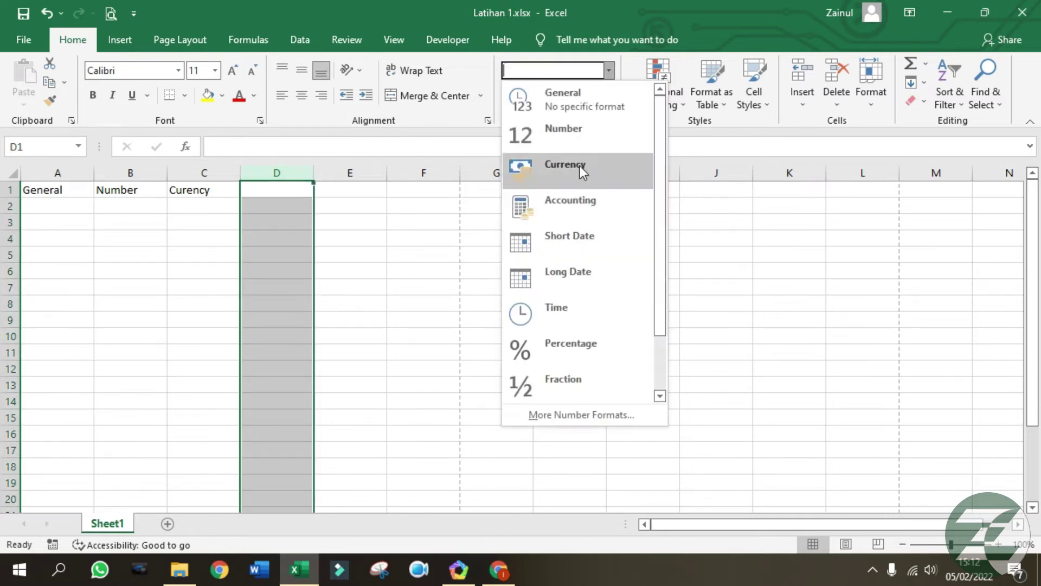
left_click(581, 205)
left_click(288, 184)
type("A")
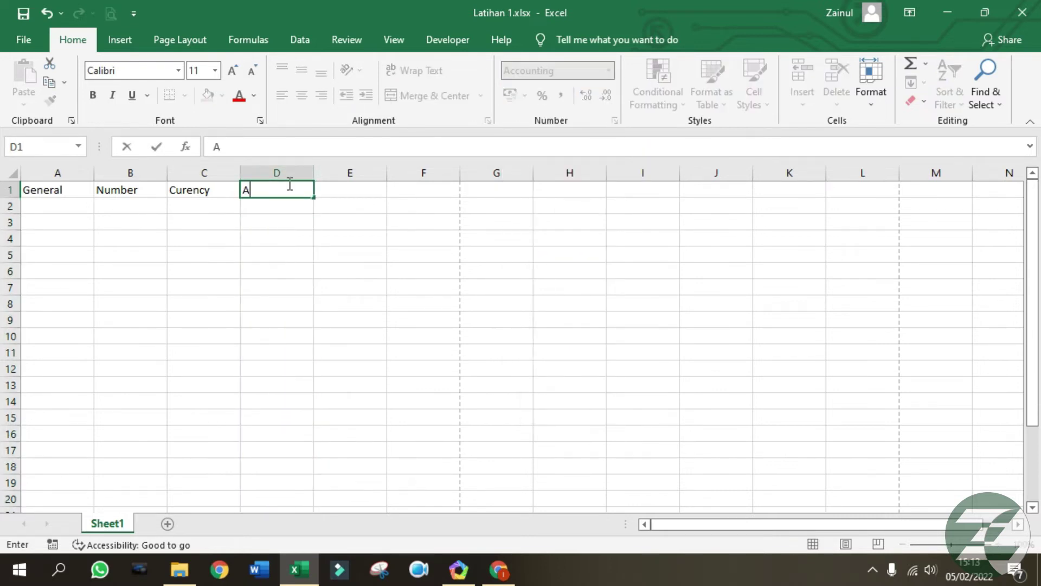
type("counting")
key("Tab")
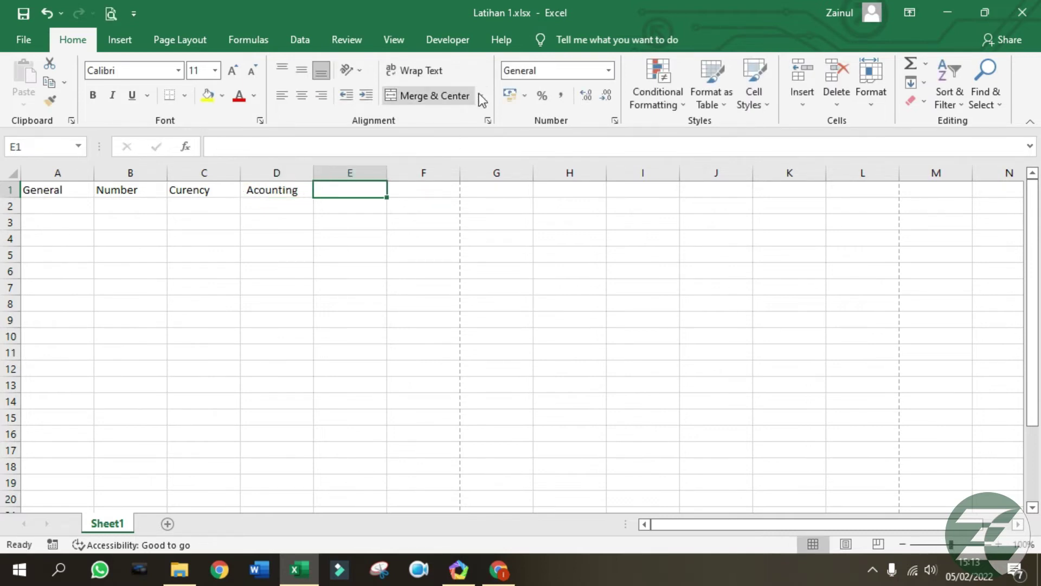
Format column E as Short Date and head it 'Short Date' in E1.
key("ctrl+space")
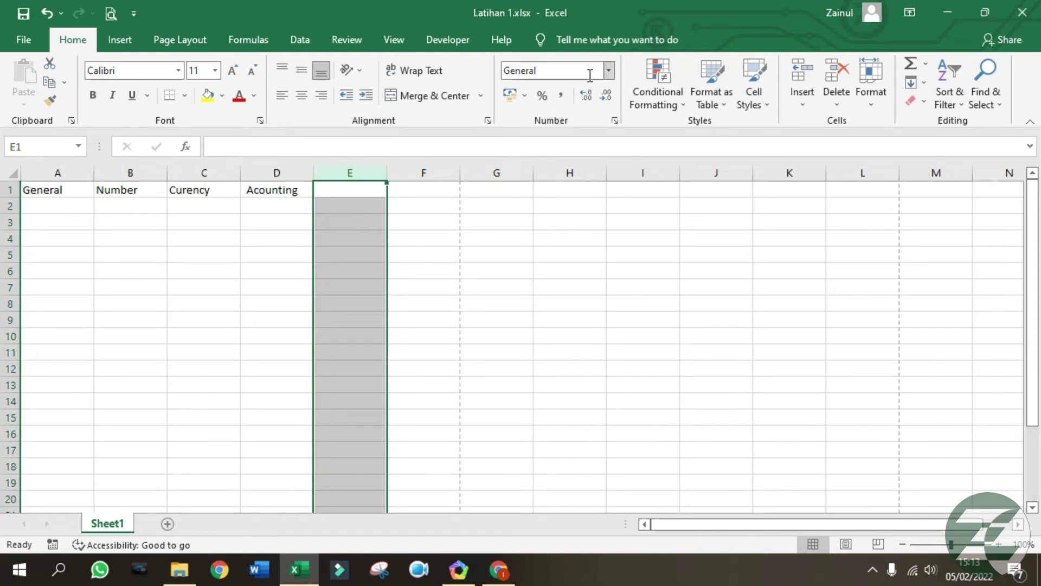
left_click(611, 72)
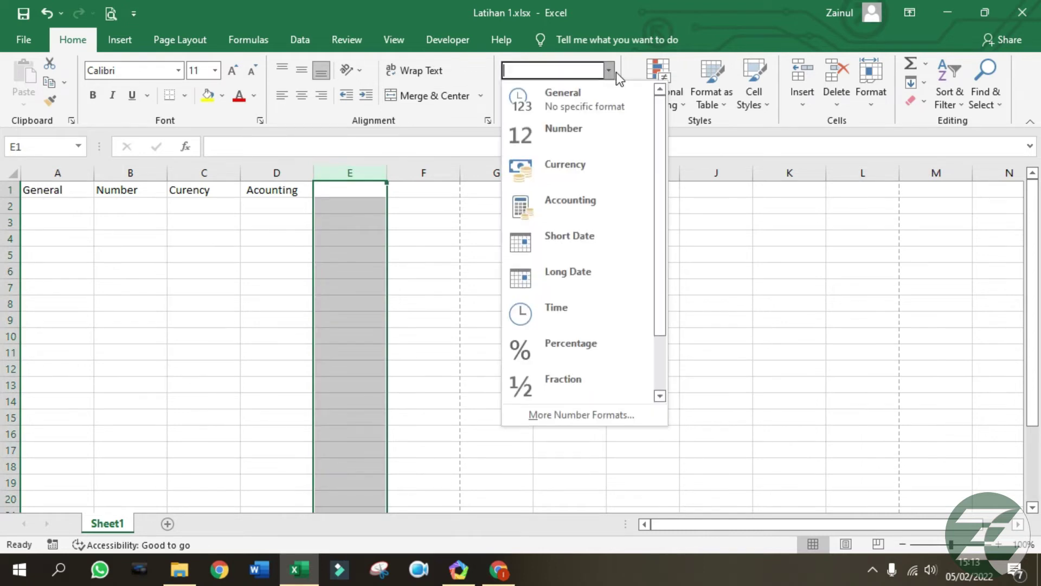
left_click(591, 248)
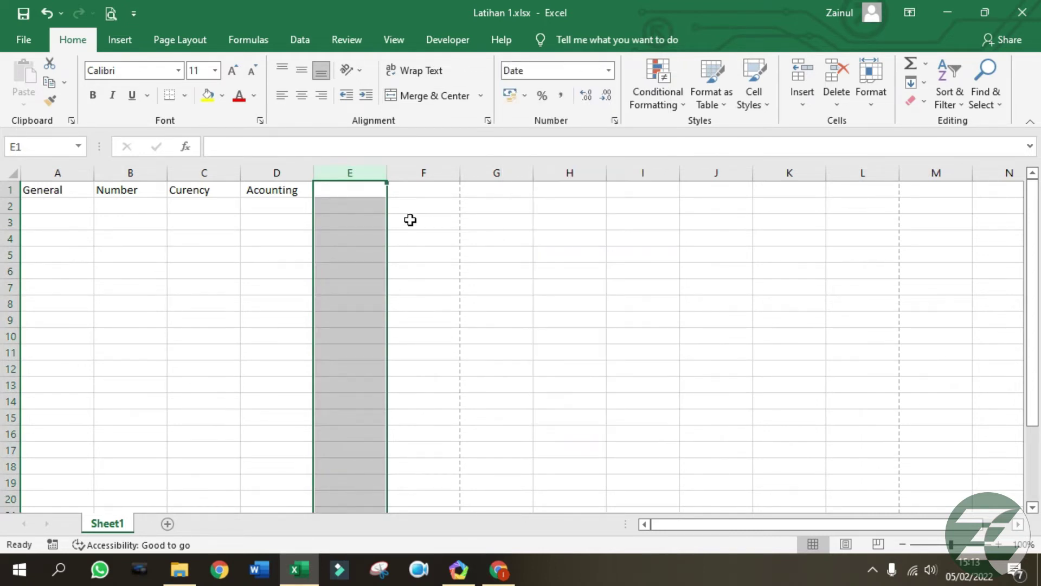
left_click(353, 189)
type("Short Date")
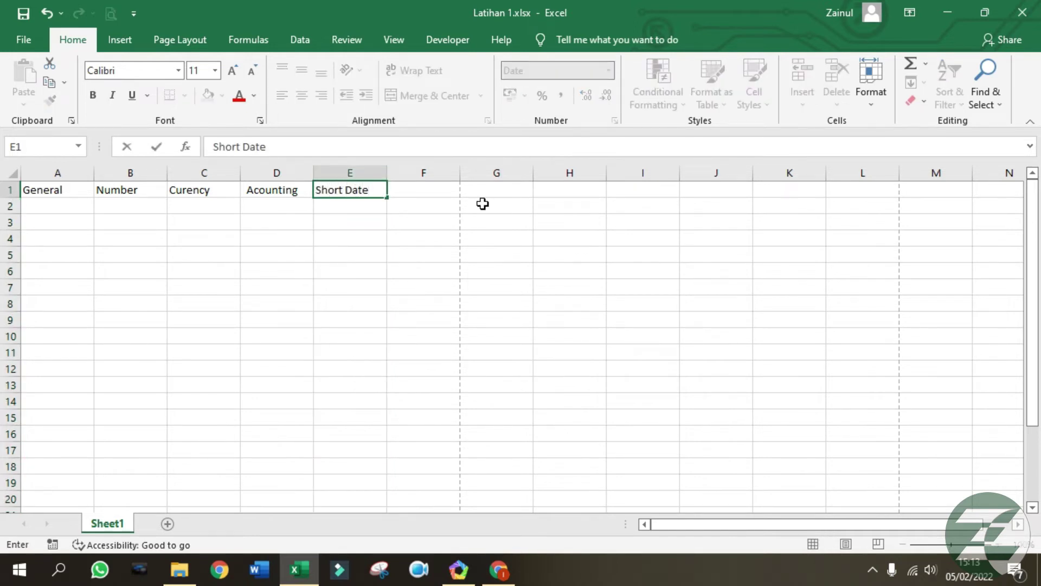
Format column F as Long Date and head it 'Long Date' in F1.
left_click(421, 173)
left_click(609, 71)
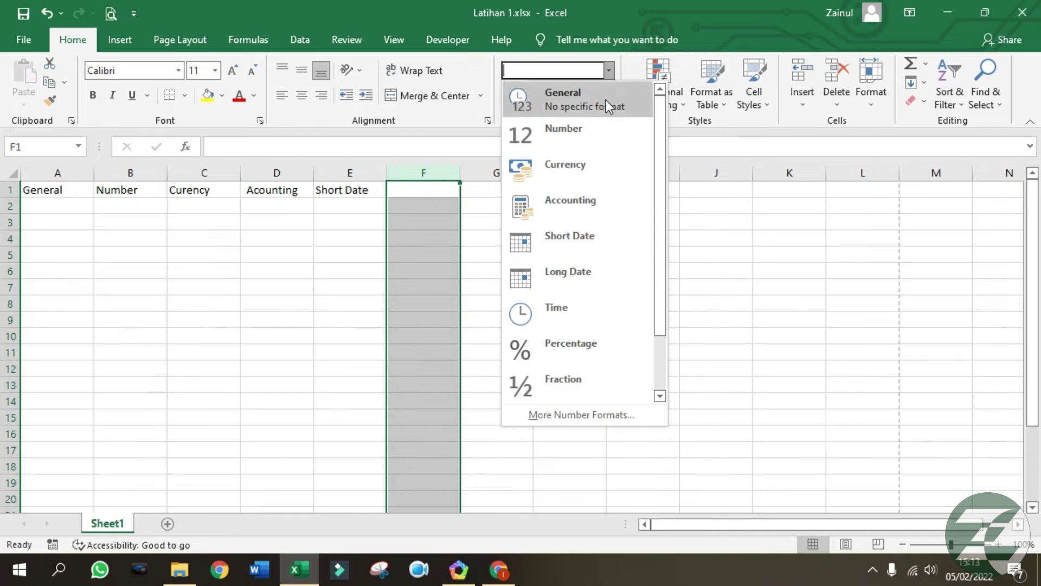
left_click(571, 295)
left_click(439, 197)
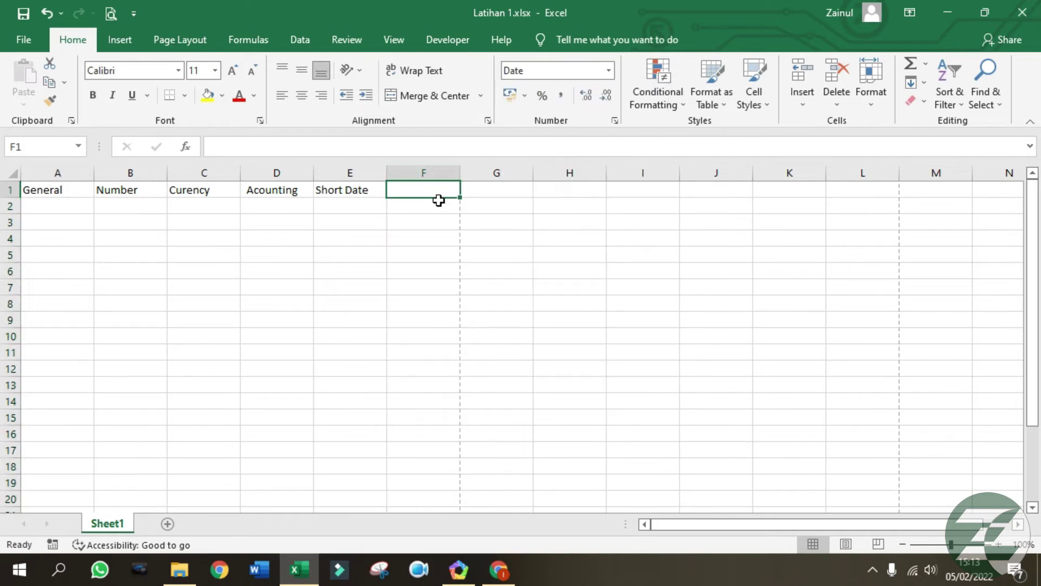
type("Long Date")
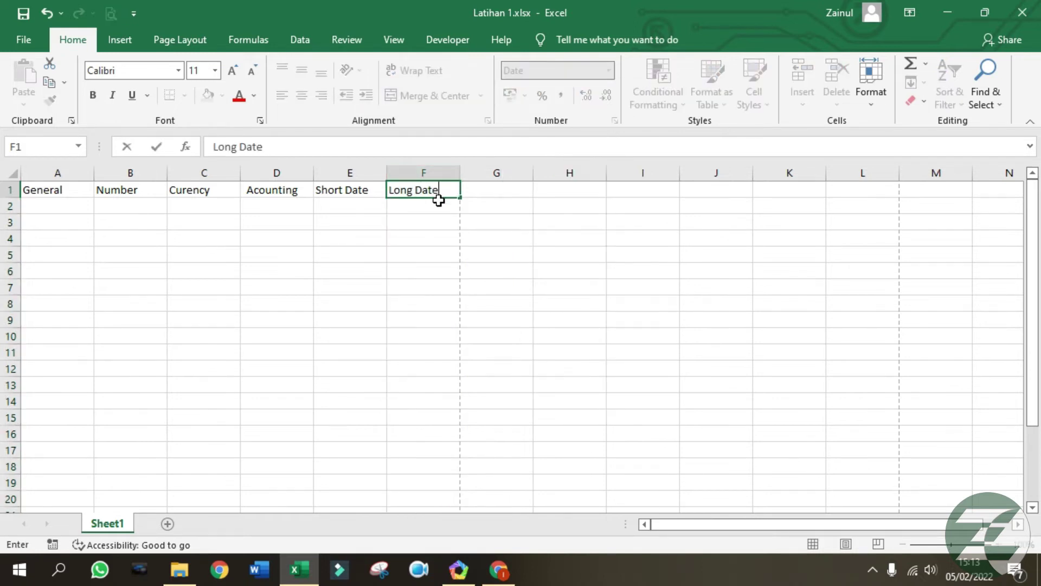
Format column G as Time and head it 'Time' in G1.
left_click(490, 173)
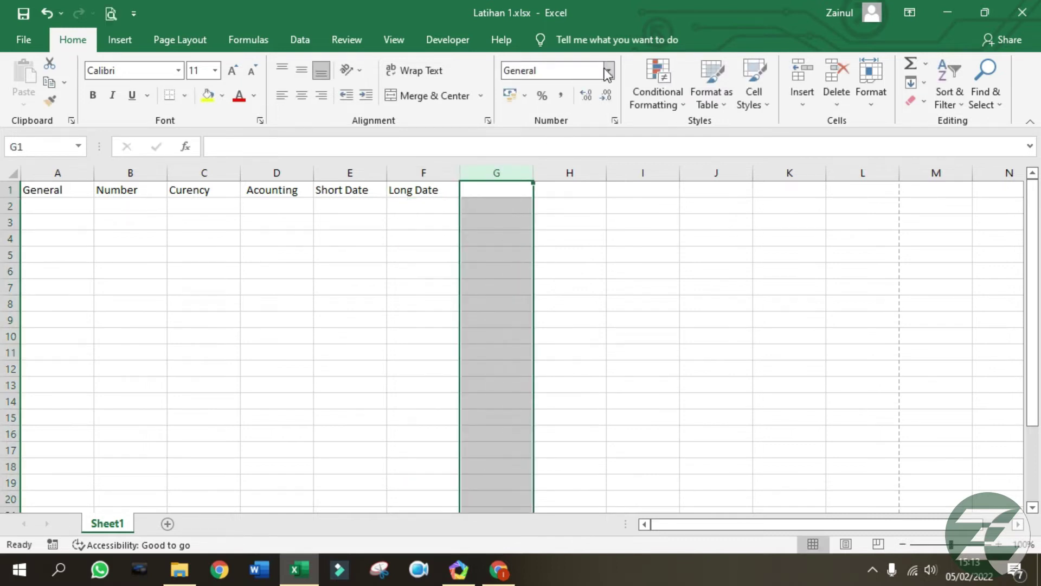
left_click(608, 70)
left_click(577, 305)
left_click(519, 187)
type("Time")
key("Tab")
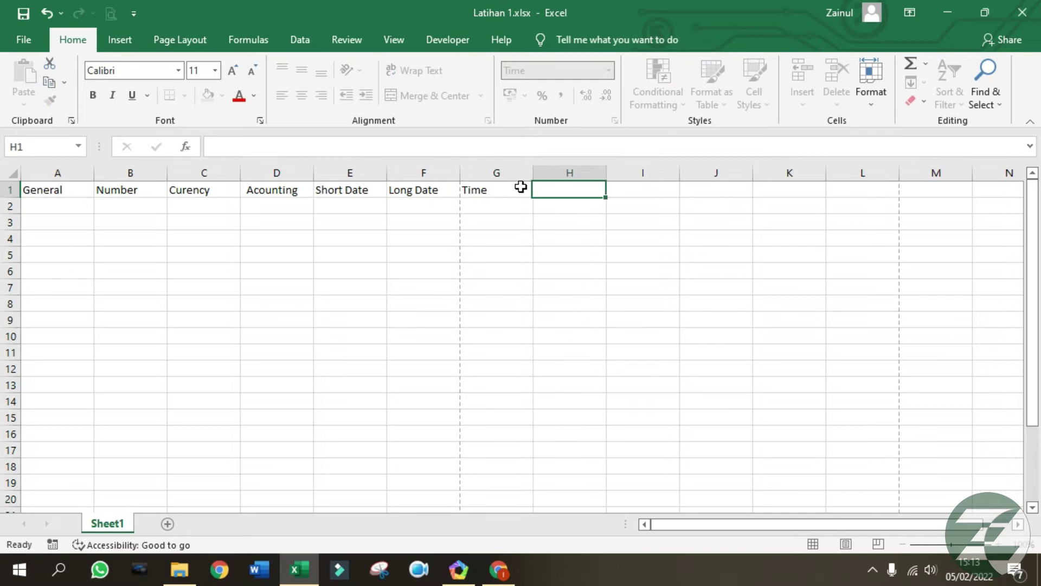
Format column H as Percentage and head it 'Presentase' in H1.
left_click(582, 164)
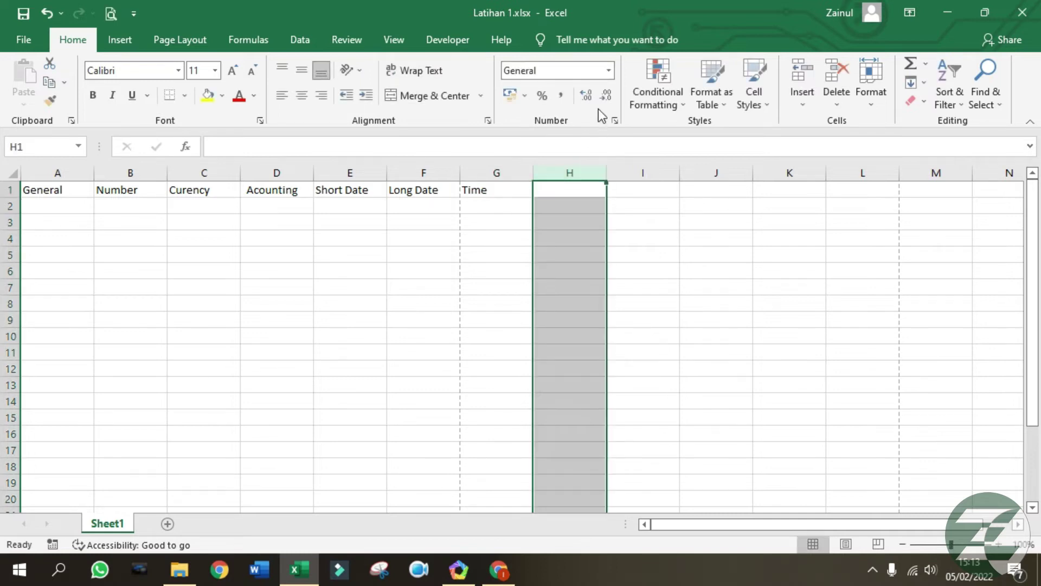
left_click(608, 71)
left_click(576, 344)
left_click(577, 189)
type("Presem")
type("tas")
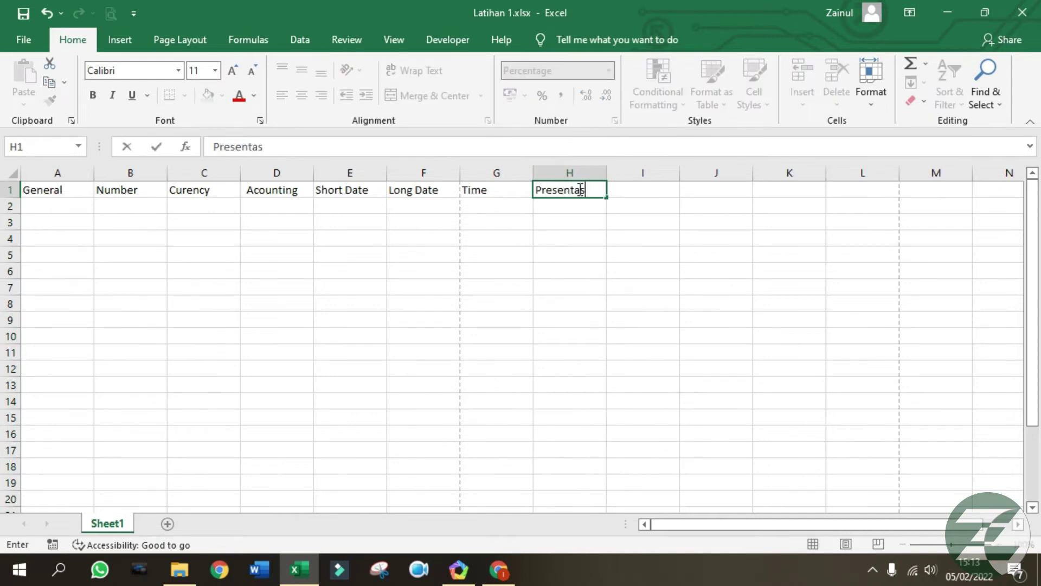
type("e")
key("Tab")
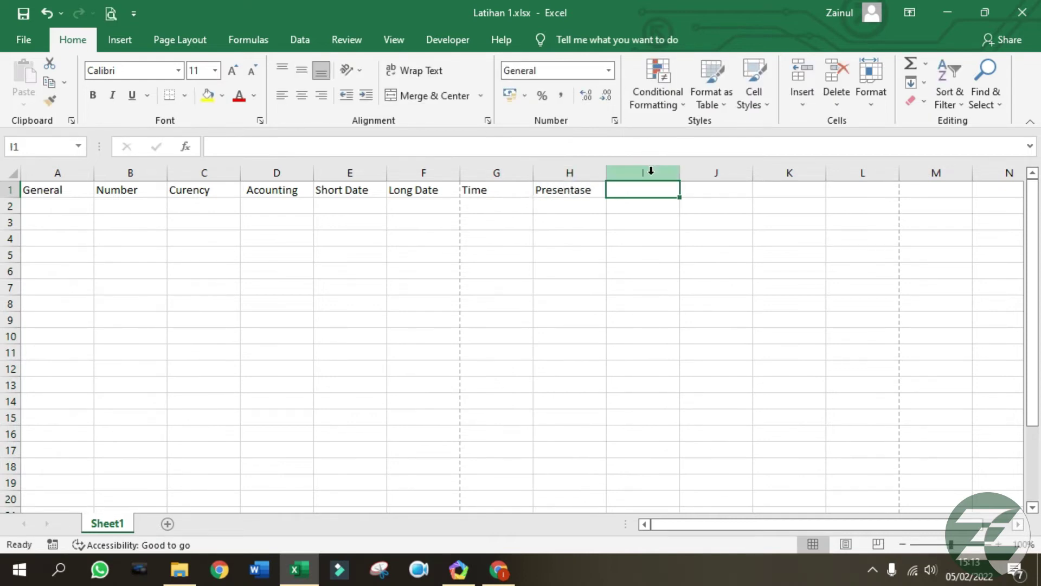
Format column I as Fraction and head it 'Faction' in I1.
left_click(650, 171)
left_click(609, 70)
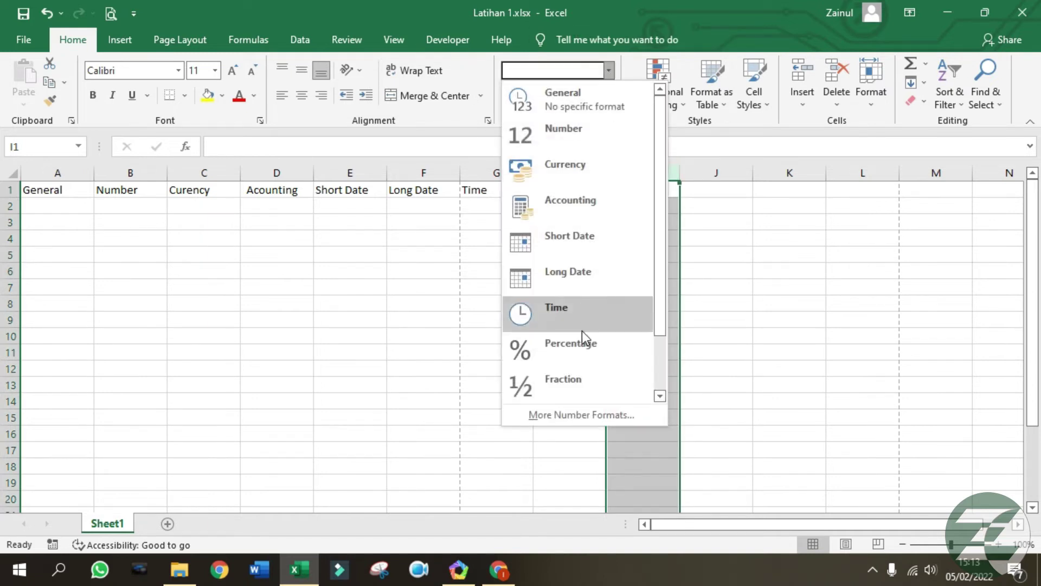
left_click(580, 385)
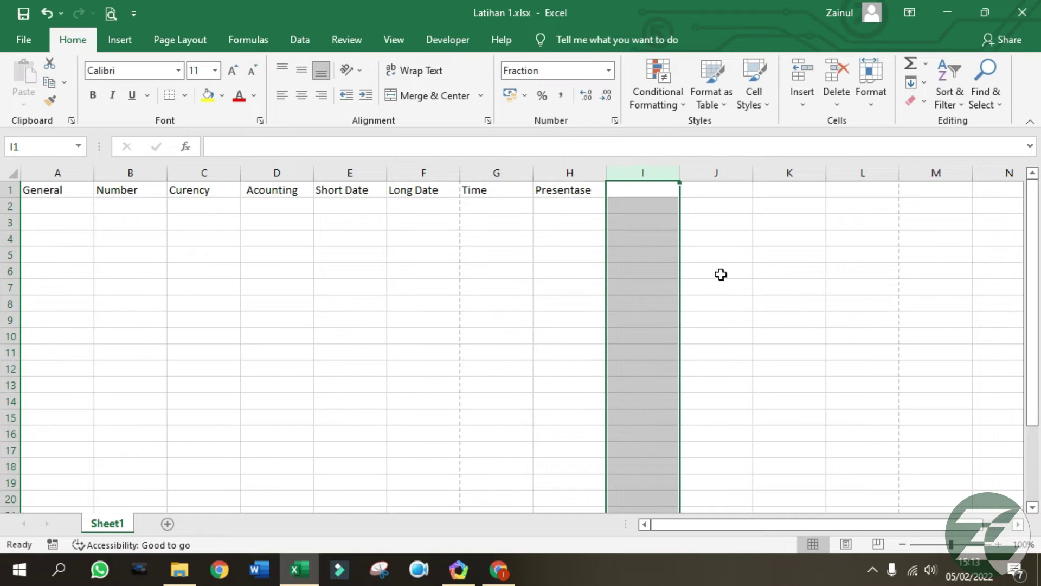
left_click(650, 191)
type("Faction")
key("Return")
left_click(640, 301)
Enter the sample value 2 in each cell from A2 to I2.
left_click(664, 207)
left_click(59, 211)
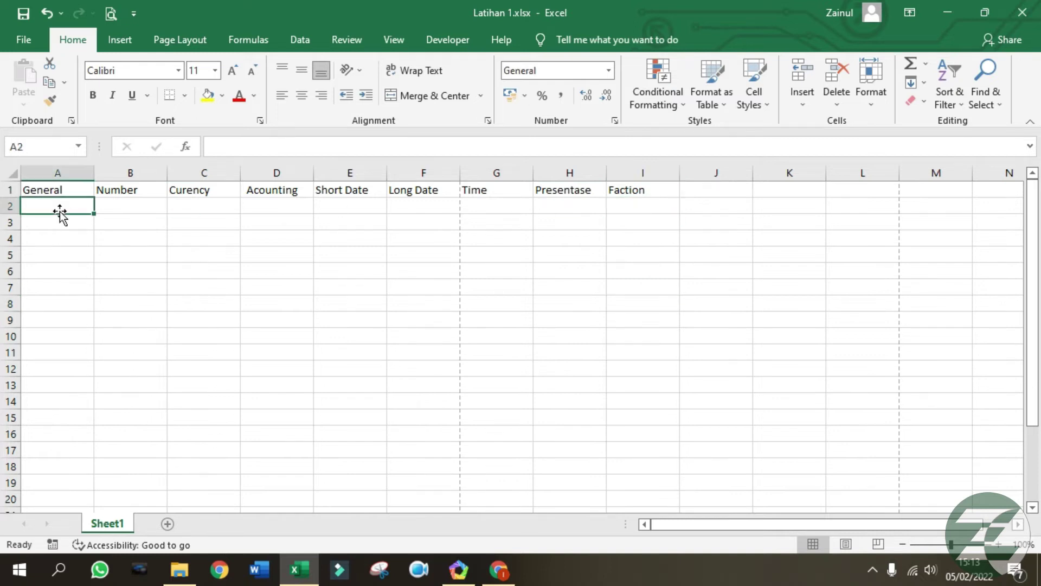
type("2")
left_click(104, 227)
left_click(79, 210)
left_click(125, 208)
type("2")
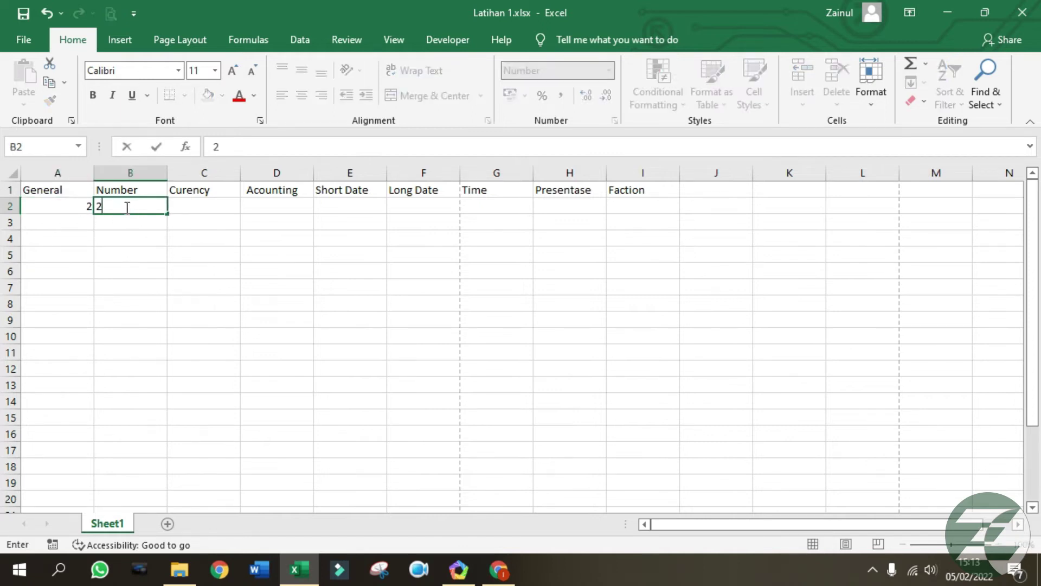
key("Tab")
type("2")
key("Tab")
type("2\t2")
key("Tab")
type("2")
key("Tab")
type("2")
key("Tab")
type("2")
key("Tab")
type("2")
key("Tab")
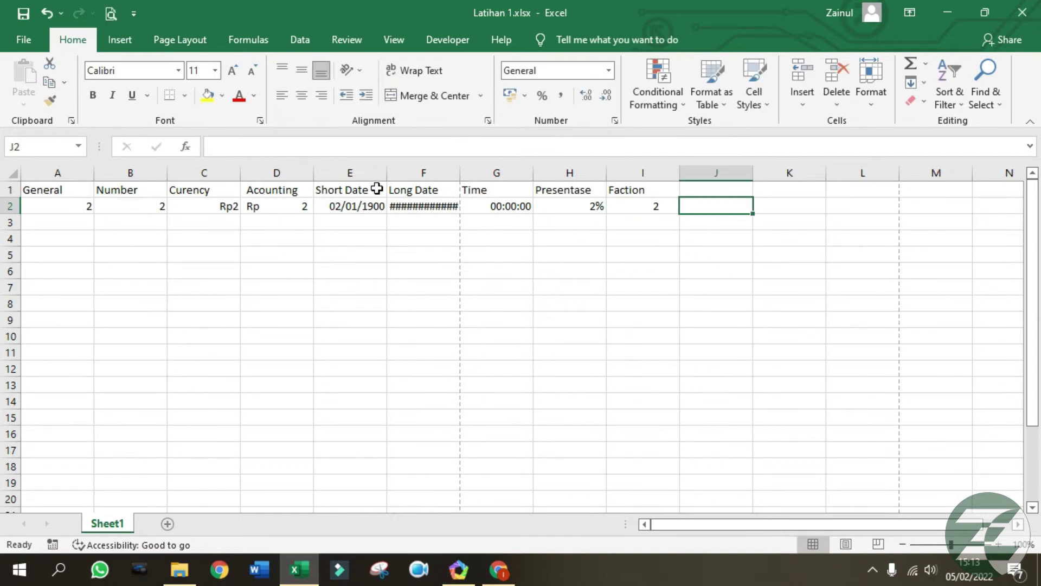
Widen column F so the long date 02 January 1900 displays fully.
left_click_drag(460, 172, 490, 177)
left_click(450, 286)
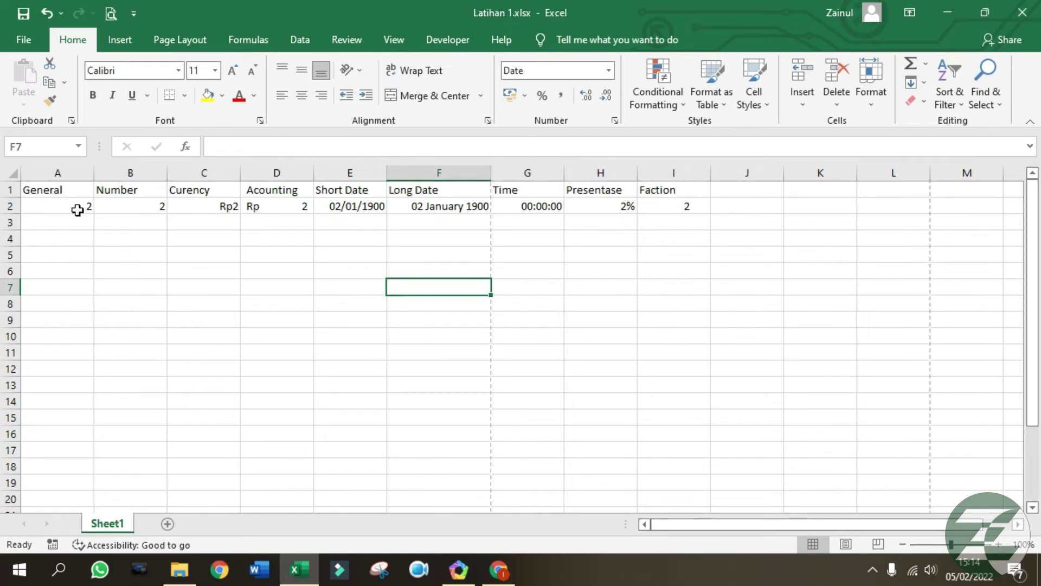
left_click(158, 209)
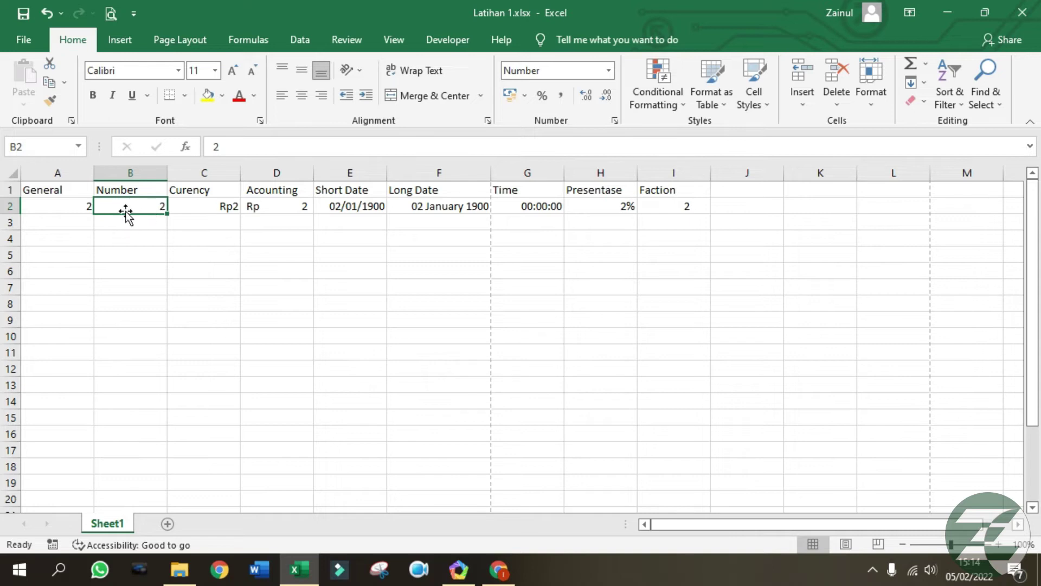
left_click(208, 213)
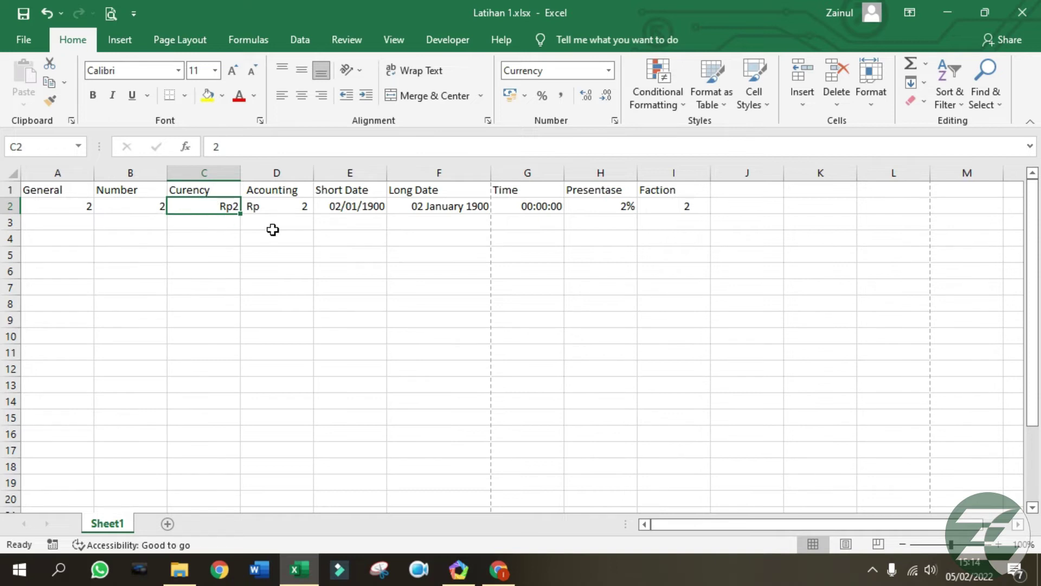
left_click(272, 206)
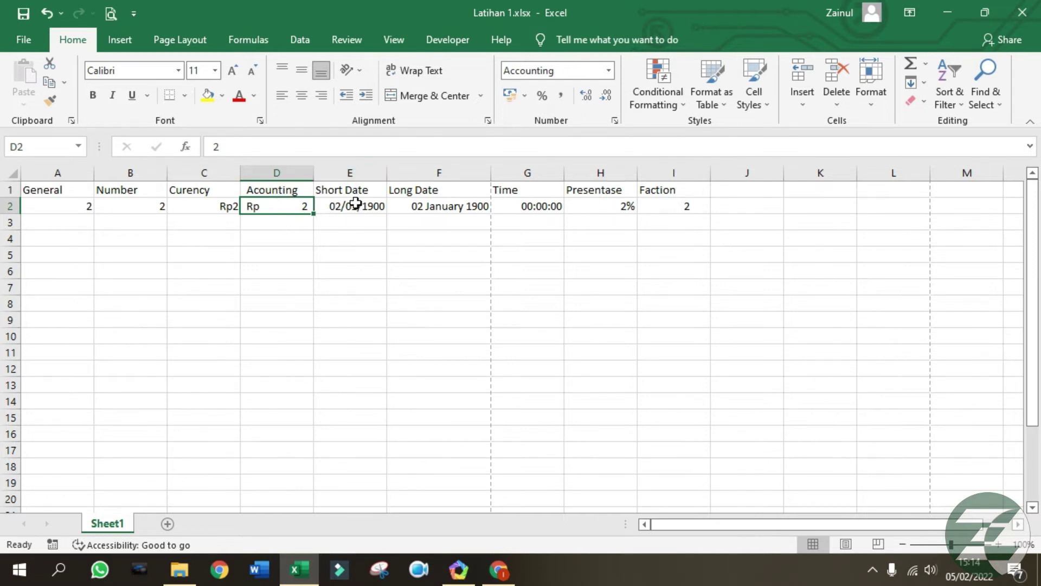
left_click(355, 205)
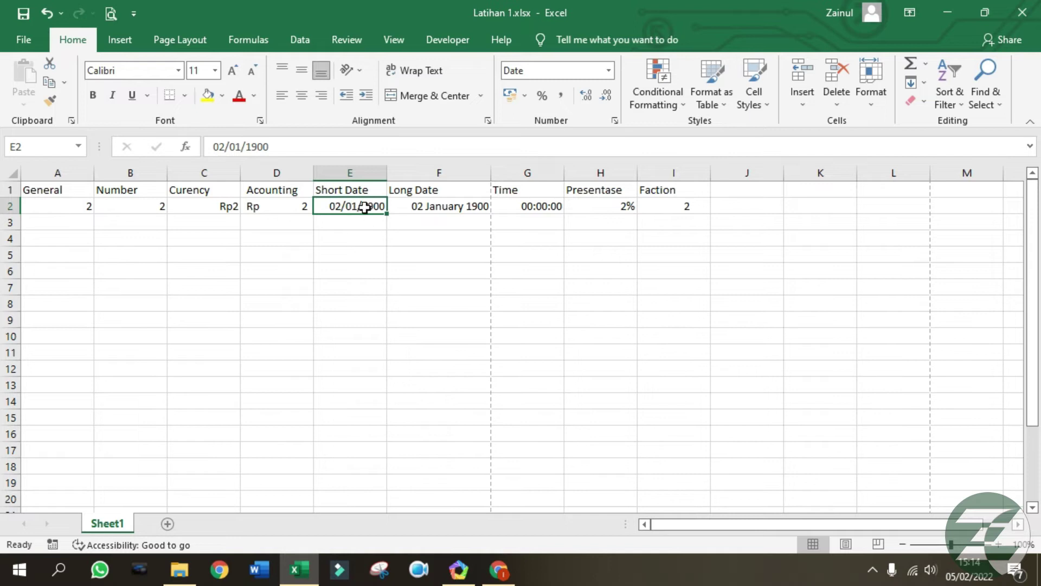
left_click(439, 212)
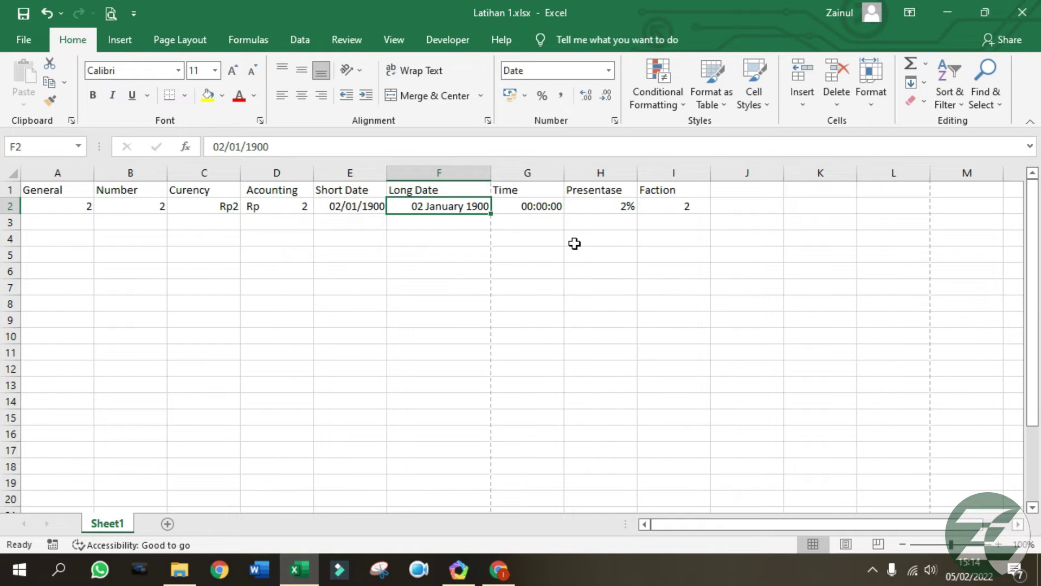
left_click(521, 210)
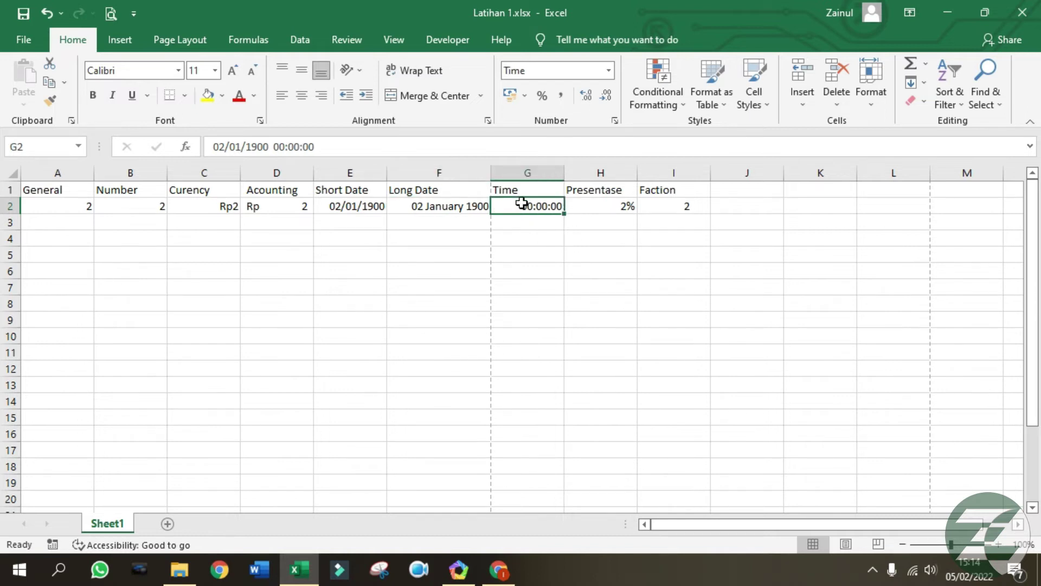
left_click(610, 211)
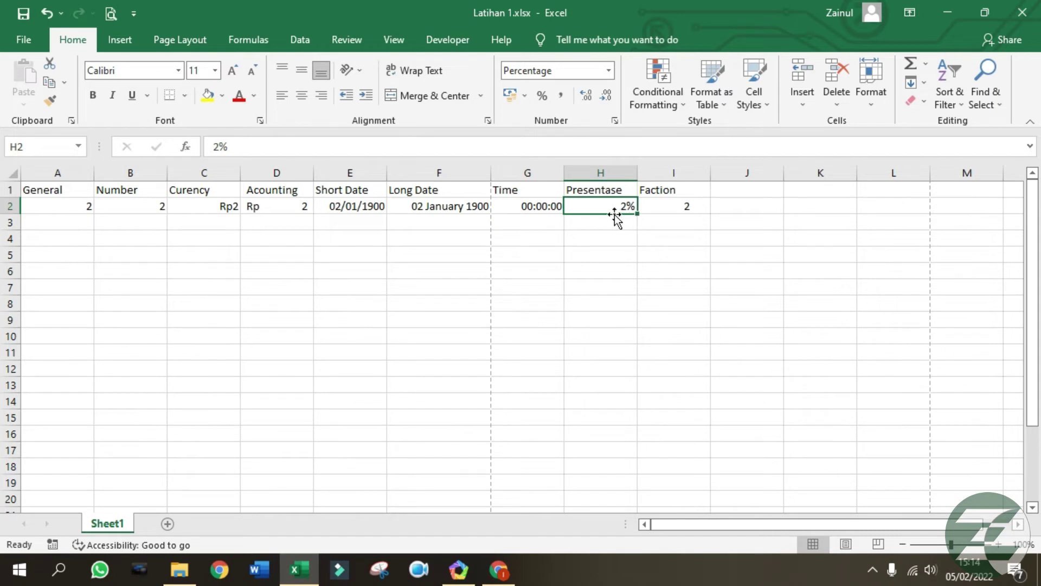
left_click(663, 210)
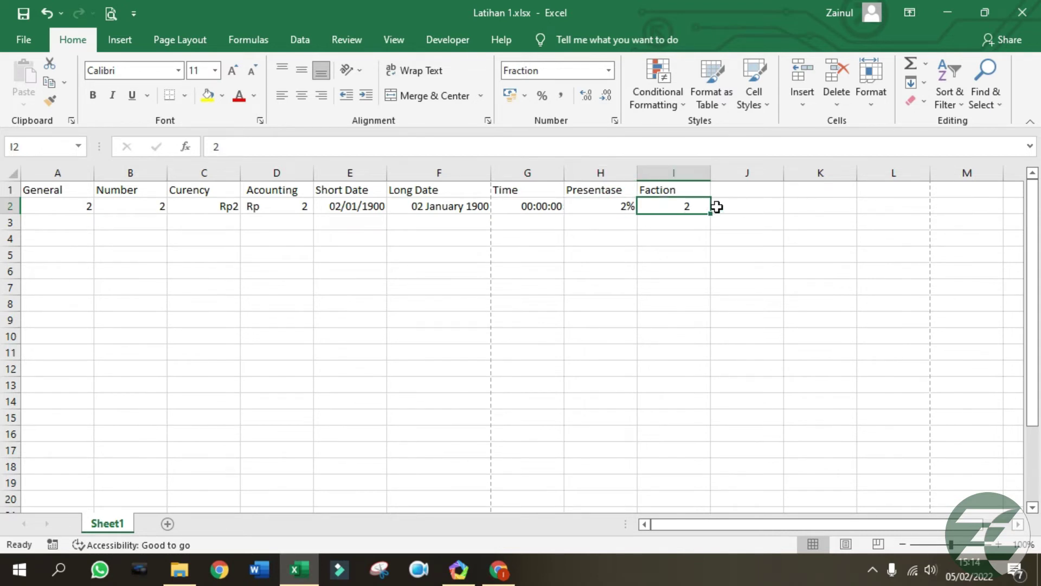
left_click(526, 299)
left_click(206, 251)
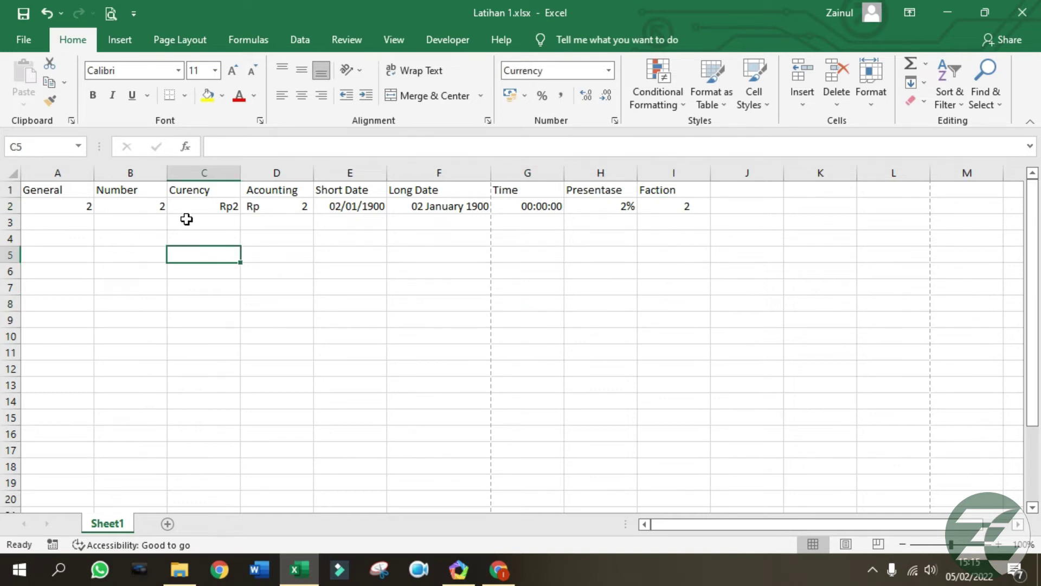
Apply the Text number format to column J.
left_click(511, 223)
left_click(748, 172)
left_click(738, 189)
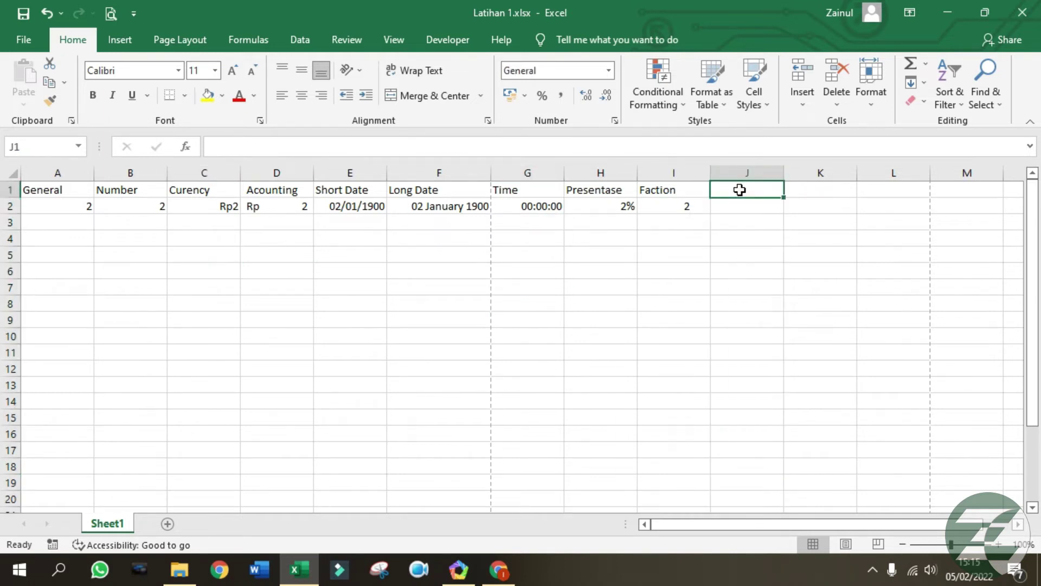
left_click(609, 70)
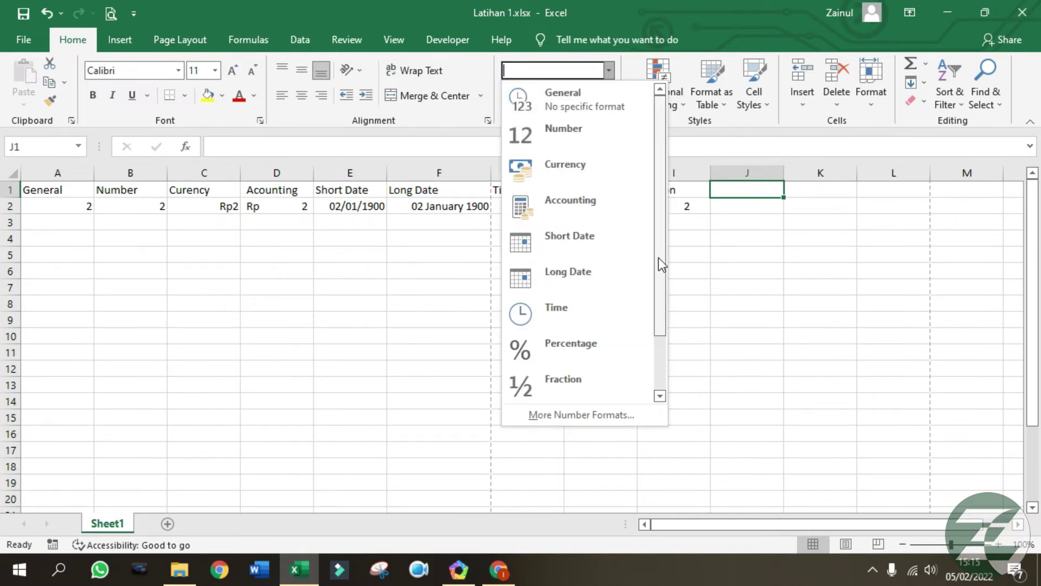
left_click_drag(658, 259, 672, 346)
left_click(717, 300)
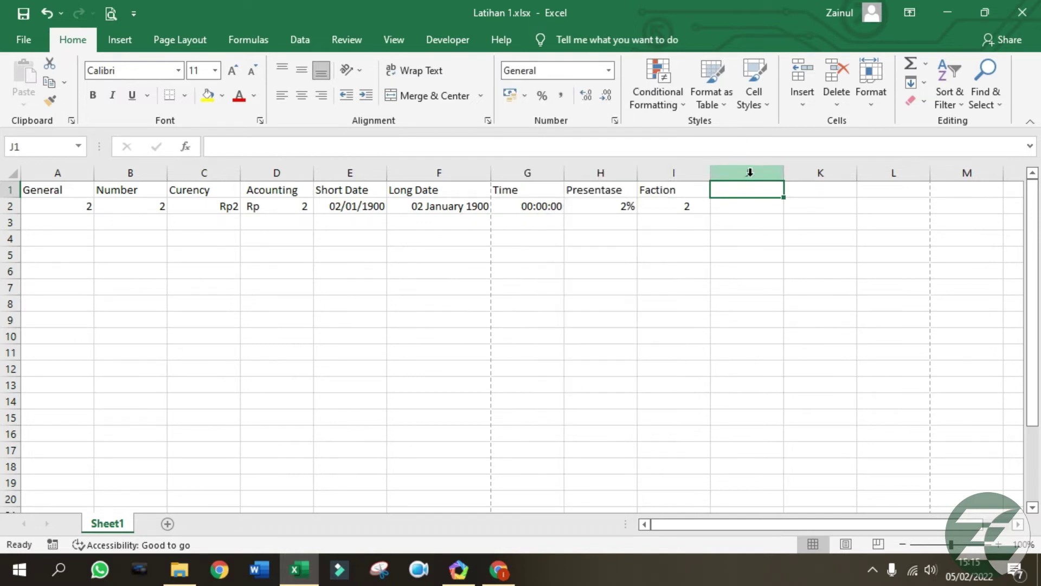
left_click(749, 172)
left_click(609, 70)
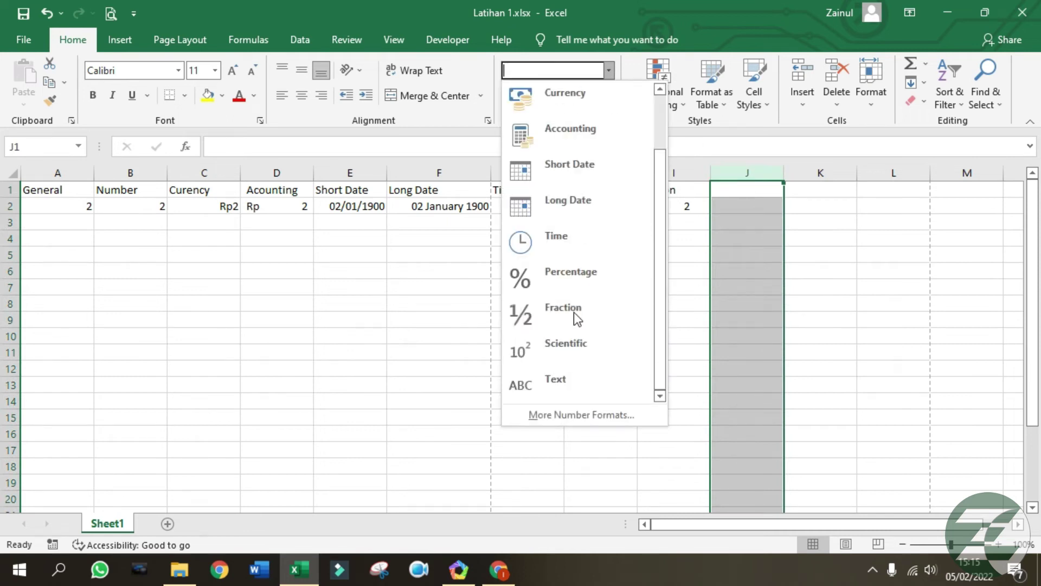
left_click(577, 386)
left_click(753, 189)
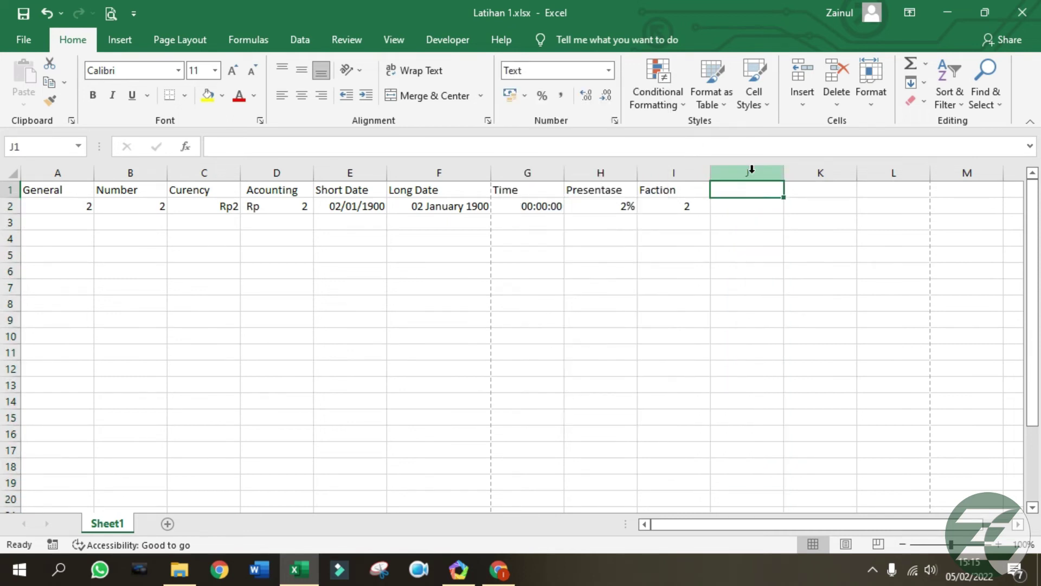
Enter 'Teks' in J1 and the sample 2 in J2, stored as text.
type("Teks")
key("Return")
type("2")
key("Return")
left_click(758, 203)
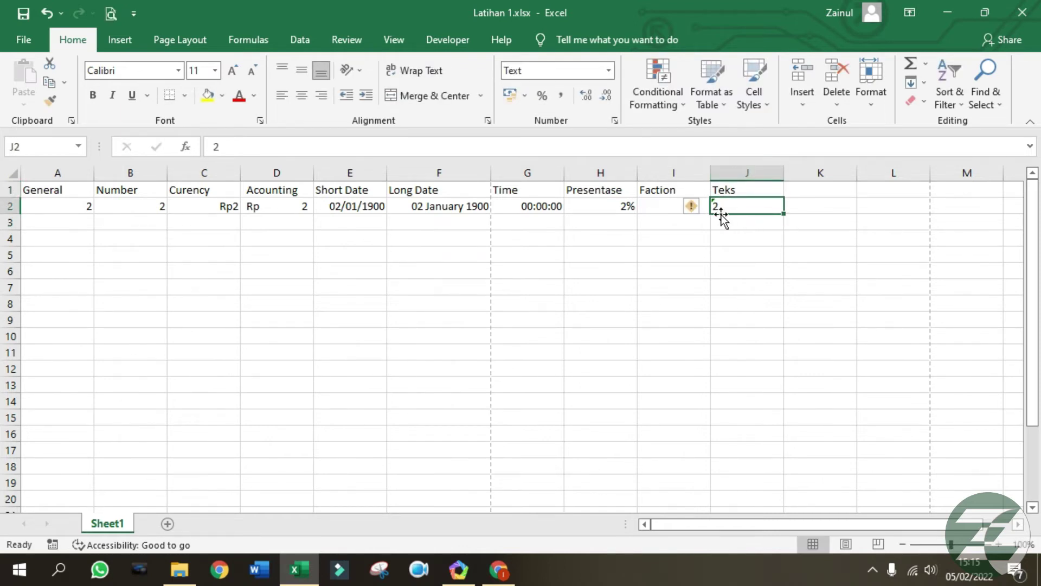
key("Right")
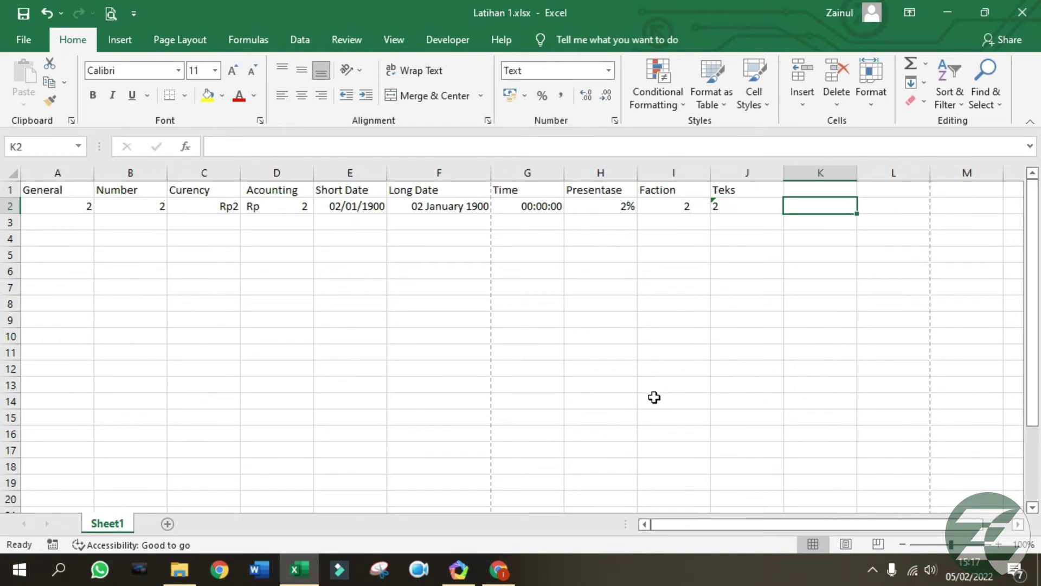
left_click(83, 204)
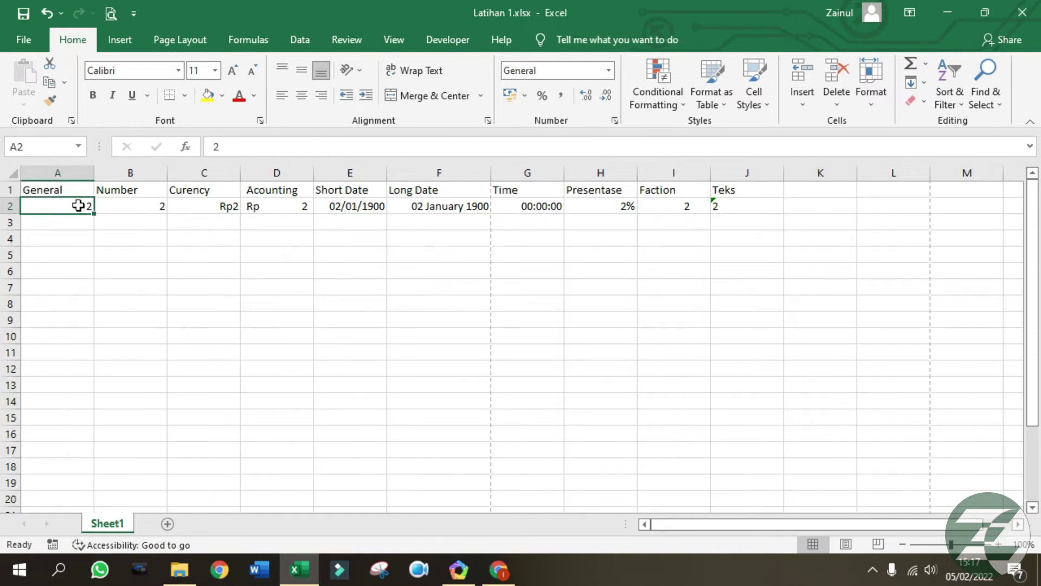
Set B2's Number format to 2 decimal places through Format Cells.
right_click(79, 208)
left_click(440, 341)
left_click(128, 206)
right_click(148, 208)
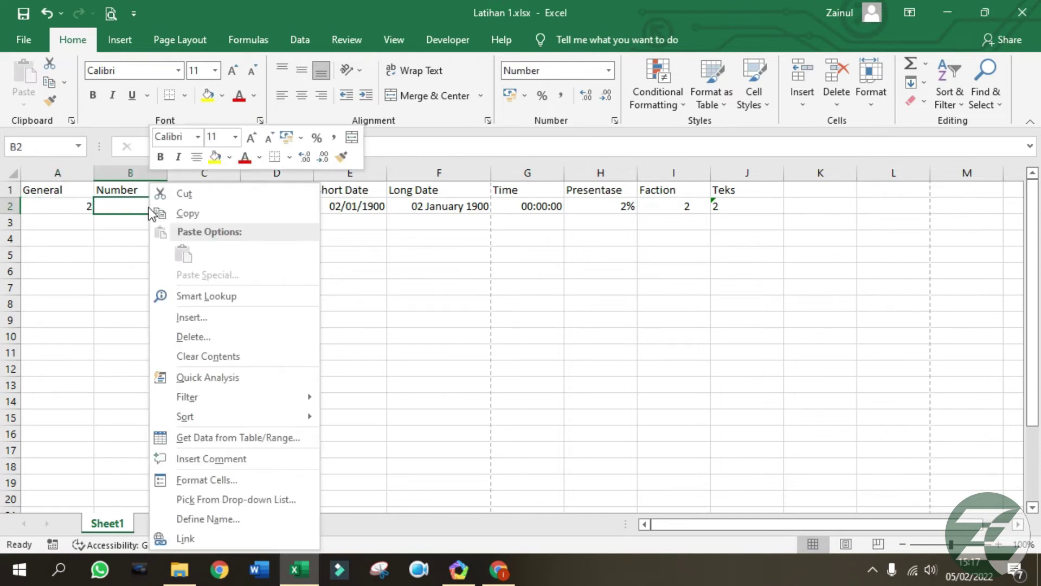
left_click(233, 479)
left_click_drag(202, 165, 592, 165)
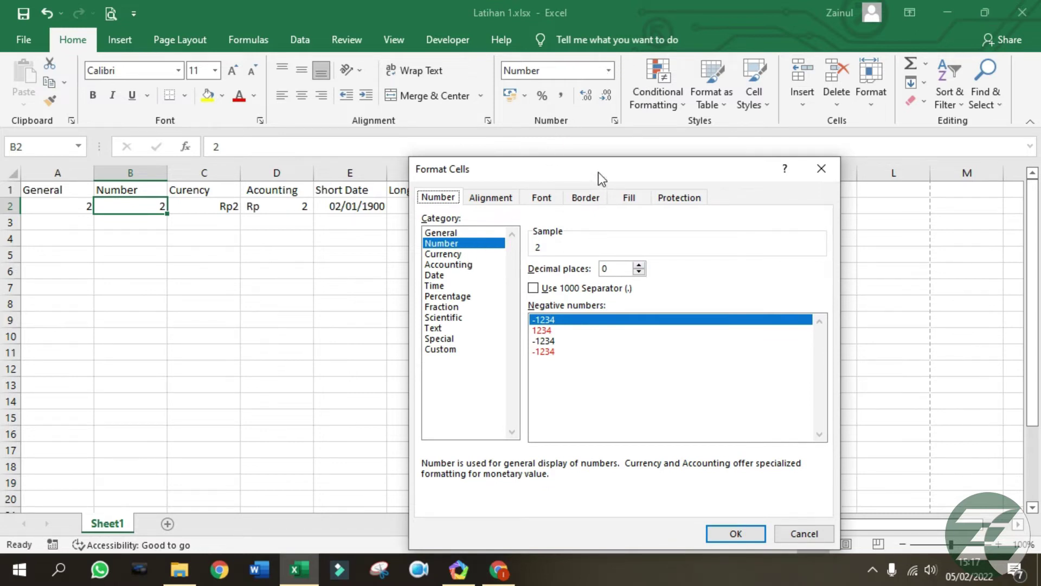
left_click_drag(598, 171, 610, 129)
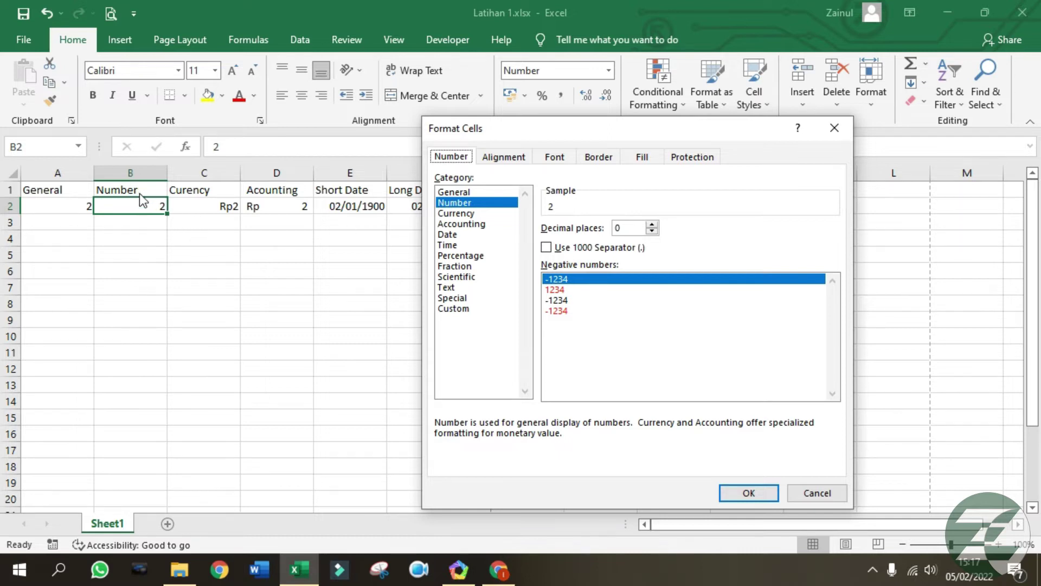
left_click(652, 224)
left_click(652, 225)
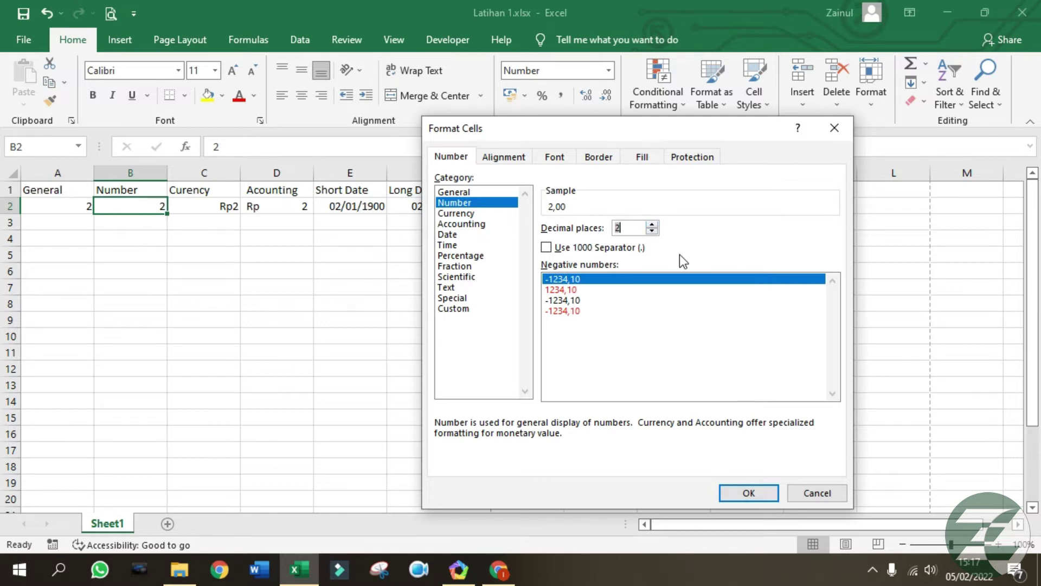
left_click(749, 491)
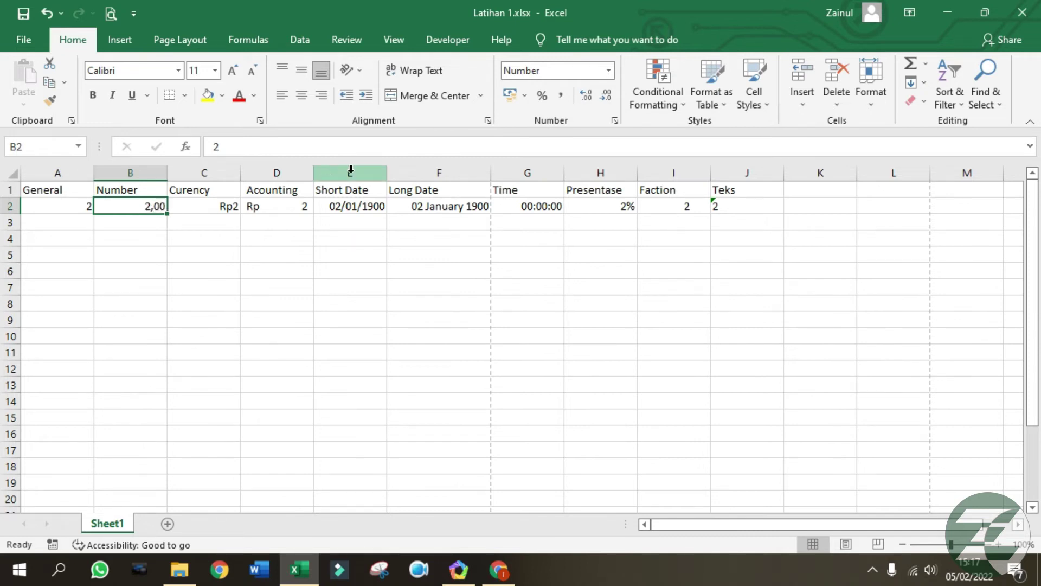
Enter test values 2,2 and then 2,003 in B2.
type("2,2")
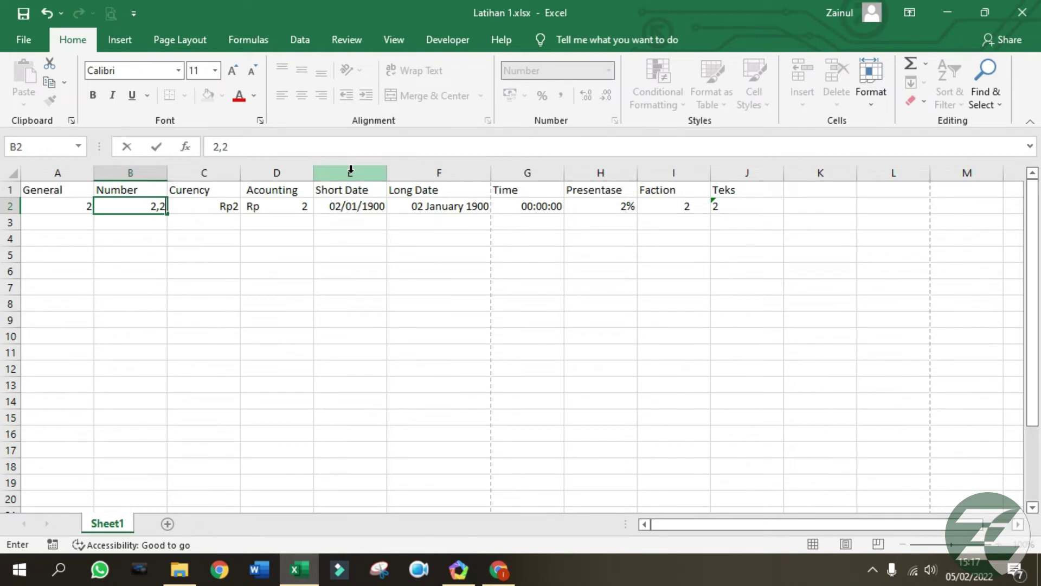
key("Return")
key("Up")
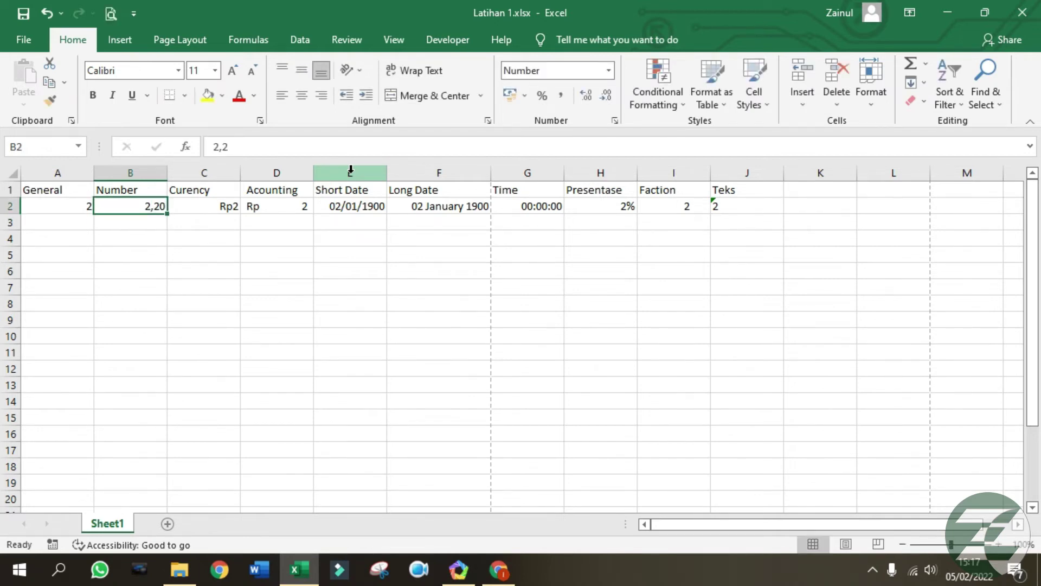
type("2,003")
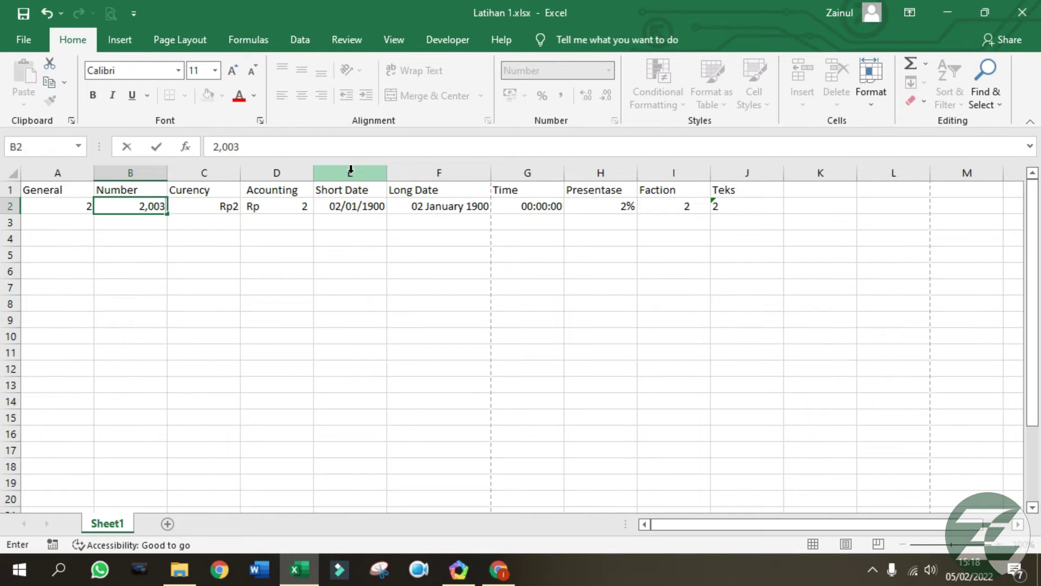
key("Return")
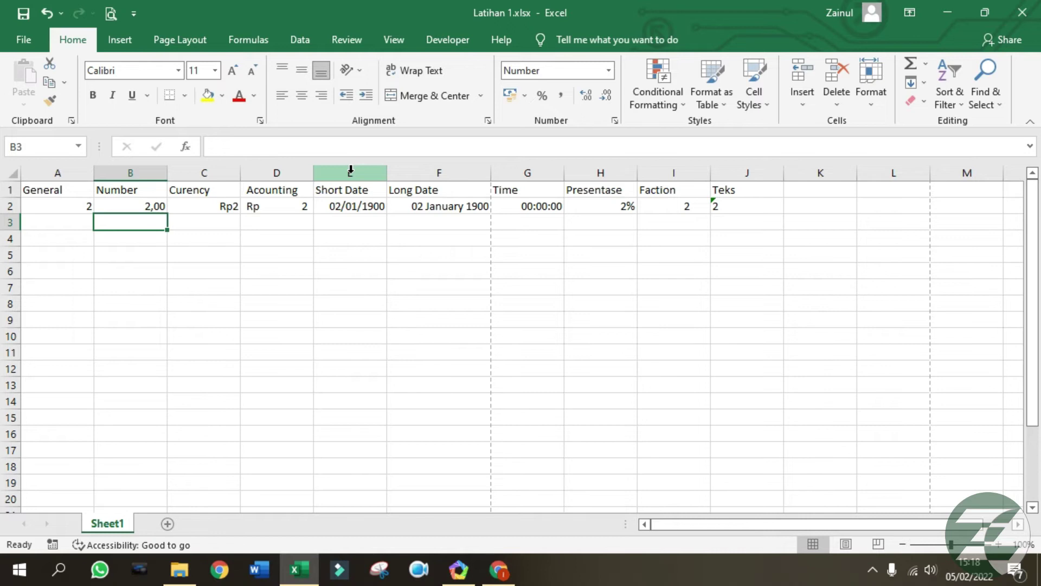
left_click(123, 205)
Raise B2's Number format to 3 decimal places.
right_click(125, 206)
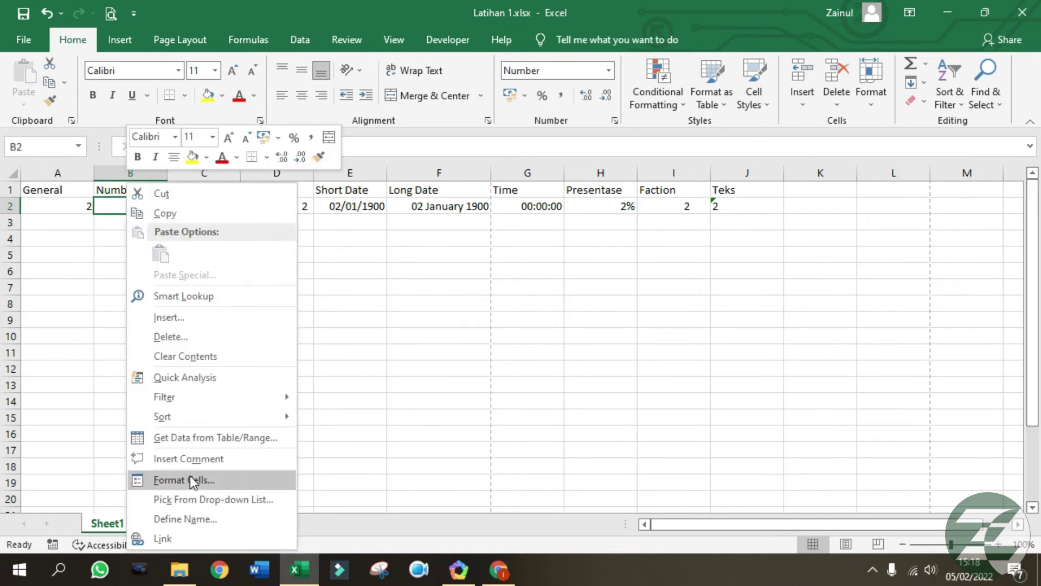
left_click(187, 479)
left_click(236, 262)
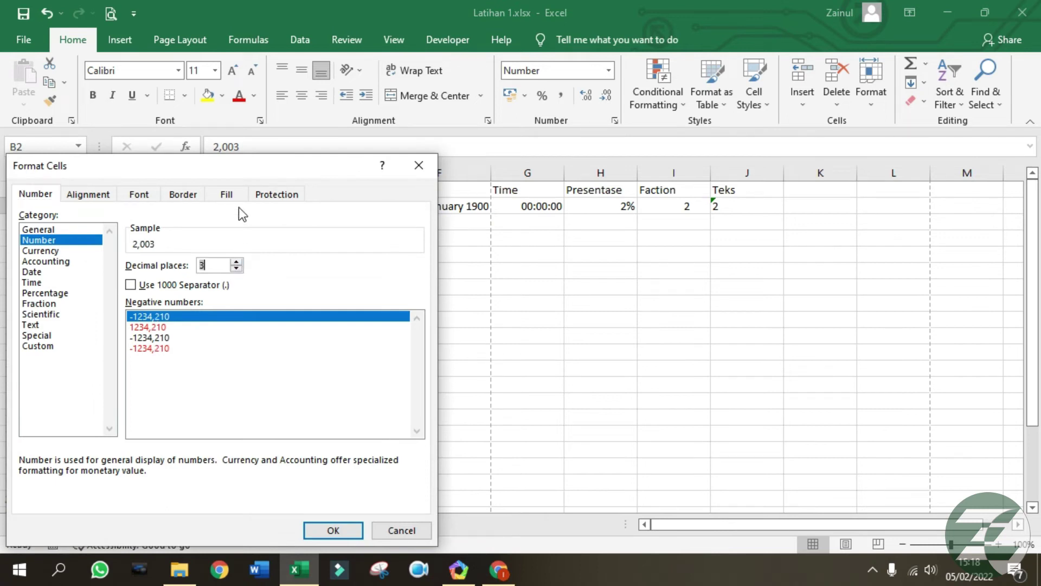
left_click_drag(240, 171, 603, 158)
left_click(693, 518)
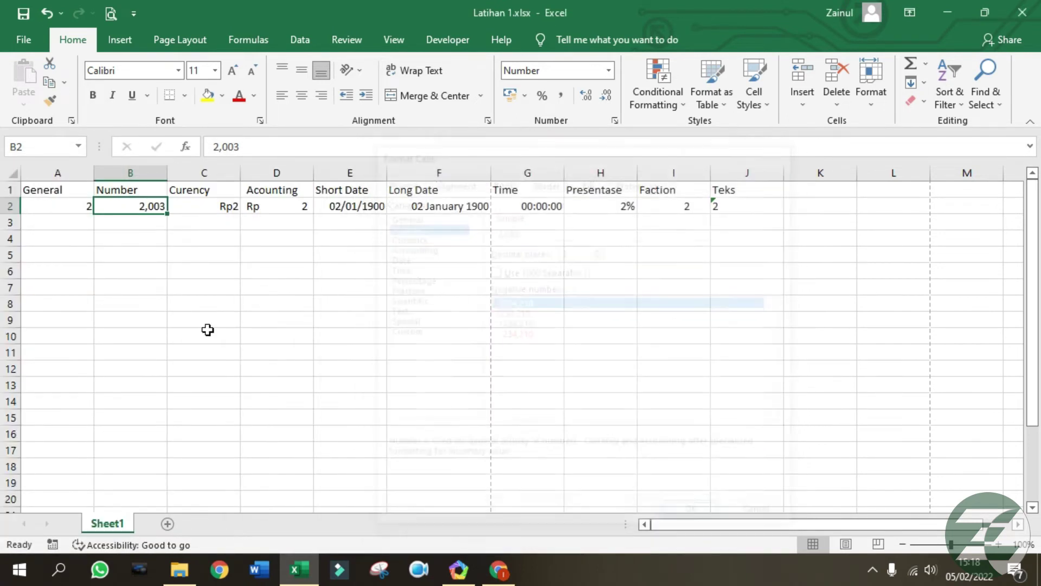
Turn on the 1000 Separator (.) for B2's Number format.
right_click(132, 207)
left_click(199, 480)
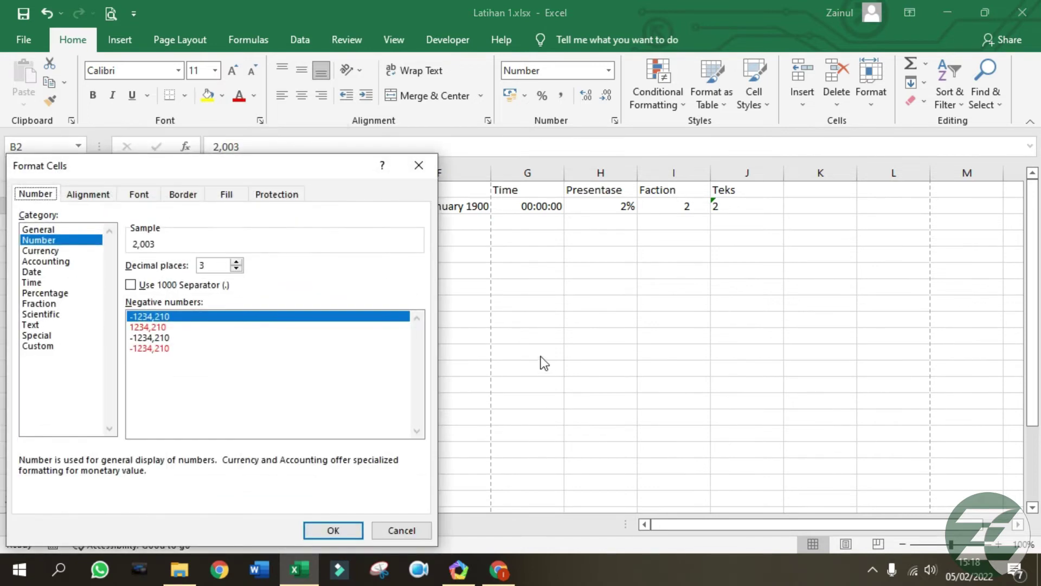
left_click_drag(262, 178, 627, 137)
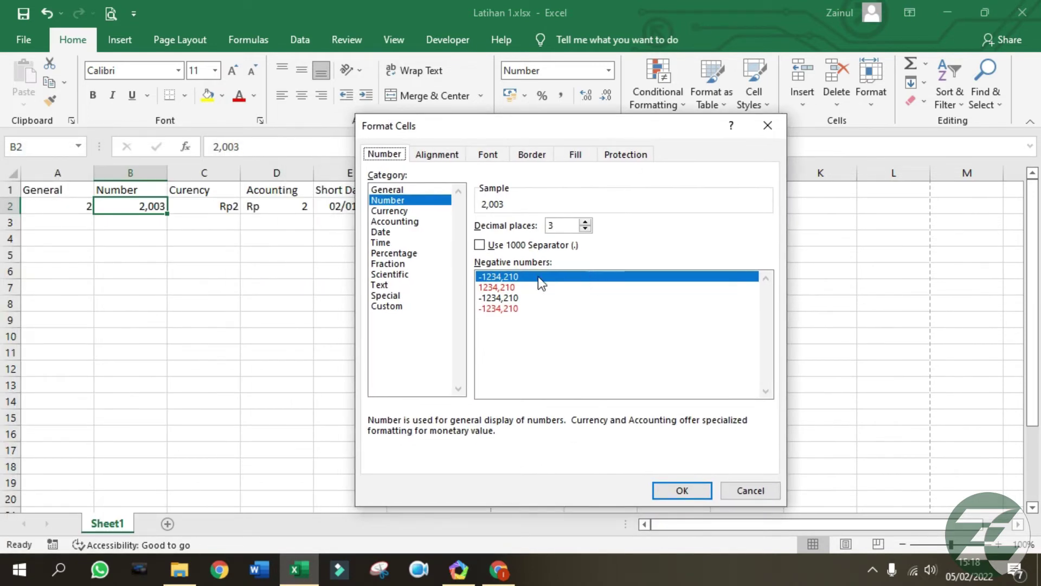
left_click(518, 248)
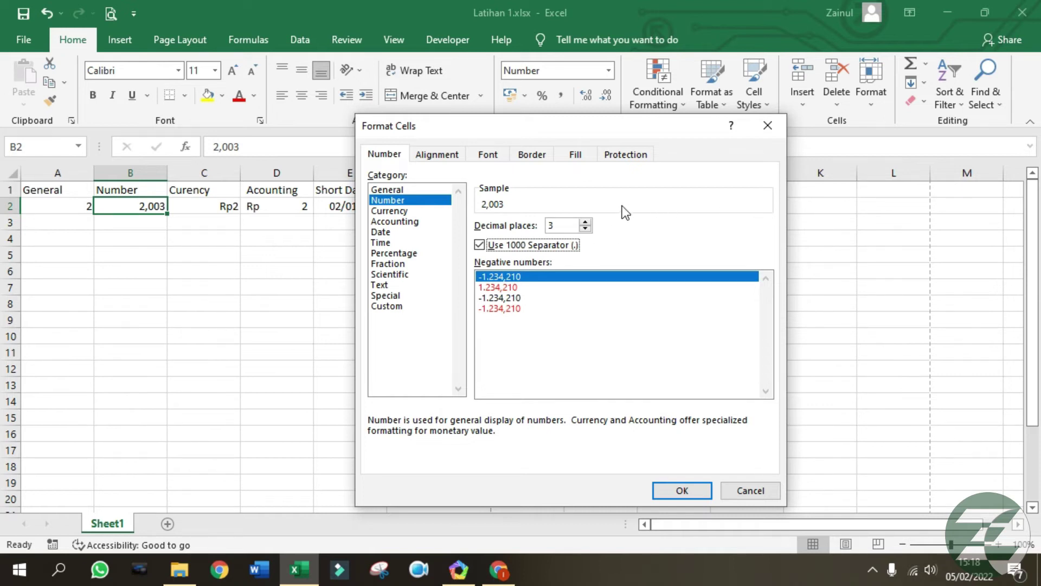
left_click(671, 487)
left_click(197, 256)
left_click(143, 206)
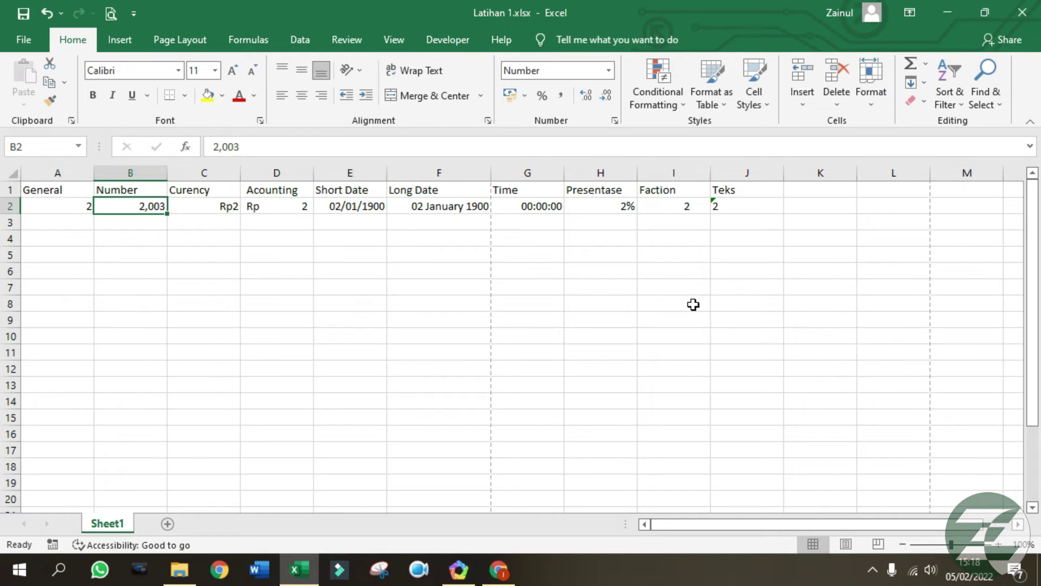
Enter 1000000 in cell B2.
type("1000000")
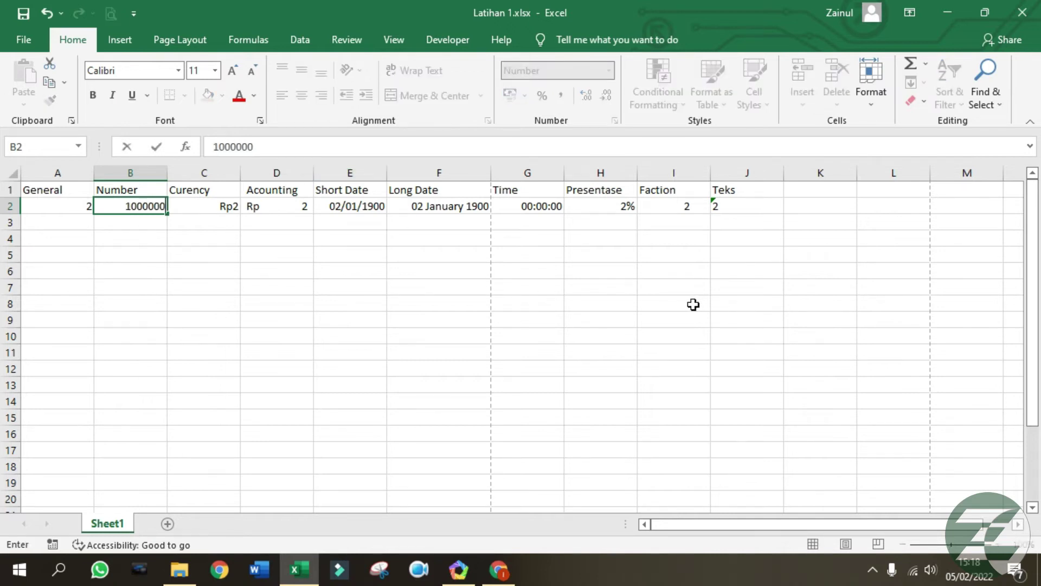
key("Return")
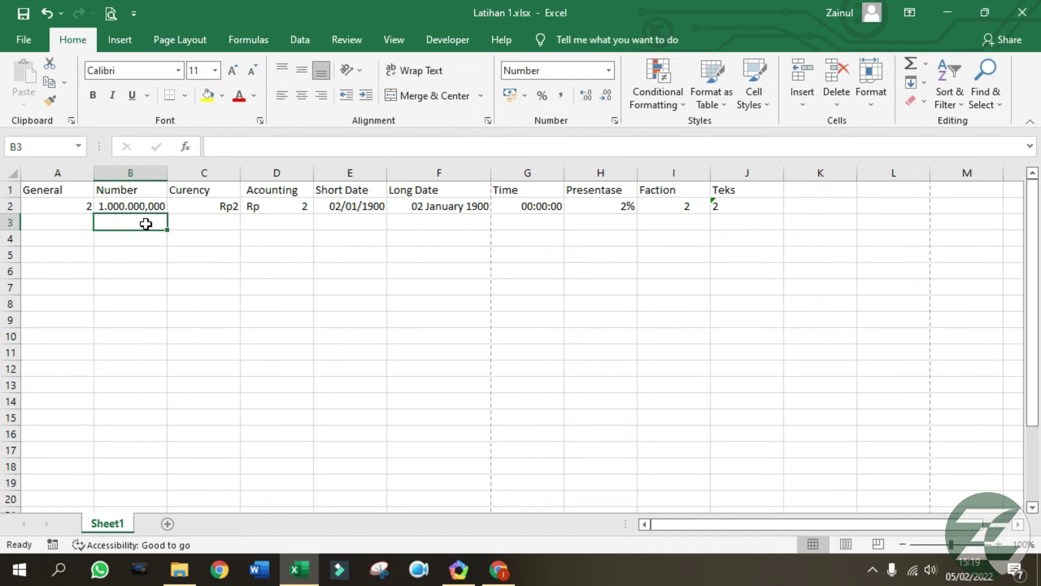
left_click(123, 208)
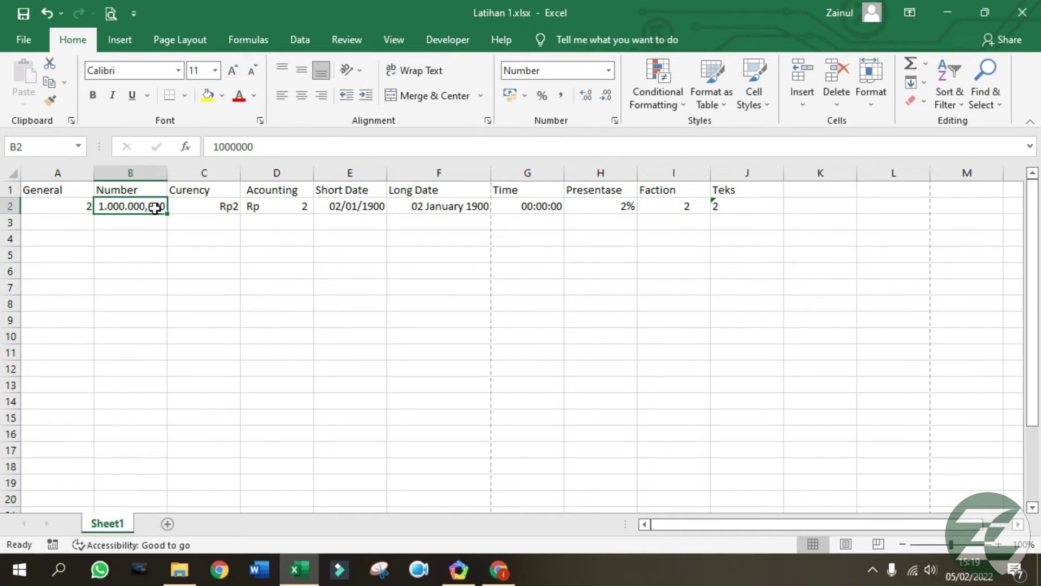
Reduce B2's decimal places from 3 to 2, showing 1.000.000,00.
right_click(156, 207)
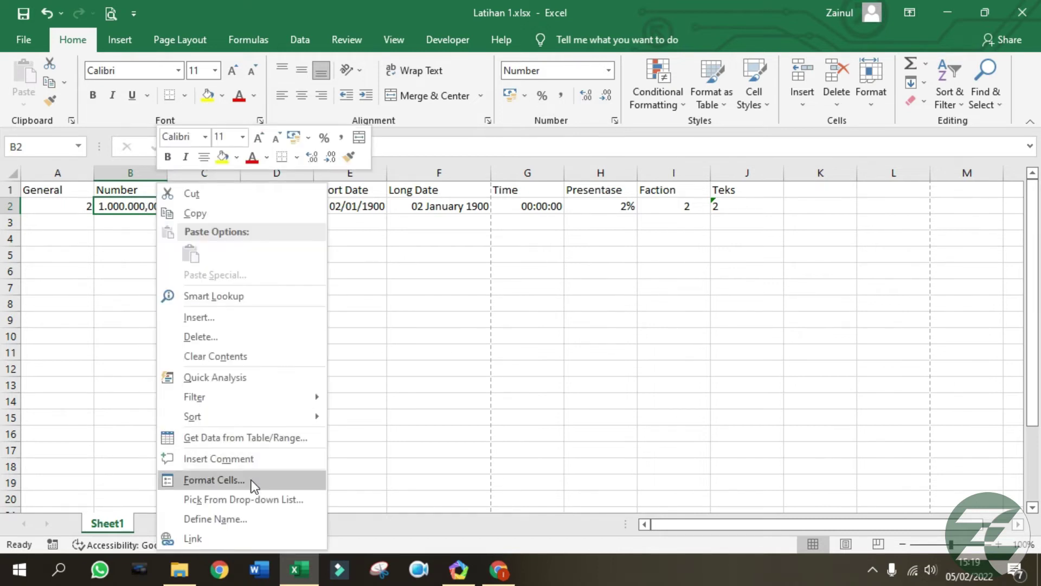
left_click(249, 480)
left_click_drag(268, 165, 740, 87)
left_click(736, 189)
left_click(819, 452)
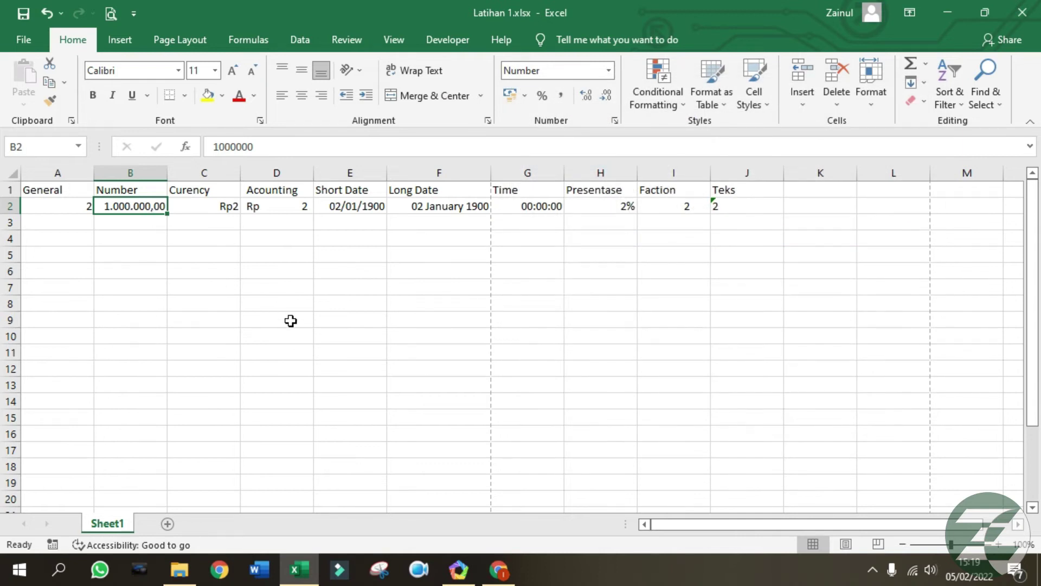
Give C2's Currency format 2 decimal places.
left_click(196, 204)
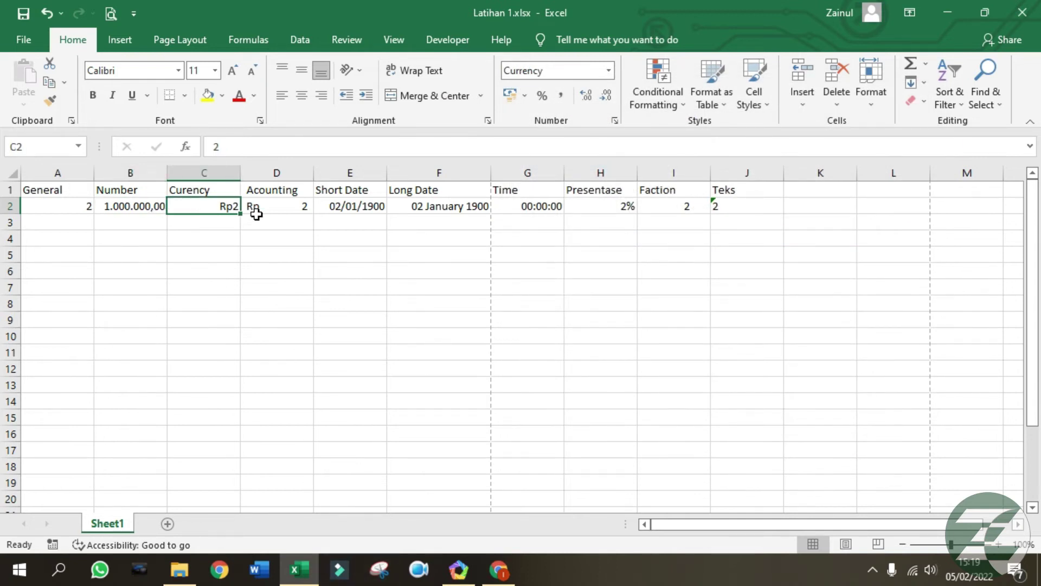
right_click(224, 205)
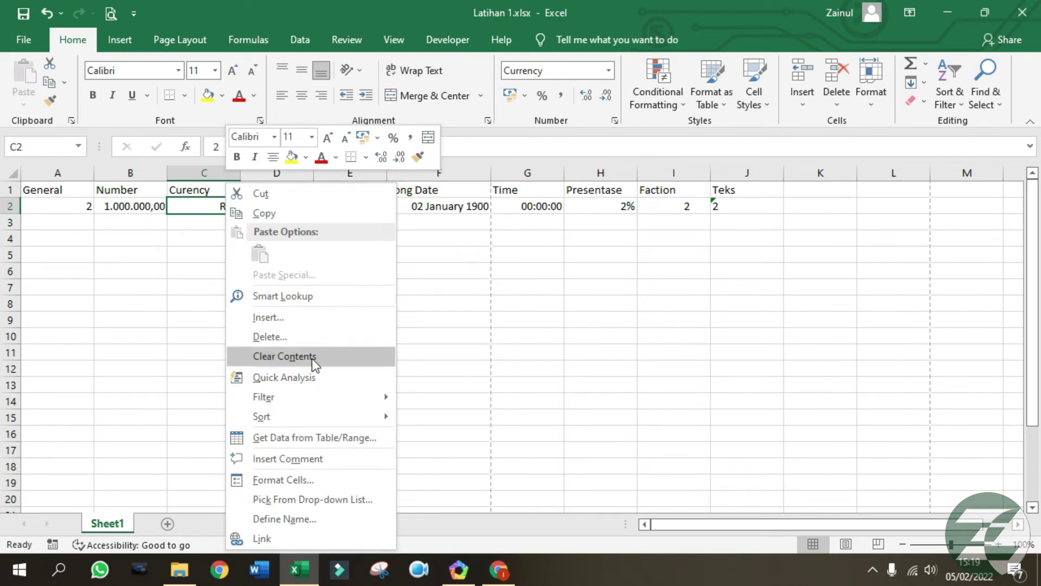
left_click(304, 479)
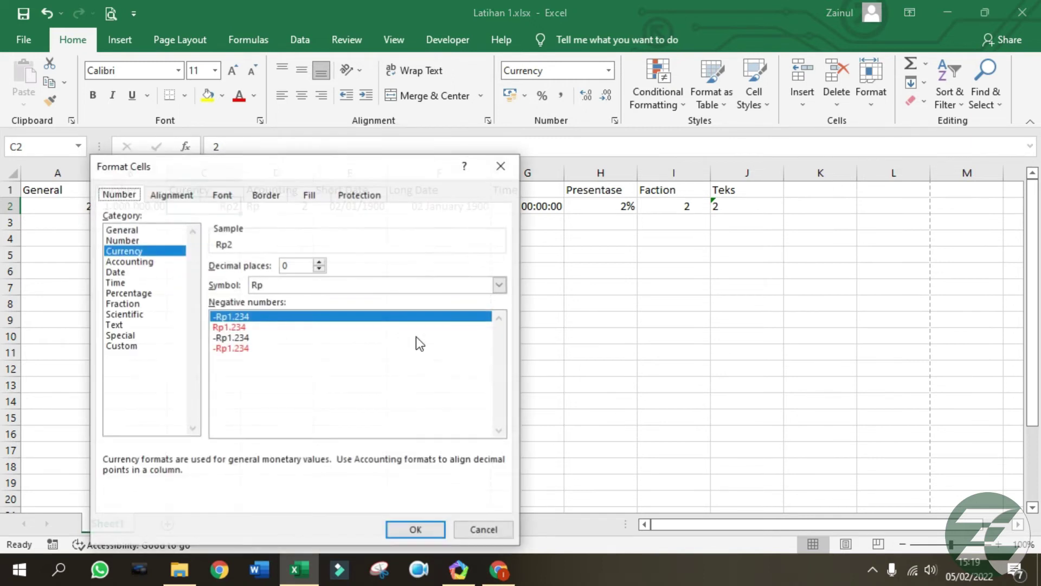
left_click_drag(331, 174, 397, 146)
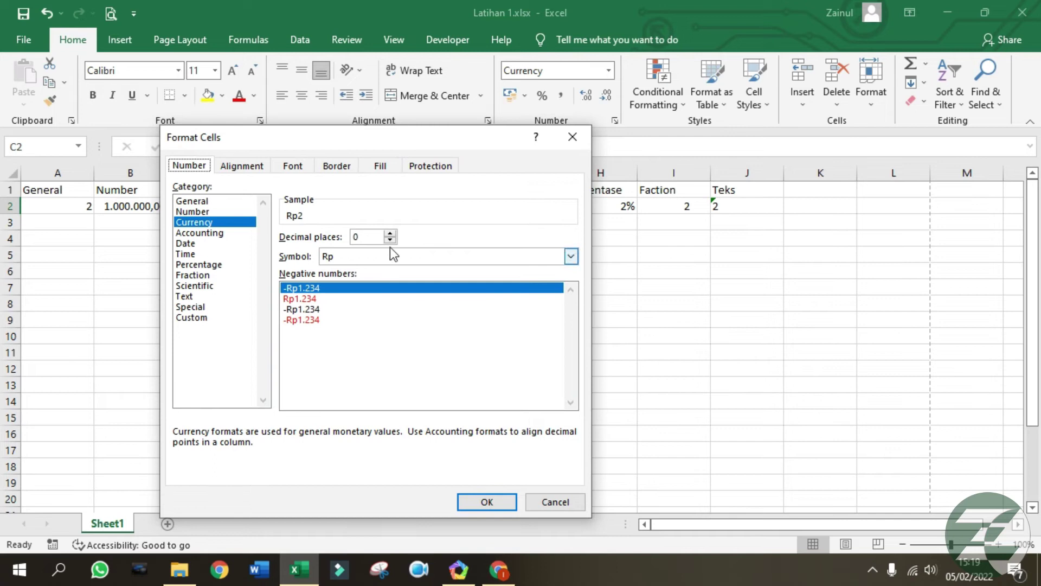
left_click_drag(362, 143, 562, 118)
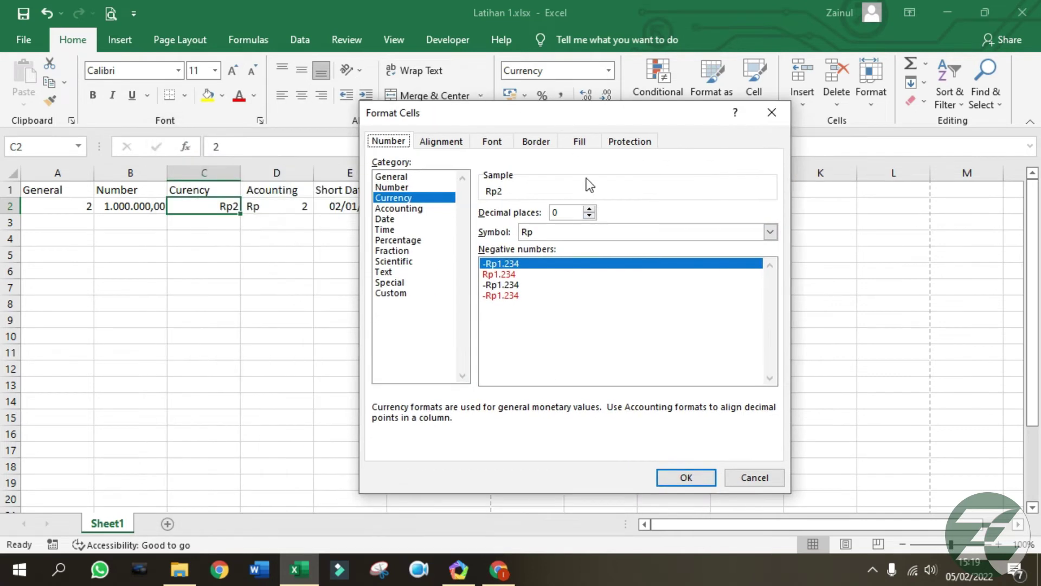
left_click(590, 210)
left_click(590, 210)
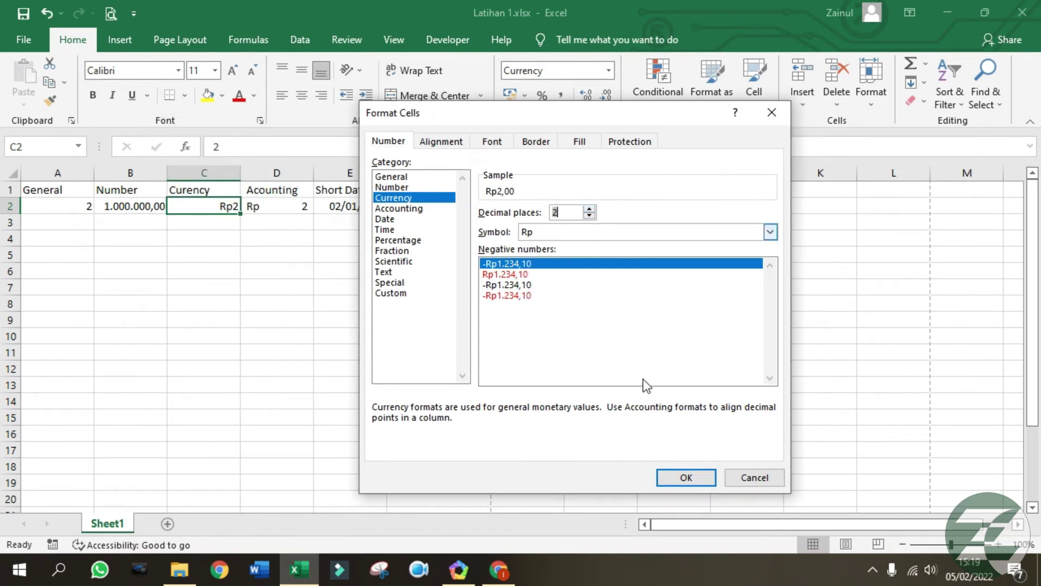
left_click(687, 484)
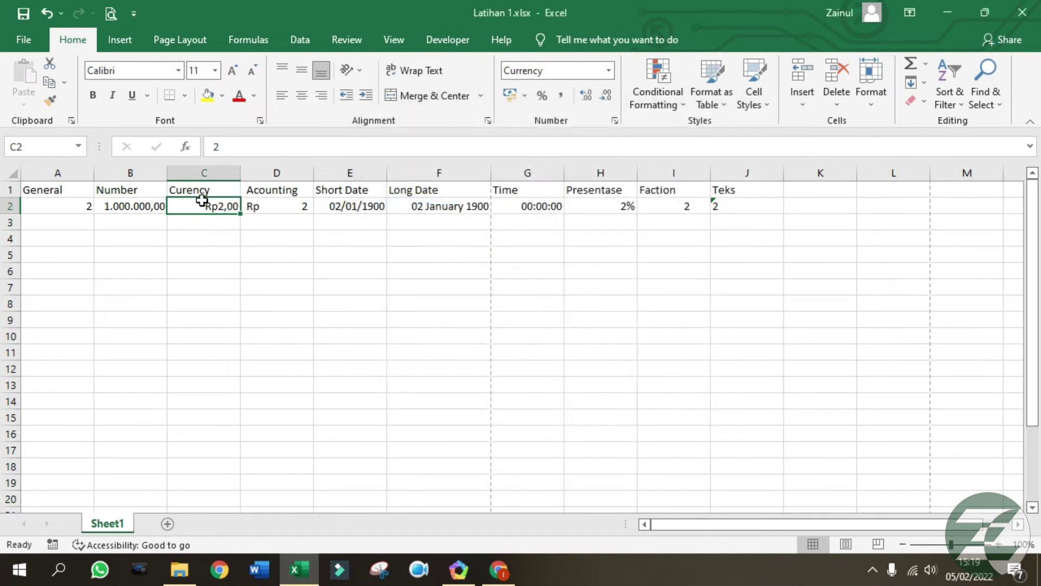
Change C2's currency symbol to $ English (Hong Kong SAR).
right_click(216, 207)
left_click(261, 480)
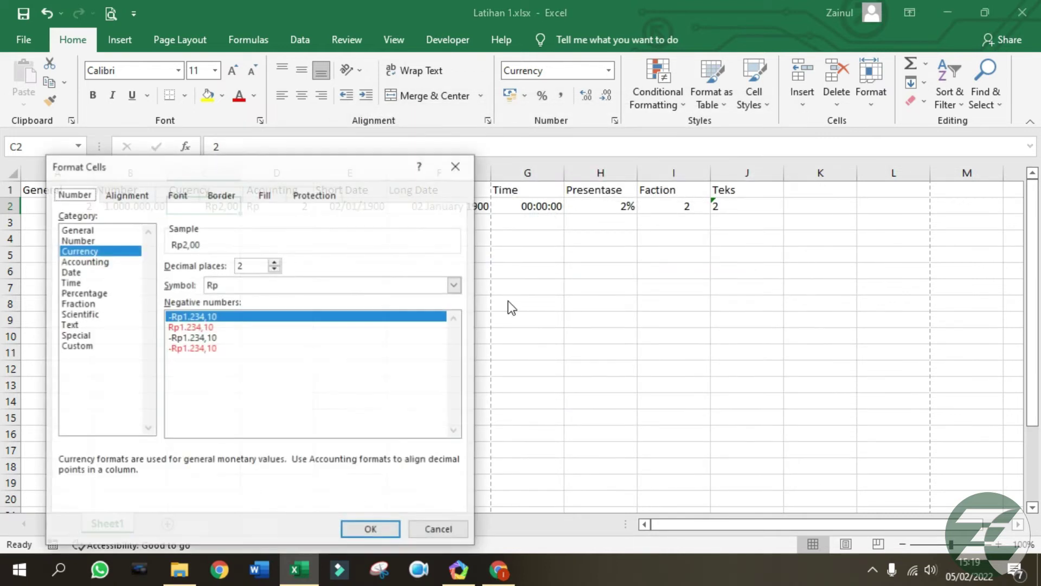
left_click_drag(261, 167, 649, 145)
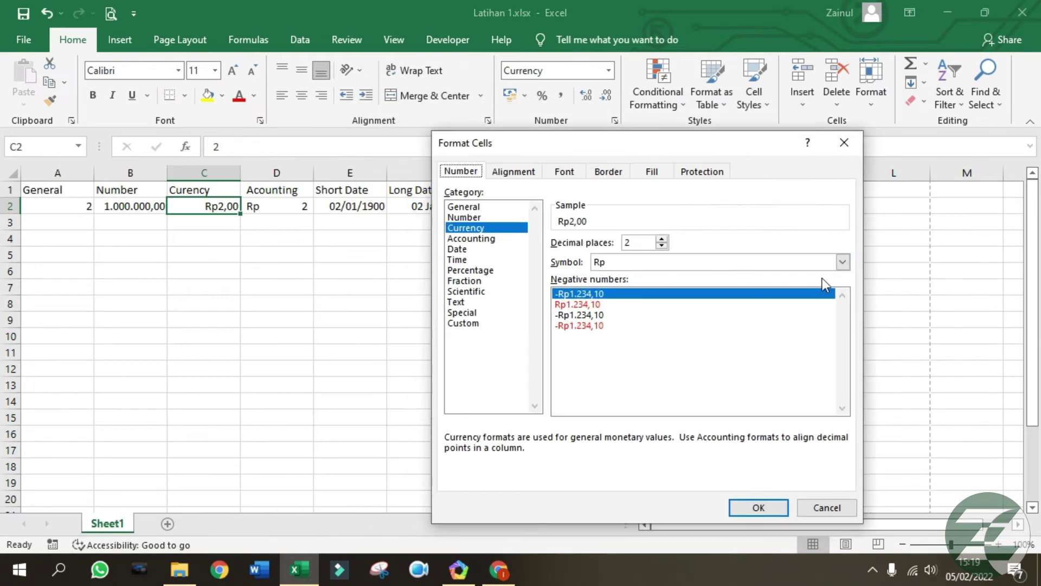
left_click(840, 263)
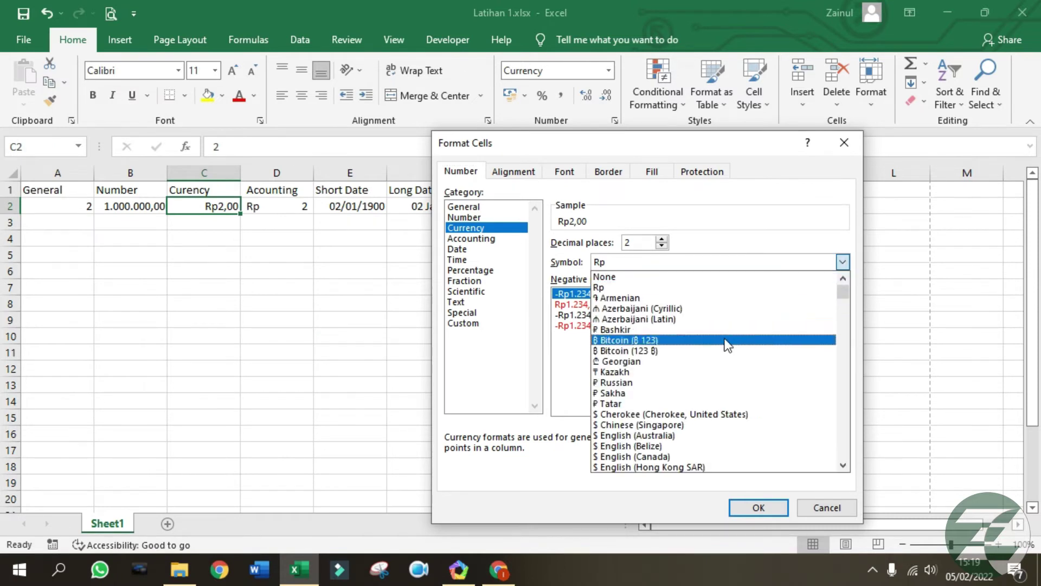
scroll(719, 367, "down", 3)
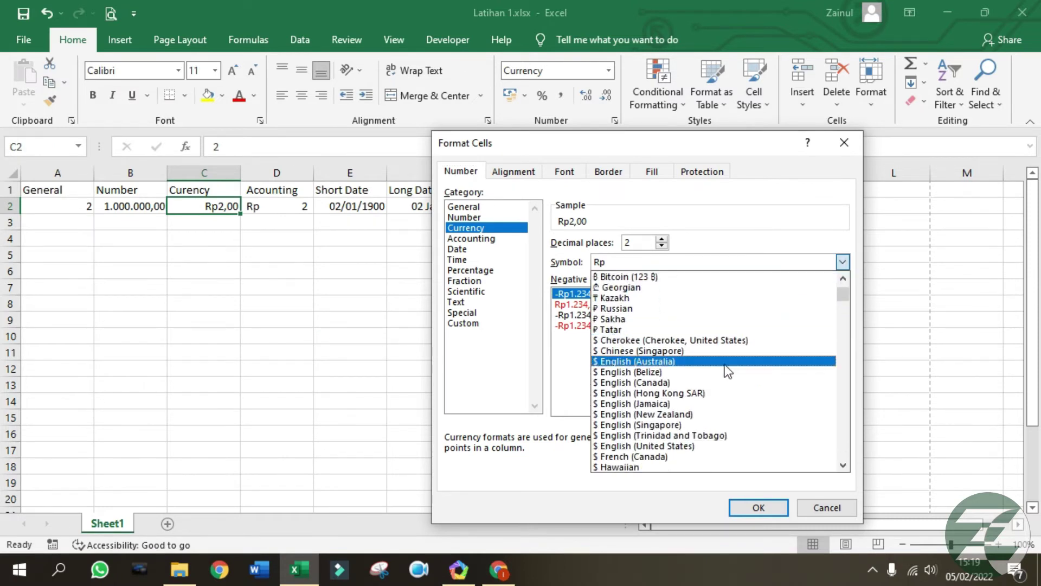
left_click(700, 393)
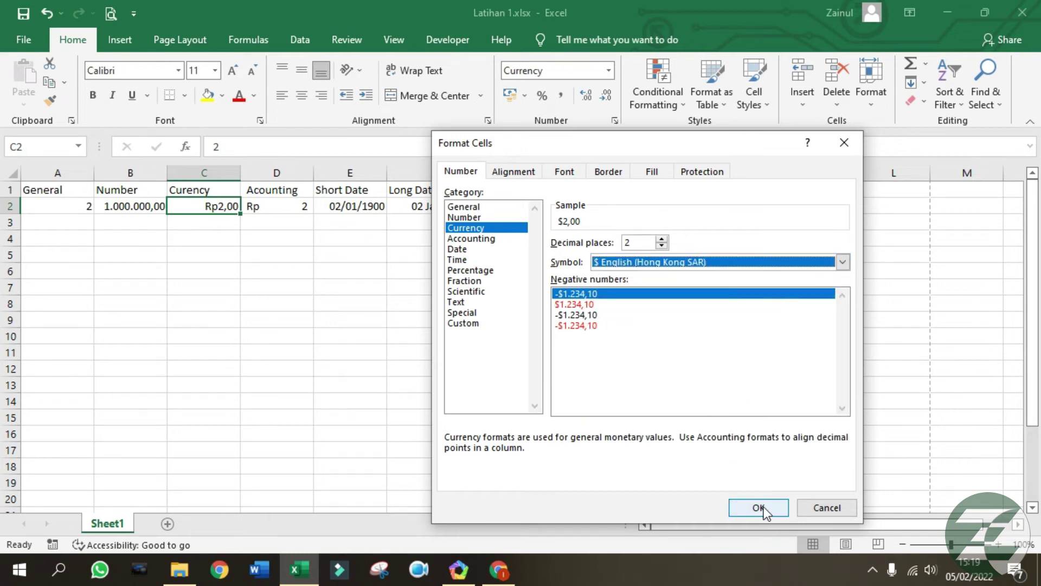
left_click(758, 508)
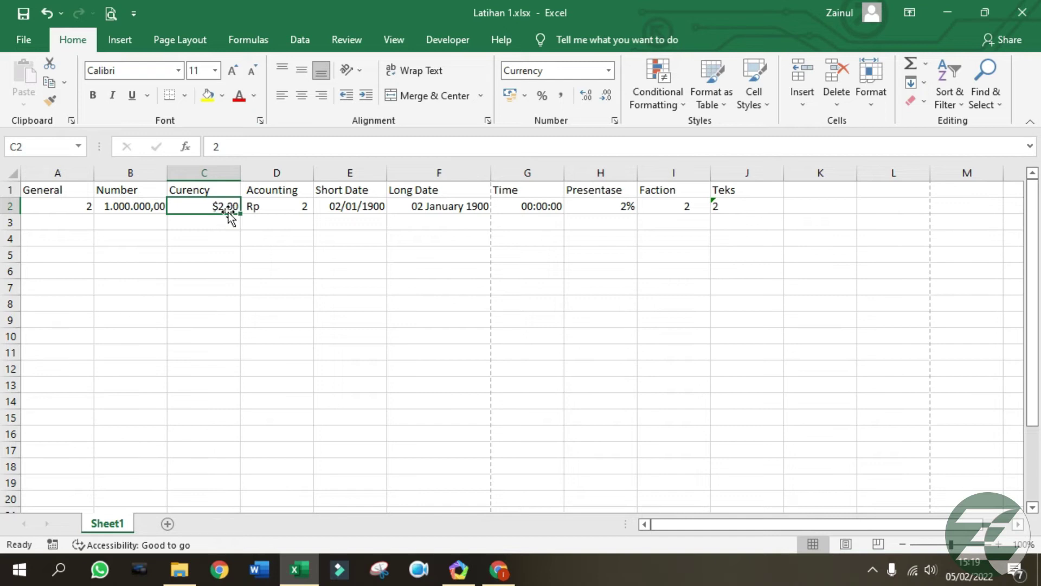
Enter 52 in C2 so it displays $52,00.
type("52")
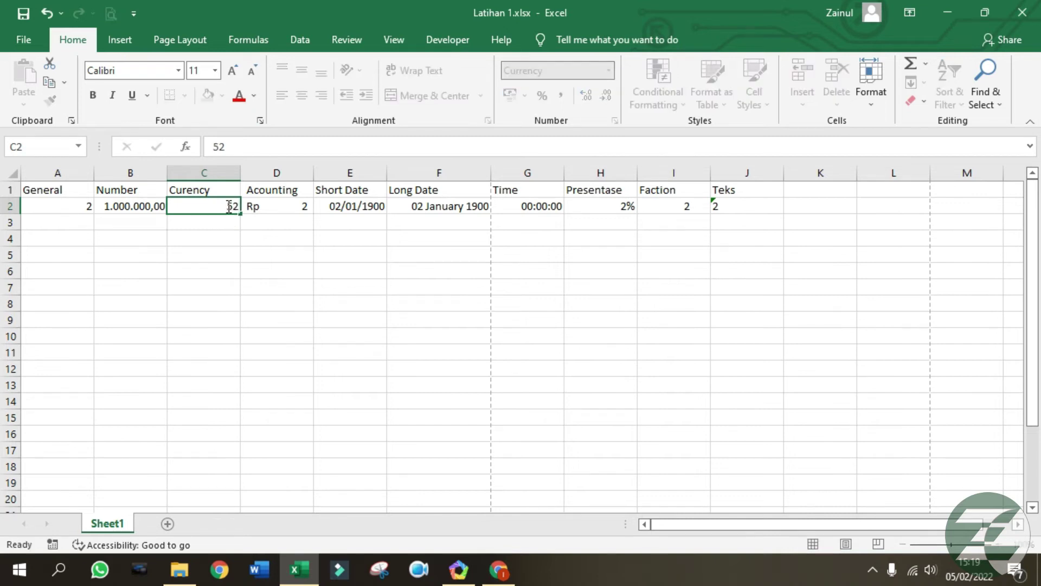
key("Return")
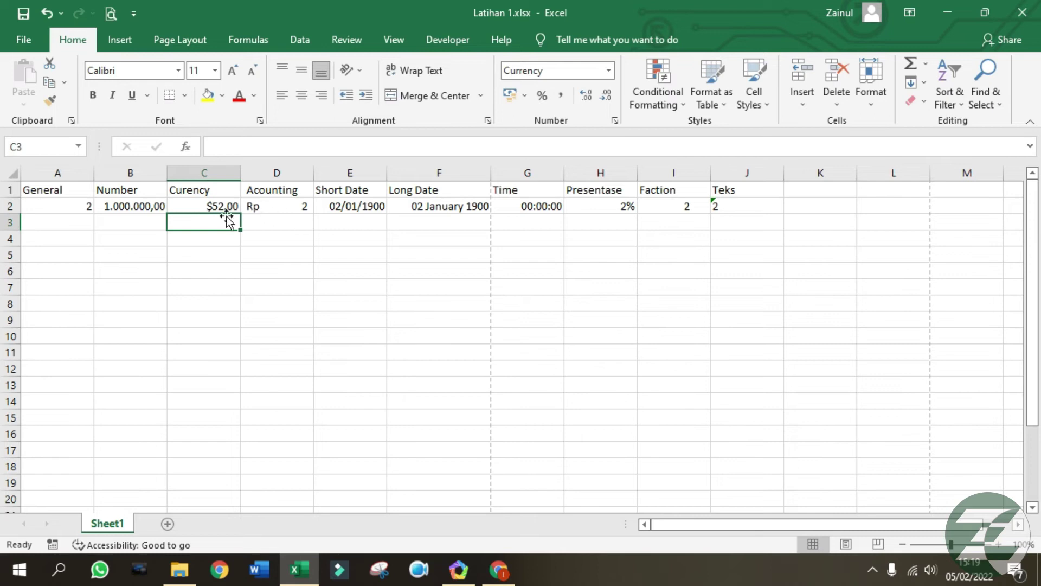
left_click(224, 207)
Set D2's Accounting symbol to $ English (Hong Kong SAR).
left_click(274, 210)
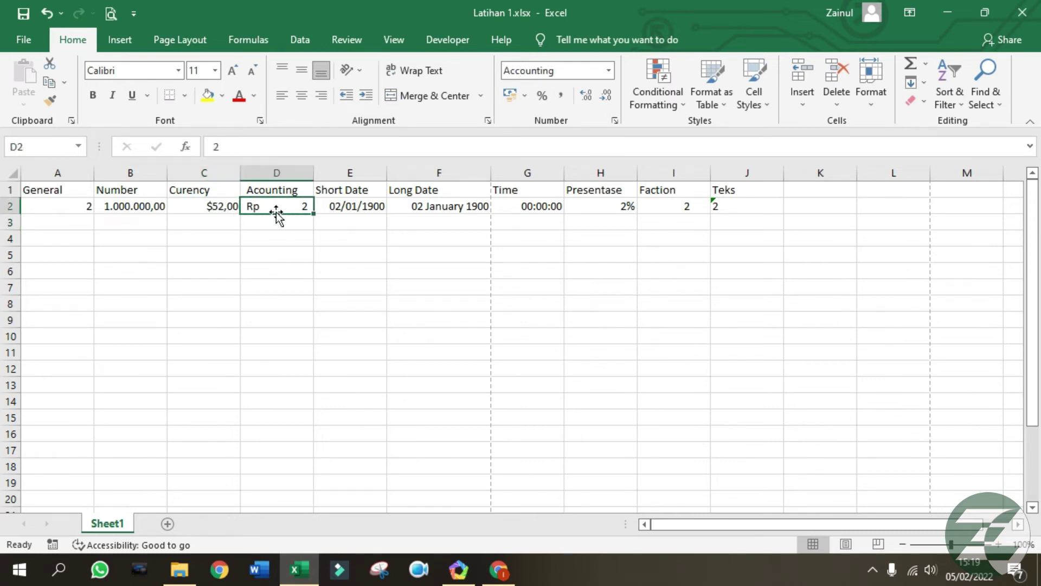
right_click(281, 207)
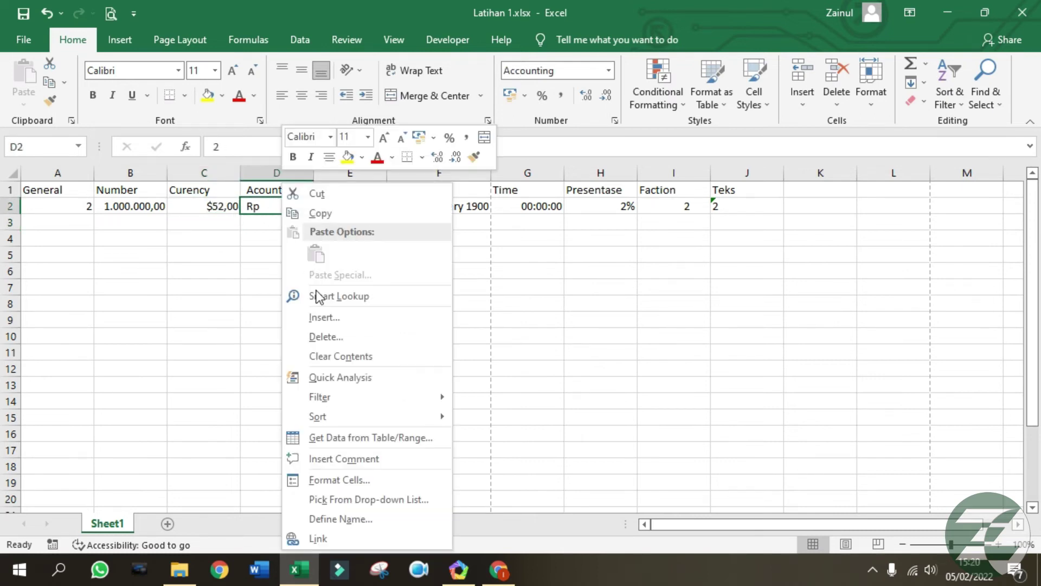
left_click(351, 477)
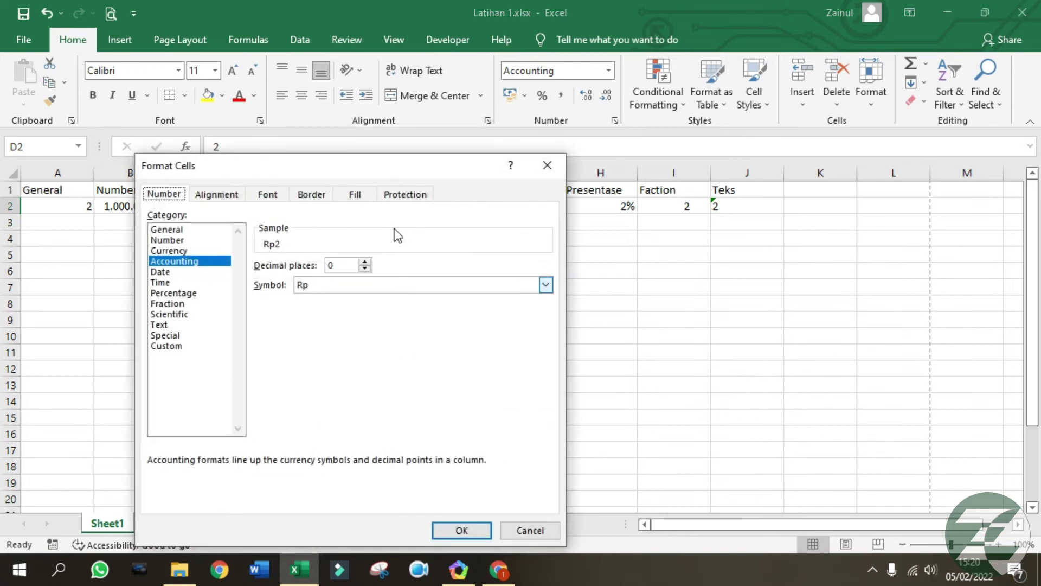
left_click_drag(379, 168, 704, 95)
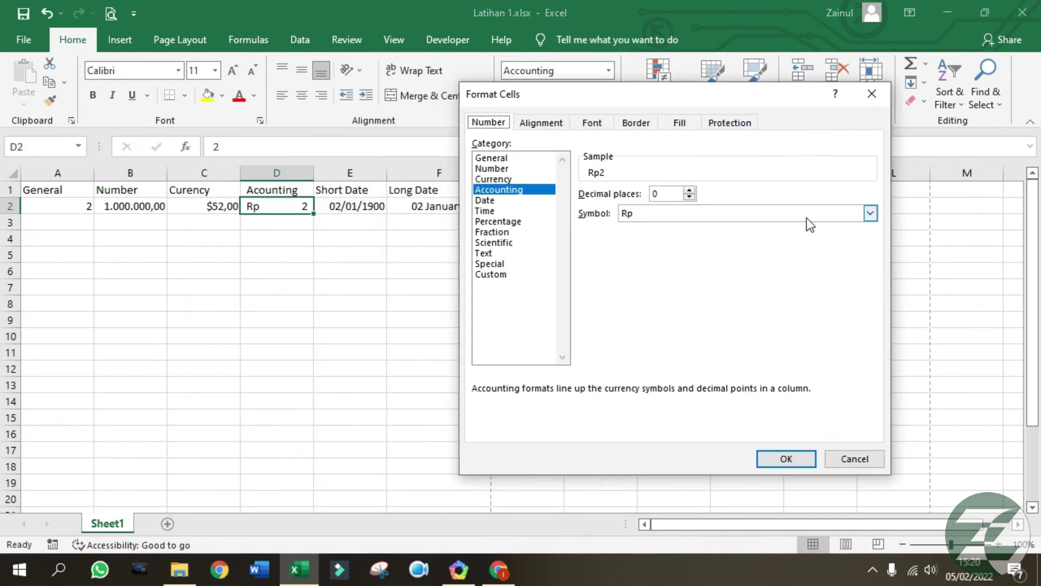
left_click(871, 213)
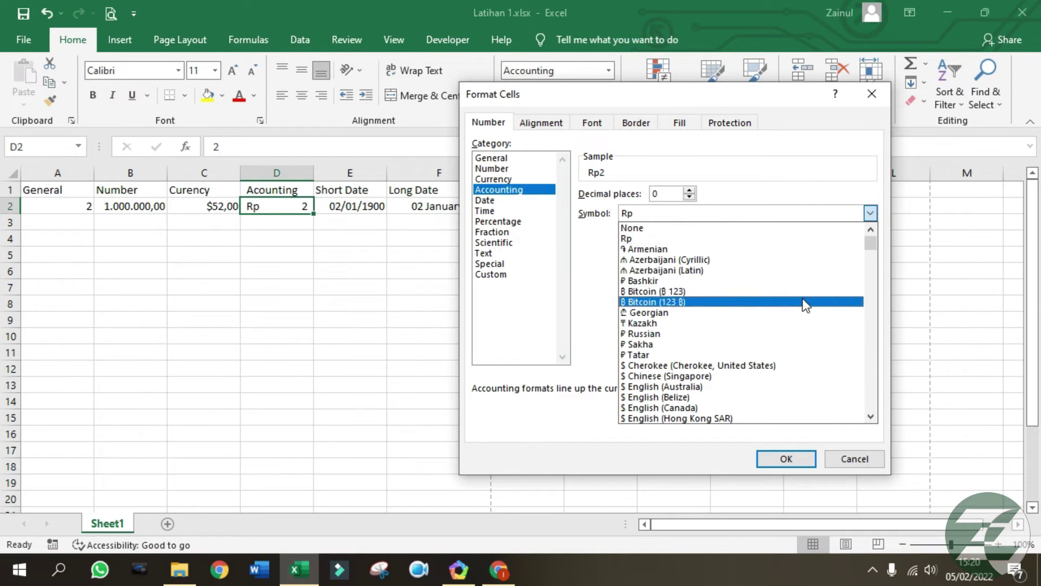
scroll(788, 320, "down", 1)
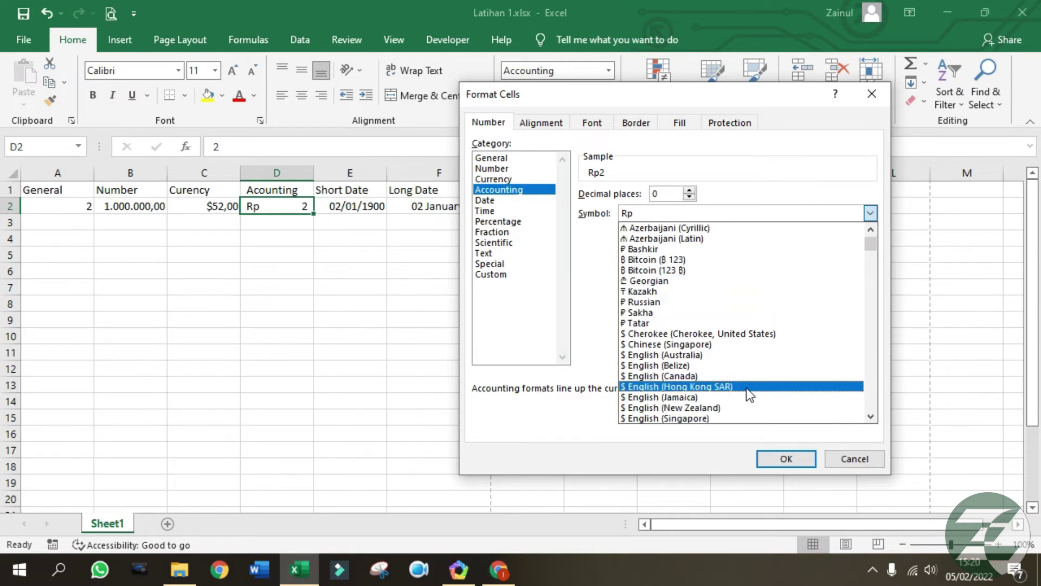
left_click(749, 335)
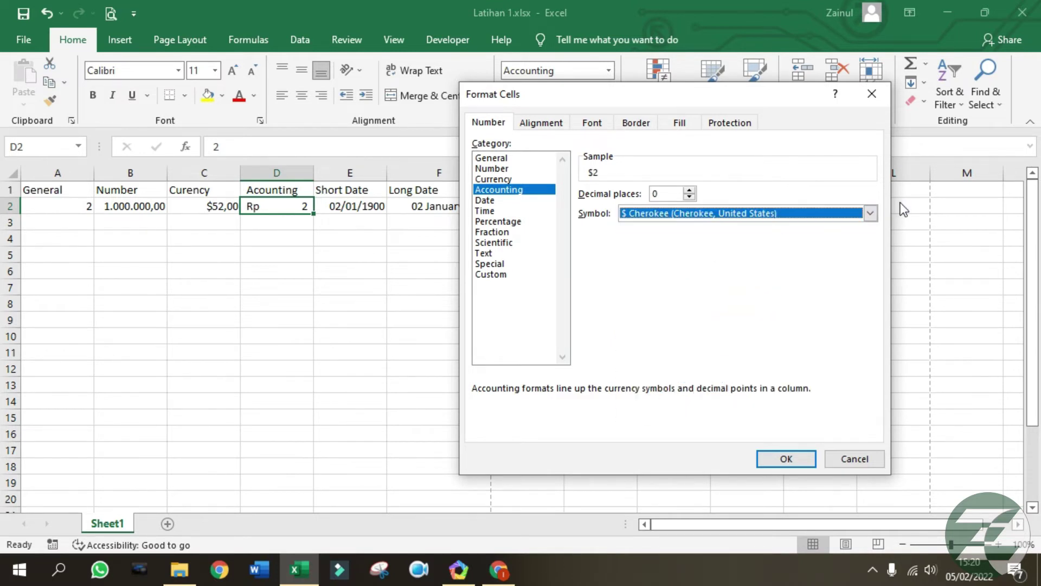
left_click(869, 217)
left_click(711, 388)
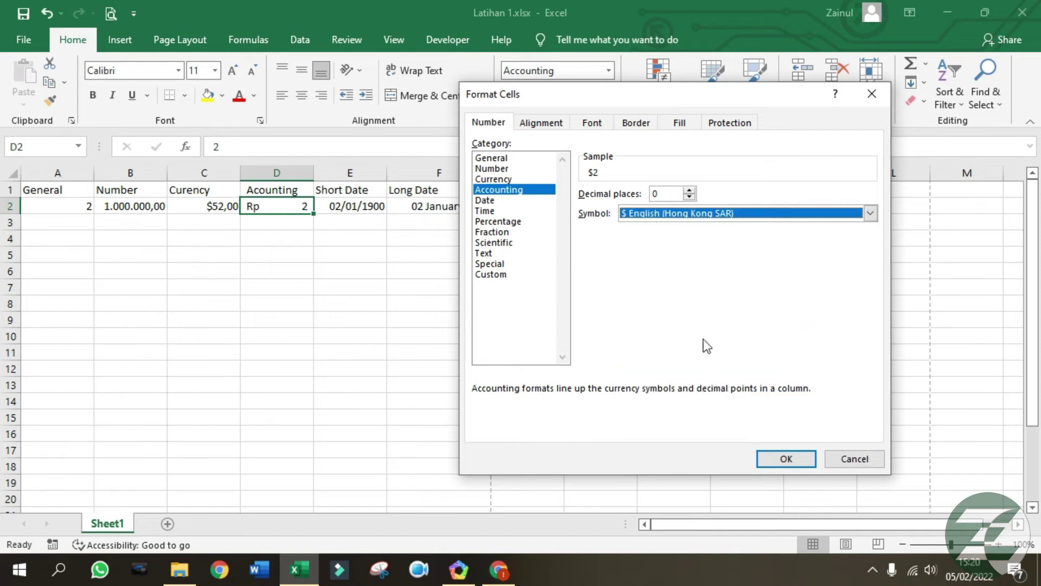
left_click(766, 459)
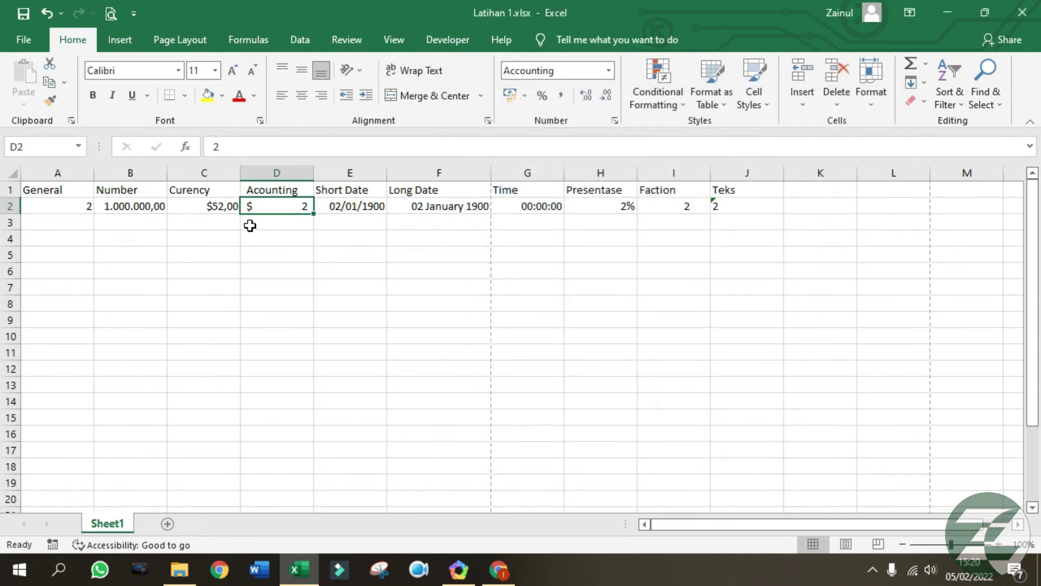
Resize column D by dragging its header border to a normal width.
left_click_drag(313, 172, 266, 173)
left_click_drag(267, 167, 482, 172)
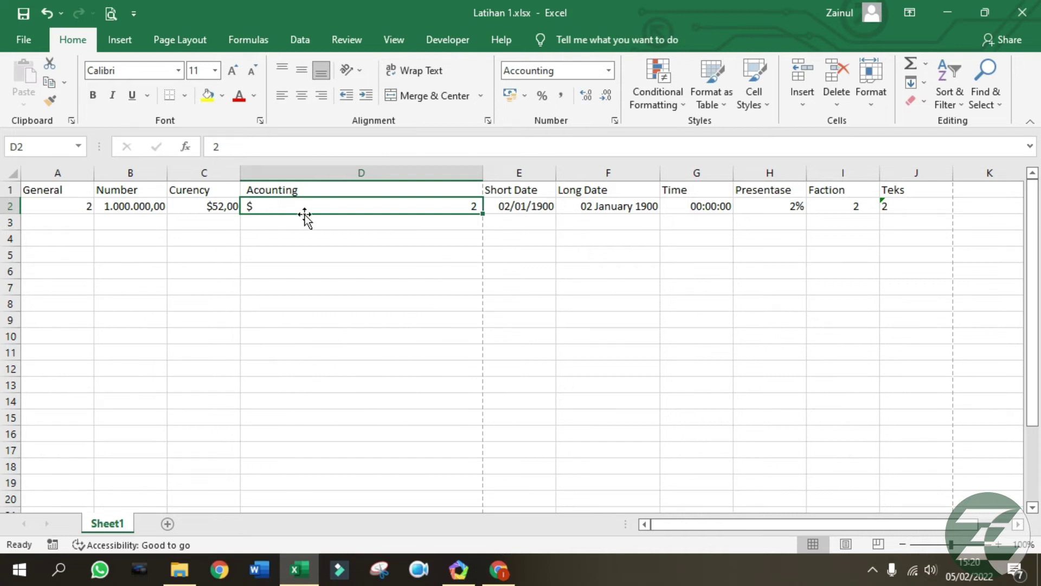
left_click_drag(482, 174, 458, 173)
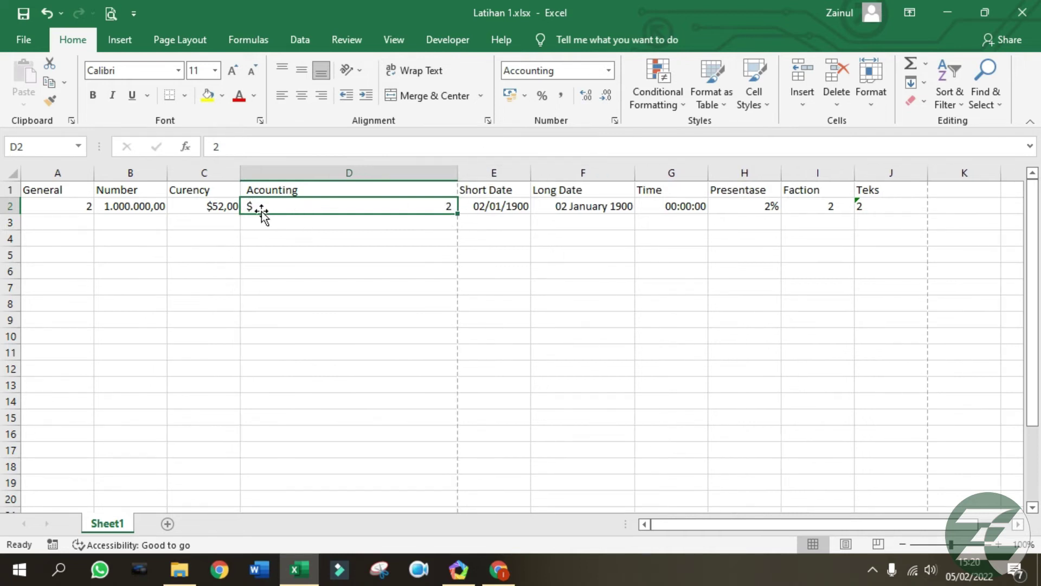
left_click_drag(458, 173, 340, 163)
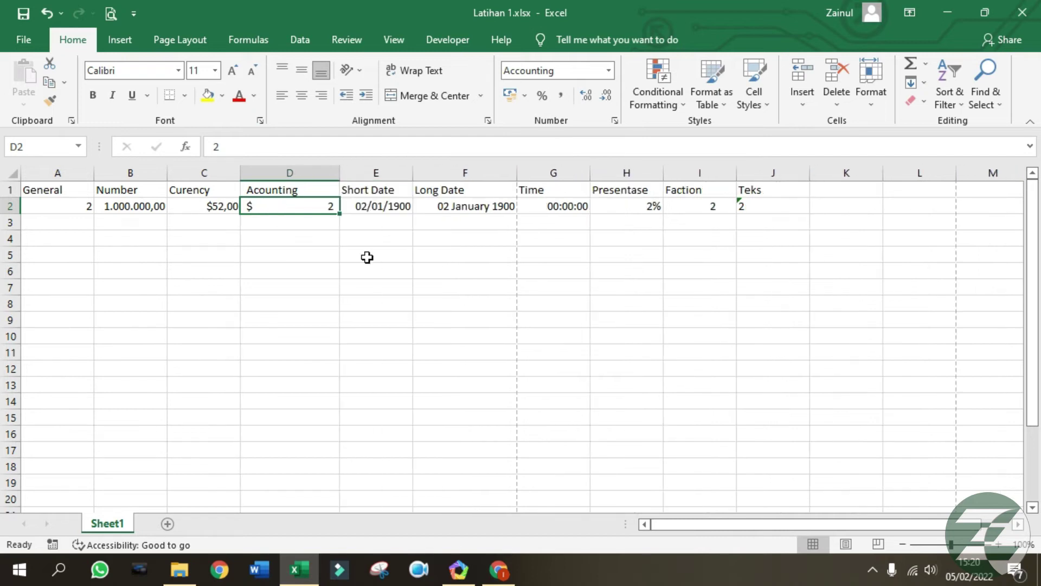
Narrow column D, widen column E, and give E2 the year-month-day date format (1900-01-02).
left_click(371, 206)
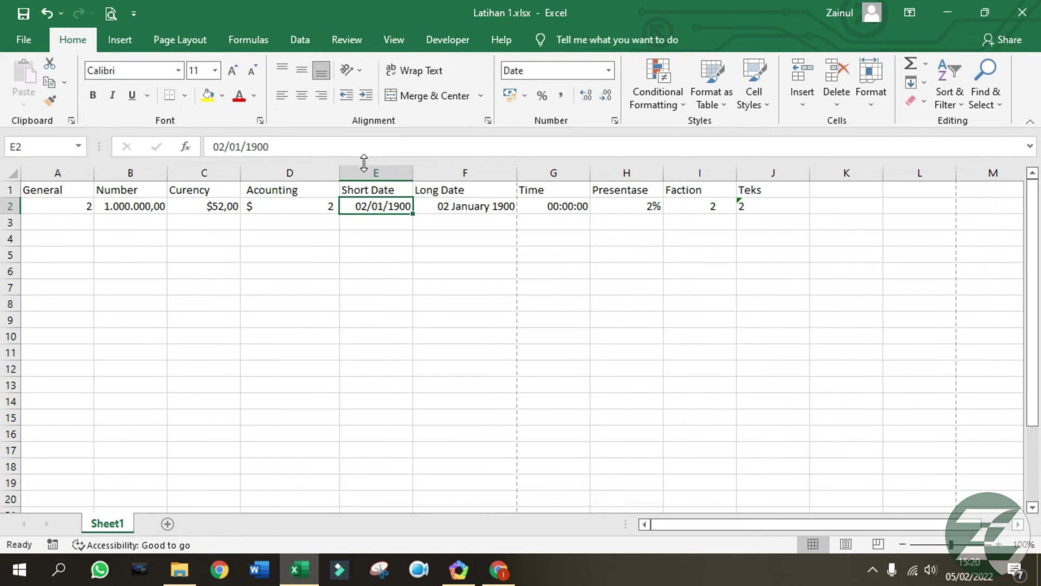
left_click_drag(340, 173, 325, 173)
left_click_drag(398, 173, 435, 173)
right_click(418, 205)
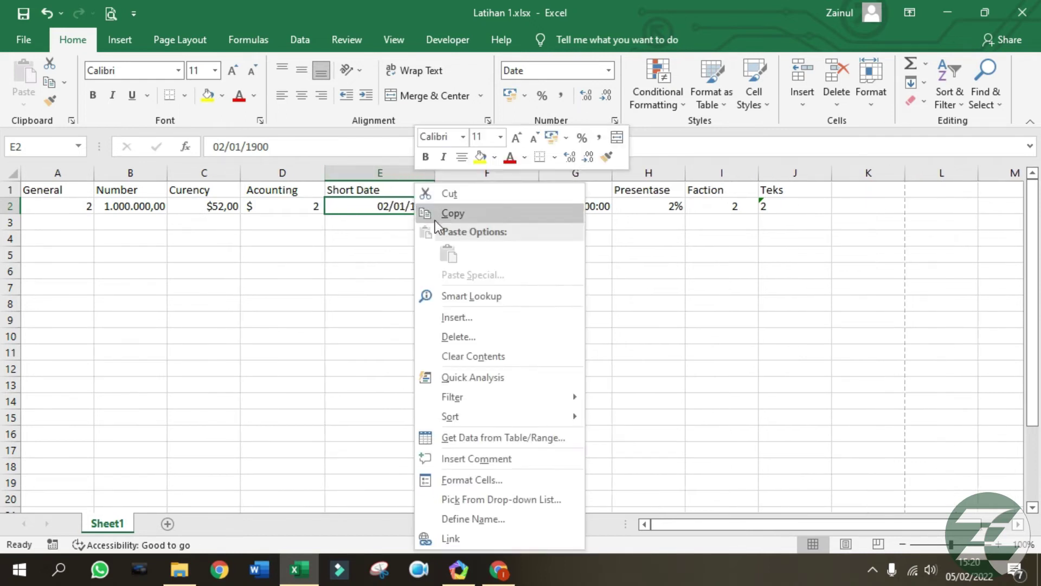
left_click(457, 477)
left_click_drag(450, 163, 747, 86)
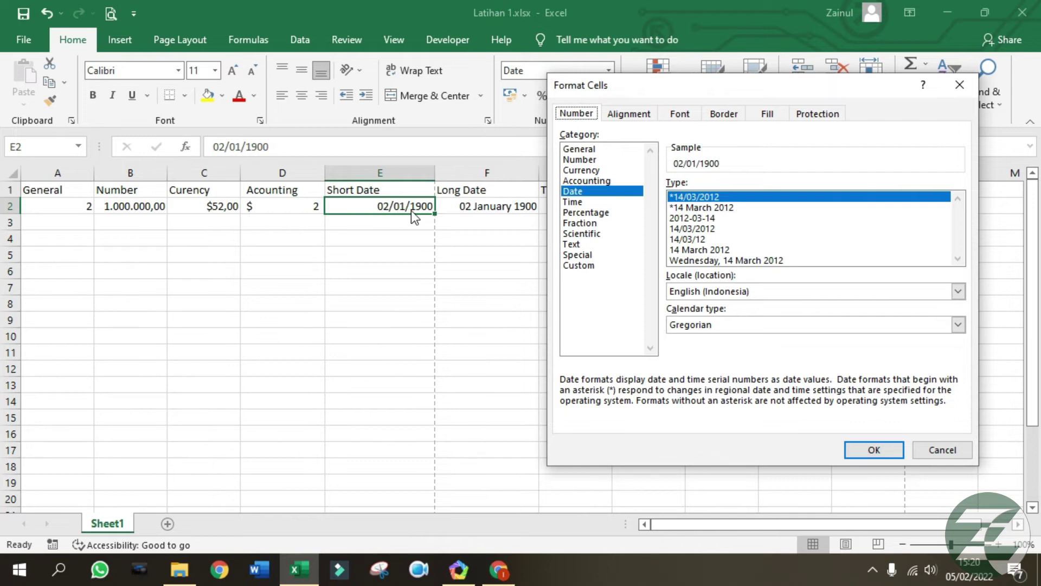
left_click(703, 218)
left_click(866, 449)
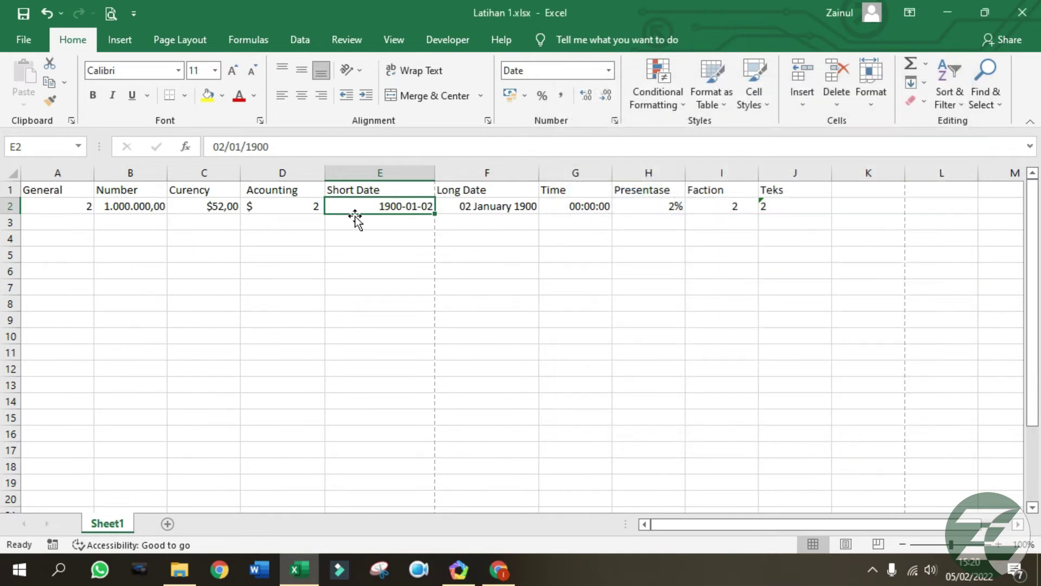
Reformat E2 as 'Monday, 02 January 1900' and widen column E to fit it.
right_click(421, 205)
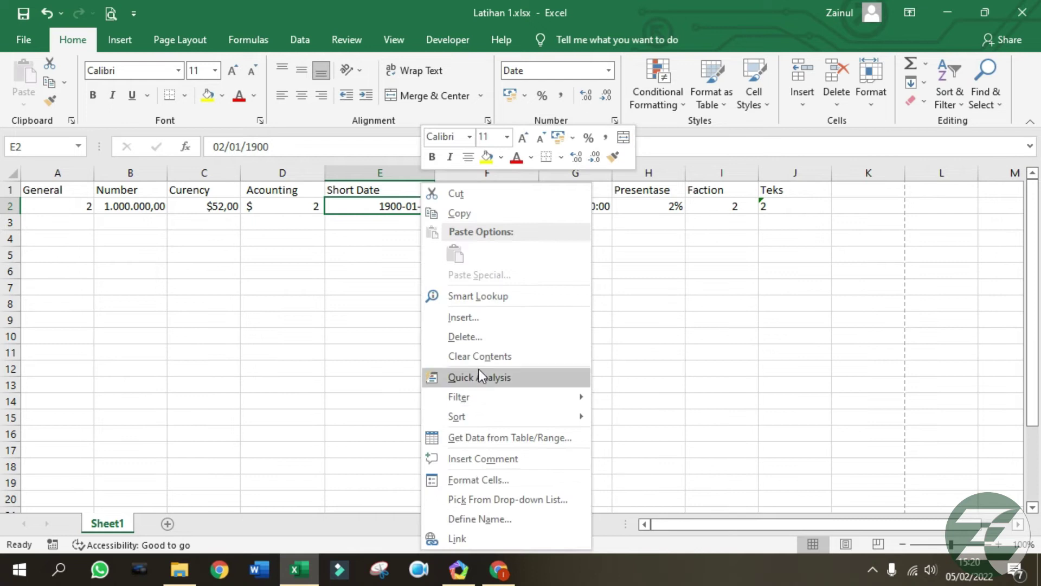
left_click(481, 478)
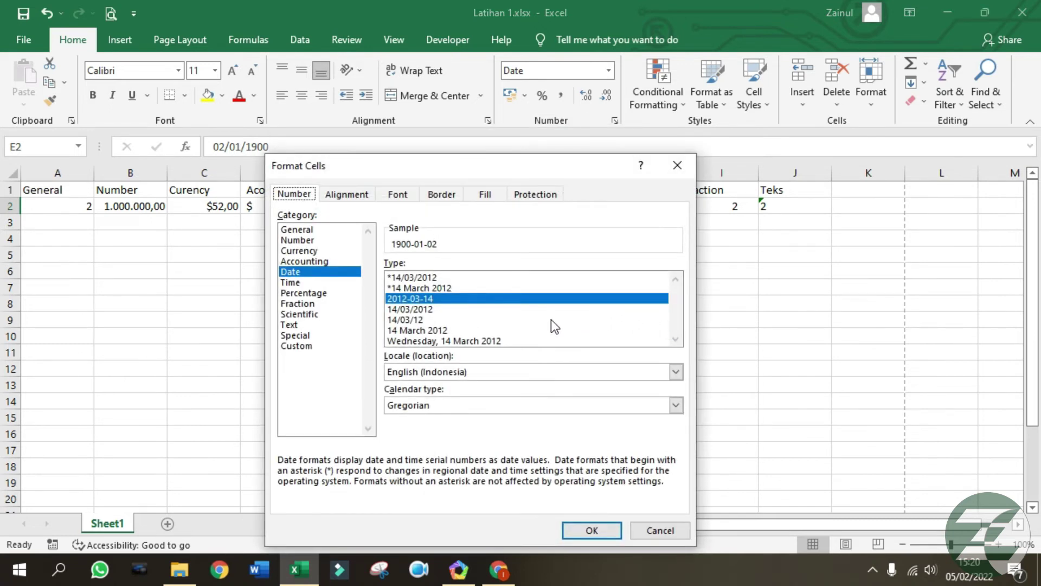
left_click(463, 343)
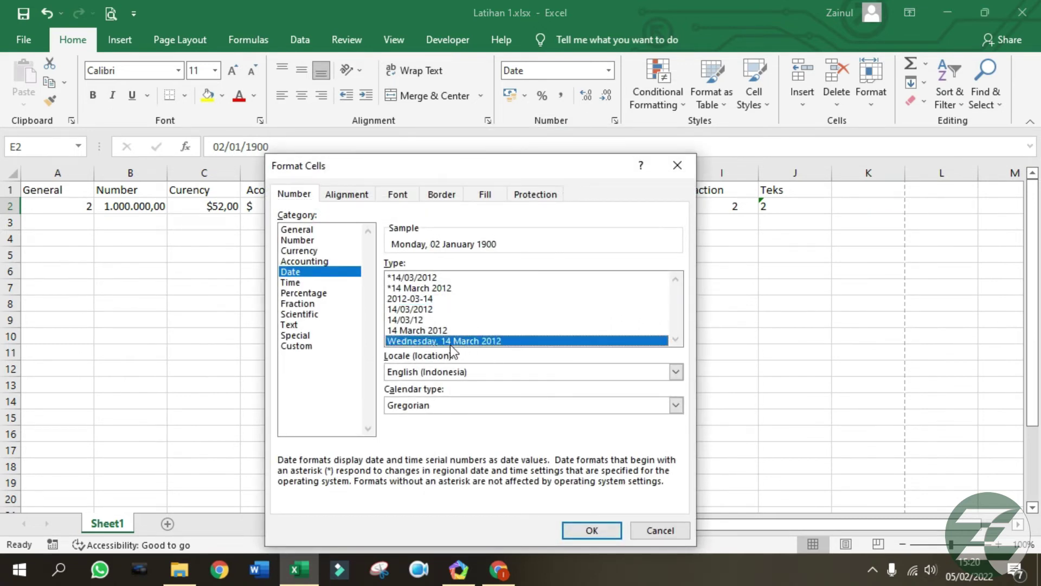
left_click(591, 532)
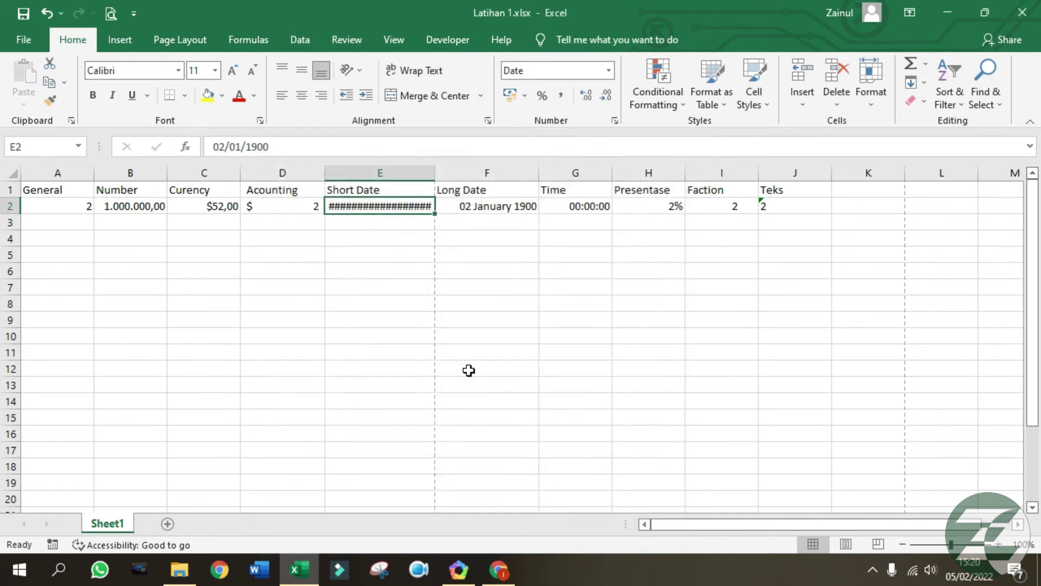
left_click_drag(436, 171, 479, 171)
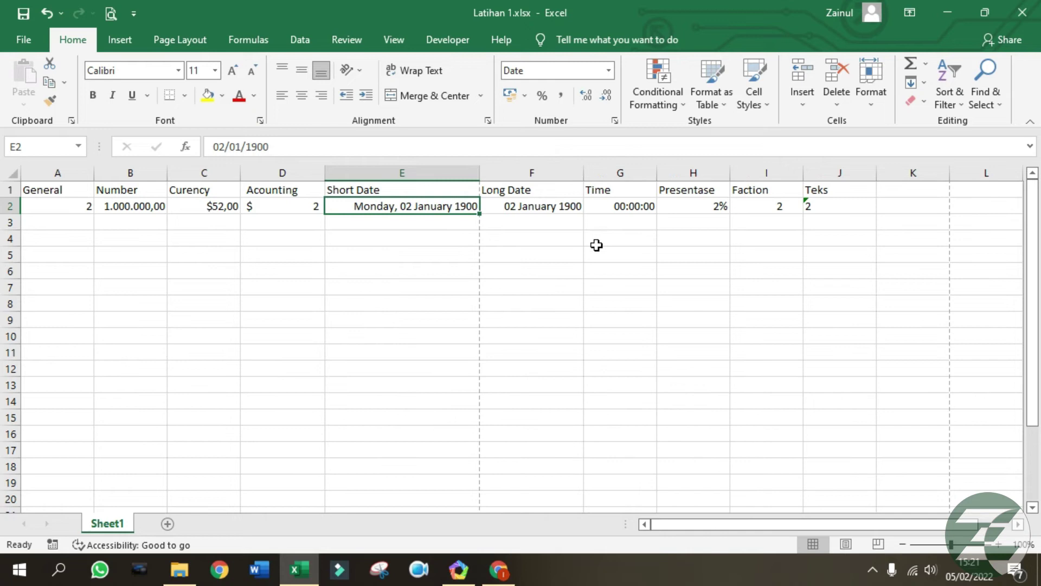
Apply the plain '14 March 2012' long date format to F2.
left_click(548, 206)
right_click(519, 209)
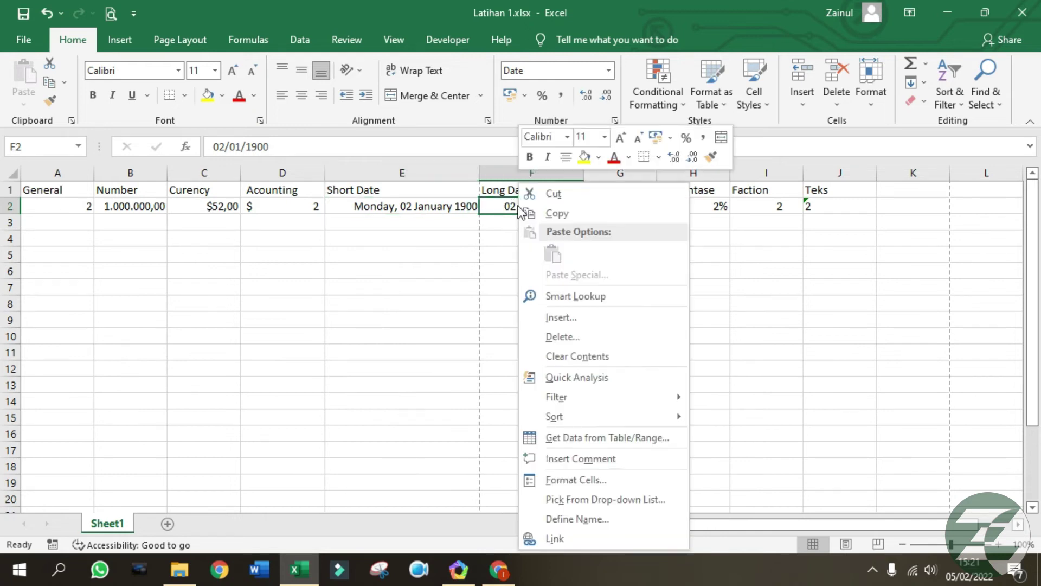
left_click(545, 480)
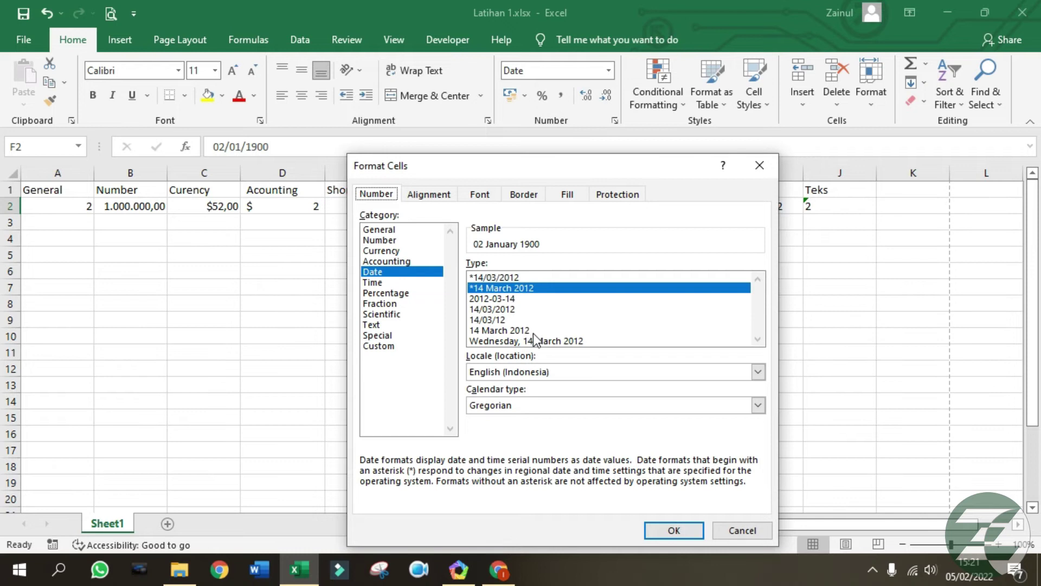
left_click(532, 331)
left_click(685, 532)
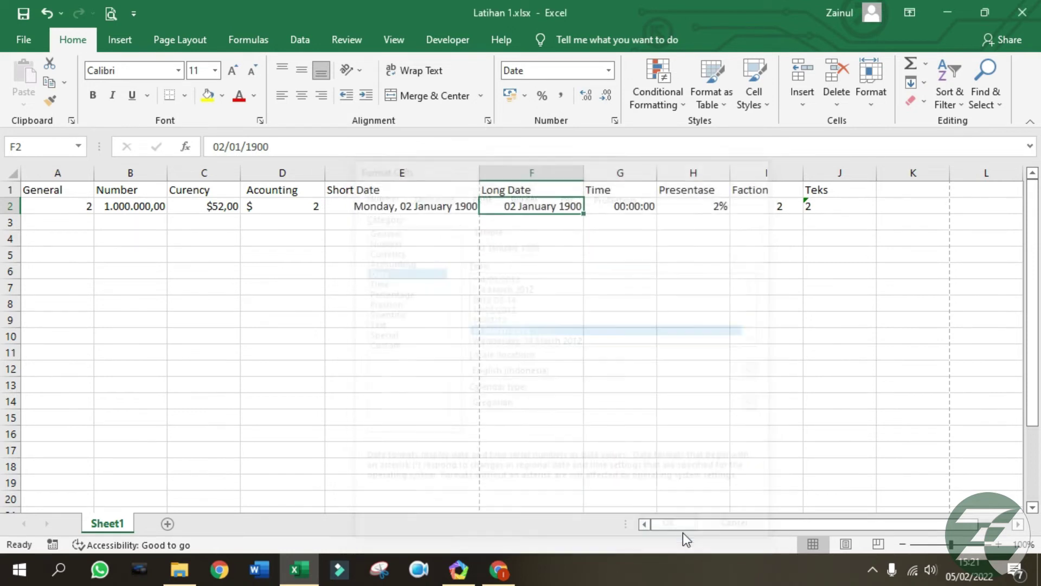
Switch F2's date locale to Indonesian and apply the '14 Maret 2012' format.
right_click(530, 205)
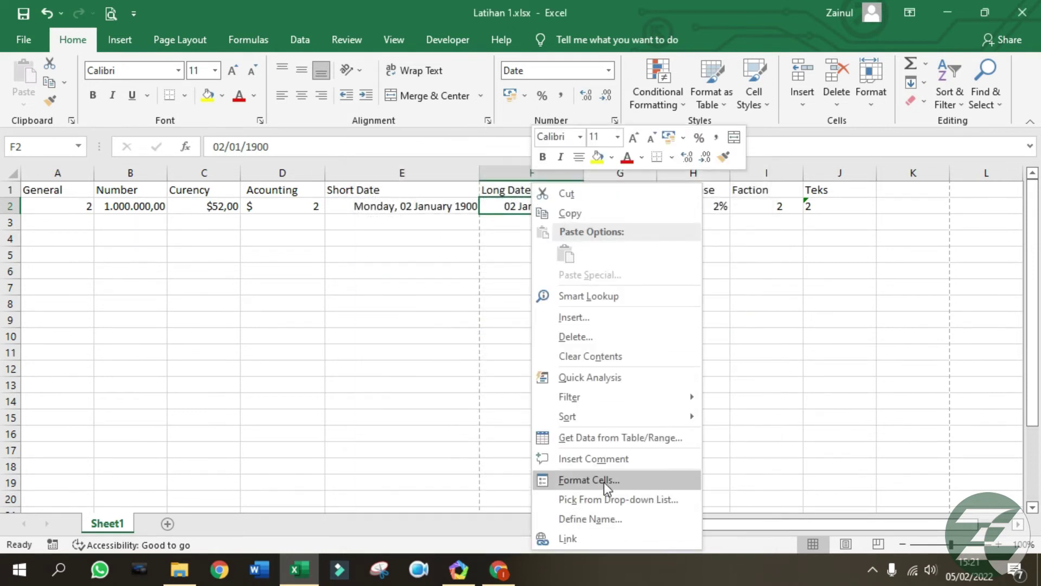
left_click(603, 478)
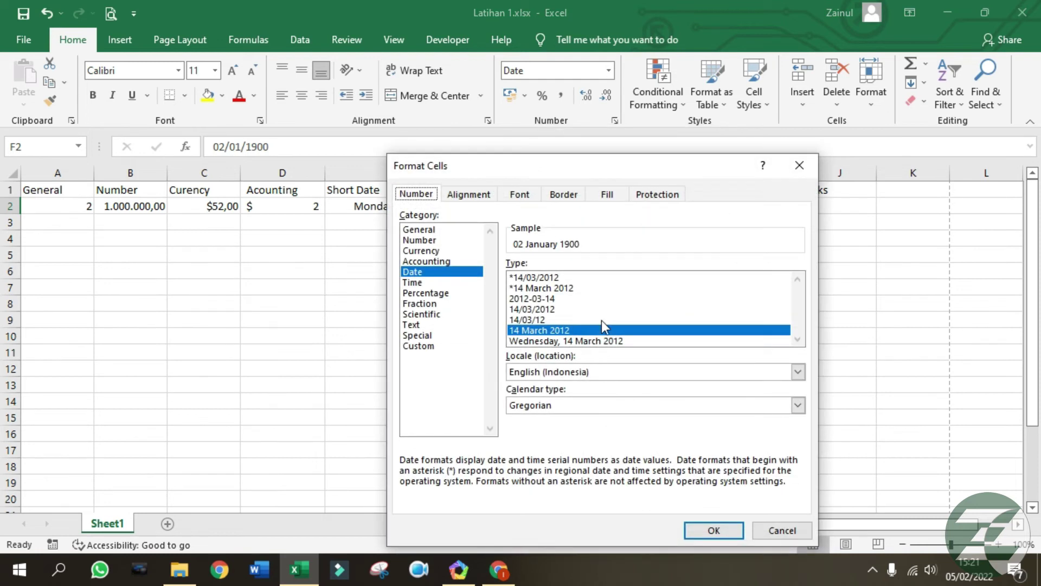
left_click(562, 375)
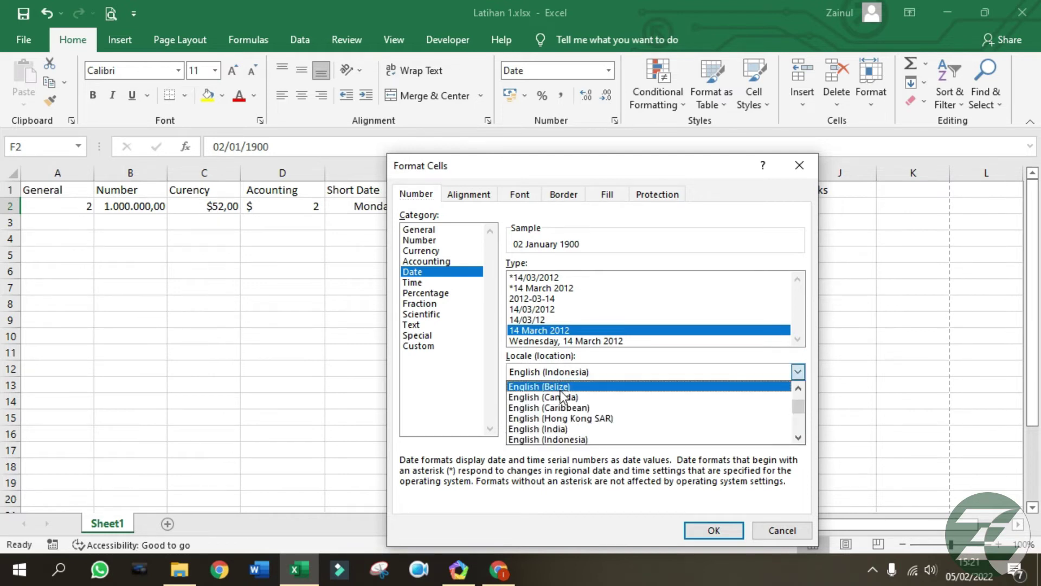
left_click_drag(799, 410, 799, 413)
scroll(650, 441, "up", 1)
scroll(638, 424, "down", 3)
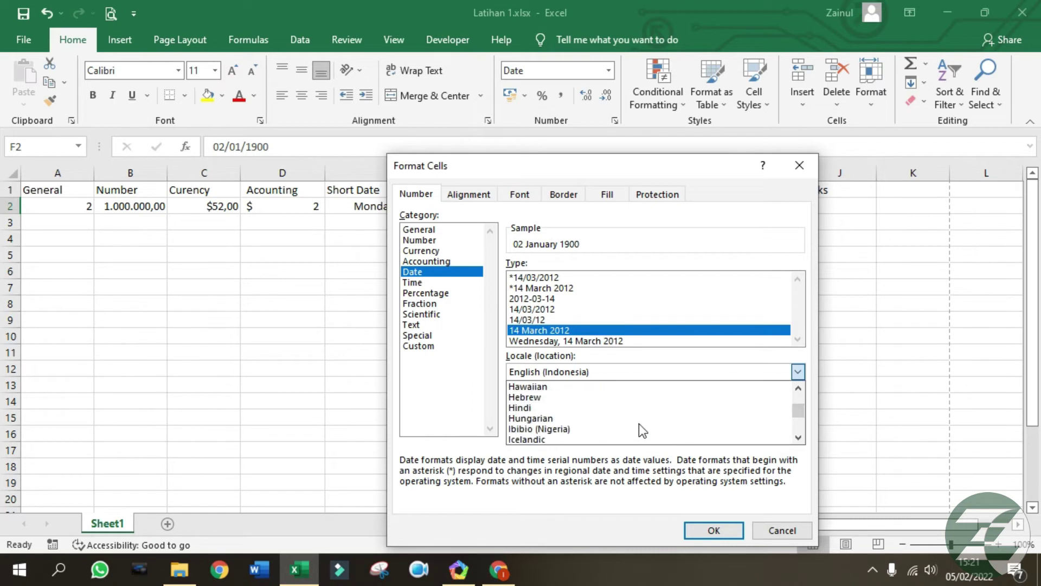
scroll(634, 420, "up", 1)
scroll(633, 416, "down", 3)
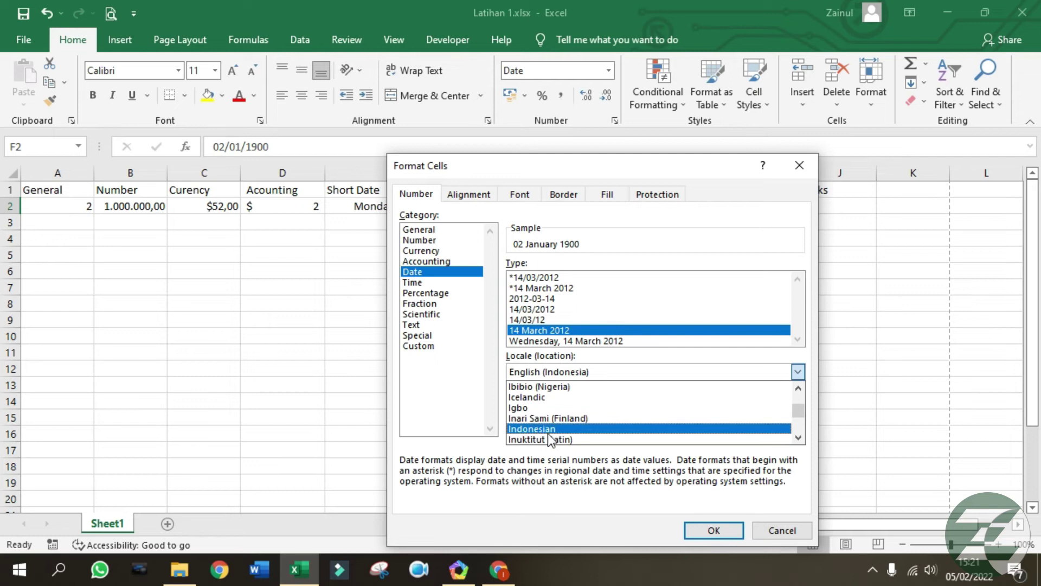
left_click(549, 432)
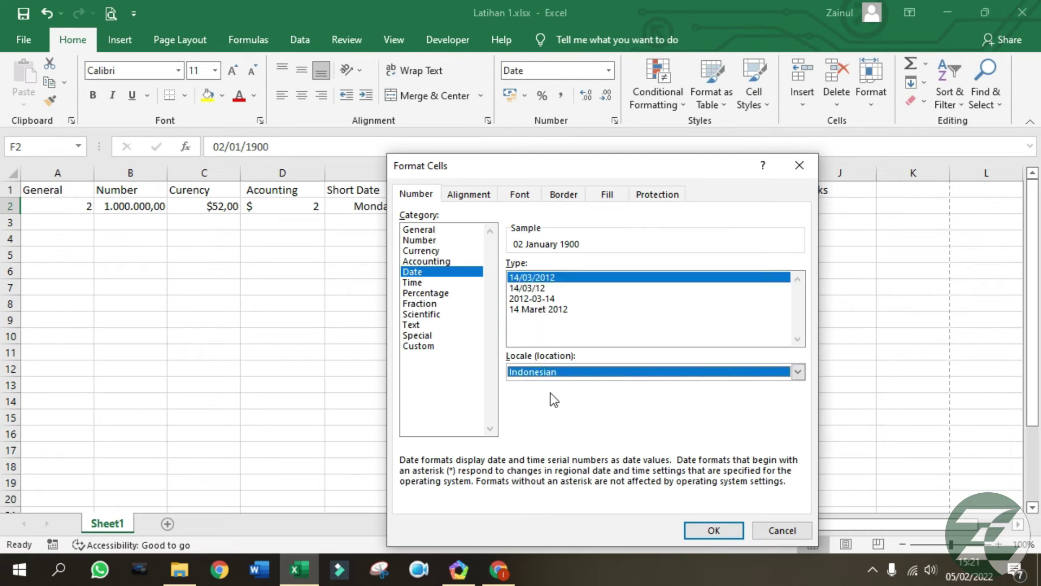
left_click(558, 311)
left_click(721, 528)
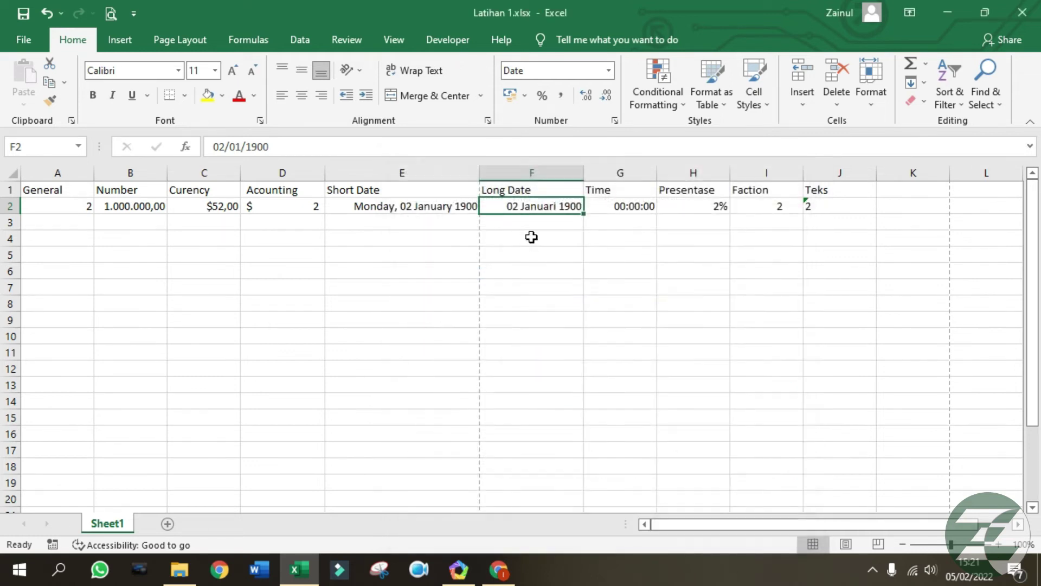
left_click(678, 250)
left_click(632, 207)
left_click(468, 288)
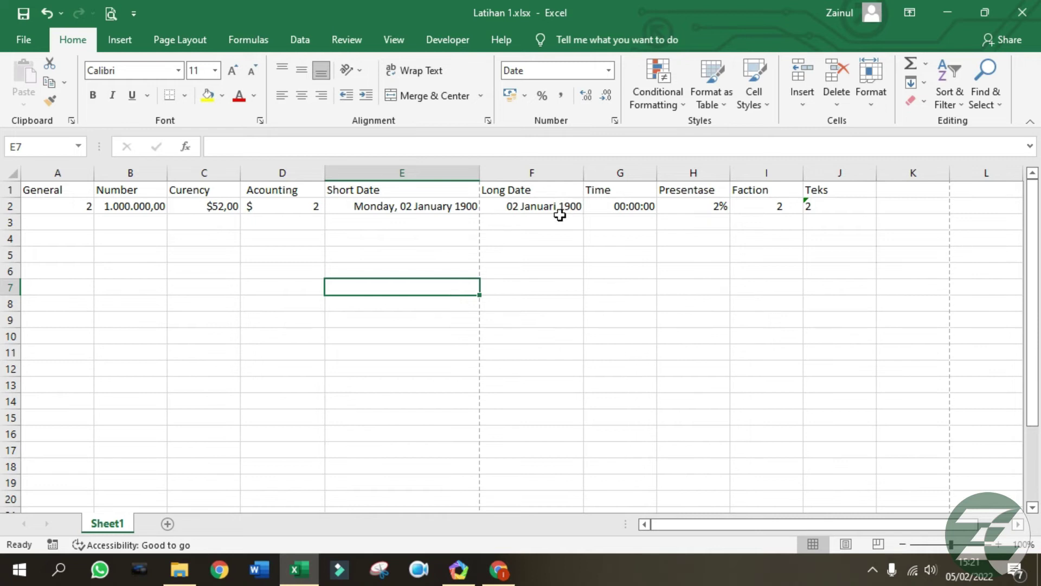
left_click(539, 209)
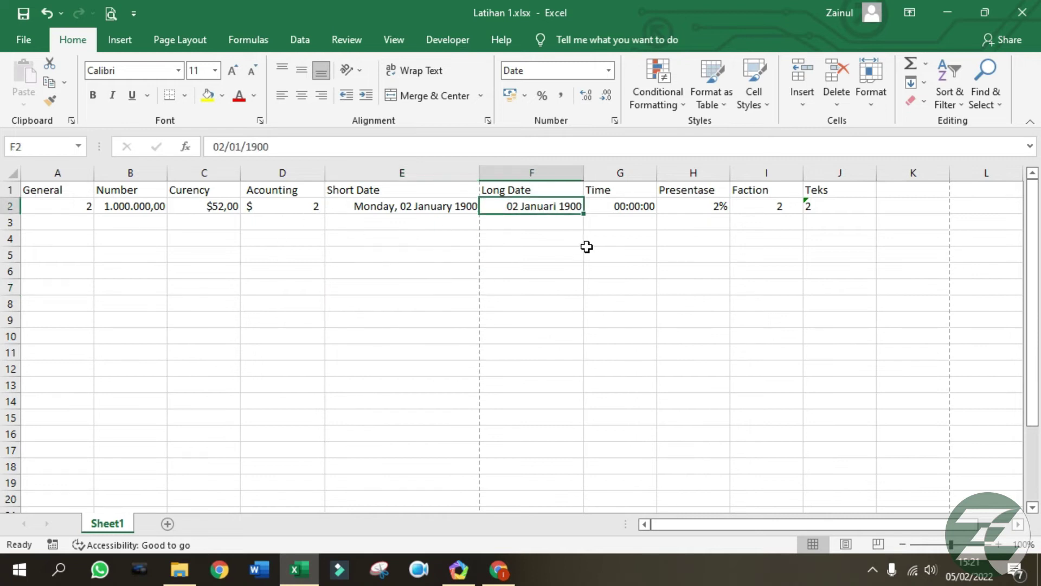
left_click(602, 282)
left_click(551, 267)
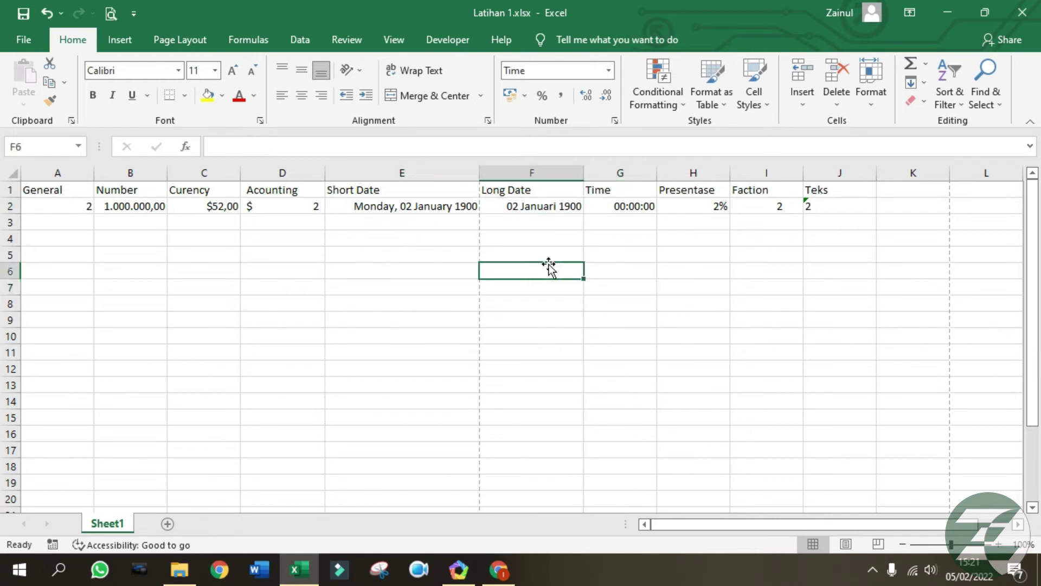
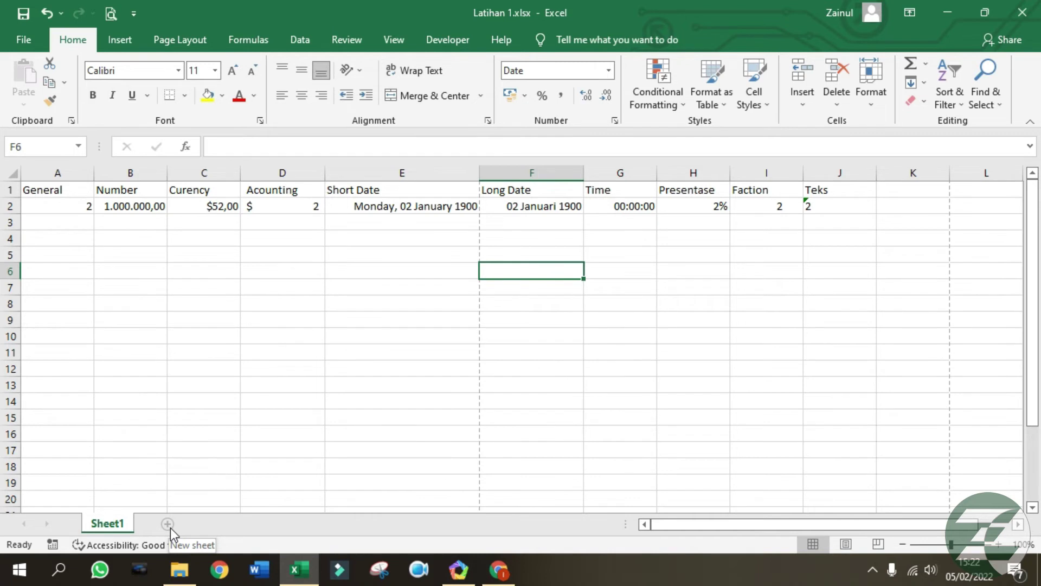
Draw a rectangle shape over cells A5:C9.
left_click(122, 43)
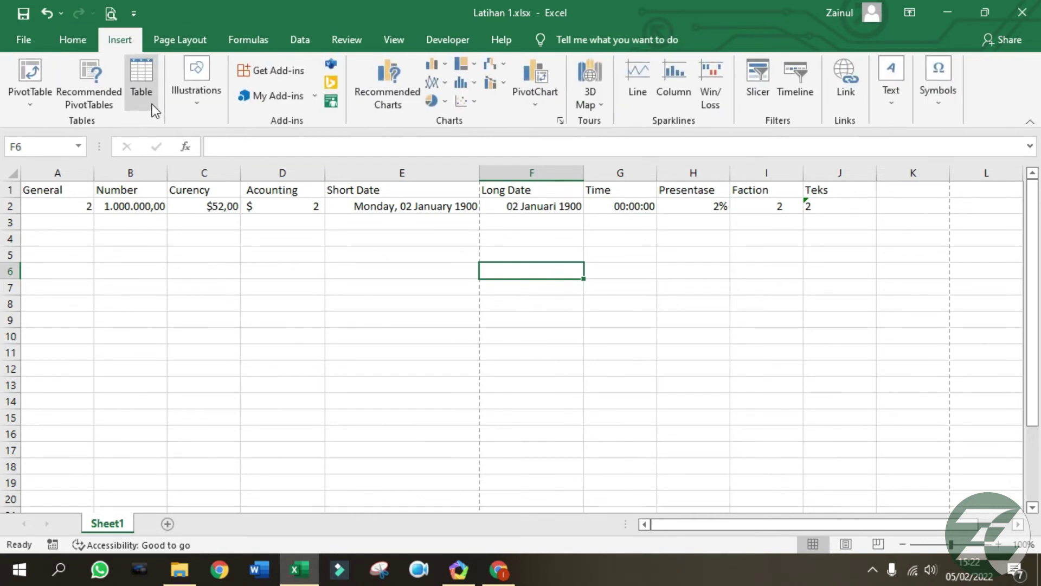
left_click(175, 302)
left_click(102, 271)
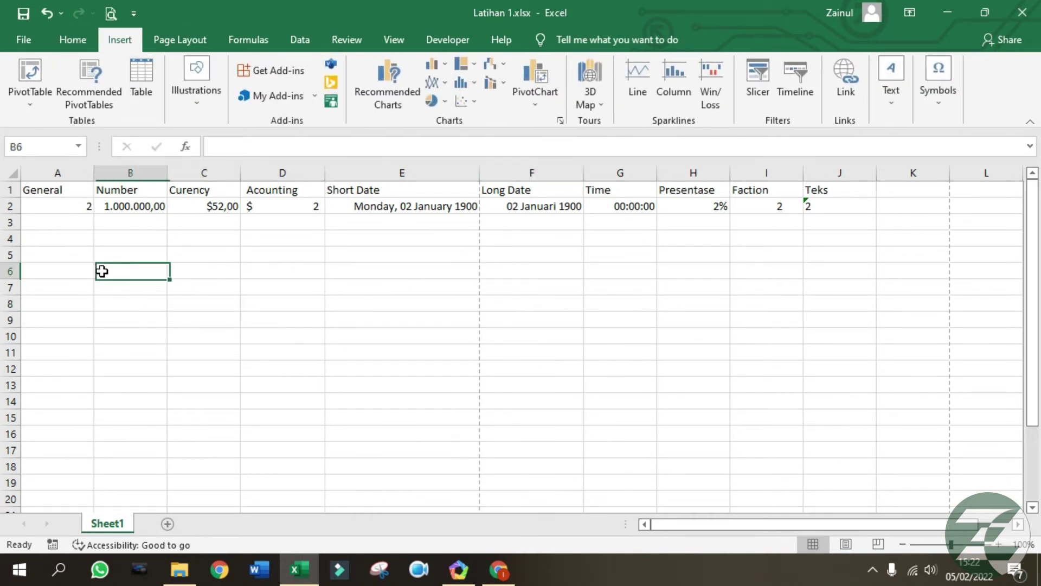
left_click(73, 253)
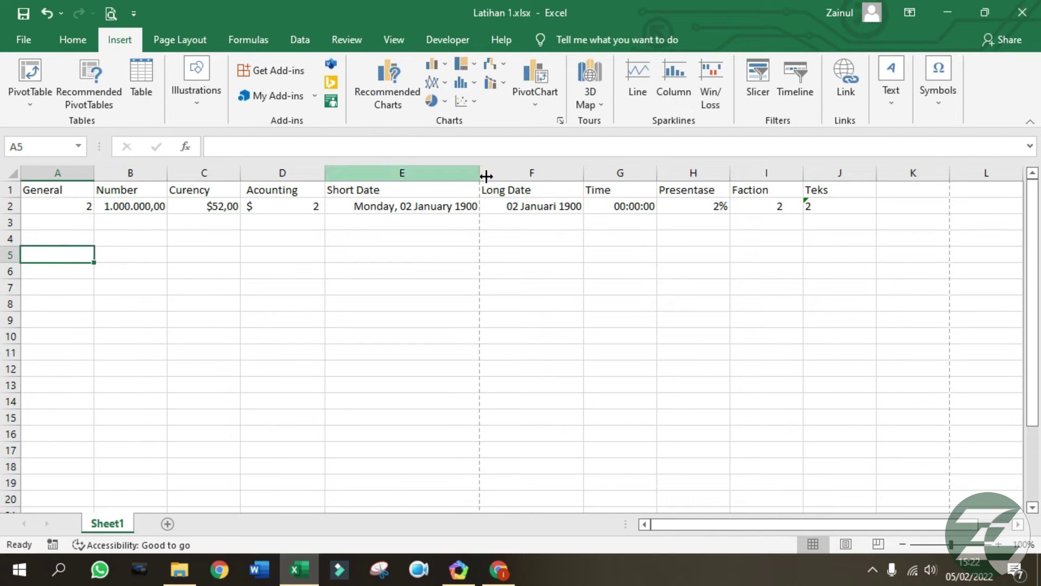
left_click(196, 103)
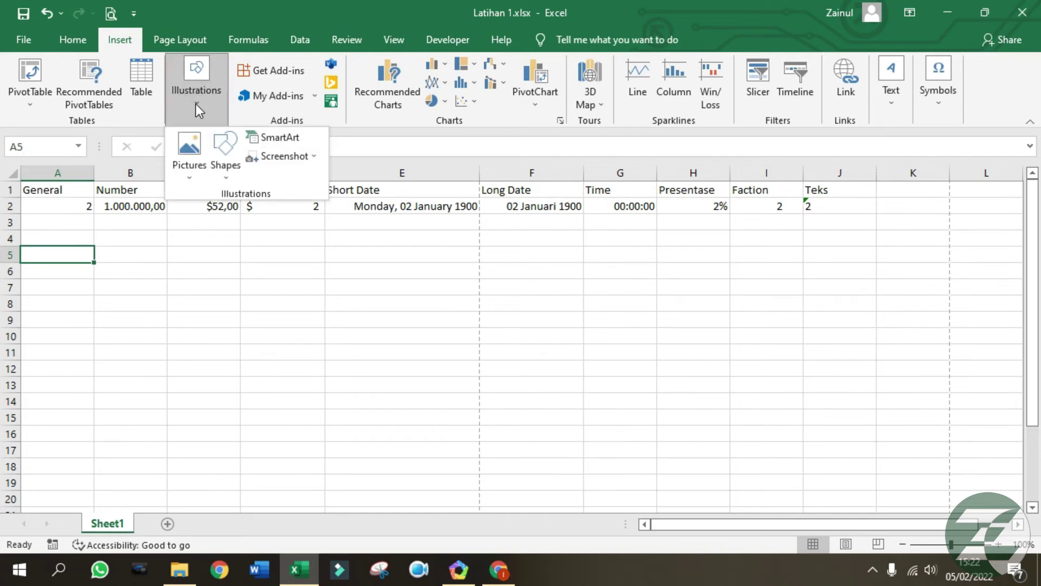
left_click(229, 180)
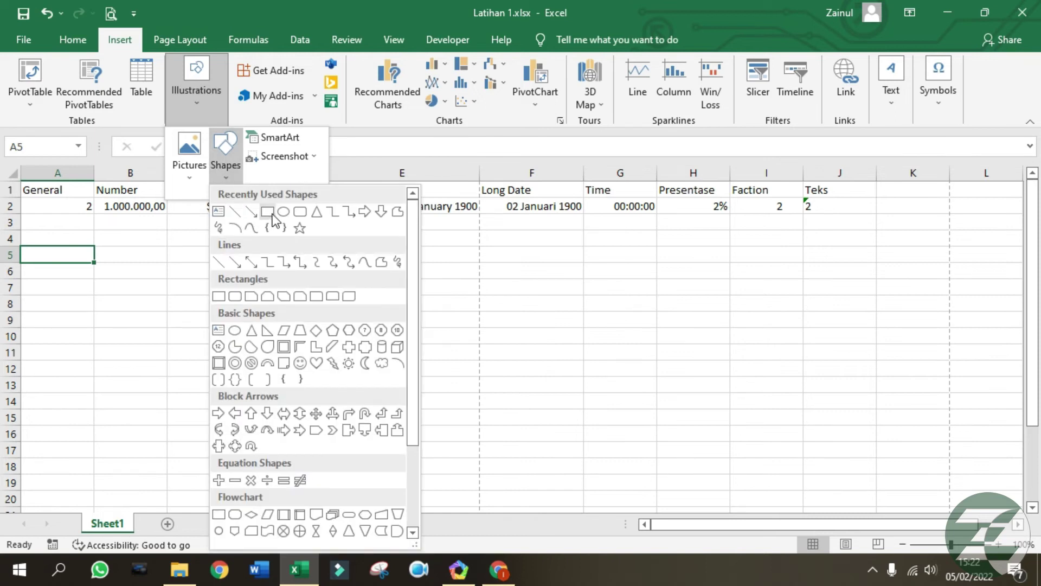
left_click(267, 211)
left_click_drag(38, 245, 282, 314)
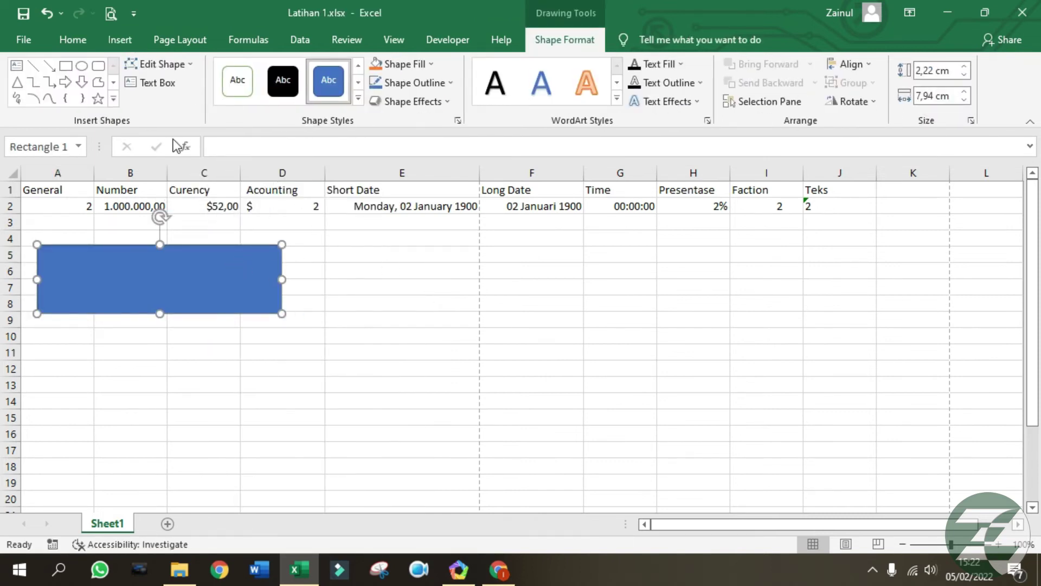
Add an oval across column E and a right arrow across columns G to J.
left_click(82, 66)
left_click_drag(308, 242, 557, 316)
left_click(65, 82)
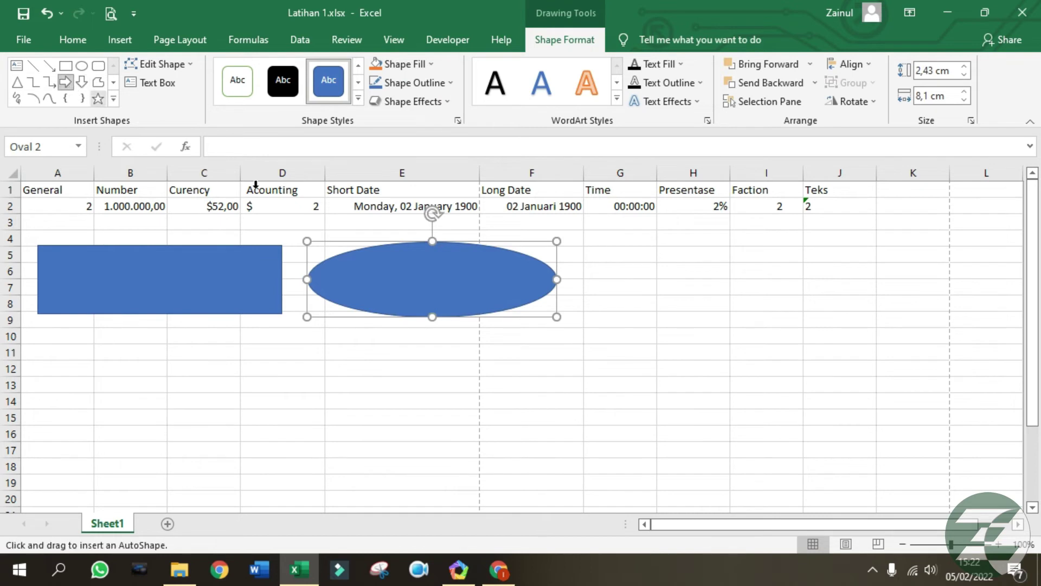
left_click_drag(597, 256, 827, 293)
left_click(606, 403)
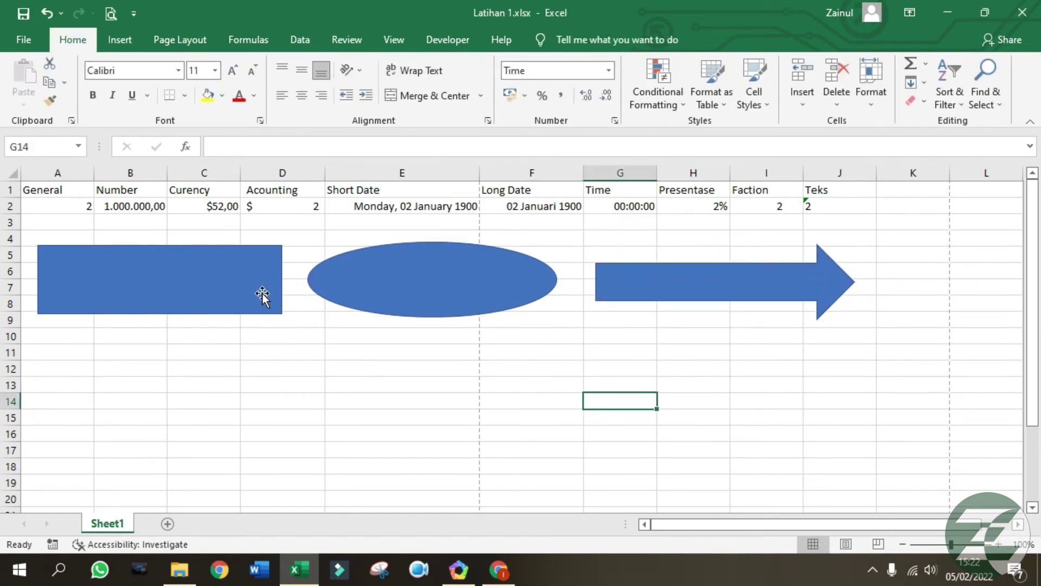
left_click(245, 281)
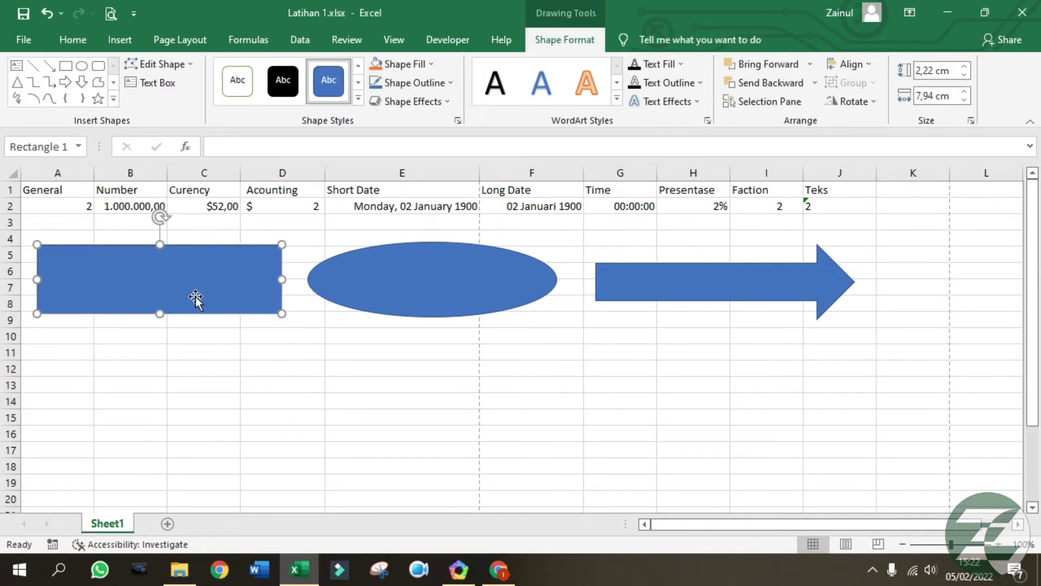
Type 'LATIHAN 1' inside the rectangle.
right_click(178, 266)
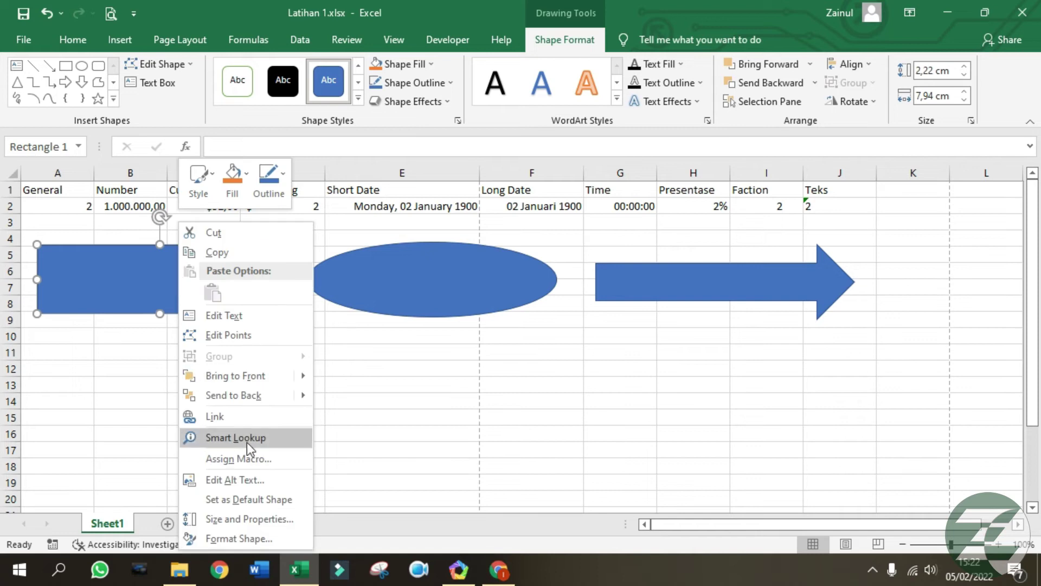
left_click(255, 321)
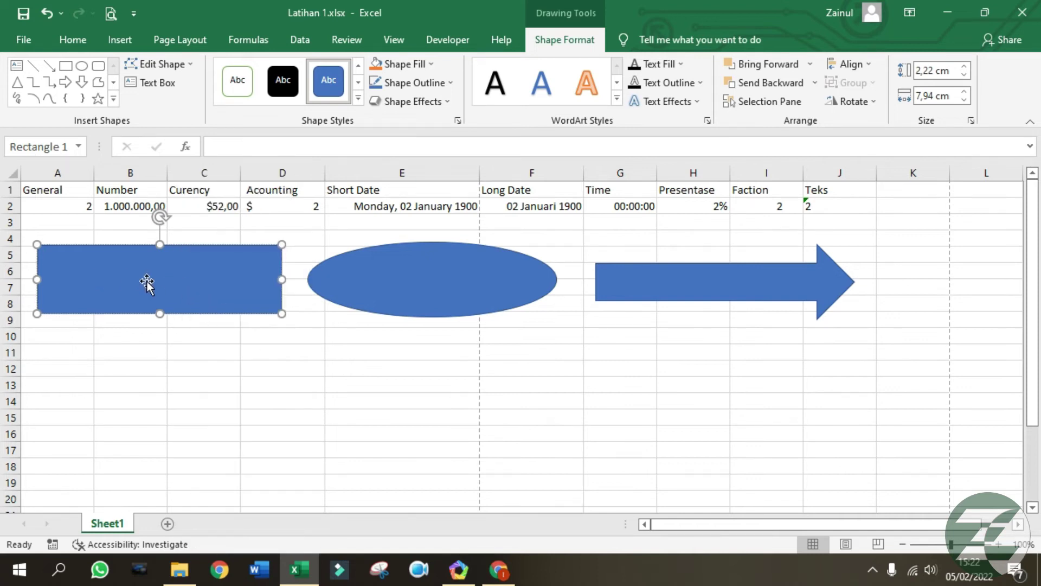
type("LATIHAN 1")
left_click(230, 341)
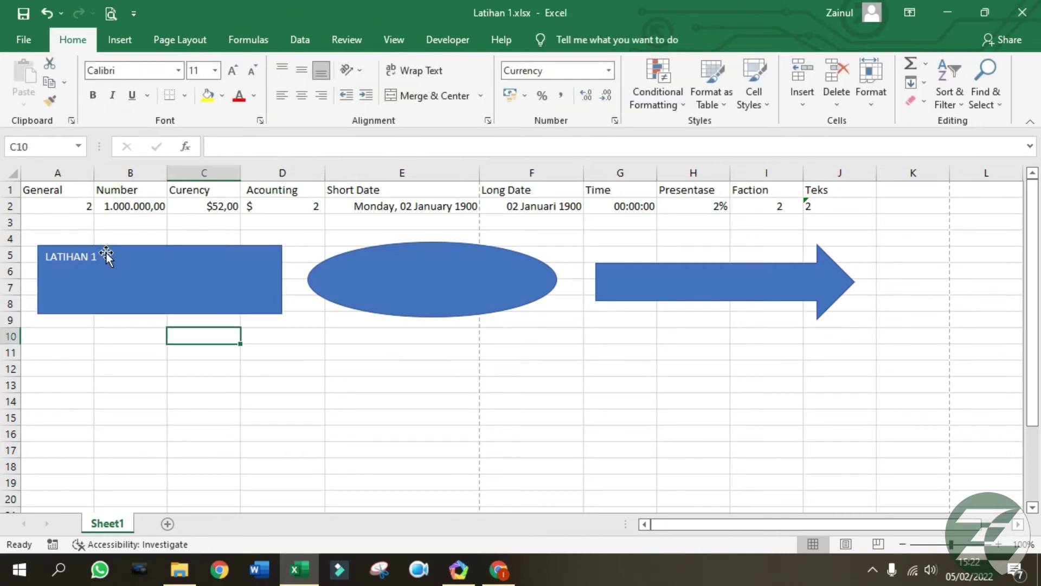
left_click(106, 253)
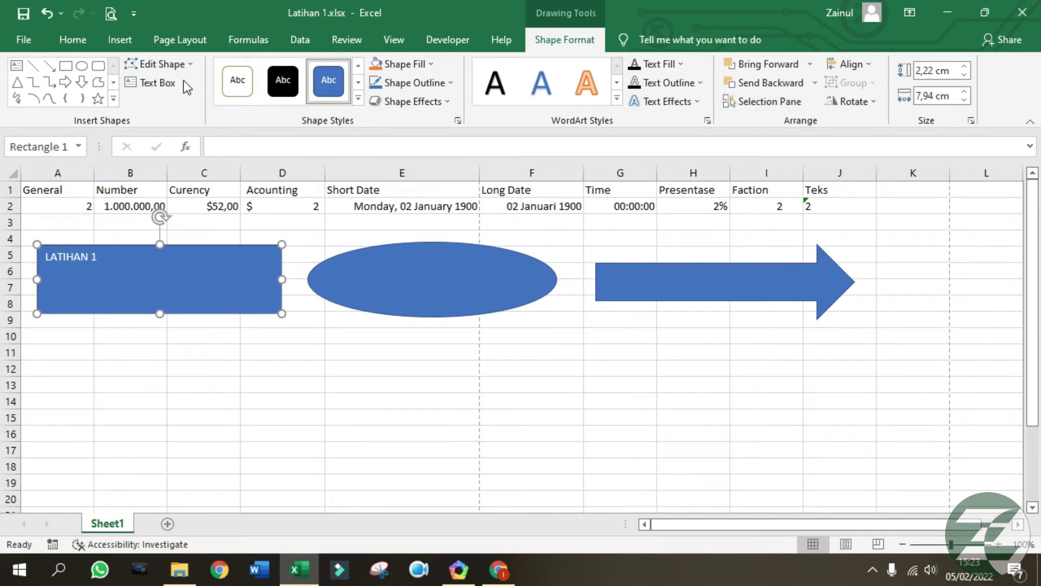
Centre the LATIHAN 1 text horizontally and vertically and enlarge it to 36 points.
left_click(73, 40)
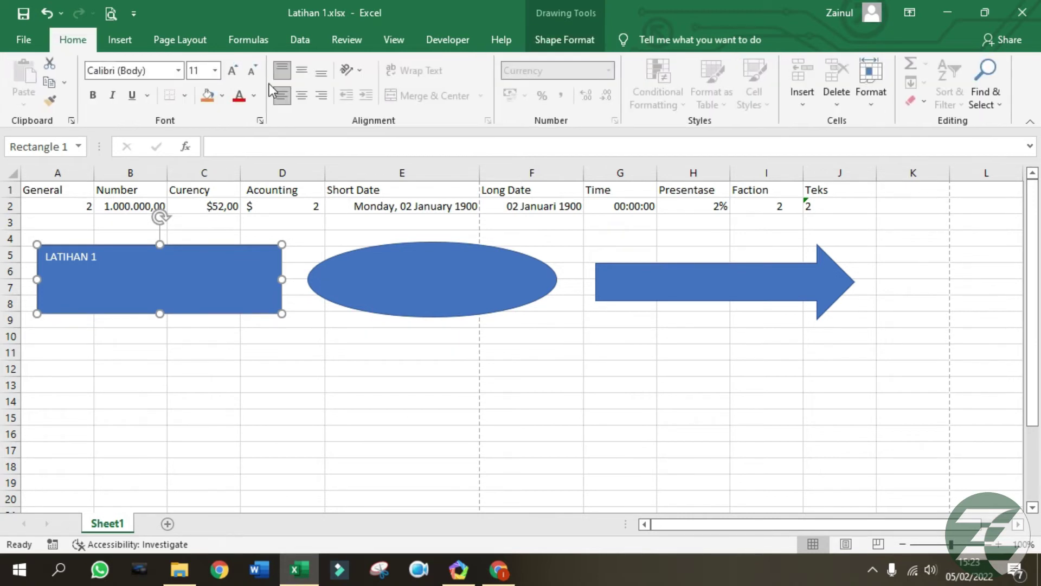
left_click(303, 97)
left_click(302, 72)
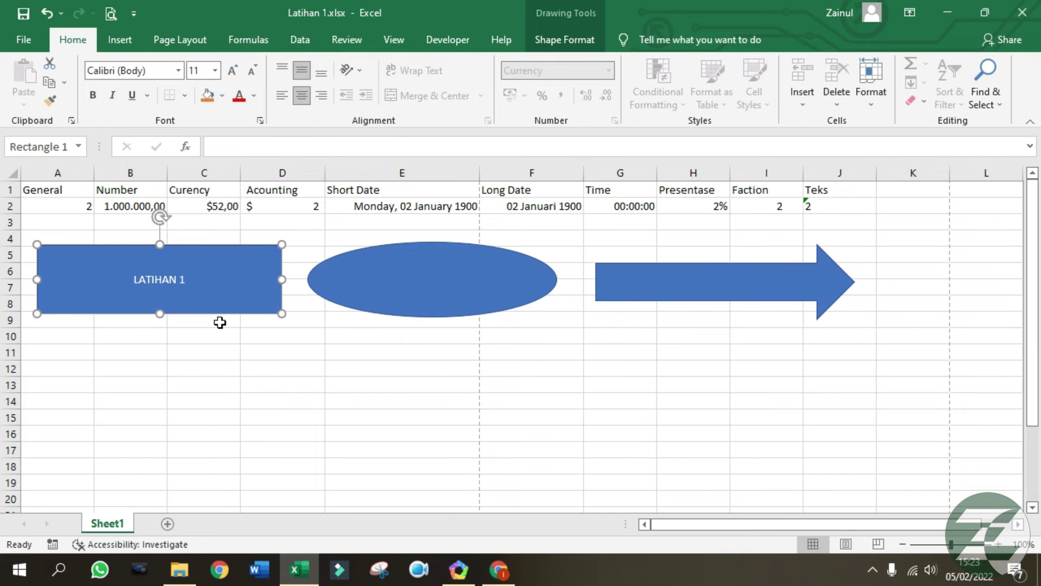
left_click(233, 71)
left_click(233, 70)
left_click(233, 70)
left_click(233, 71)
left_click(233, 70)
left_click(234, 70)
left_click(233, 70)
left_click(234, 71)
left_click(233, 70)
left_click(287, 386)
left_click(271, 307)
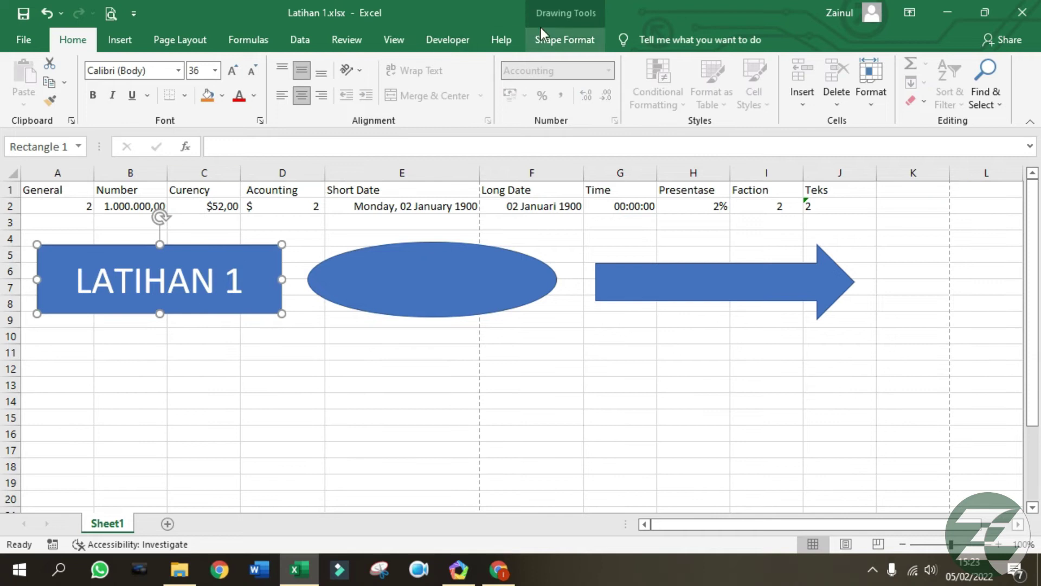
Apply the Round bevel effect to the rectangle.
left_click(567, 39)
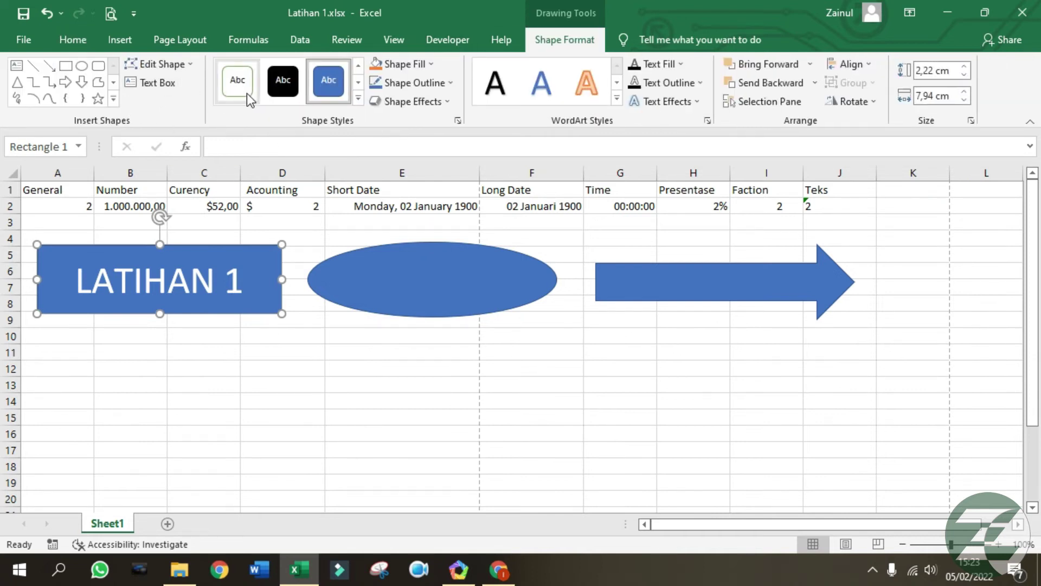
left_click(437, 103)
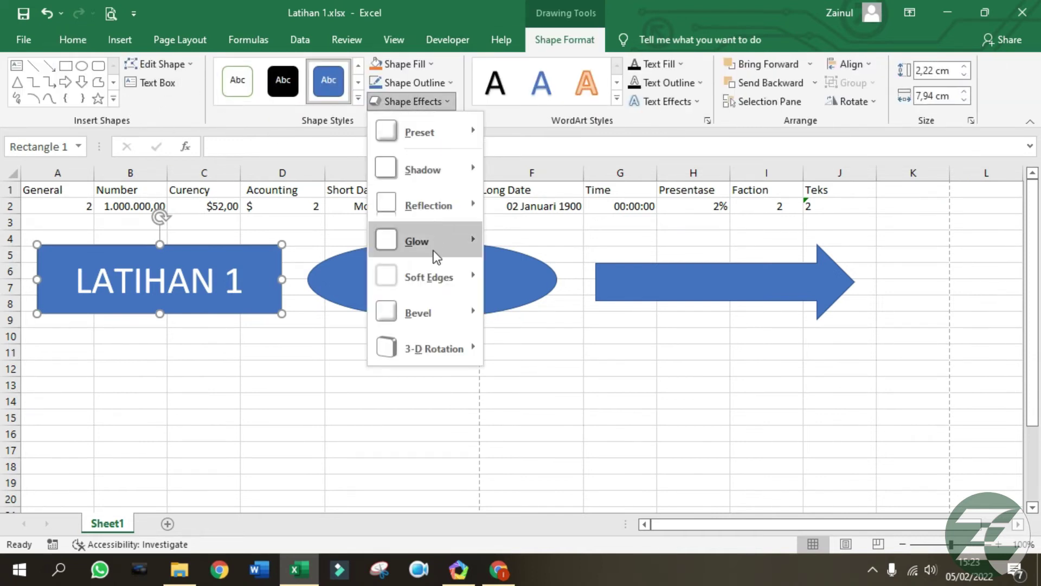
mouse_move(434, 317)
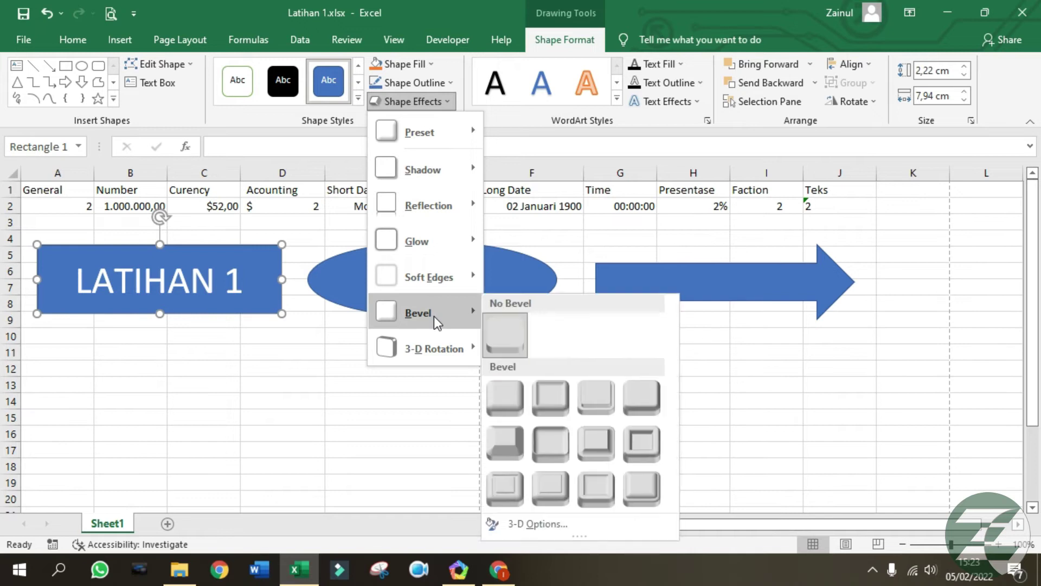
left_click(508, 412)
left_click(362, 383)
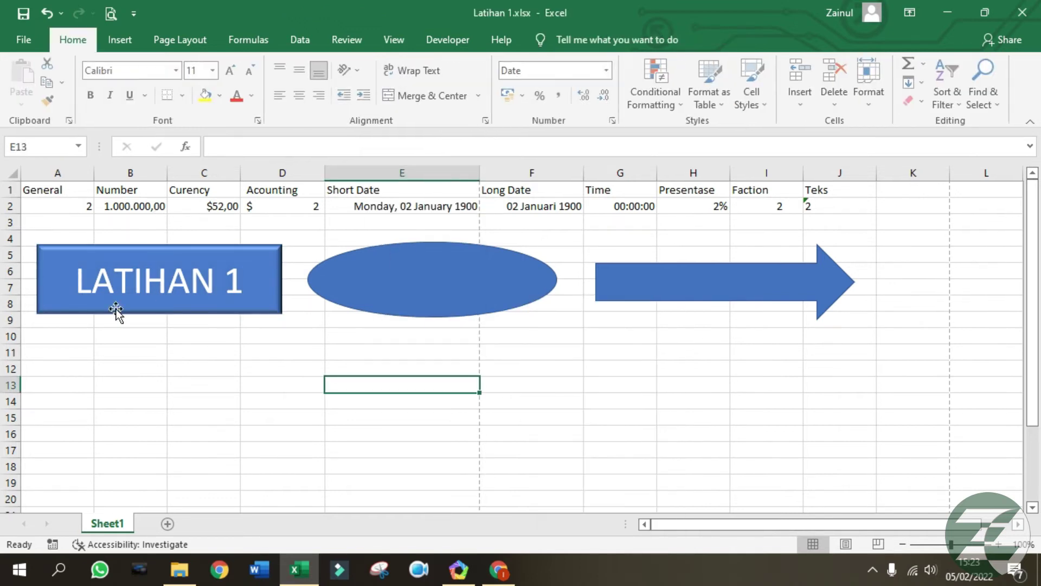
Fill the oval with green.
left_click(189, 287)
left_click(400, 332)
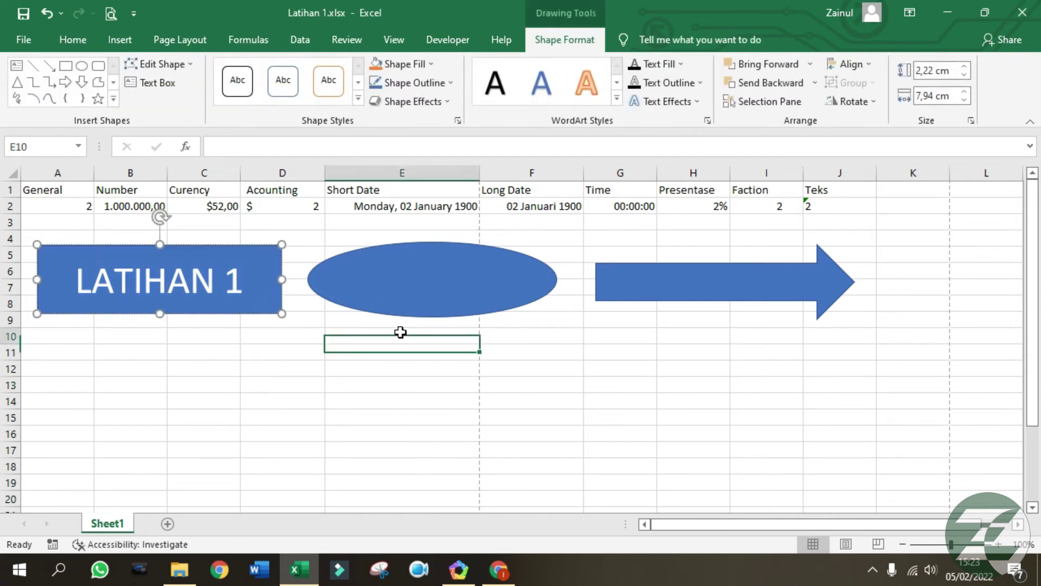
left_click(424, 288)
left_click(412, 64)
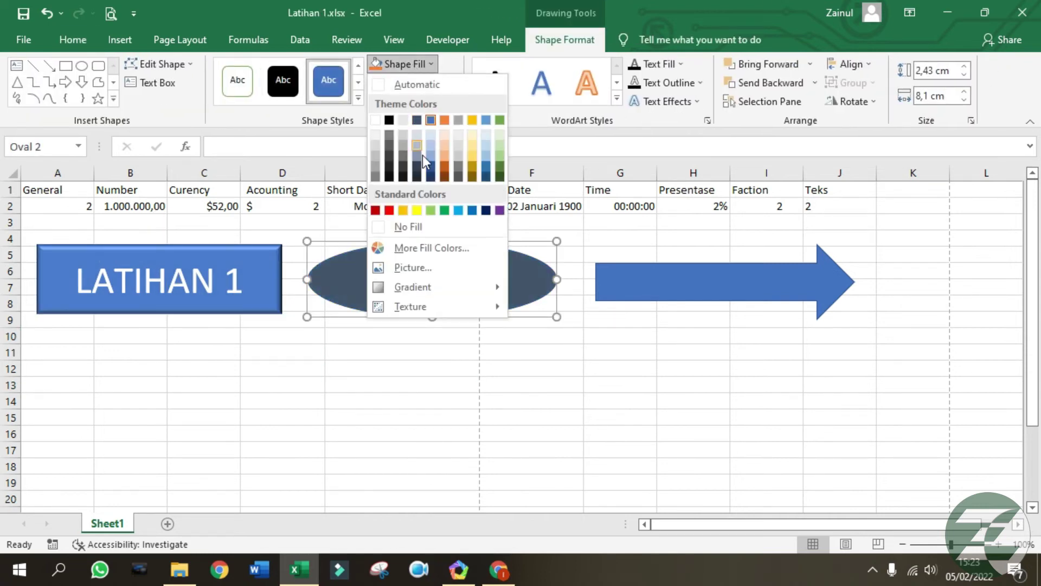
left_click(444, 210)
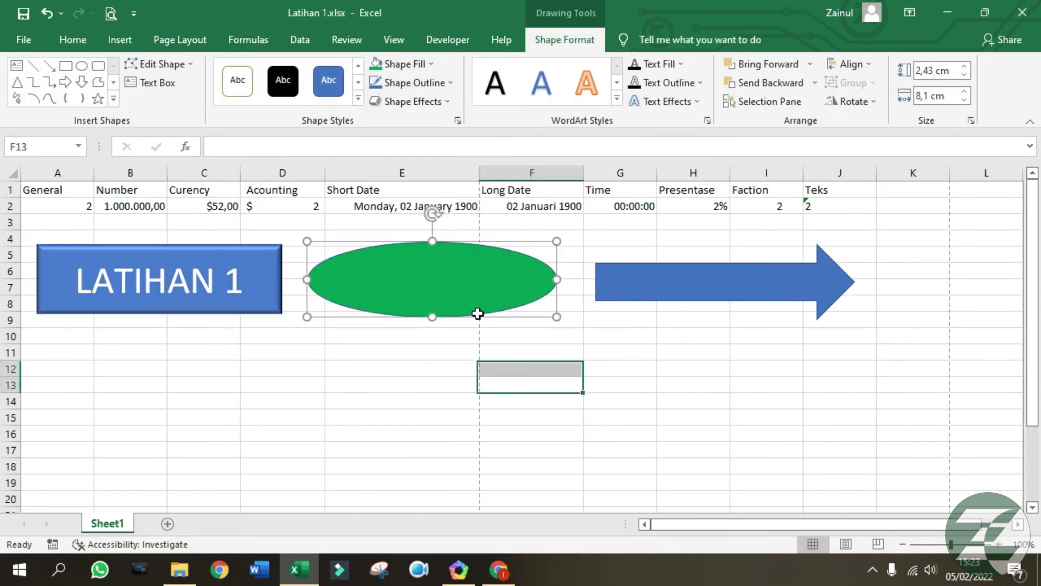
Add centred, enlarged 'LATIHAN 2' text inside the oval.
right_click(450, 285)
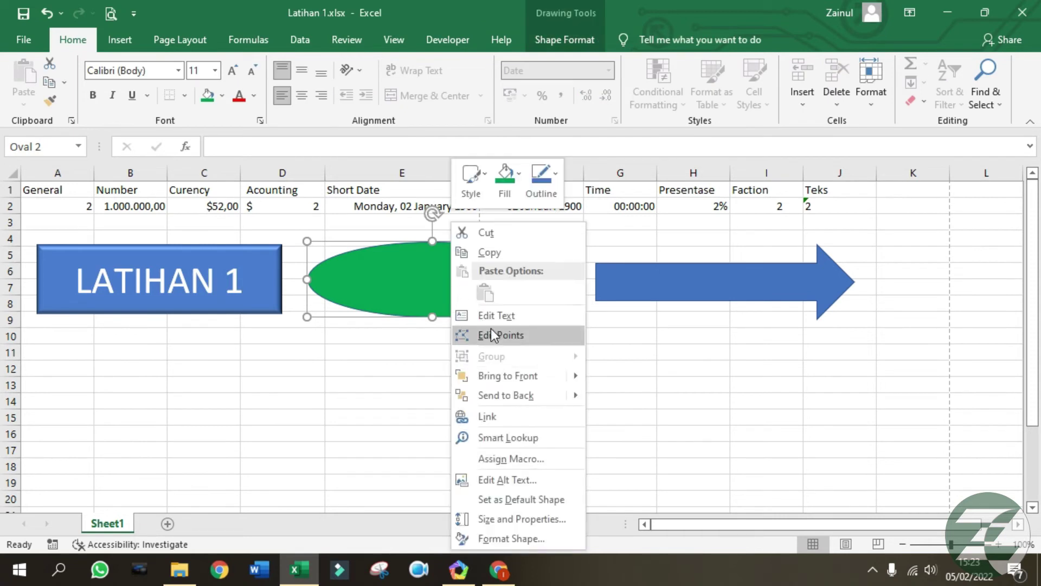
left_click(494, 315)
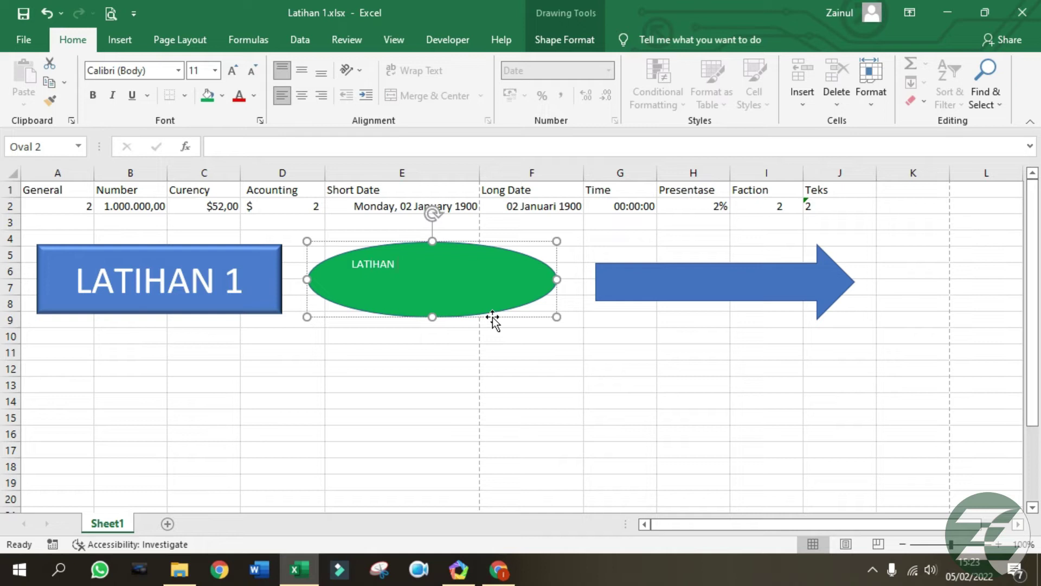
left_click(487, 317)
left_click(566, 38)
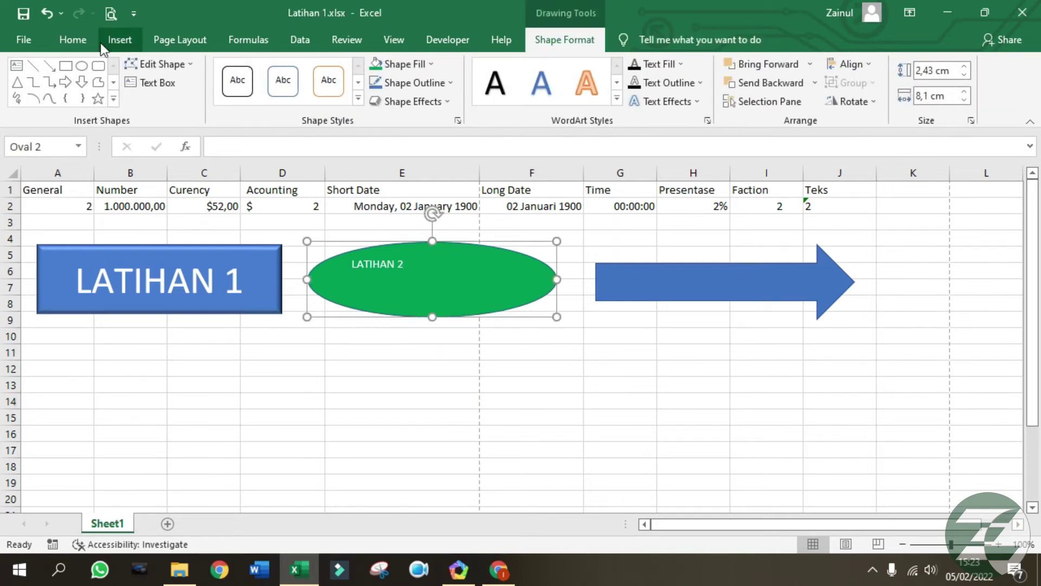
left_click(73, 40)
left_click(301, 94)
left_click(305, 75)
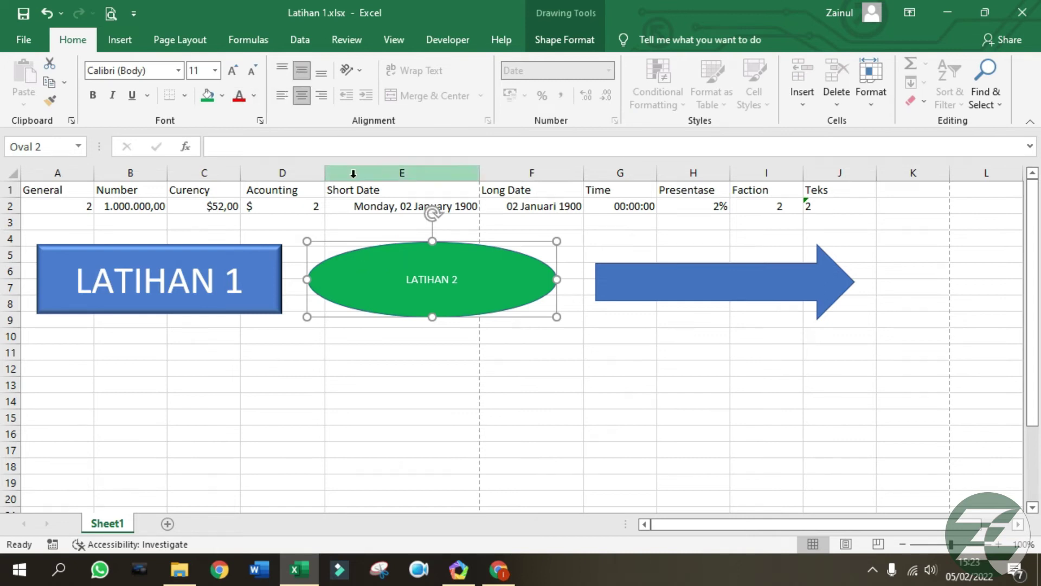
left_click(234, 71)
left_click(233, 71)
left_click(234, 70)
left_click(233, 70)
left_click(233, 71)
left_click(233, 71)
left_click(234, 70)
left_click(233, 71)
Apply the Convex bevel effect to the oval.
left_click(579, 43)
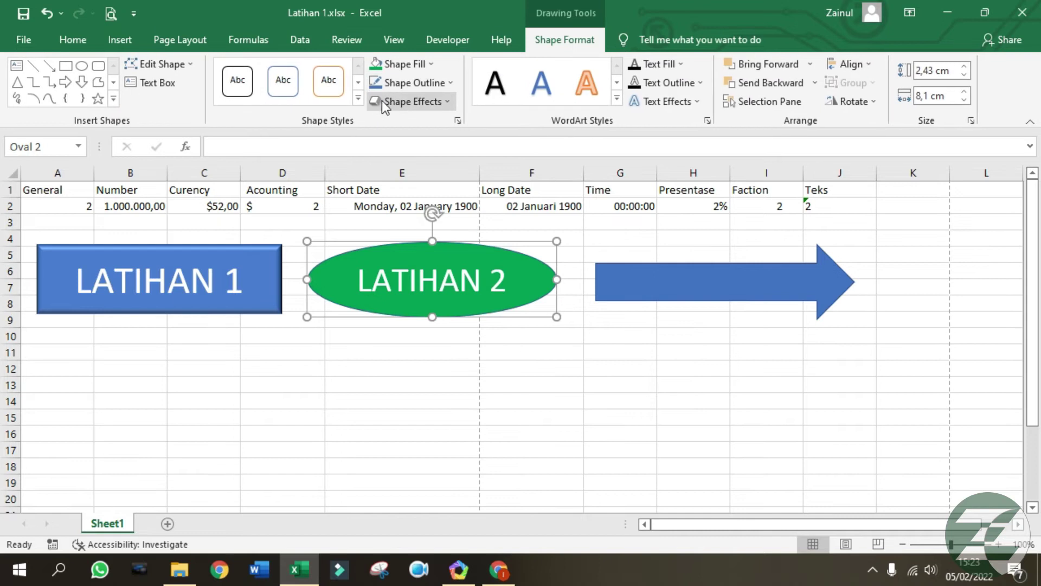
left_click(400, 104)
mouse_move(438, 330)
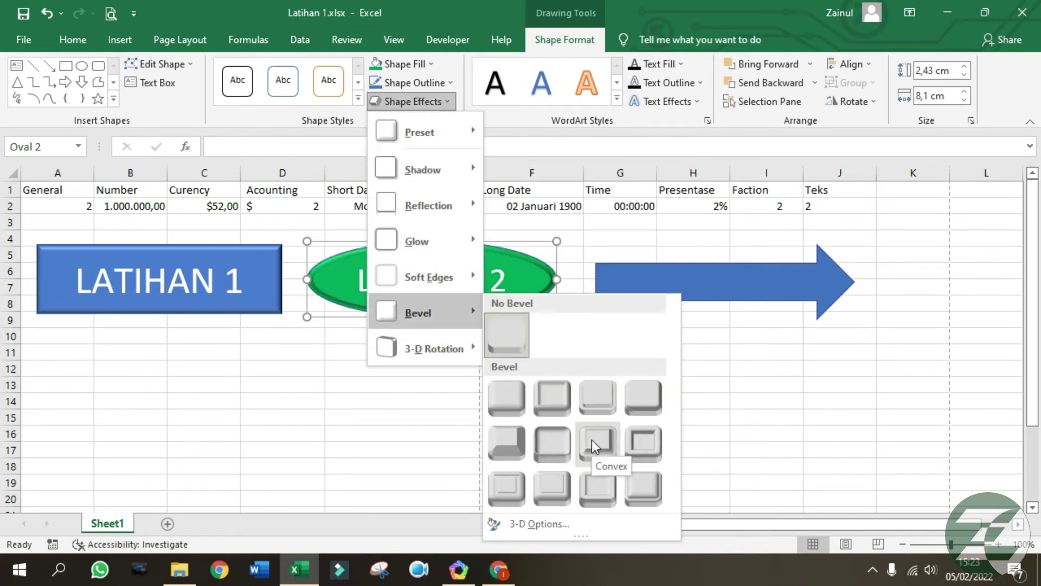
left_click(591, 441)
left_click_drag(681, 401, 681, 386)
left_click(593, 407)
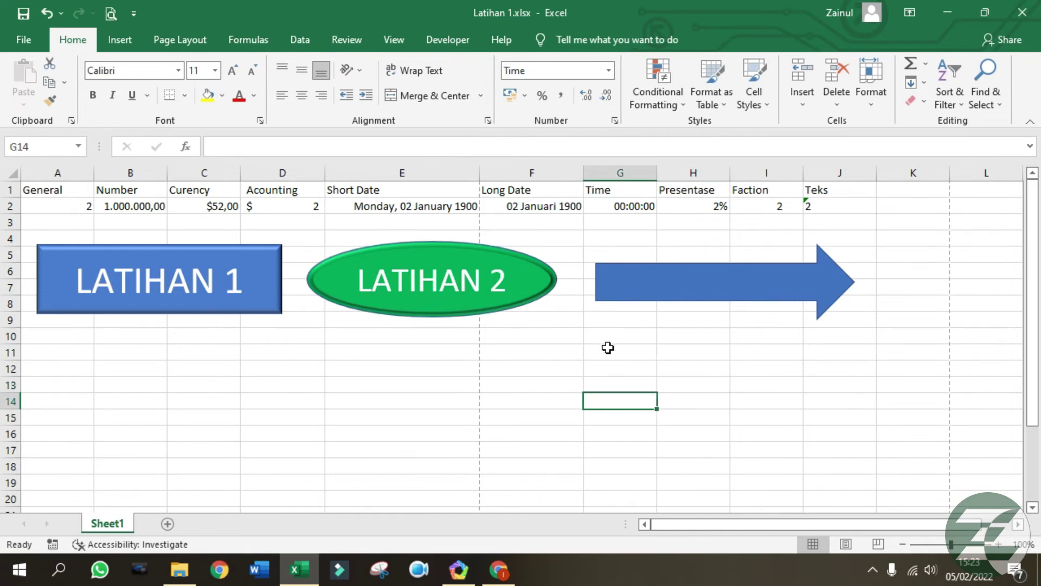
With F15:F16 selected, start inserting a picture from this device.
left_click(739, 288)
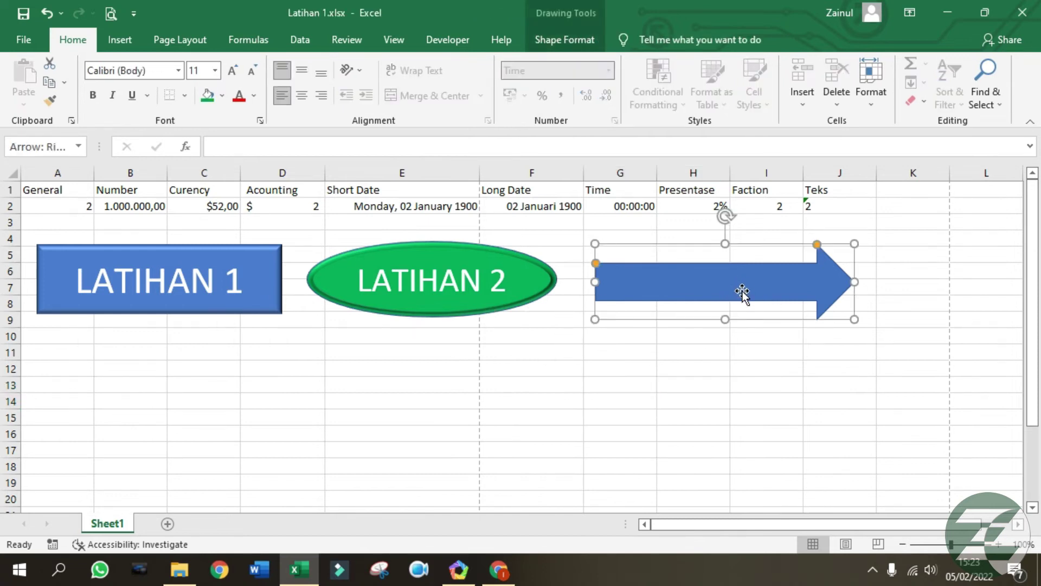
key("Escape")
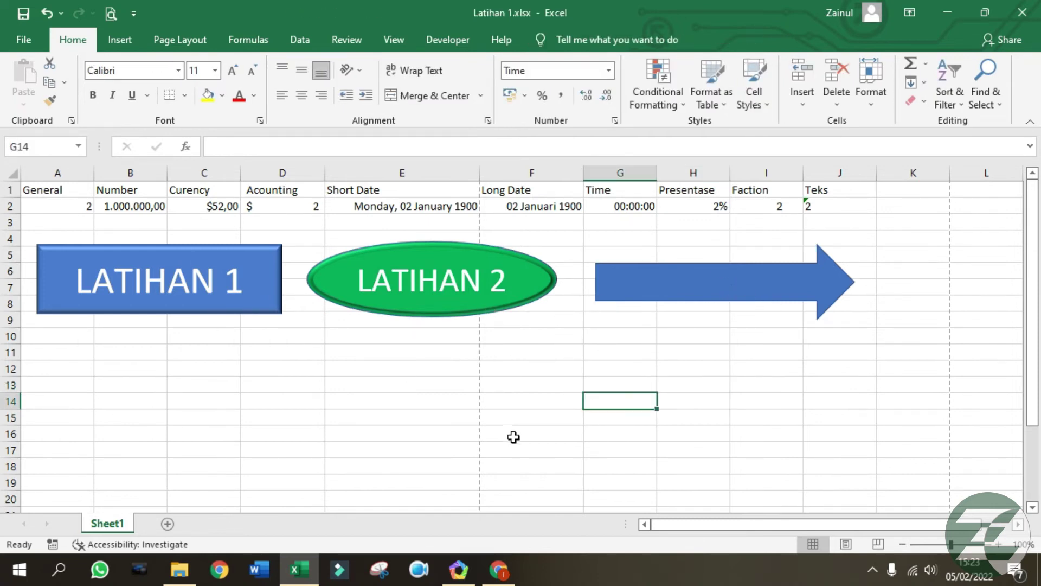
left_click_drag(514, 437, 513, 417)
left_click(128, 36)
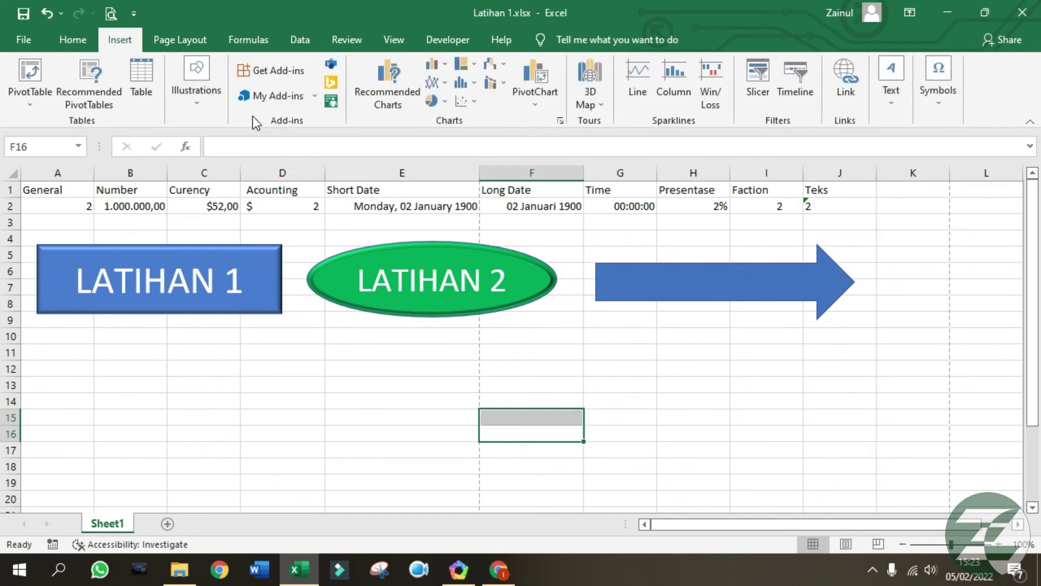
left_click(216, 107)
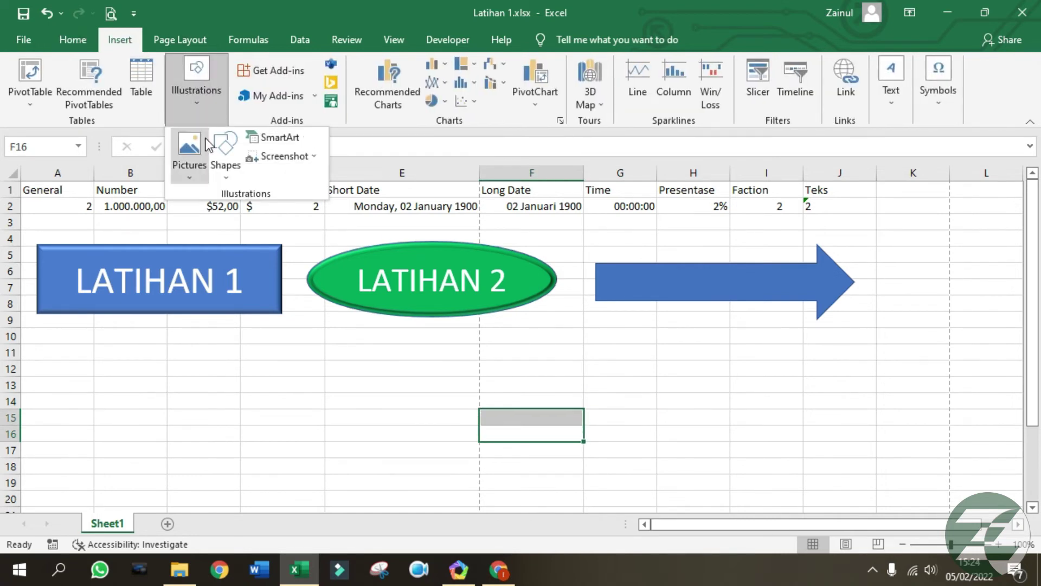
left_click(190, 173)
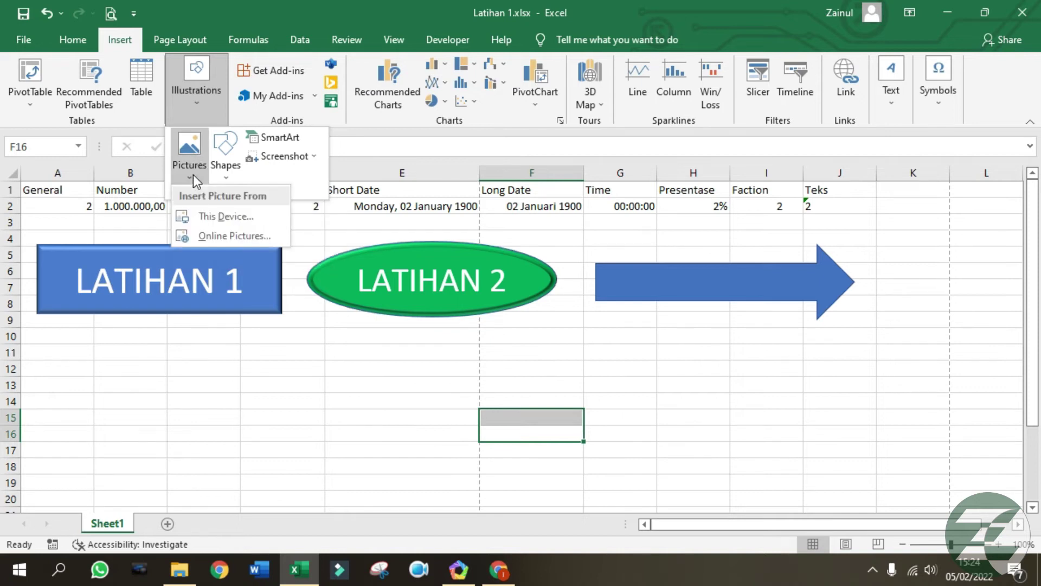
left_click(210, 219)
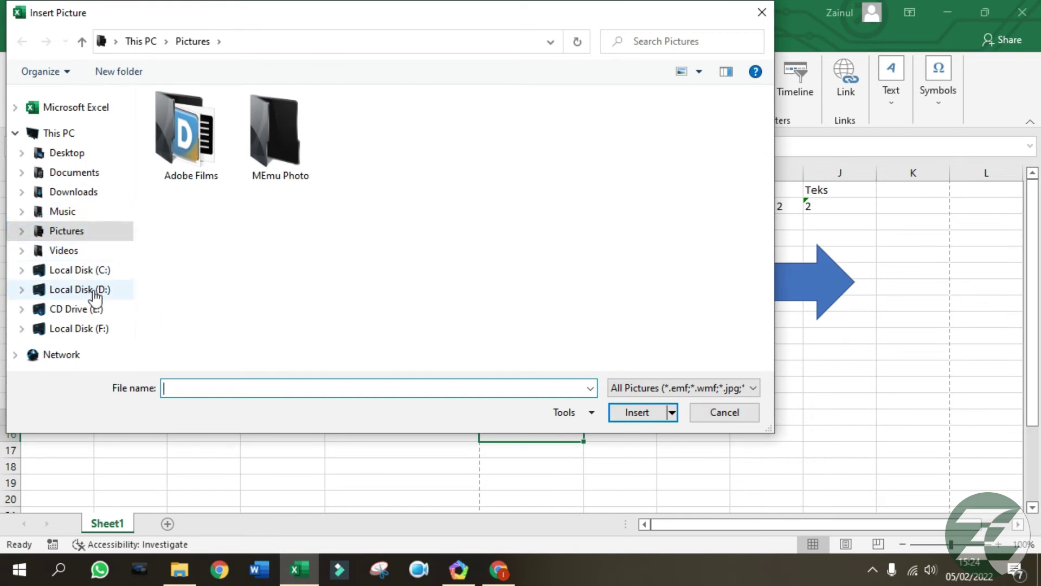
Browse to Local Disk (D:) and insert Background NU.png.
left_click(76, 214)
left_click(77, 231)
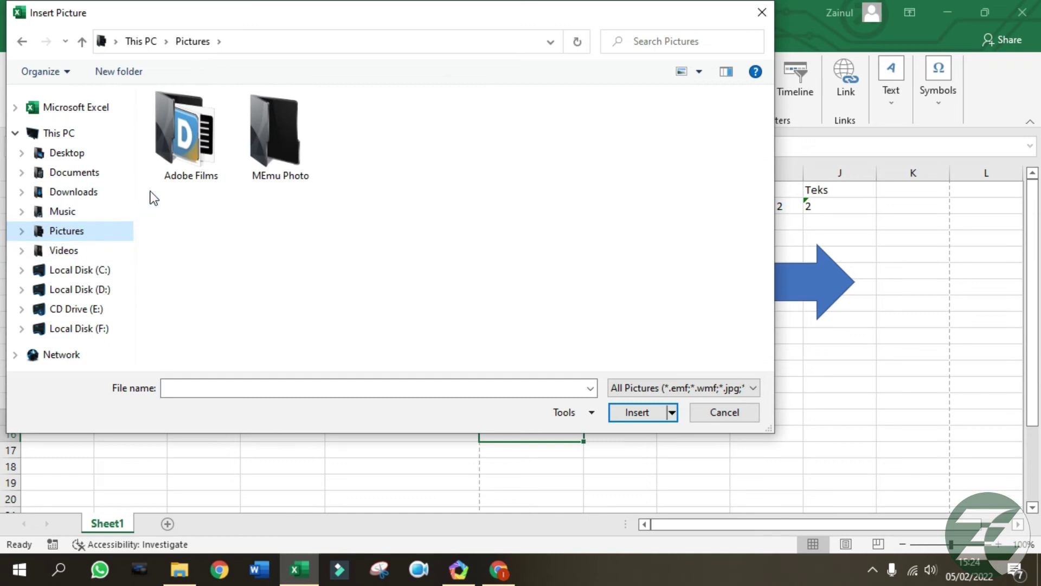
left_click(72, 257)
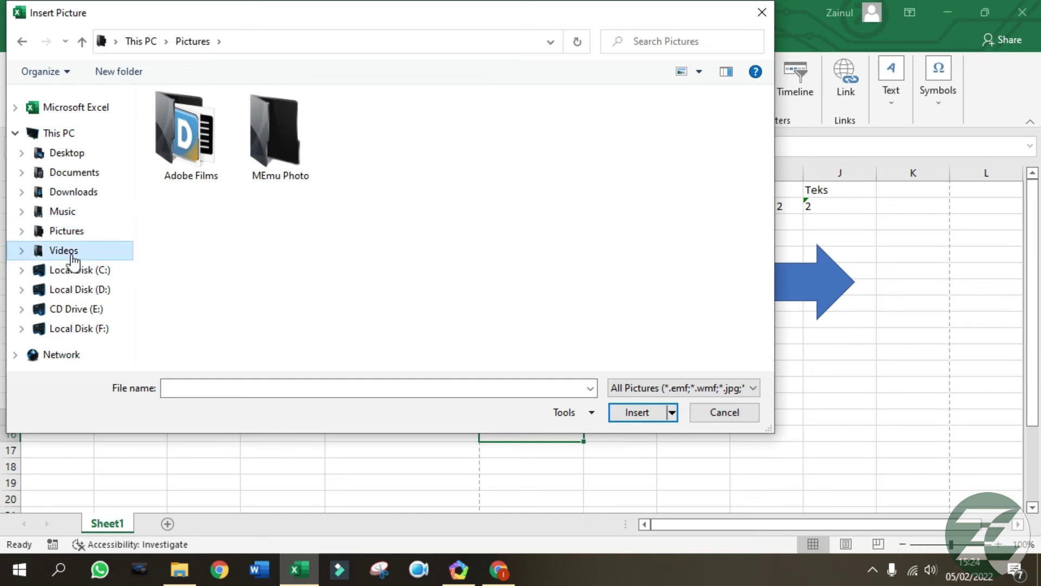
left_click(91, 291)
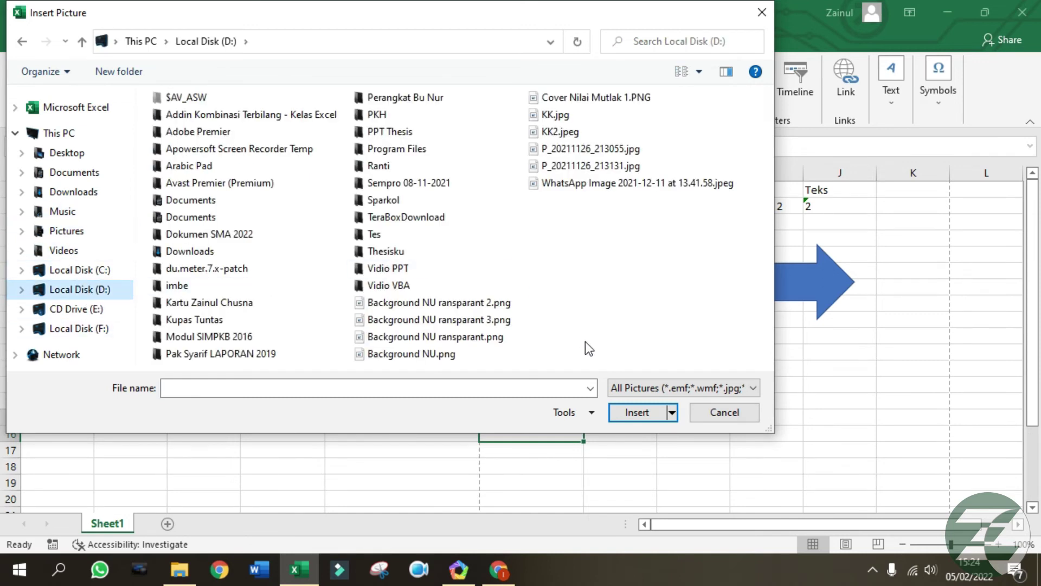
left_click(476, 306)
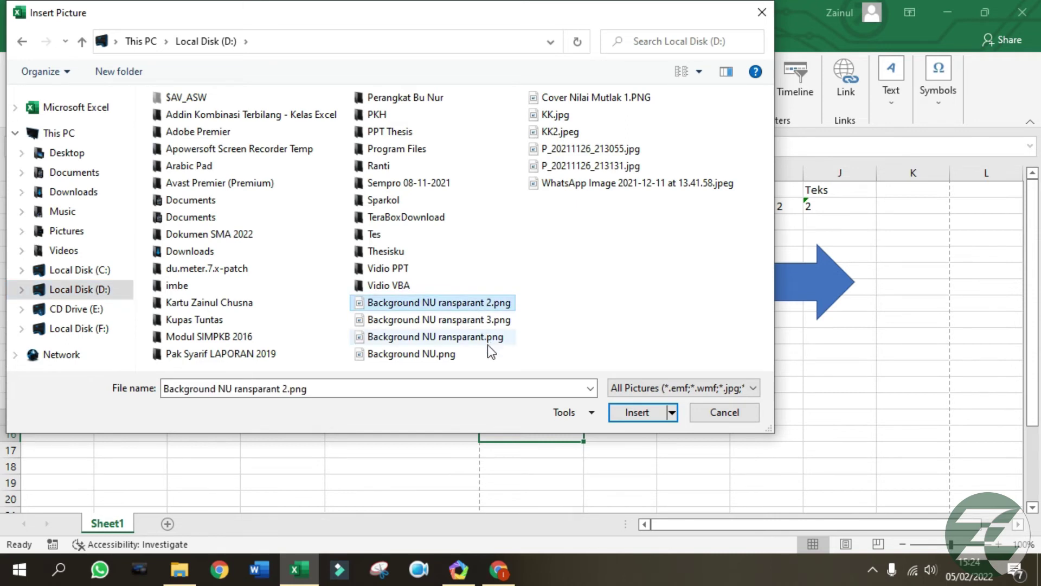
left_click(451, 356)
left_click(642, 412)
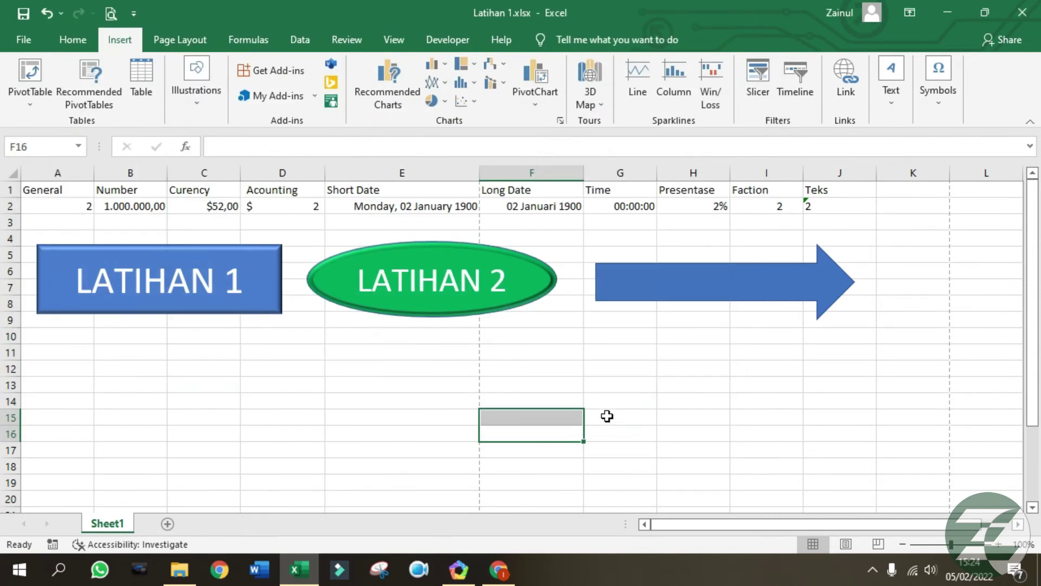
Shrink the picture to 6,38 × 4,16 cm and place it under LATIHAN 1 and LATIHAN 2.
left_click_drag(684, 430, 441, 286)
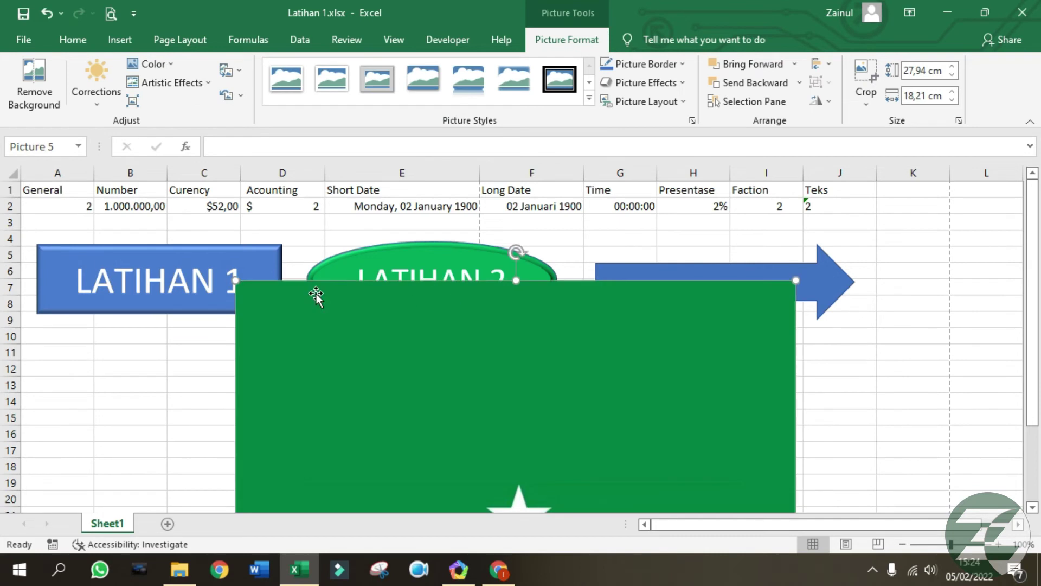
left_click_drag(235, 281, 346, 449)
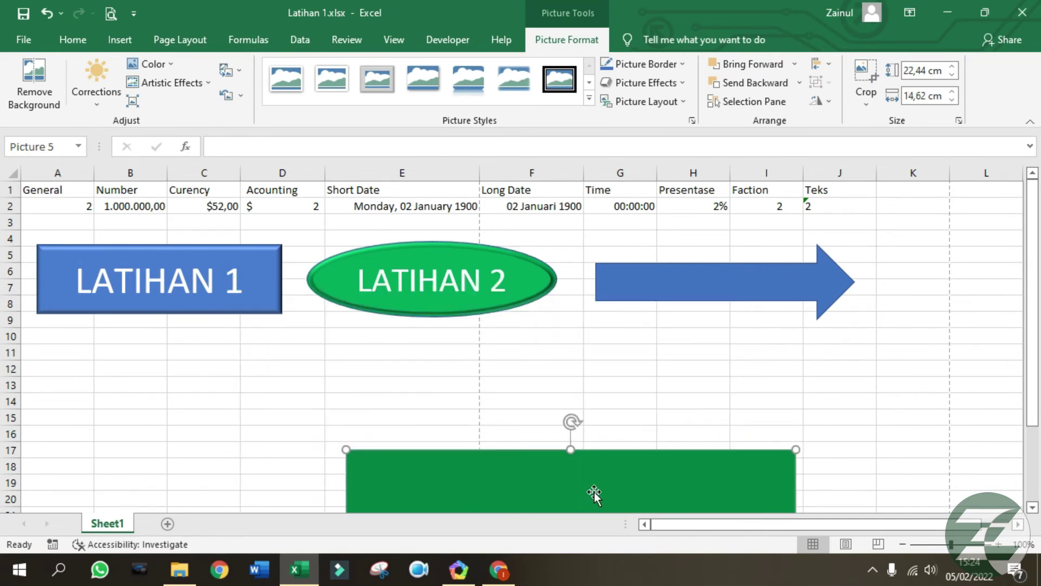
left_click_drag(594, 494, 445, 225)
left_click_drag(649, 182, 328, 461)
left_click_drag(344, 496, 707, 249)
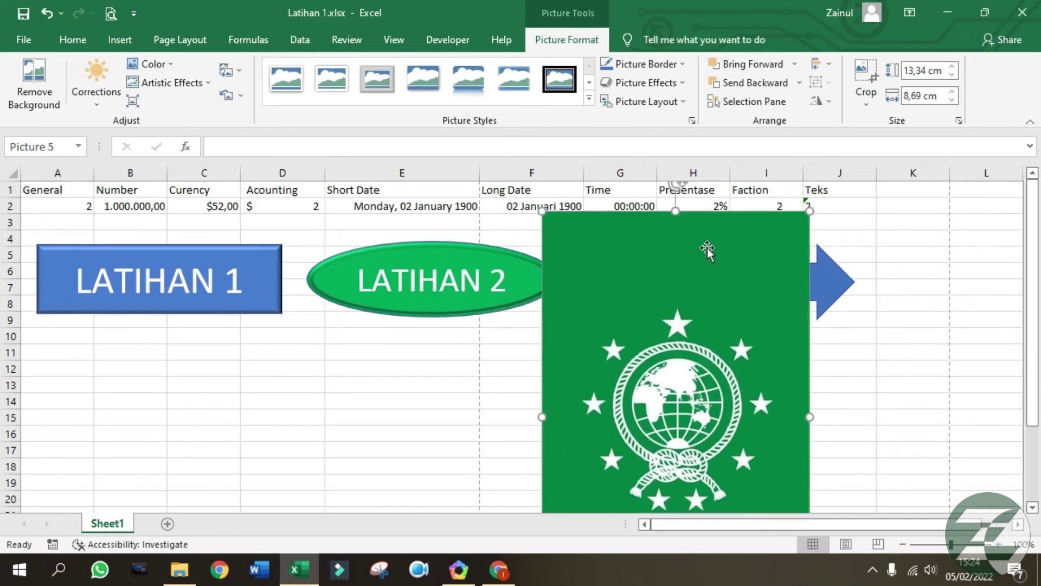
left_click_drag(811, 212, 697, 360)
left_click_drag(664, 434, 704, 308)
left_click_drag(741, 234, 709, 282)
left_click_drag(664, 377, 583, 401)
left_click(732, 356)
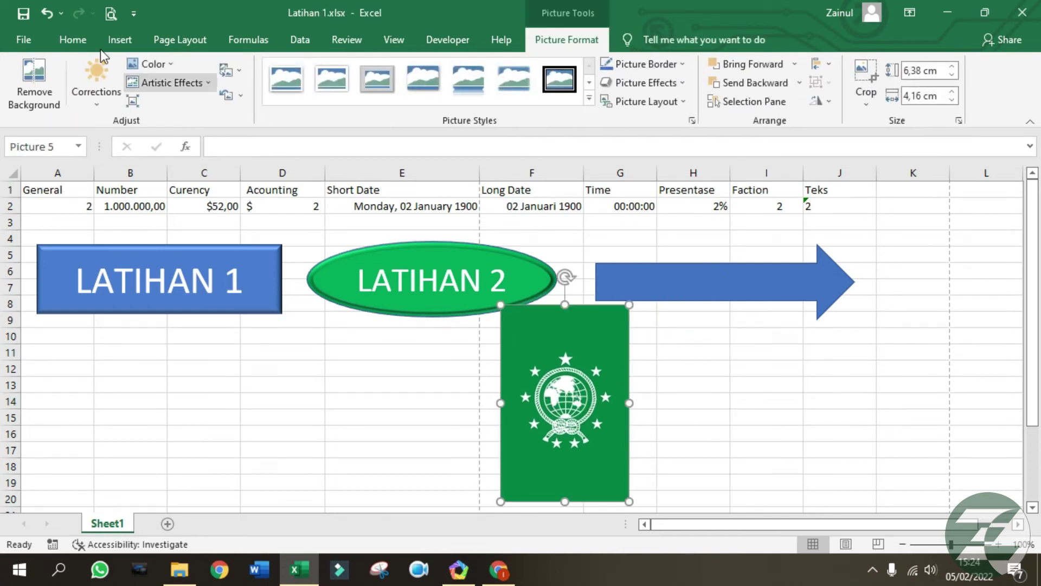
left_click_drag(574, 395, 336, 384)
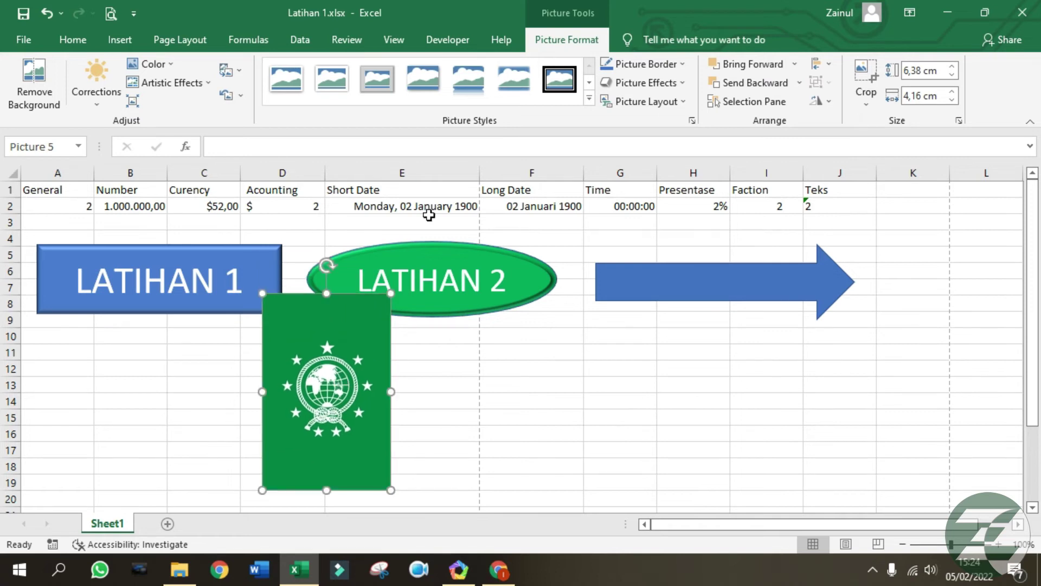
Recolour the logo brown and raise its brightness by 40%.
left_click(169, 65)
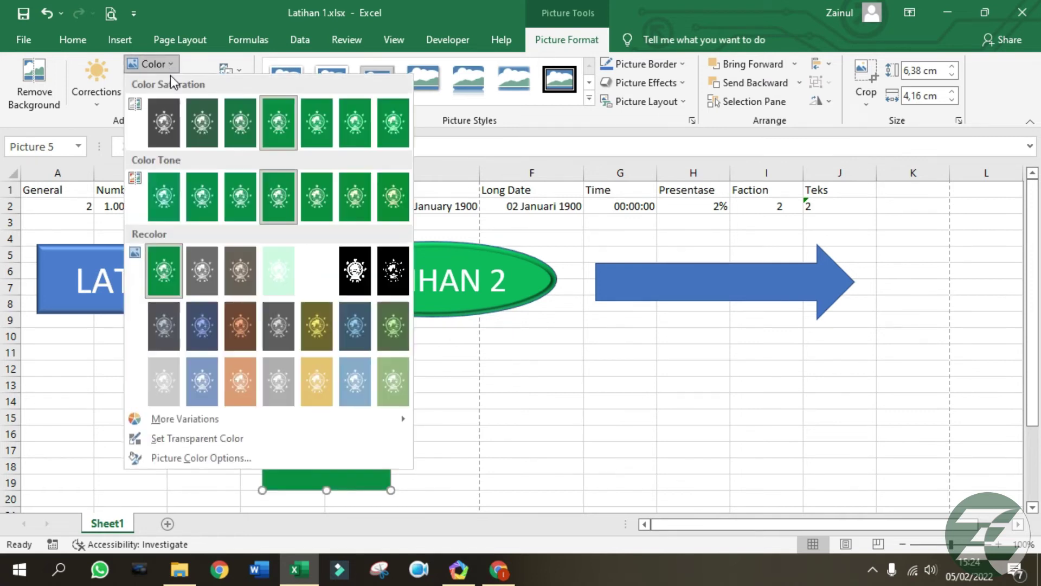
left_click(287, 324)
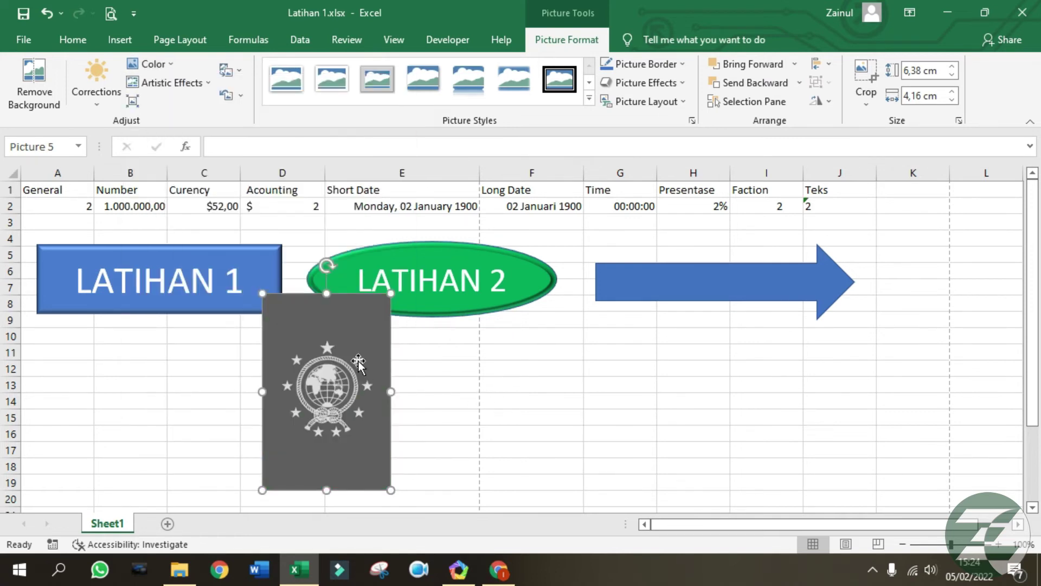
left_click(155, 66)
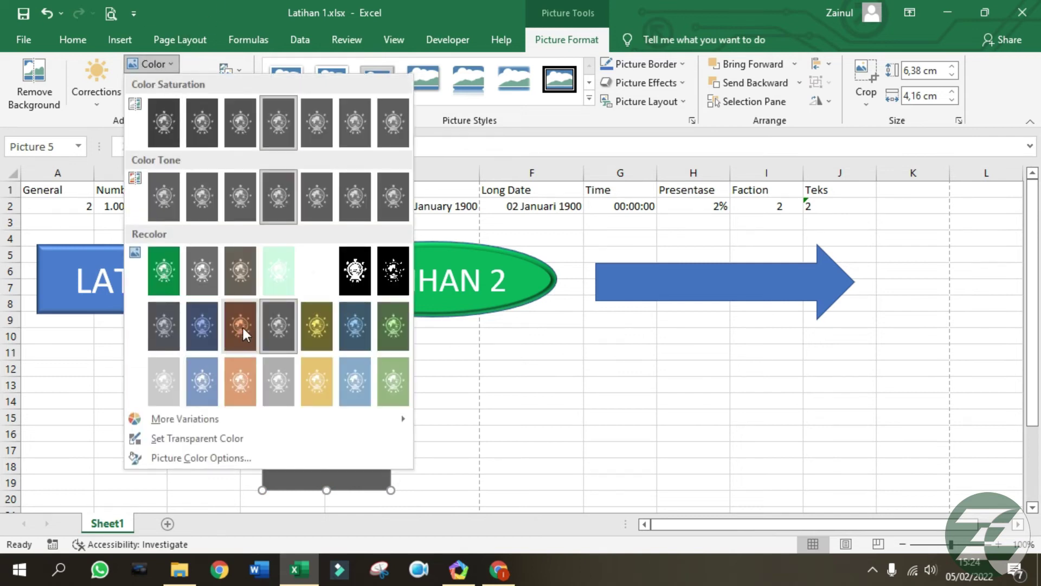
left_click(242, 328)
left_click(96, 103)
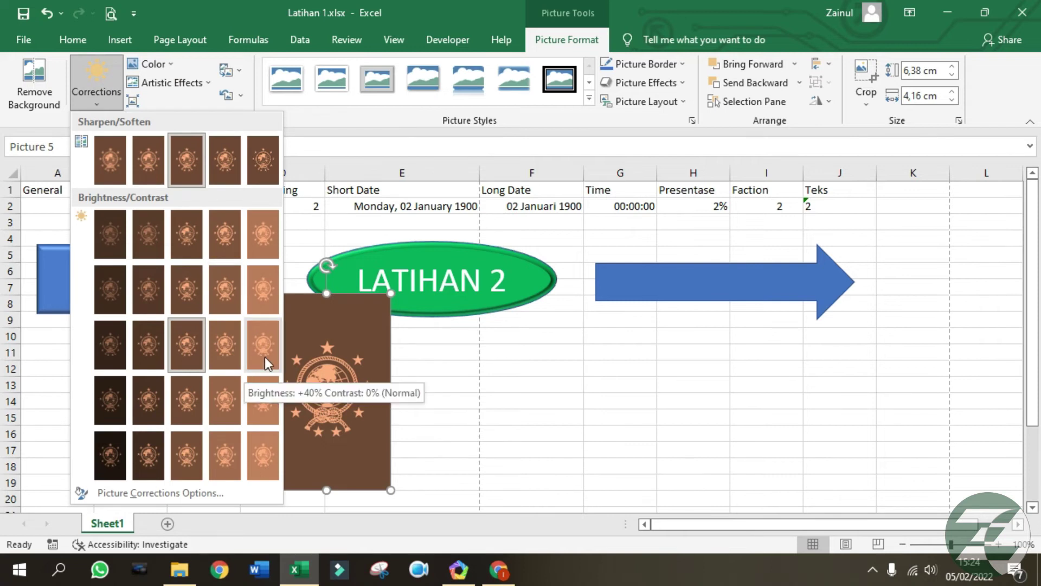
left_click(265, 357)
left_click(203, 85)
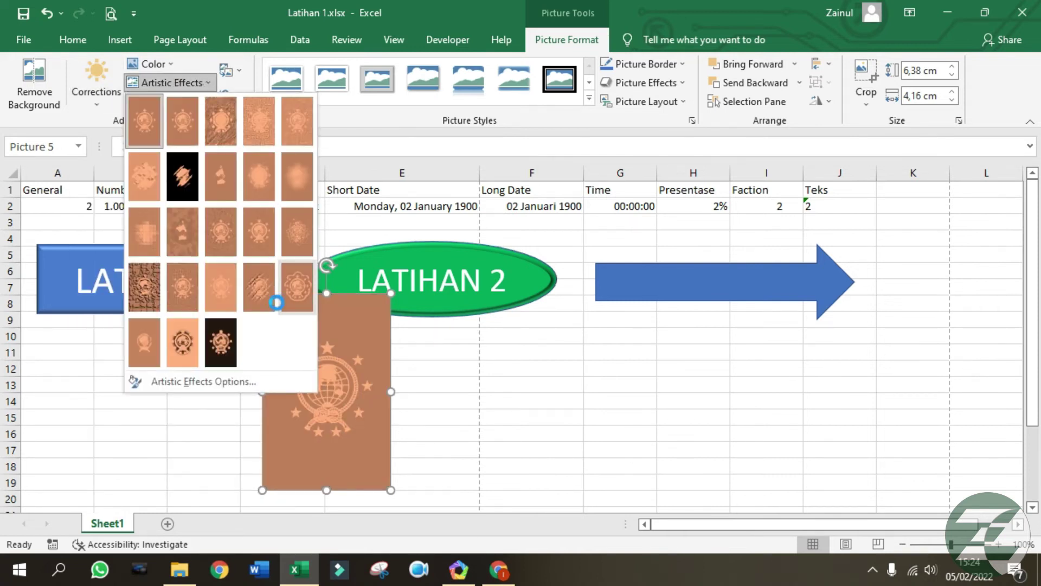
left_click(264, 296)
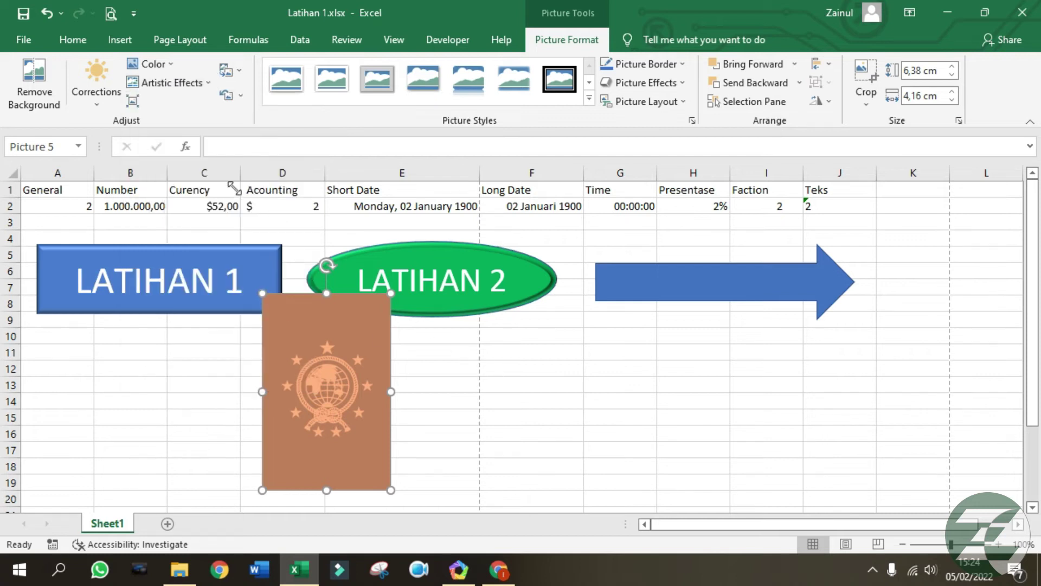
left_click(194, 84)
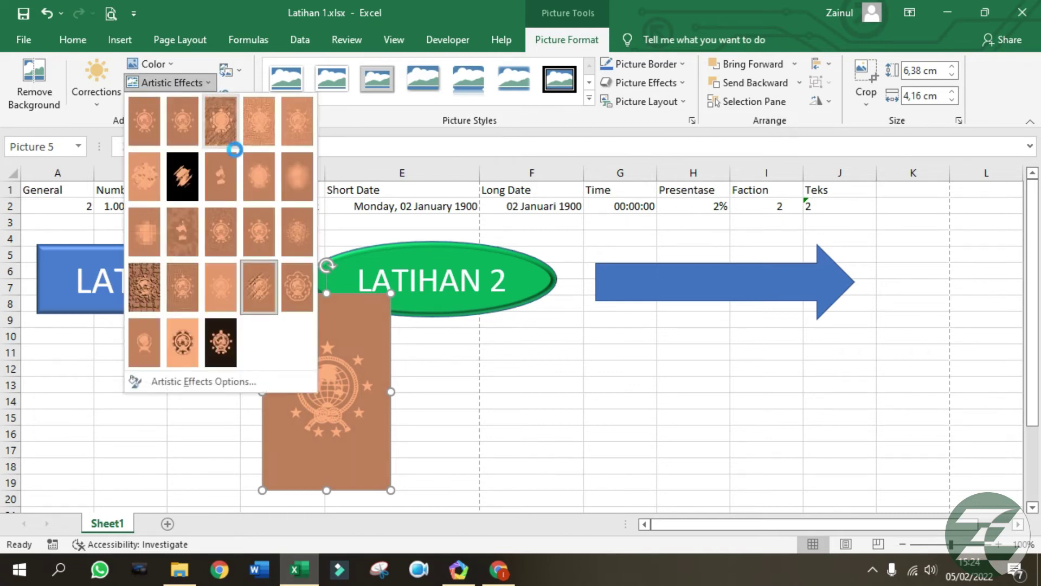
left_click(554, 457)
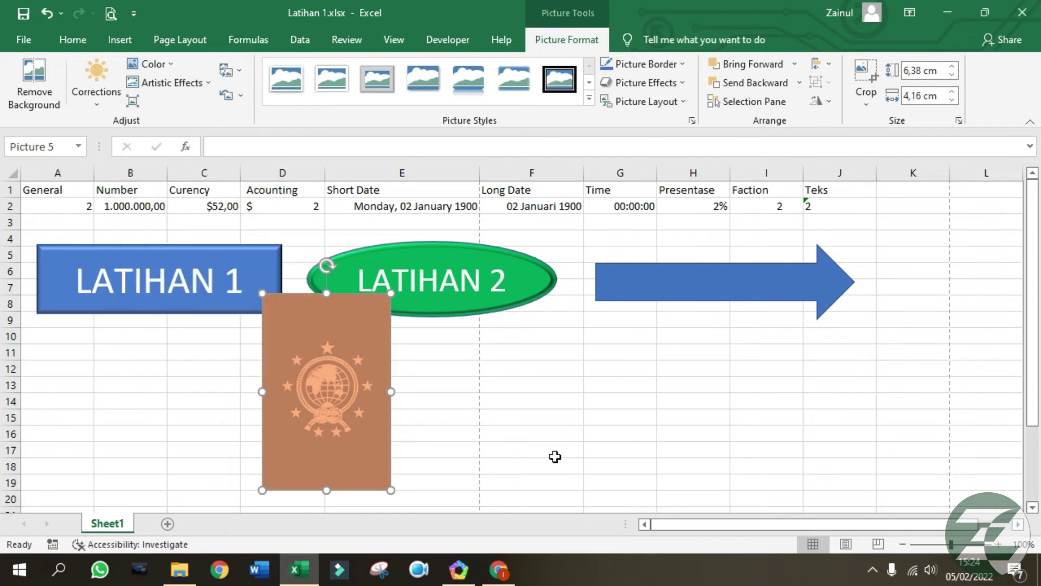
left_click(449, 401)
Give the logo picture a thick black frame style.
left_click(324, 404)
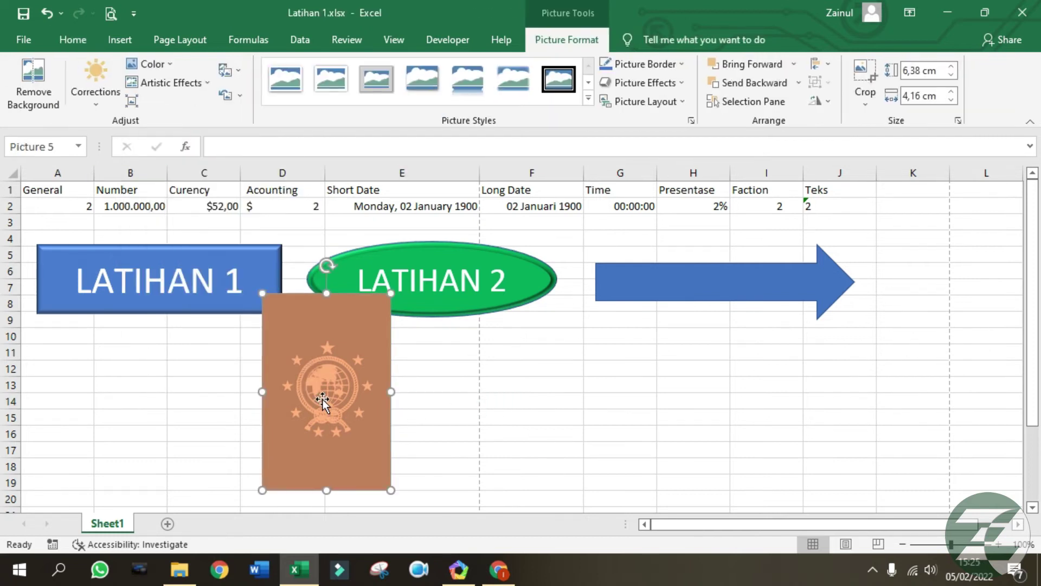
left_click_drag(325, 353, 707, 260)
left_click(470, 86)
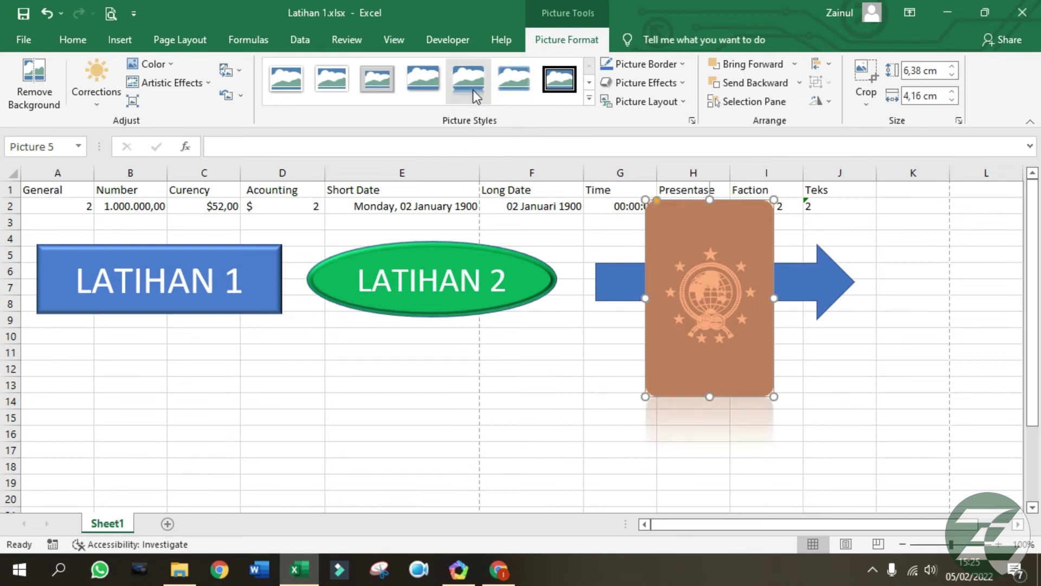
left_click(388, 81)
left_click(564, 82)
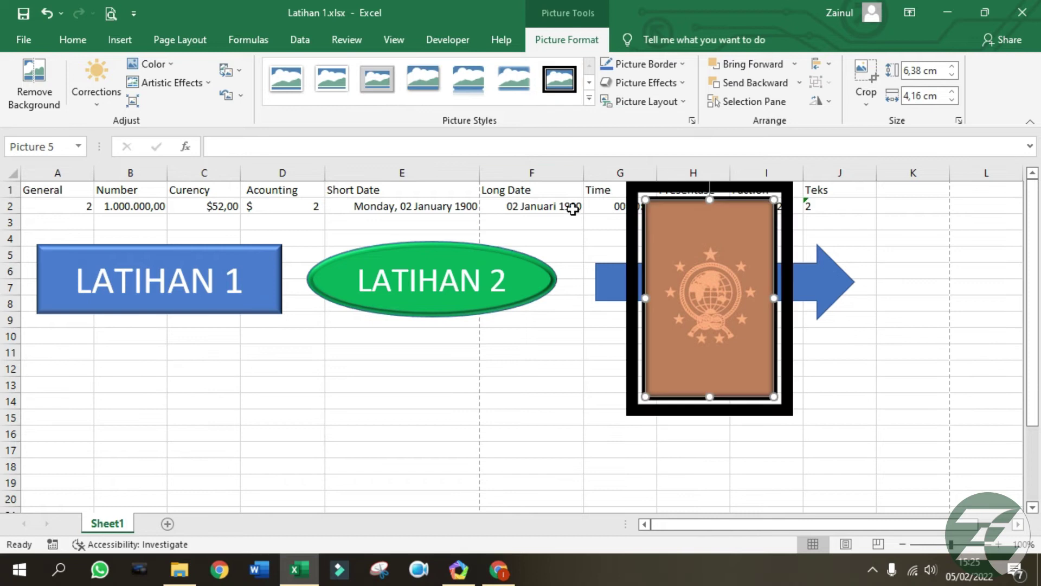
Move the framed picture down, below LATIHAN 2 and the arrow.
left_click_drag(712, 292, 642, 336)
left_click(806, 386)
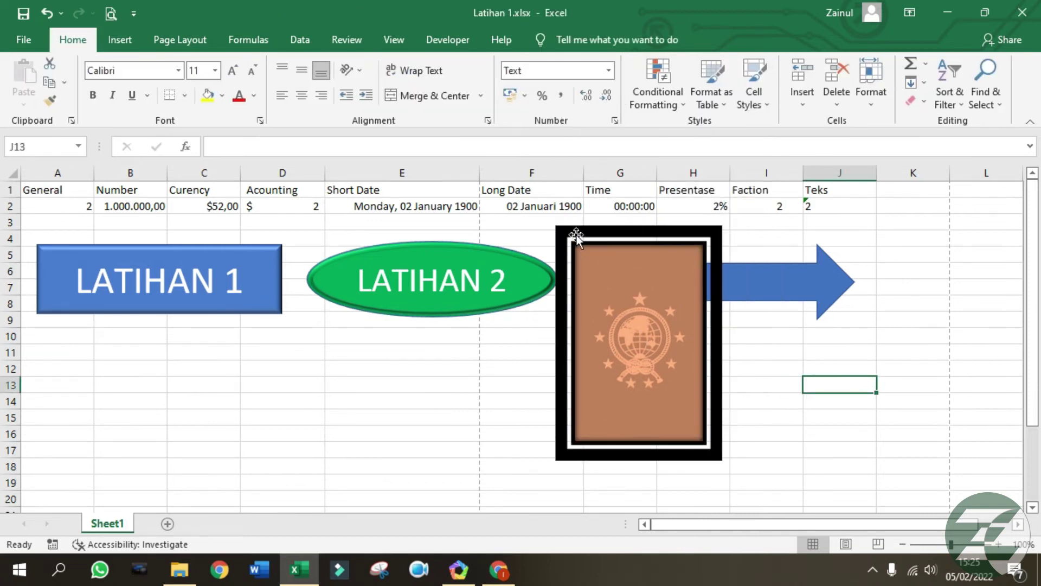
left_click_drag(694, 324, 644, 350)
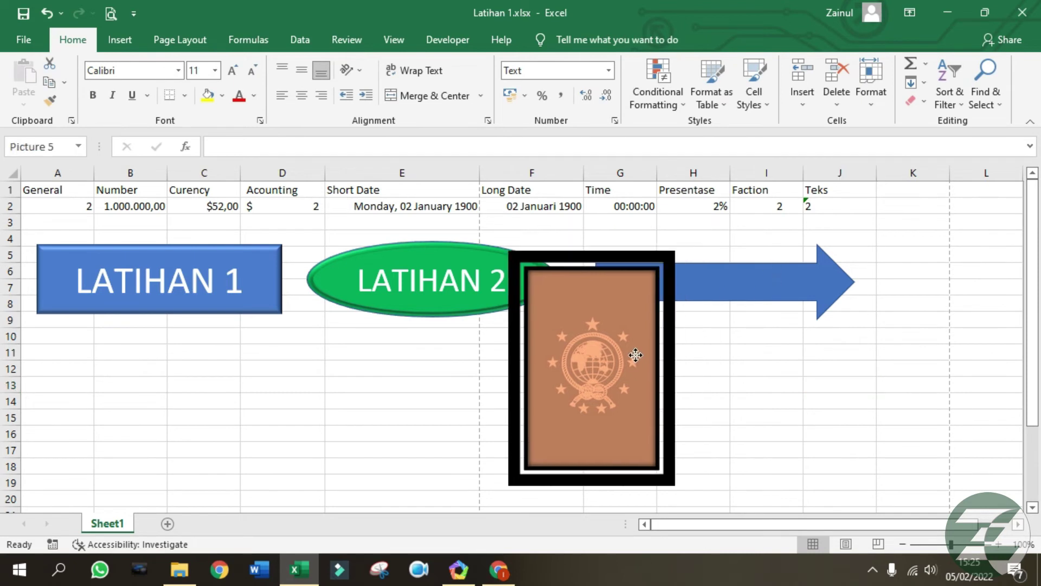
left_click_drag(626, 259, 637, 337)
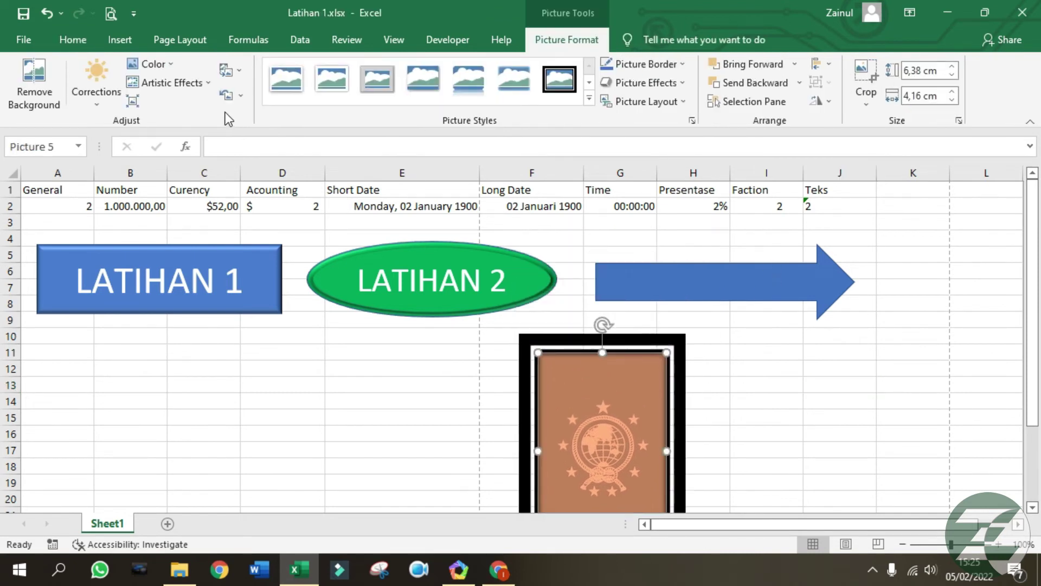
left_click(828, 362)
left_click(118, 40)
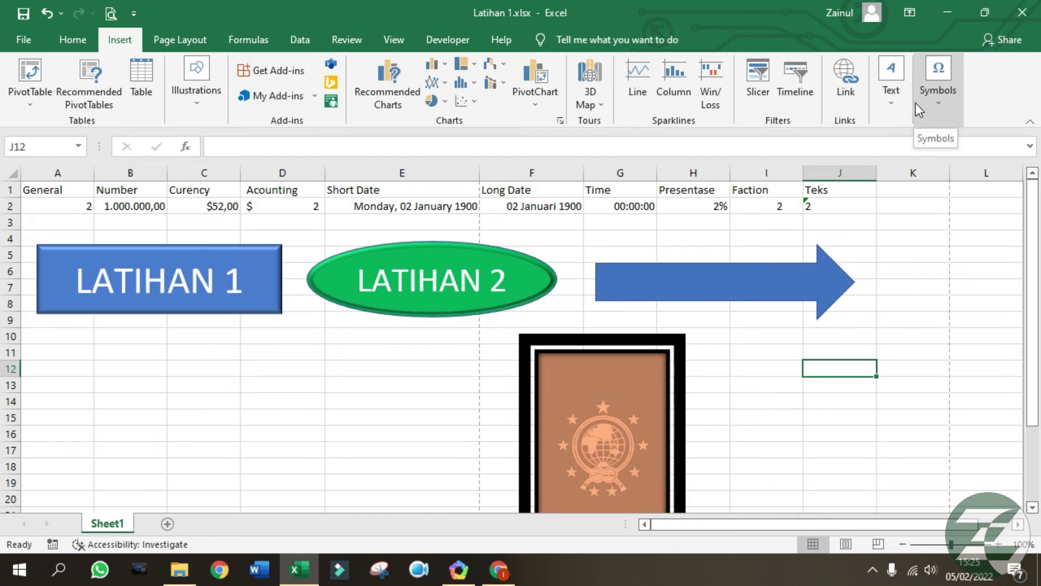
Add a new sheet, Sheet2, to the workbook.
left_click(932, 105)
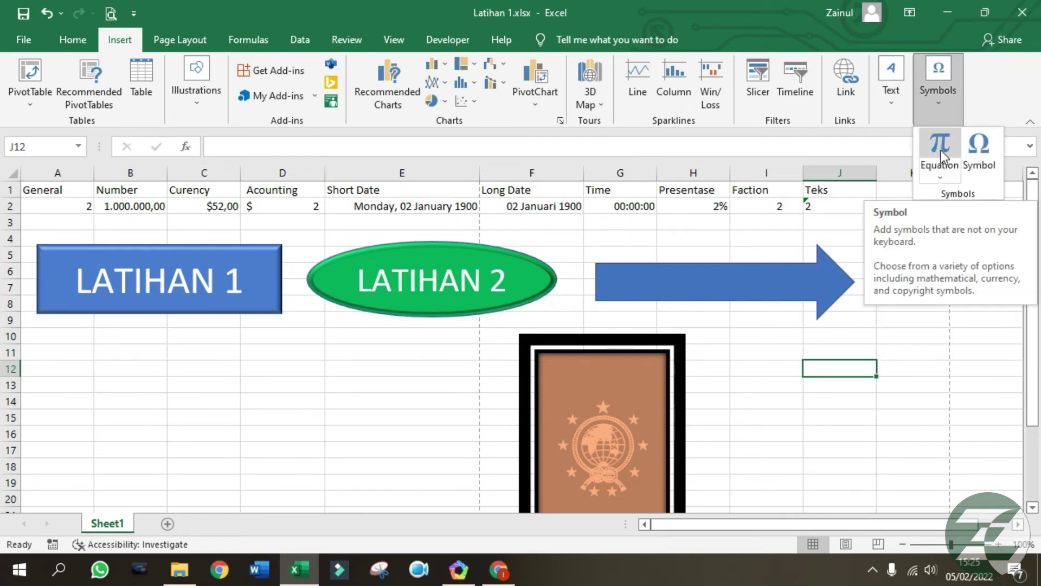
left_click(792, 436)
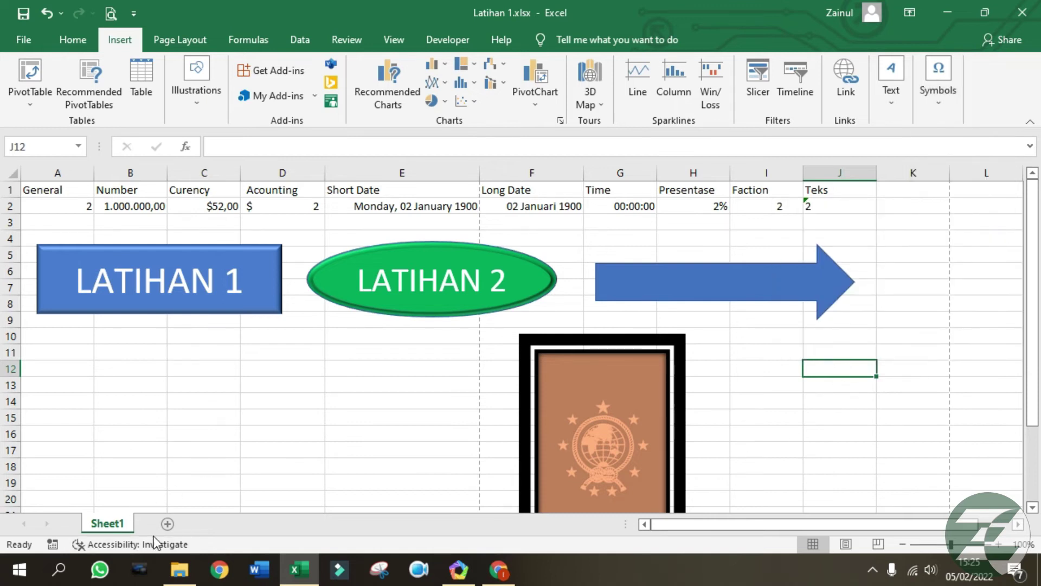
left_click(168, 522)
left_click(200, 352)
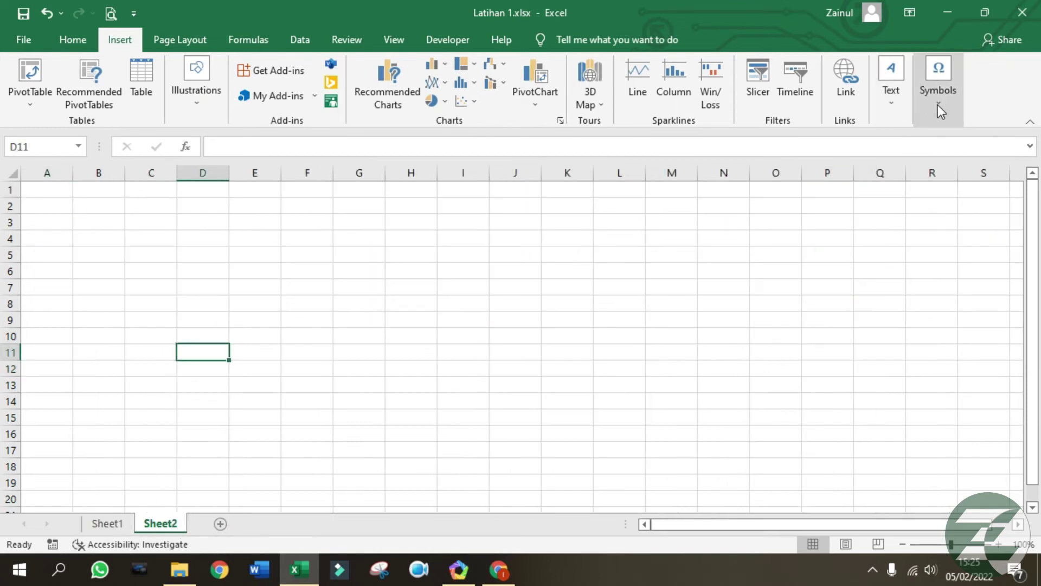
Insert an equation box, widen it and position it around H7.
left_click(941, 109)
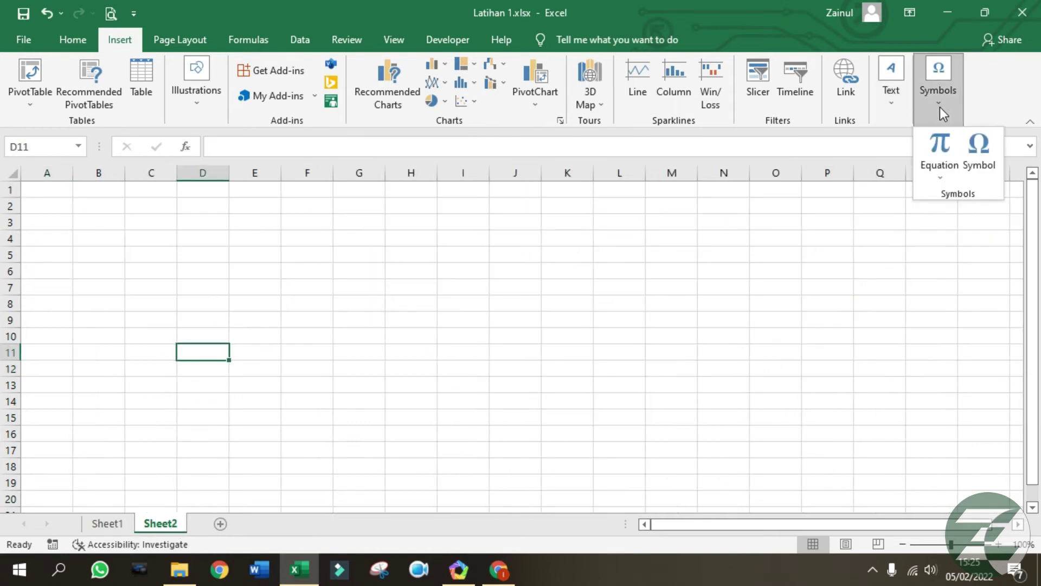
left_click(952, 152)
left_click_drag(584, 325, 669, 372)
left_click(616, 321)
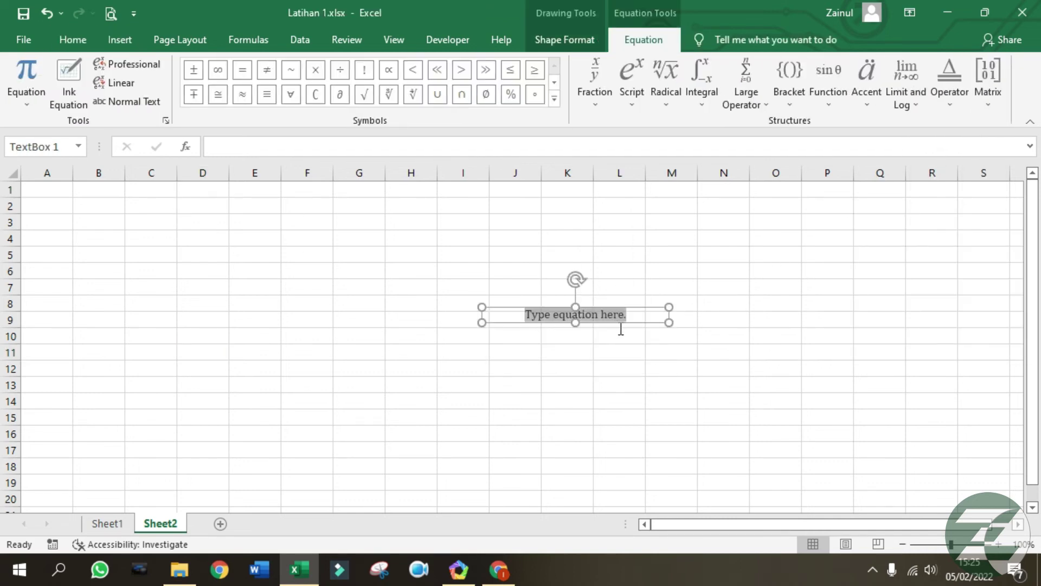
left_click_drag(557, 323, 464, 321)
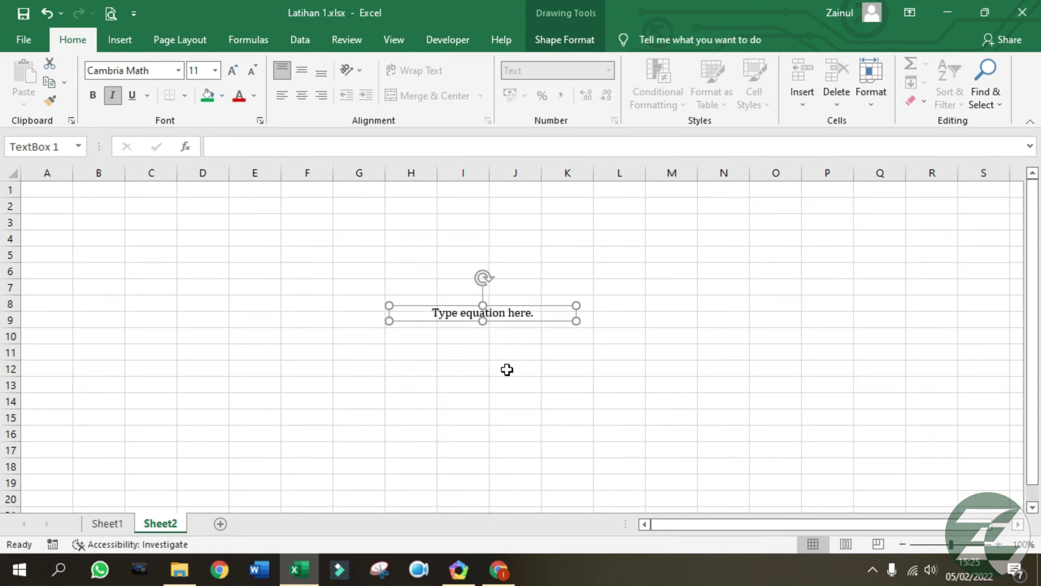
left_click(120, 39)
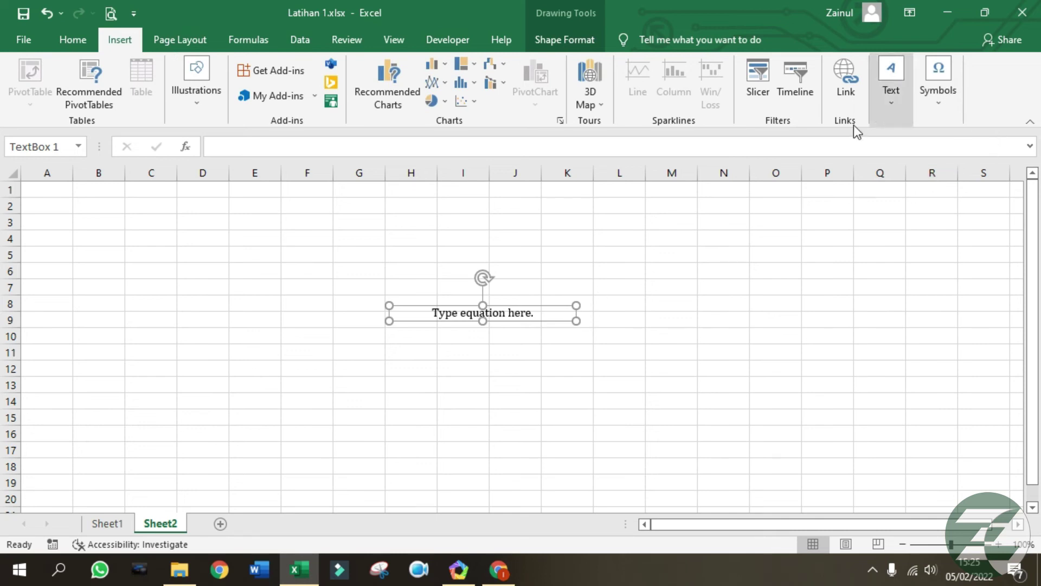
left_click_drag(555, 320, 549, 301)
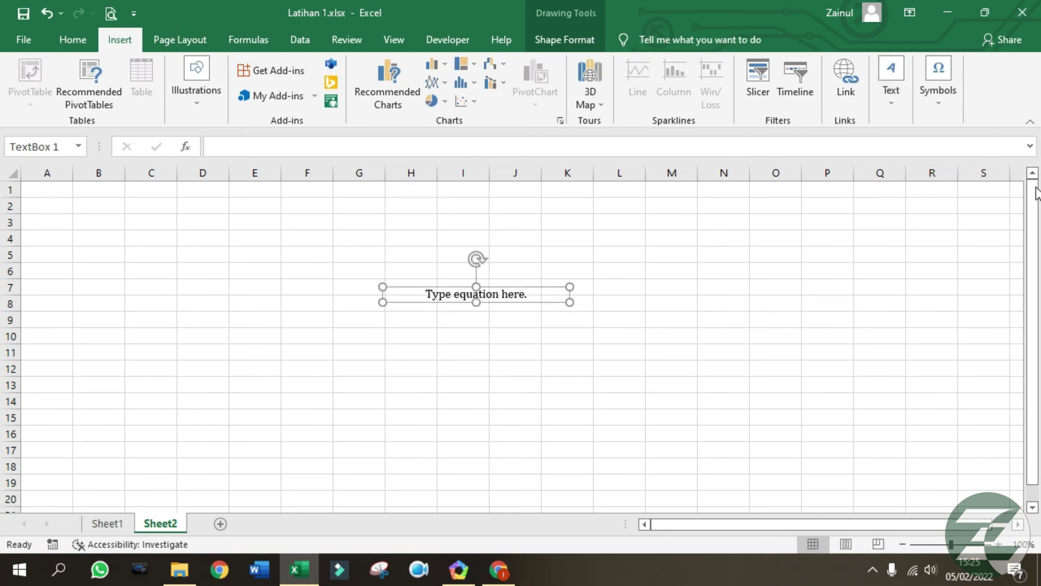
Insert ≤ via the Symbol dialog and dismiss the invalid reference alerts that follow.
left_click(939, 102)
left_click(979, 157)
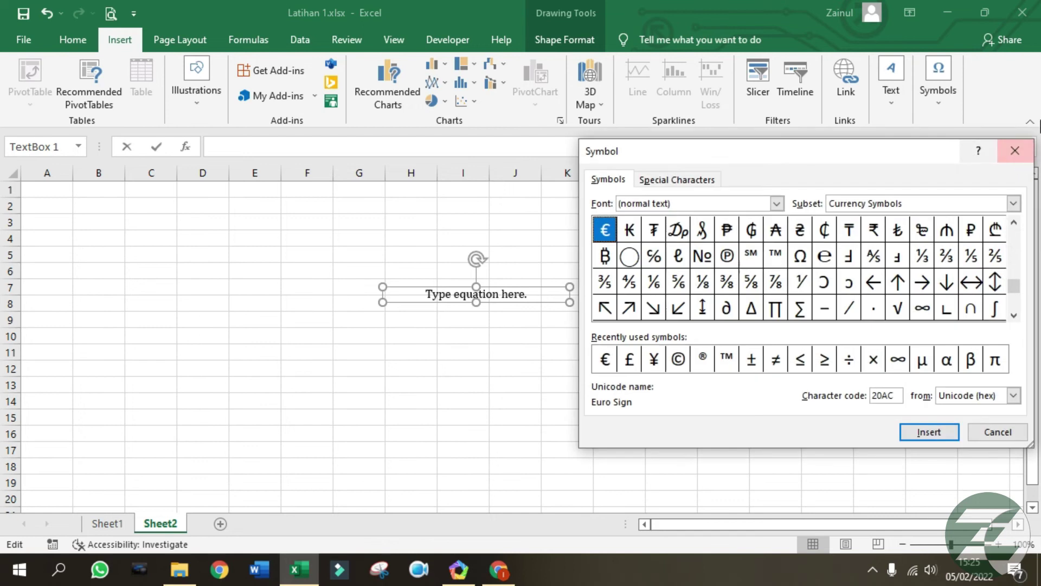
left_click_drag(659, 161, 634, 144)
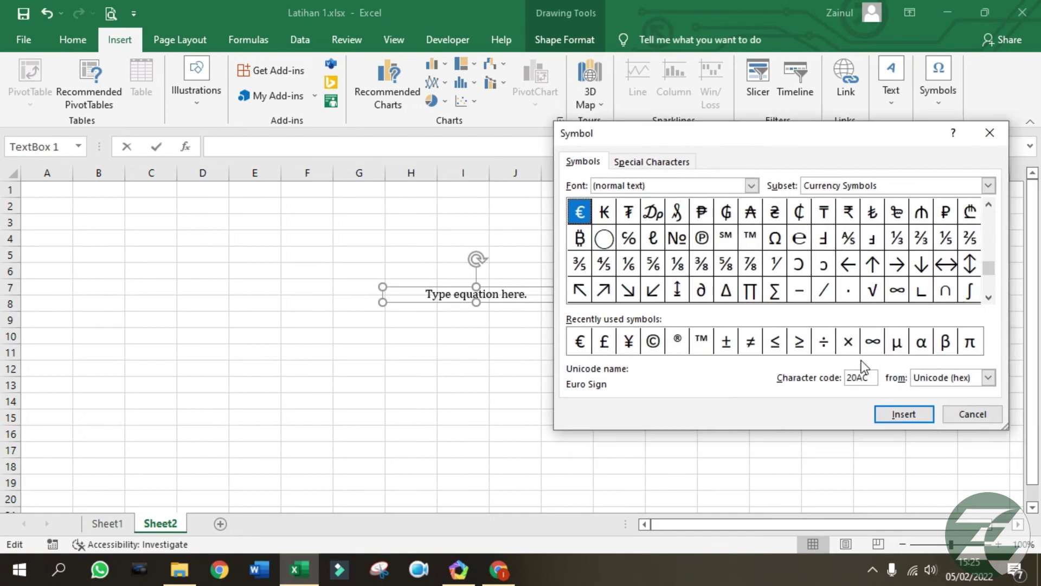
left_click(775, 346)
left_click(907, 415)
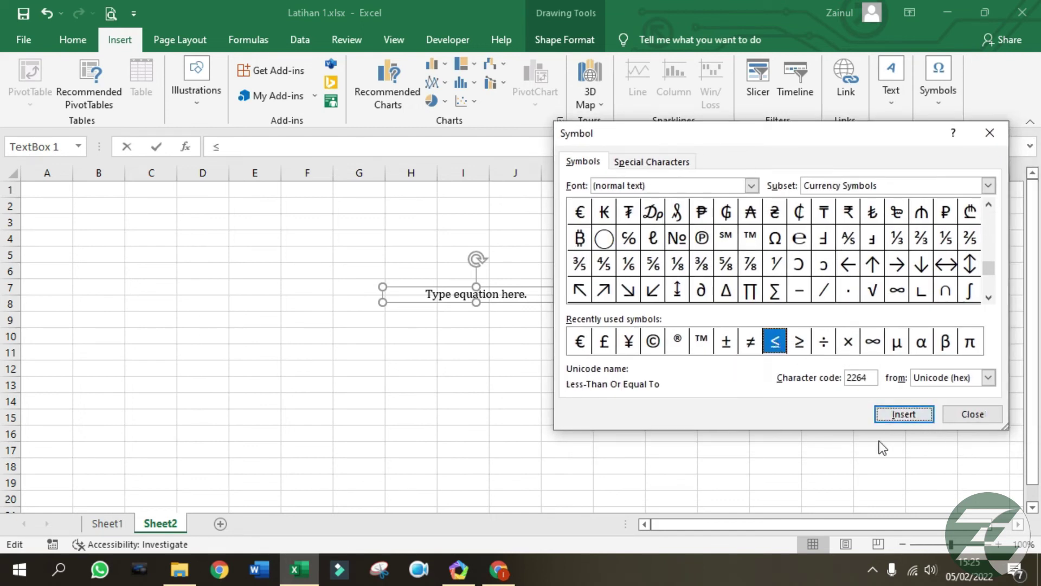
left_click(970, 416)
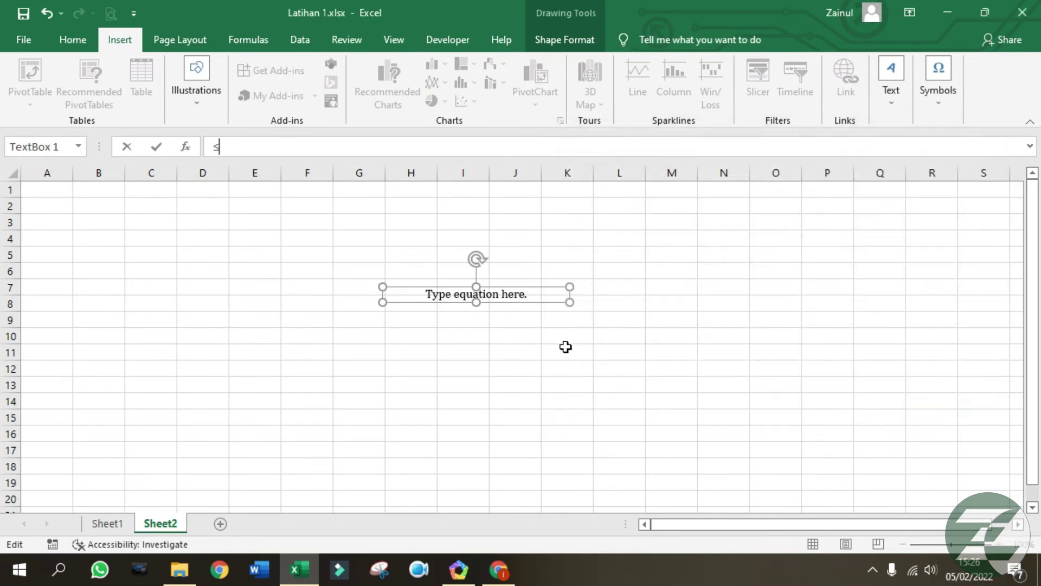
left_click(172, 311)
left_click(546, 335)
left_click(163, 233)
left_click(527, 330)
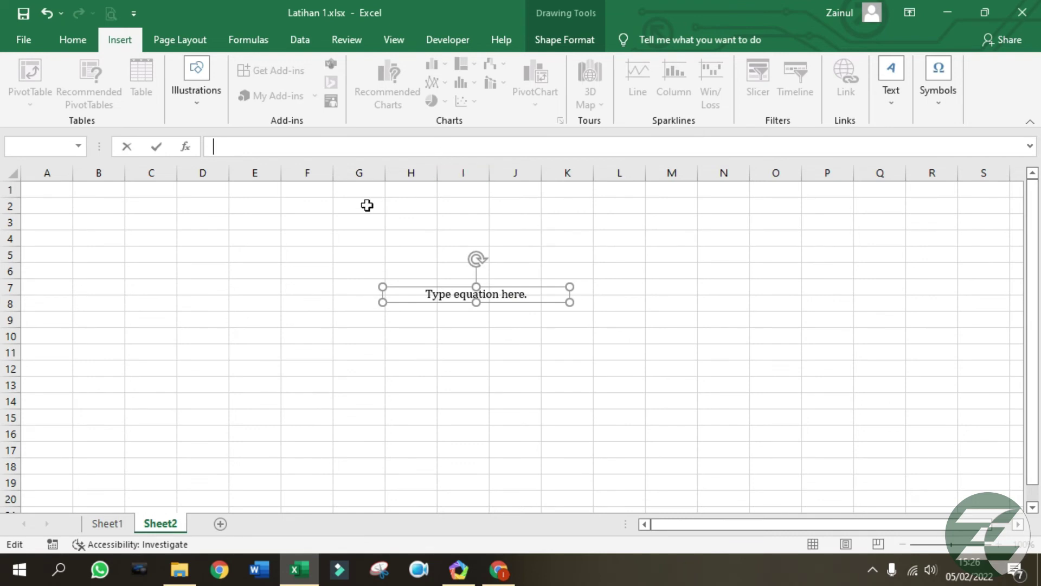
left_click(214, 239)
Insert the ≤ symbol into cell D3.
left_click(218, 220)
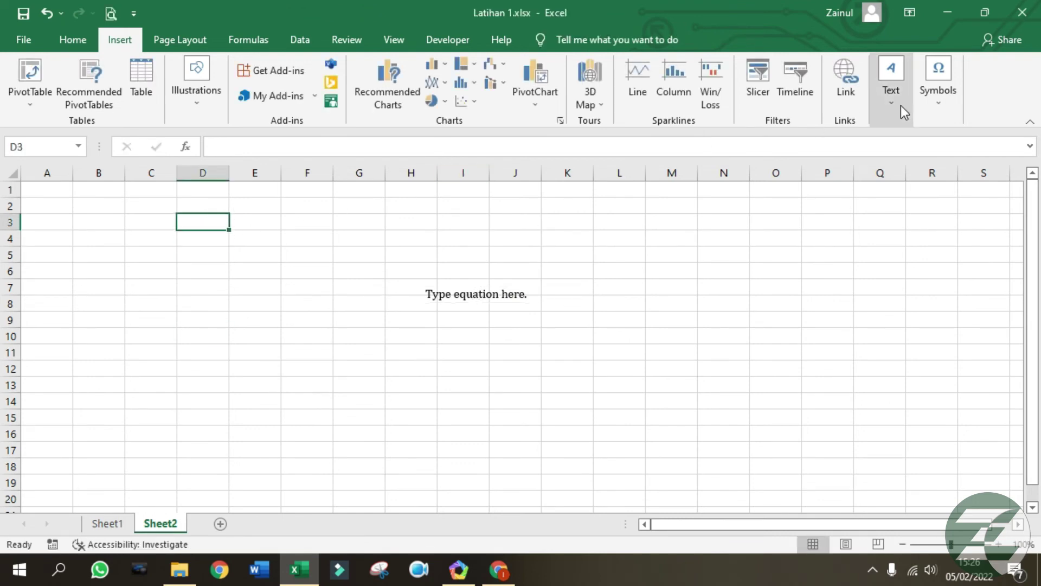
left_click(939, 86)
left_click(985, 163)
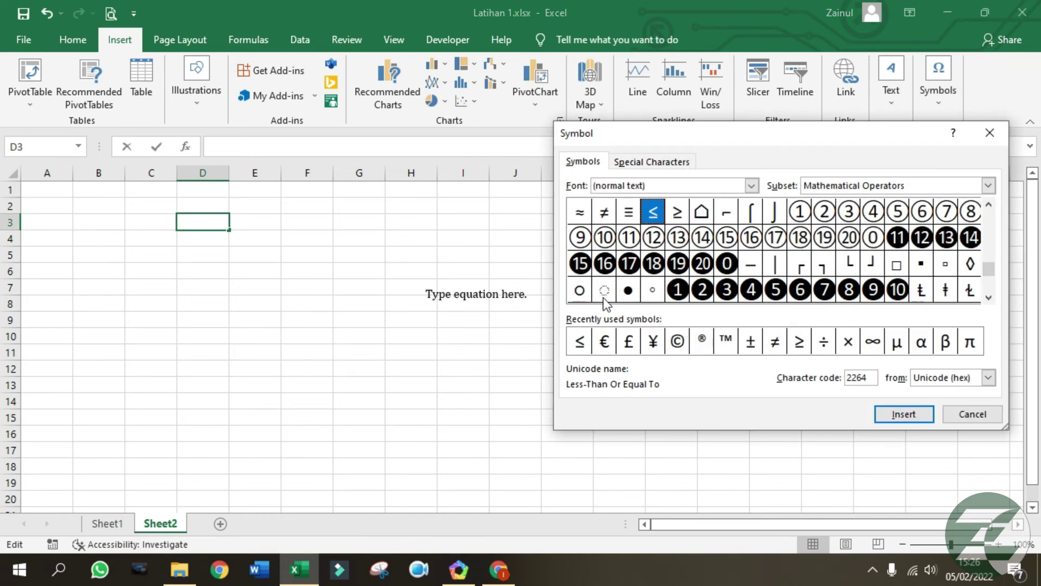
left_click(903, 414)
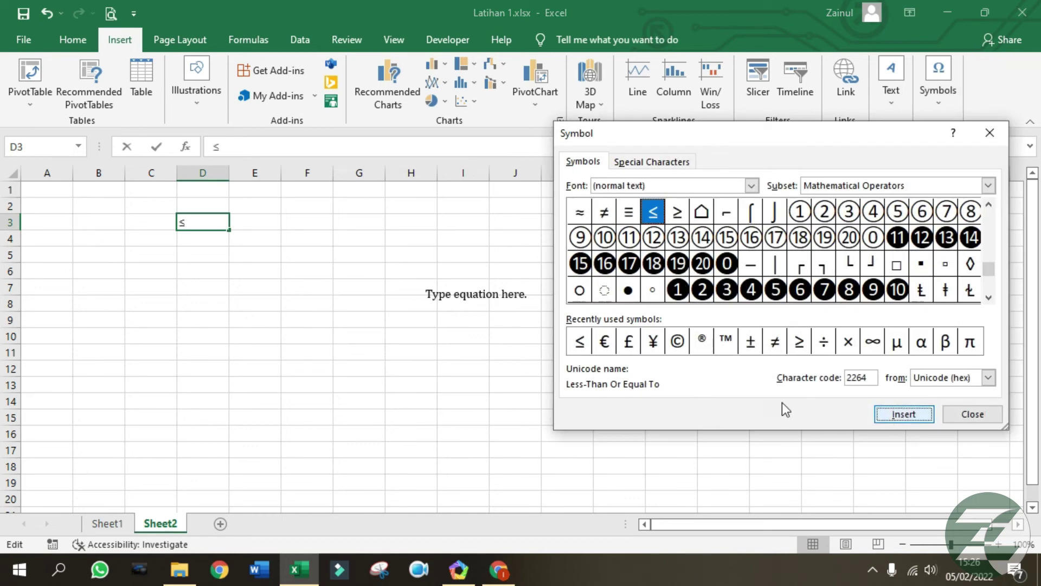
left_click(971, 415)
left_click(195, 225)
left_click(264, 271)
left_click(213, 225)
Delete the empty equation box from Sheet2.
left_click(459, 298)
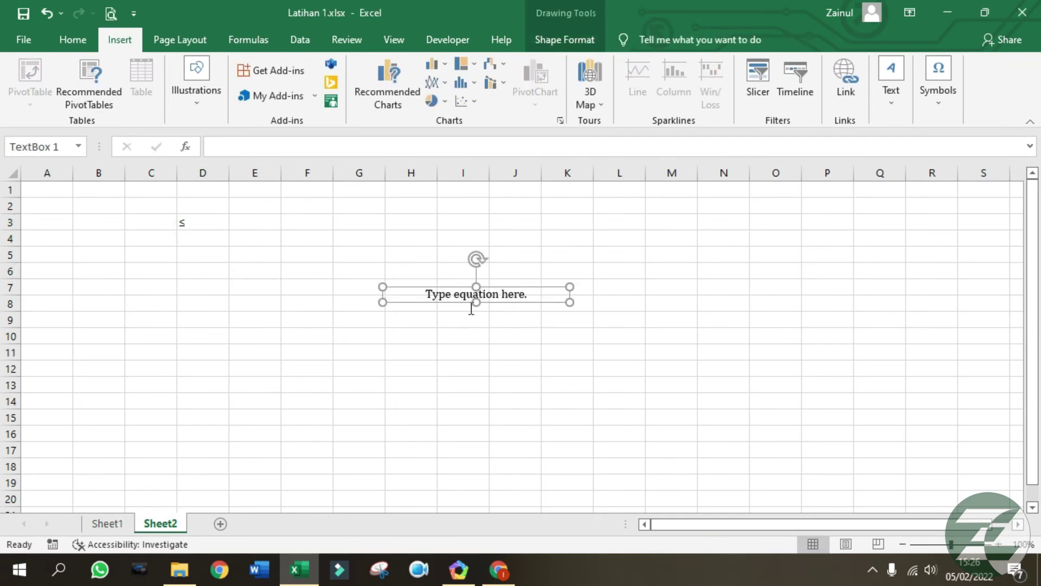
key("Escape")
left_click(604, 292)
left_click(576, 266)
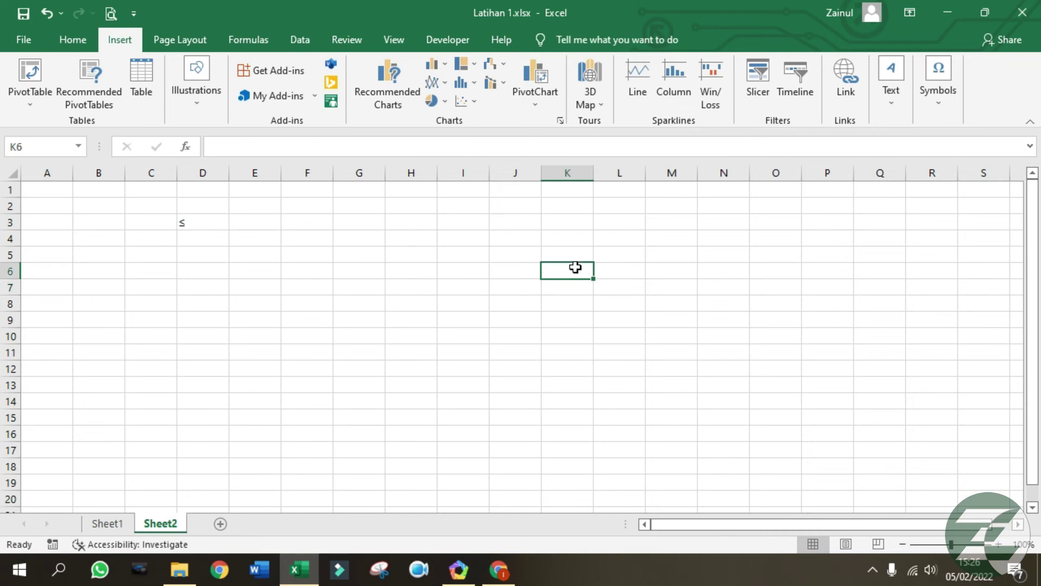
left_click(470, 310)
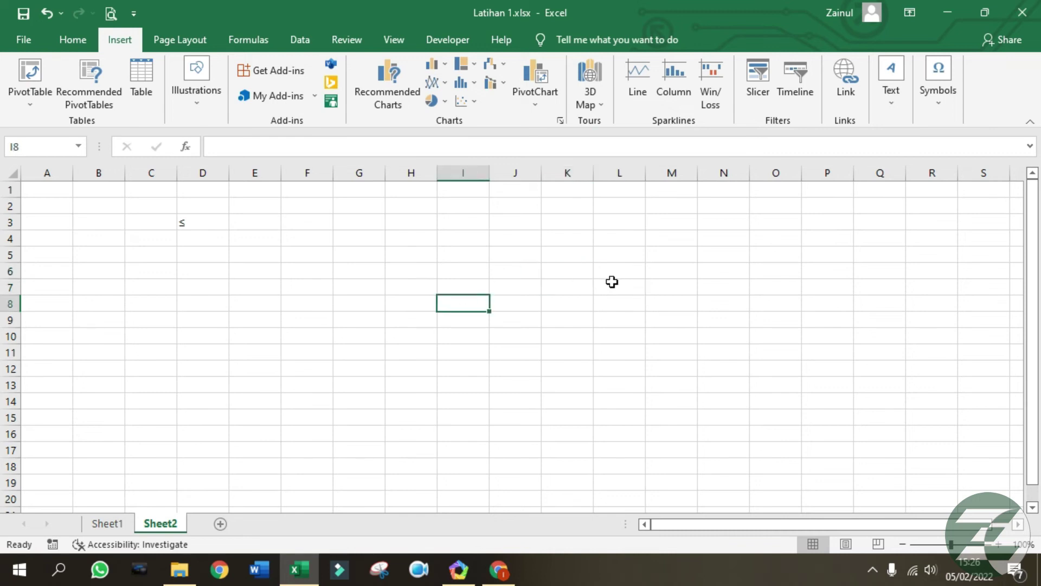
left_click(175, 43)
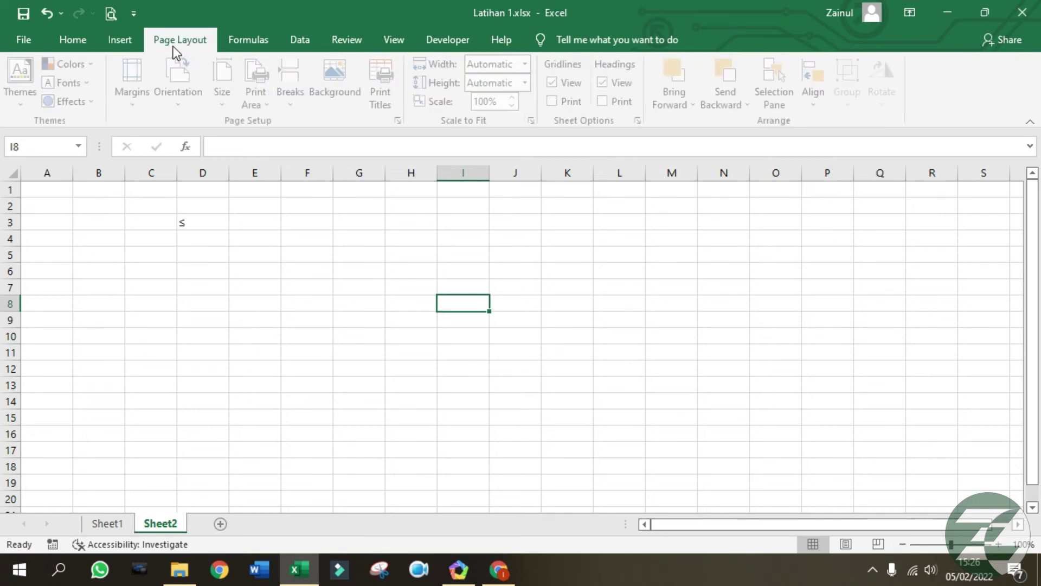
Check the ≤ symbol in cell D3 before changing the page setup.
left_click(303, 299)
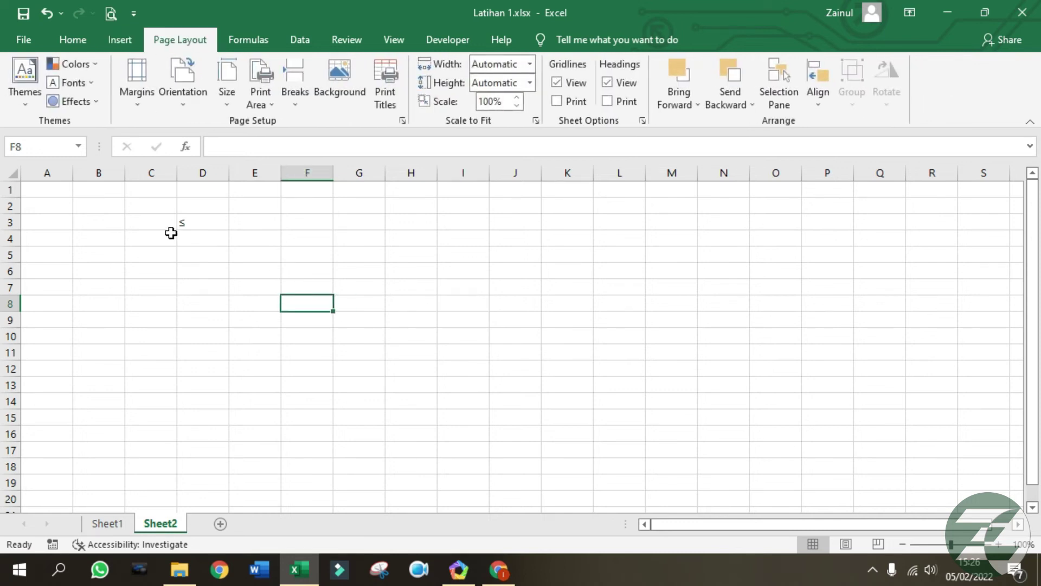
left_click(183, 222)
left_click(365, 277)
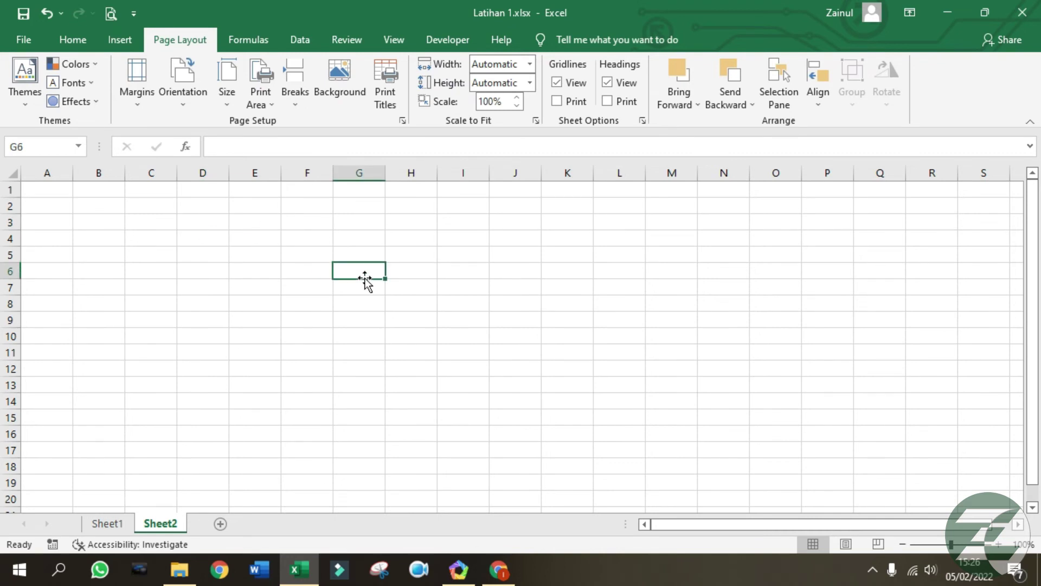
left_click(367, 298)
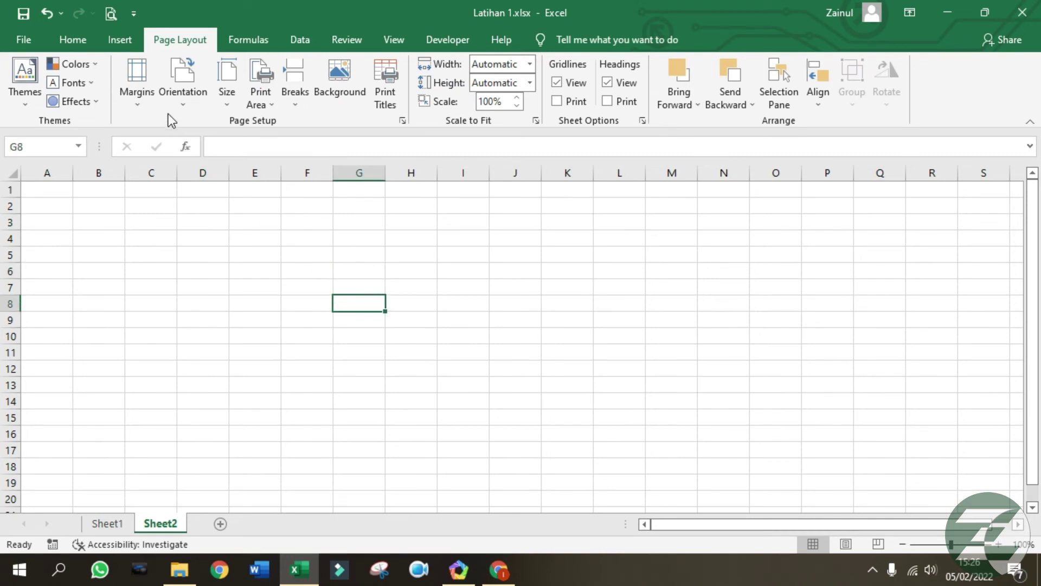
In Custom Margins, set top, left, right and bottom margins to 1 cm and apply.
left_click(144, 108)
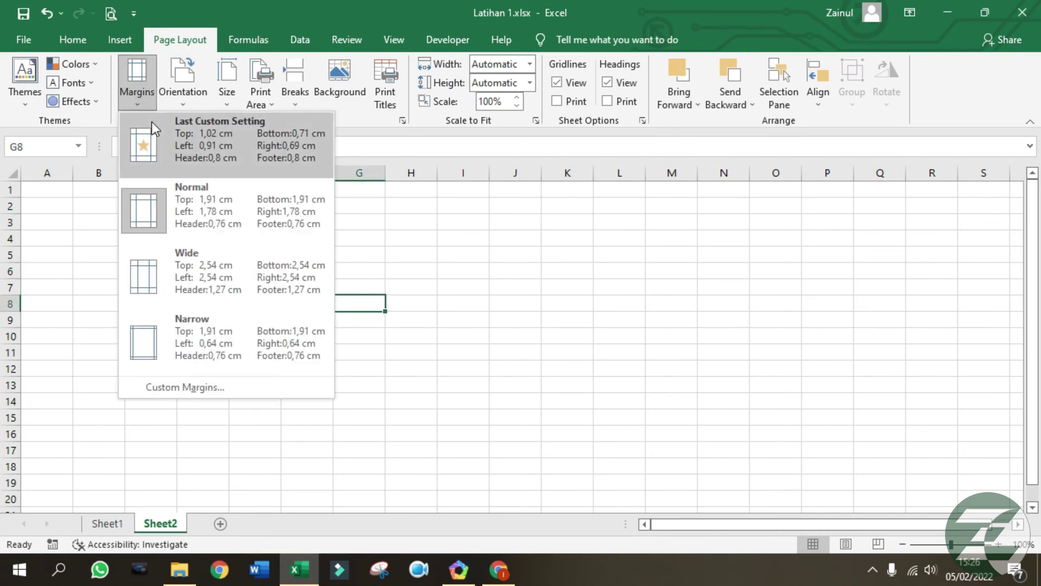
left_click(214, 387)
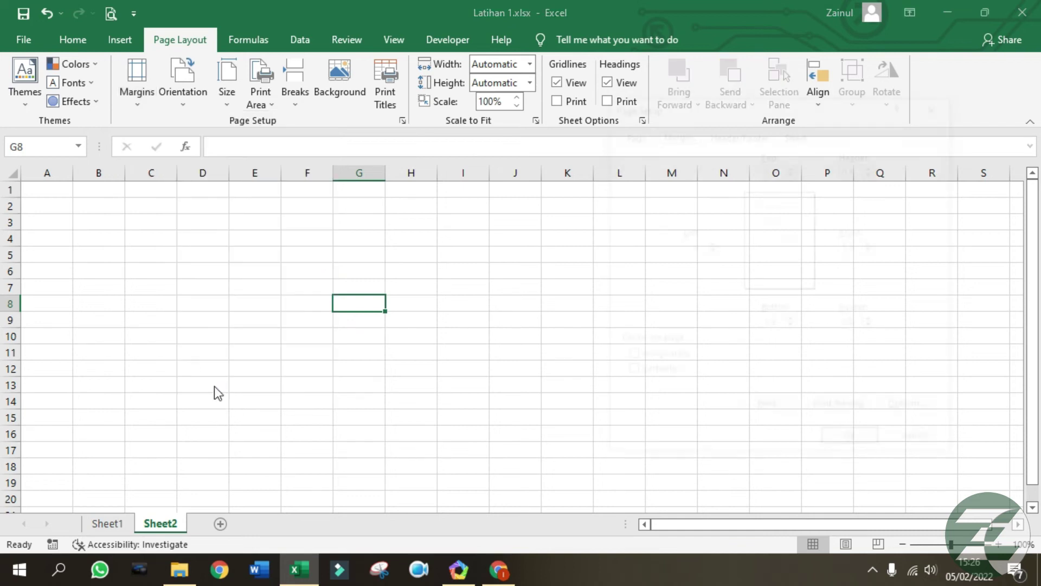
left_click_drag(808, 116, 669, 90)
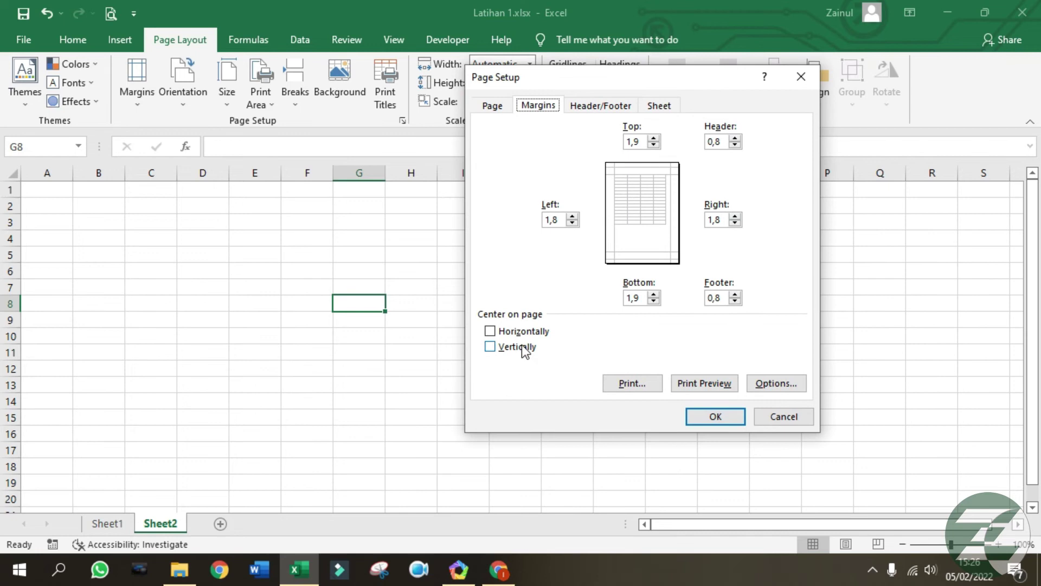
left_click_drag(565, 219, 535, 222)
type("1")
left_click_drag(628, 141, 642, 142)
type("1")
left_click_drag(724, 219, 707, 220)
type("1")
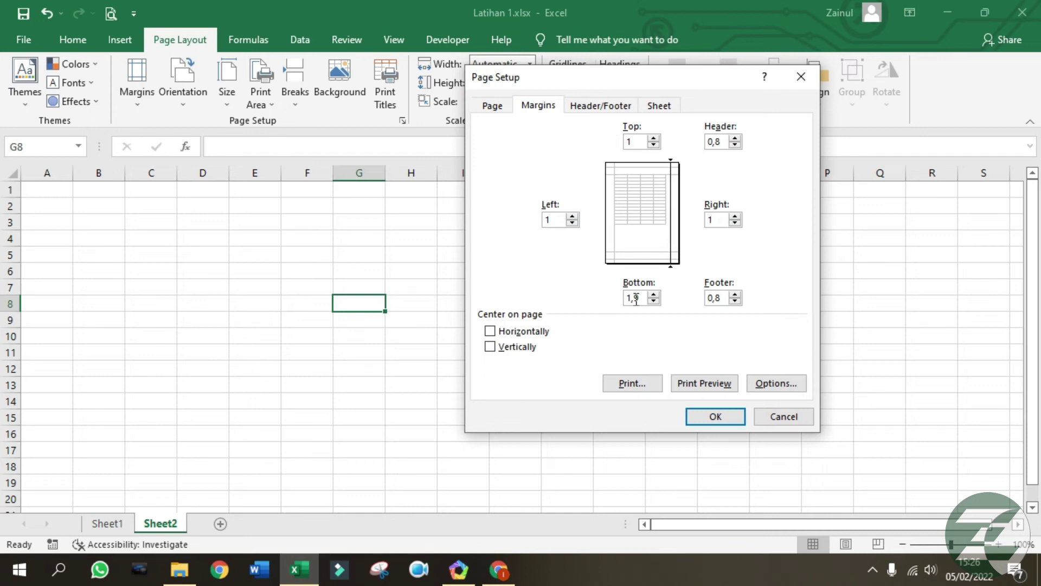
left_click_drag(623, 297, 640, 298)
type("1")
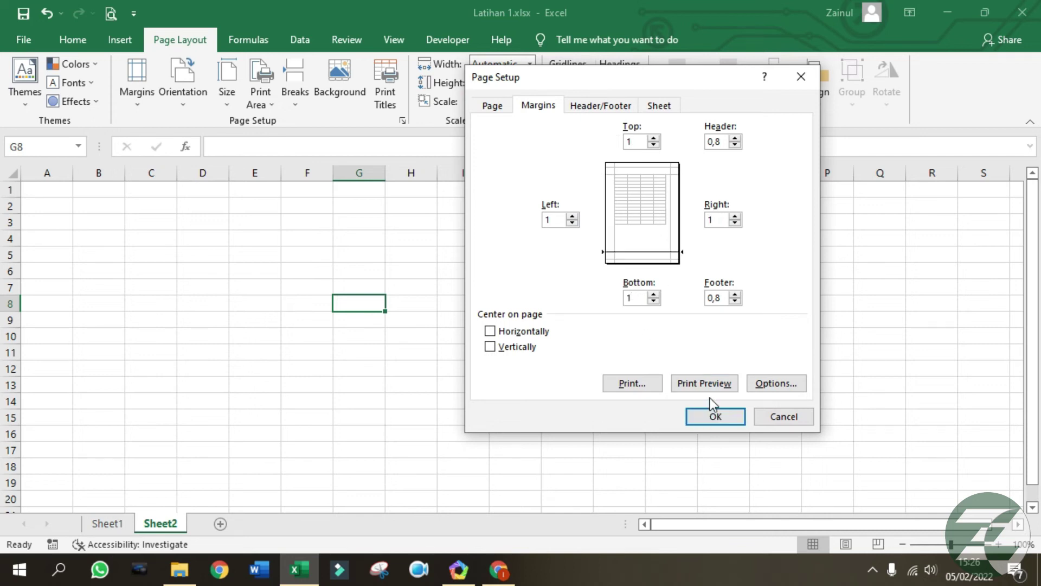
left_click(717, 418)
left_click(603, 353)
left_click(321, 288)
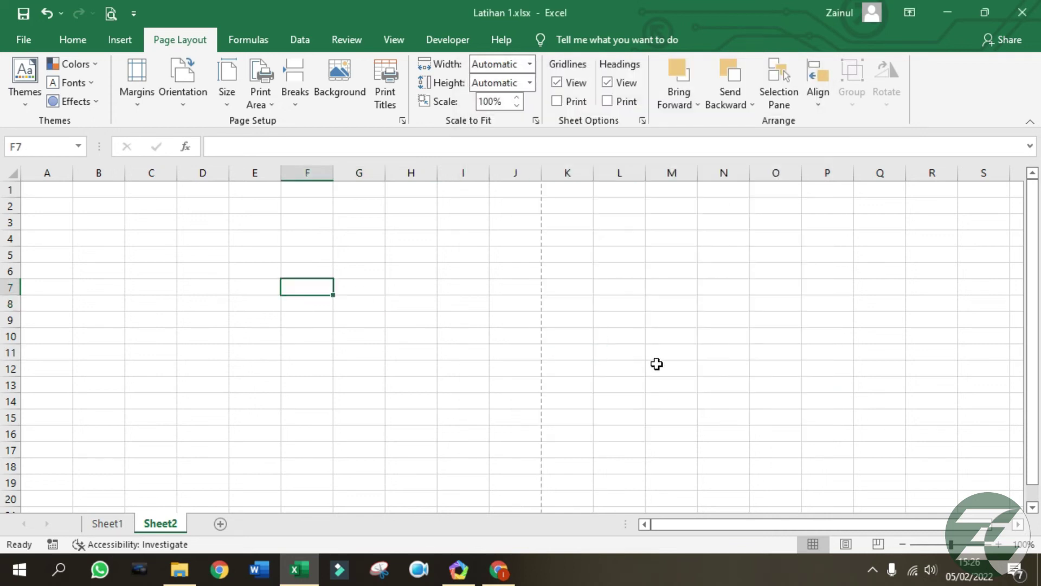
left_click(567, 336)
left_click(202, 253)
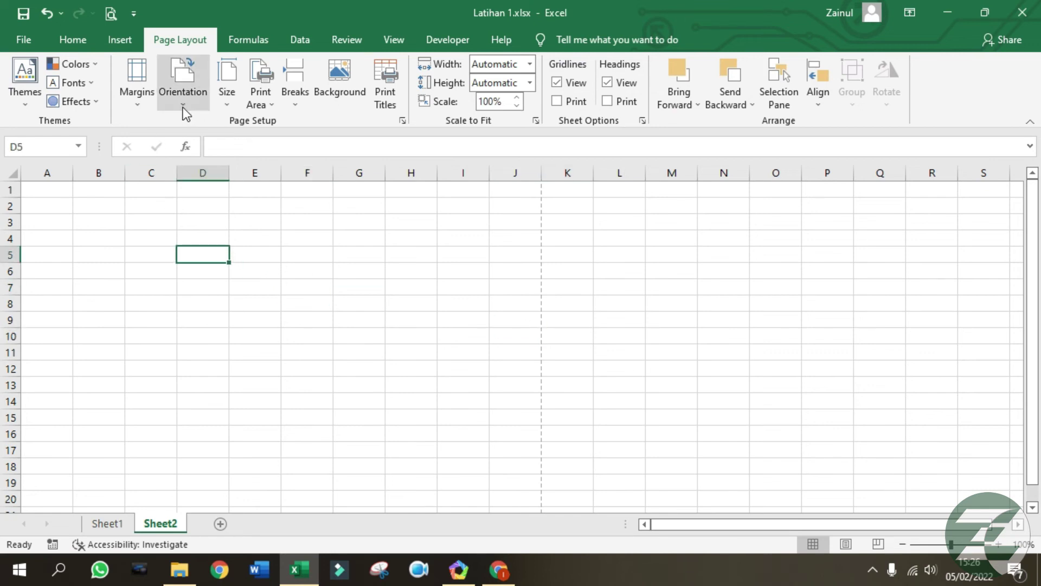
left_click(183, 86)
left_click(200, 167)
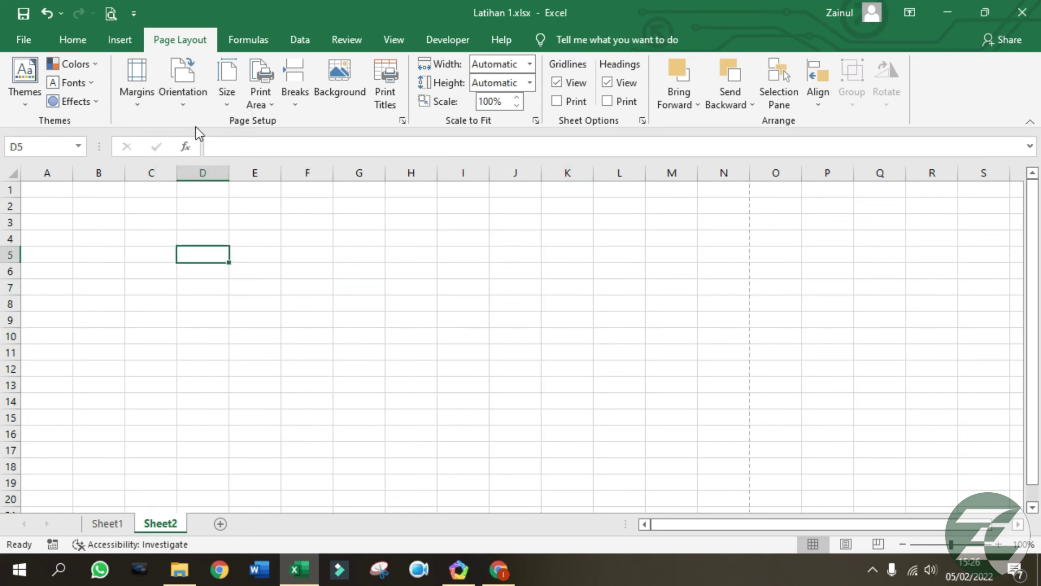
left_click(189, 104)
left_click(197, 133)
left_click(322, 270)
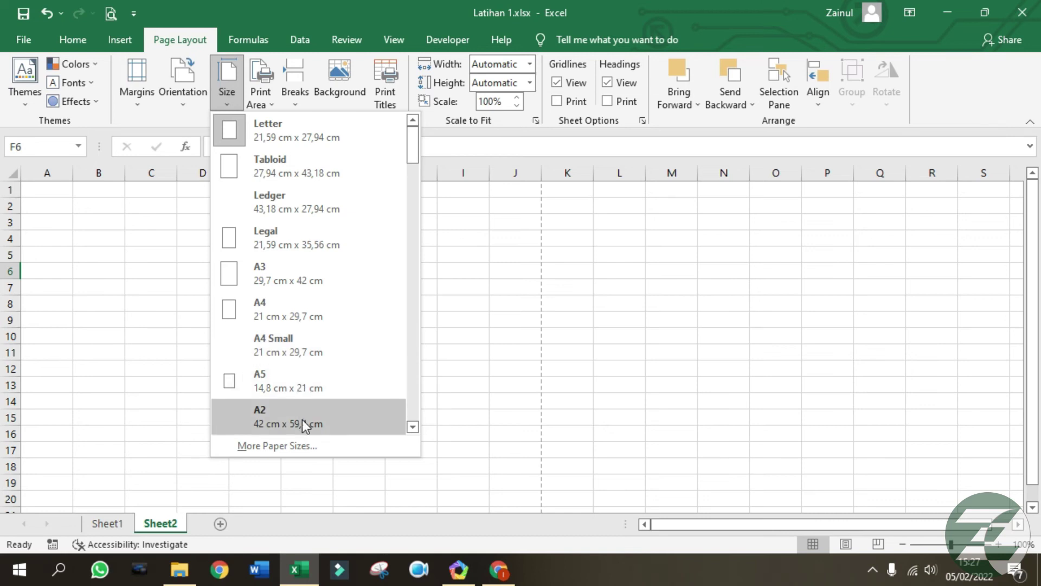
left_click(448, 168)
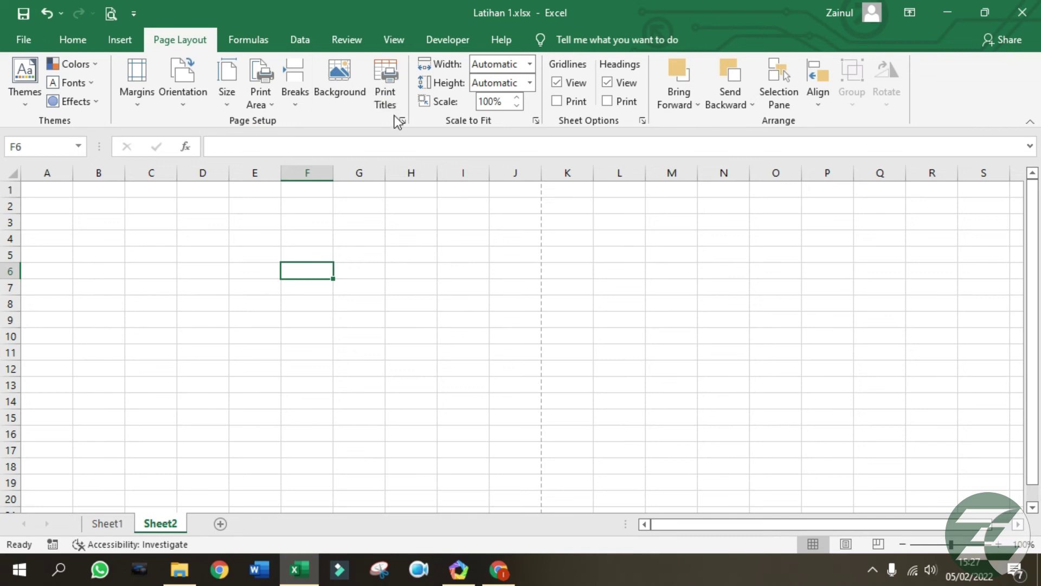
left_click(476, 336)
left_click(461, 320)
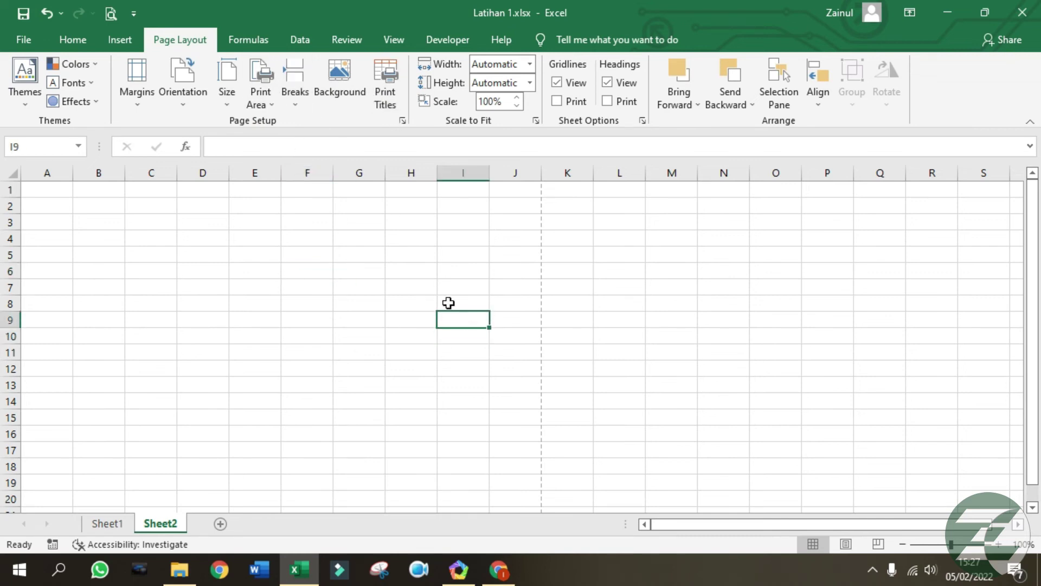
left_click(251, 43)
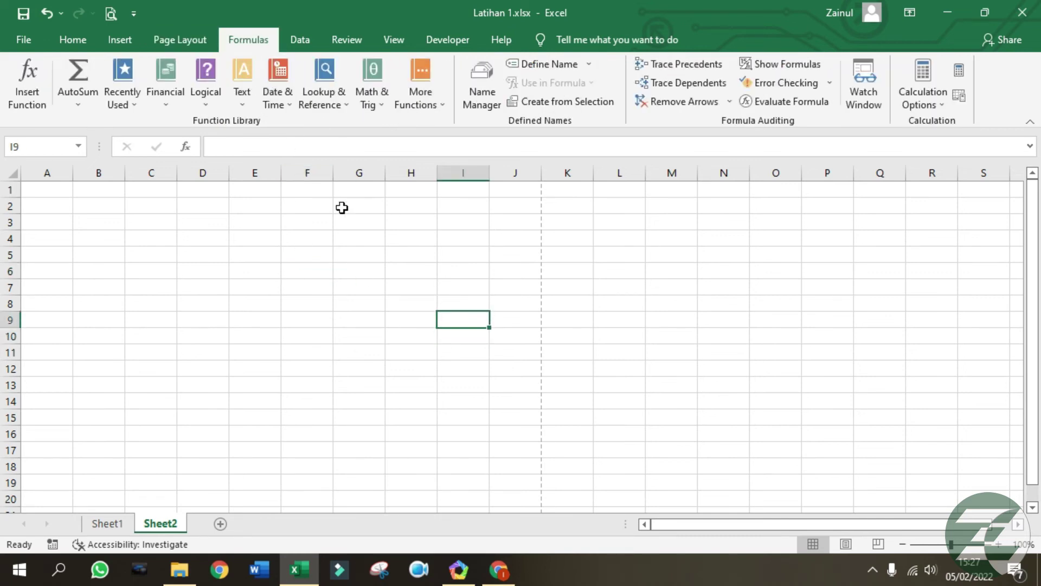
left_click(397, 318)
left_click(325, 324)
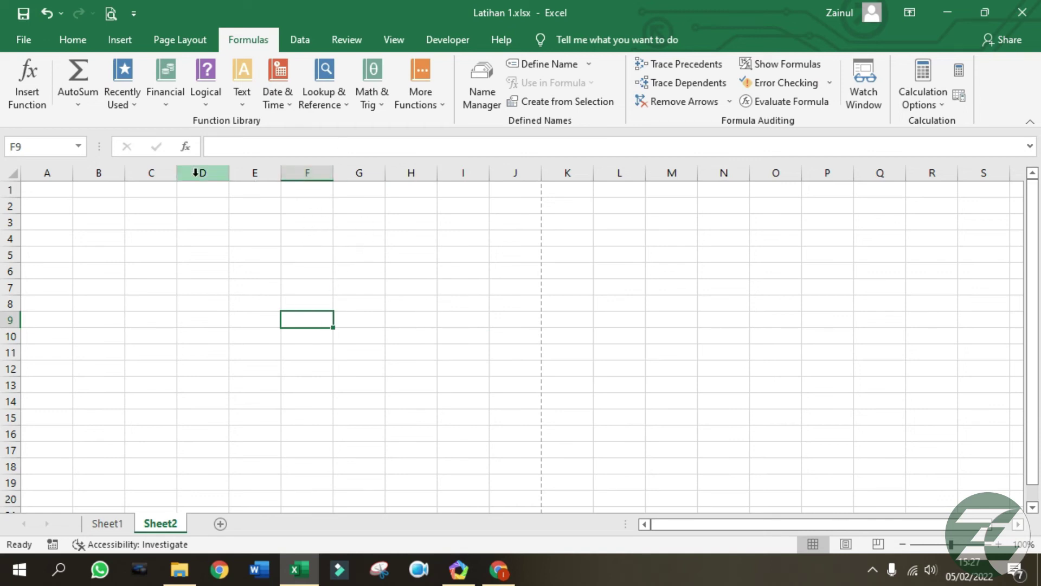
left_click(40, 97)
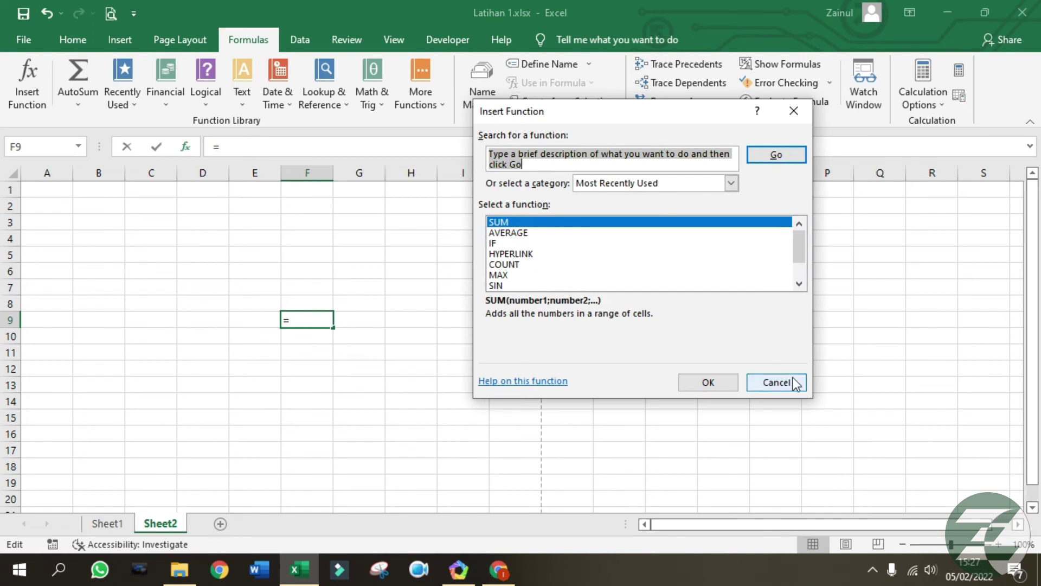
left_click(777, 382)
left_click(464, 332)
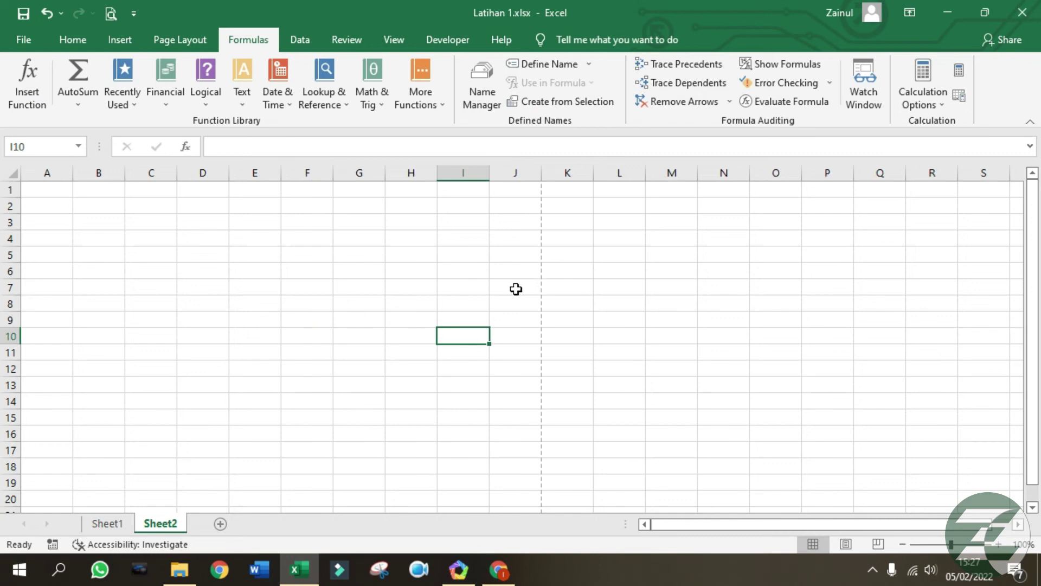
left_click(60, 191)
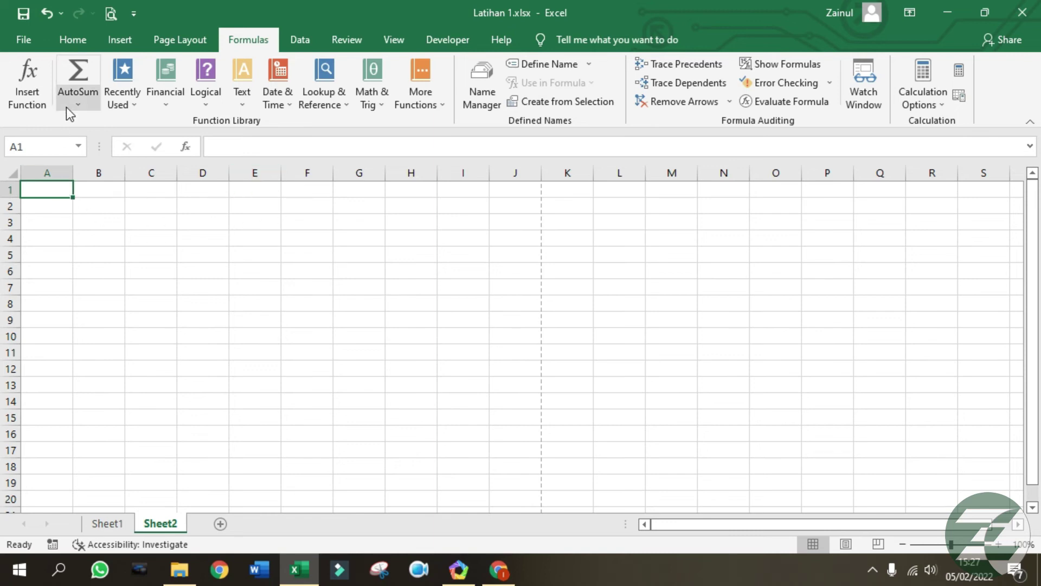
Enter 1 in A1 and 2 in B1.
type("1")
key("Tab")
type("2")
key("Tab")
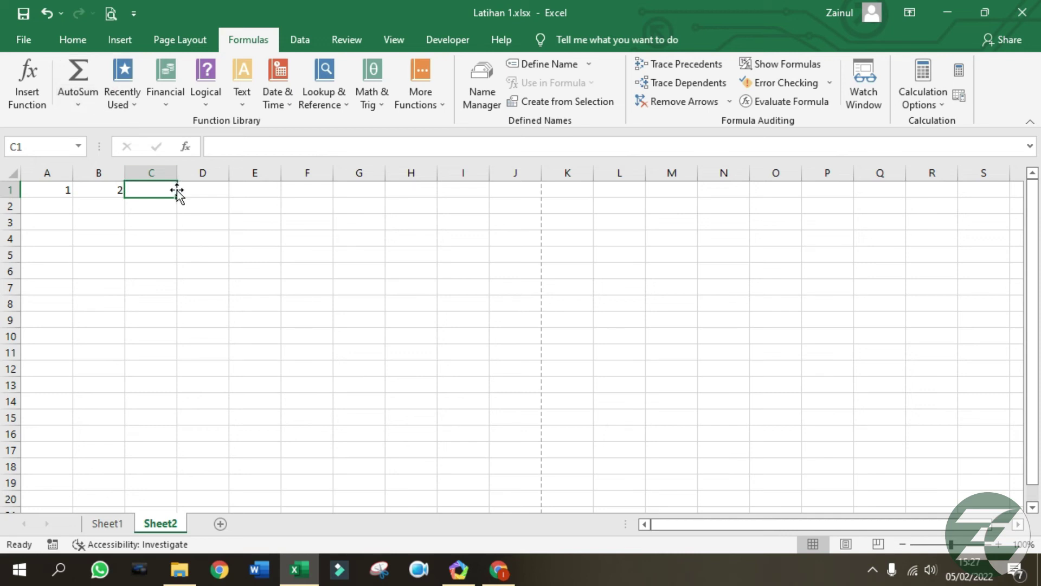
Put the formula =A1+B1 in C1.
type("=")
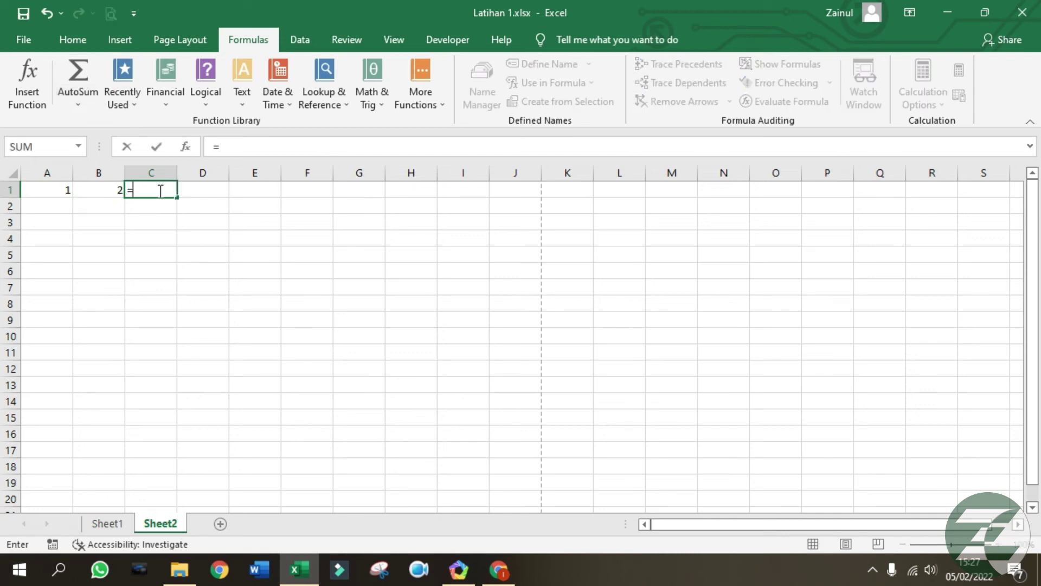
left_click(58, 190)
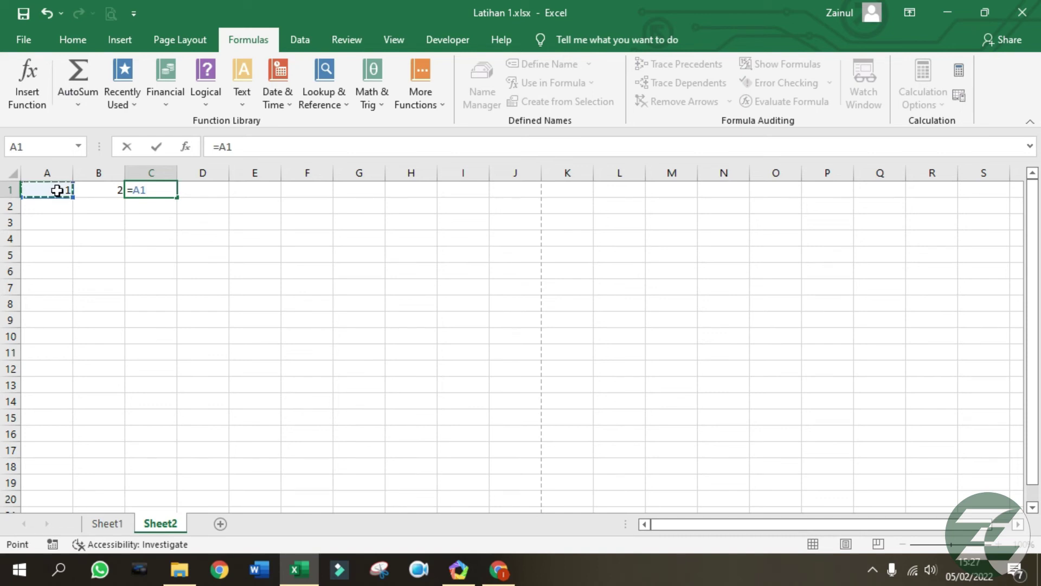
type("+")
left_click(101, 193)
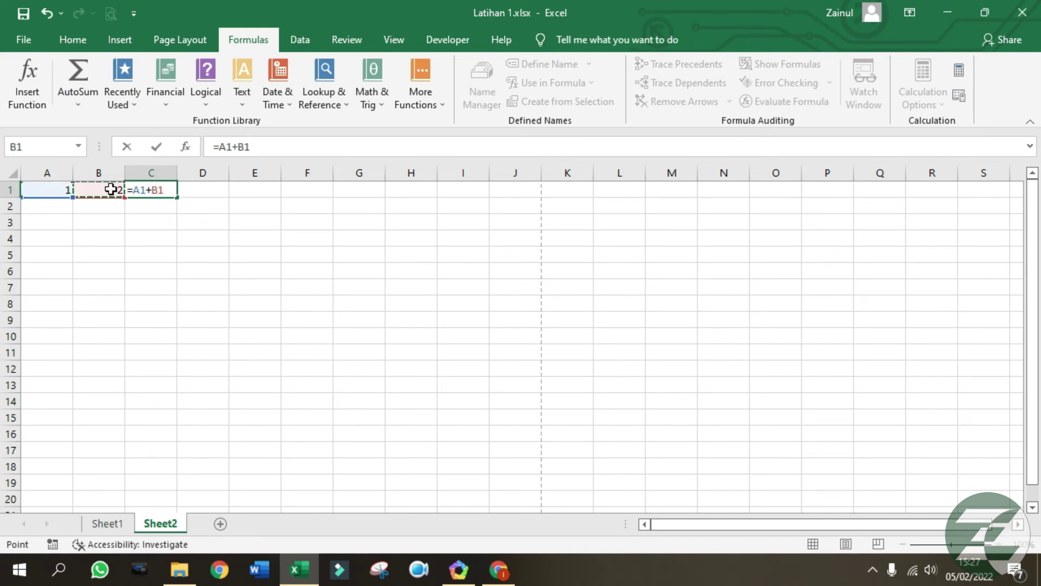
key("Return")
left_click(171, 188)
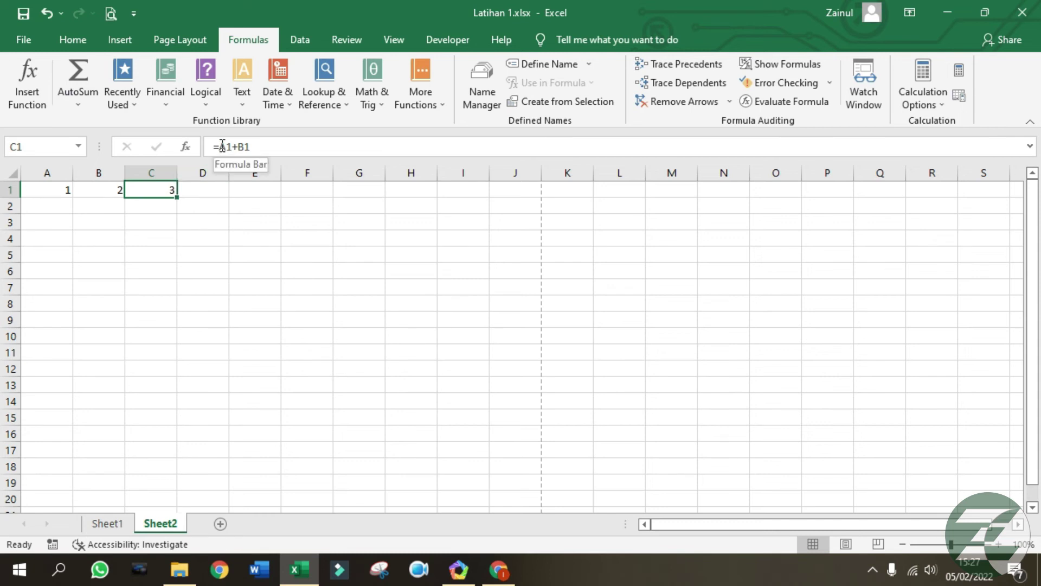
Replace C1's formula with =SUM(A1:B1), giving 3.
left_click_drag(258, 148, 197, 144)
type("SUM")
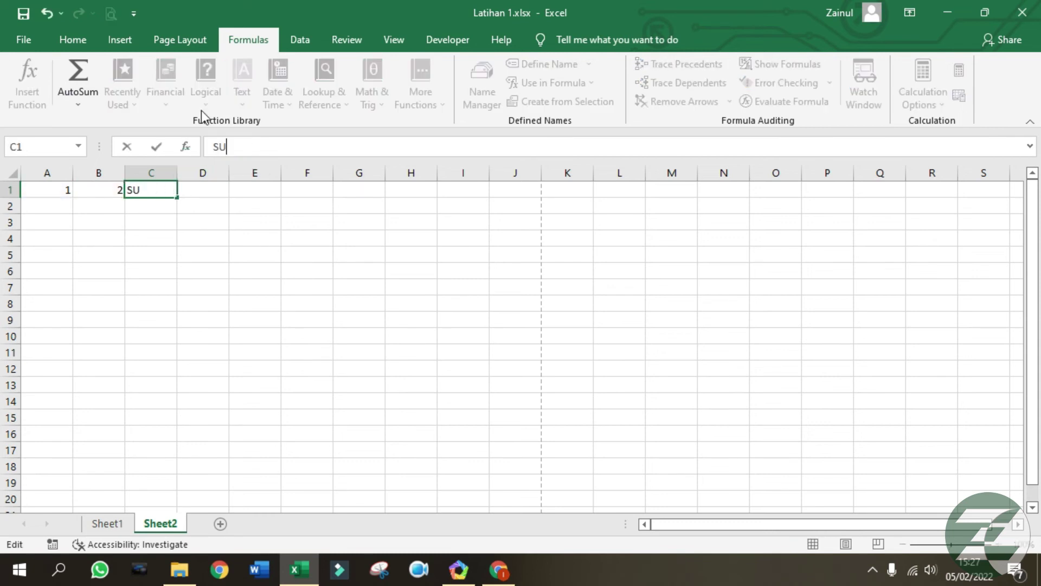
key("BackSpace")
key("BackSpace")
key("BackSpace")
type("=S")
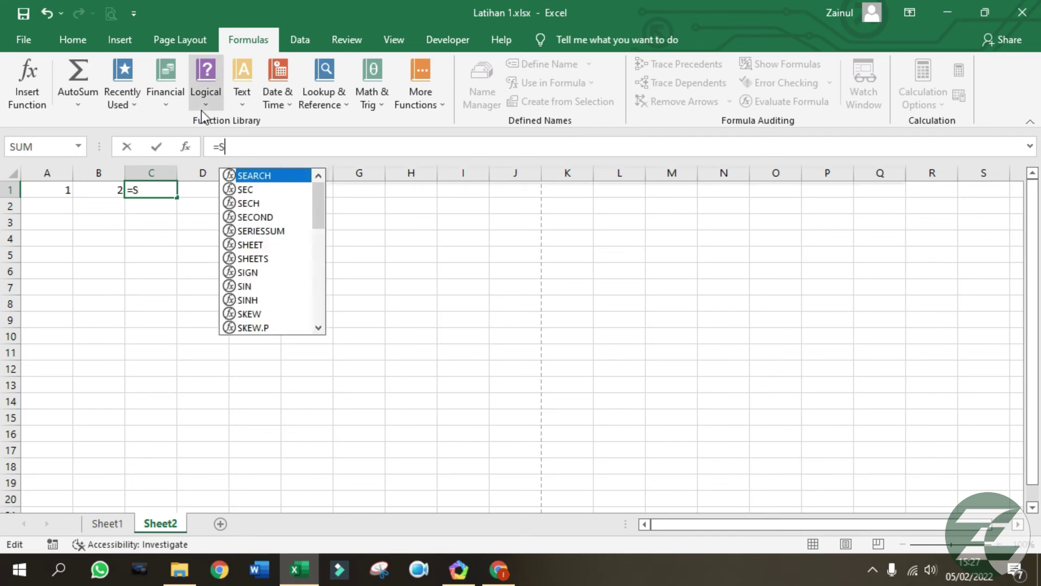
type("UM(")
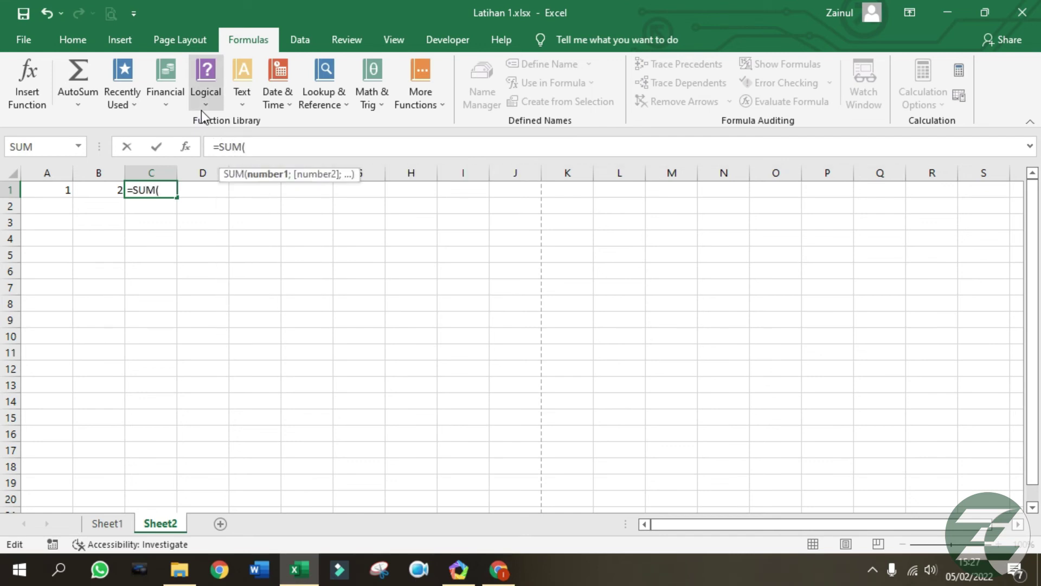
left_click_drag(50, 187, 108, 185)
type(")")
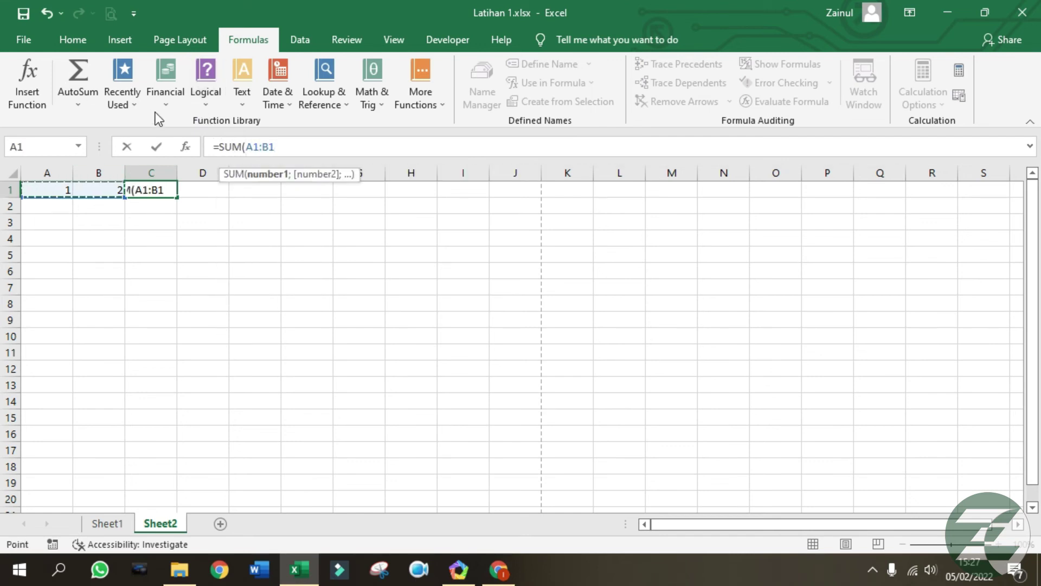
key("Return")
left_click(165, 187)
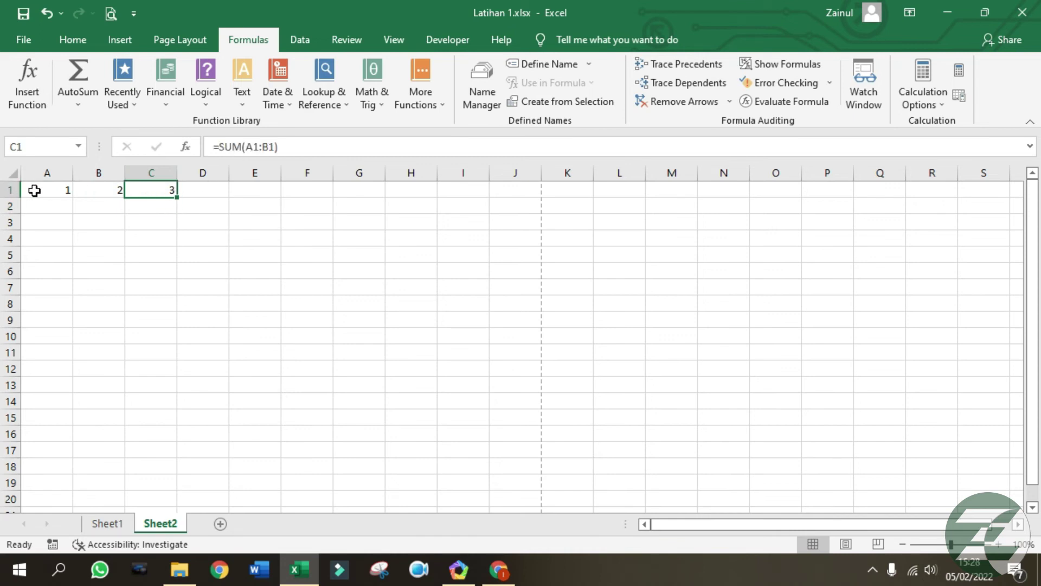
Centre row 1's values both vertically and horizontally.
left_click(10, 190)
left_click(72, 40)
left_click(302, 95)
left_click(301, 74)
left_click(250, 269)
left_click(149, 190)
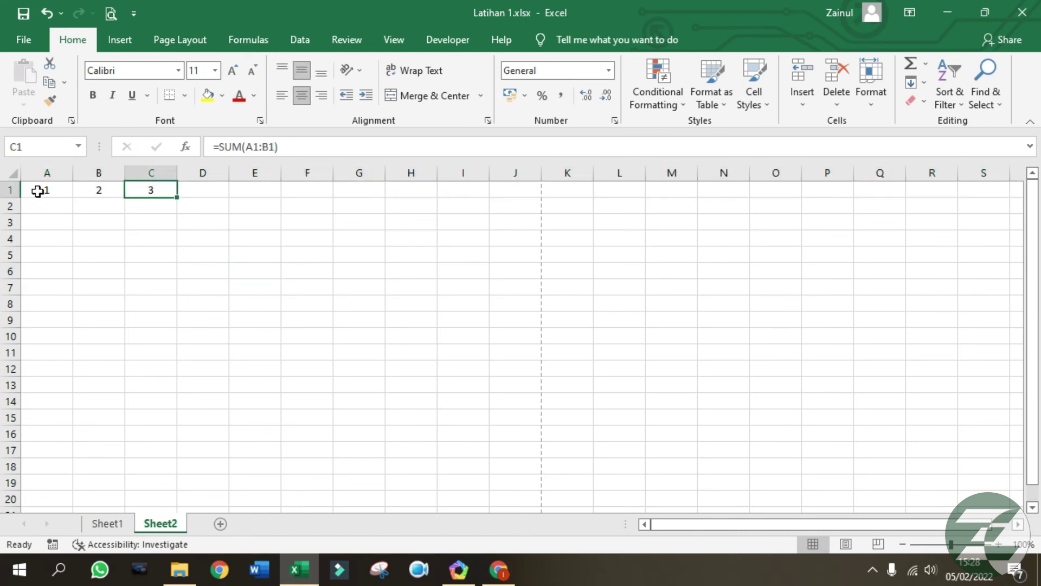
Change C1's SUM formula to =A1-B1.
left_click(38, 188)
left_click(152, 197)
mouse_move(176, 191)
left_mouse_down()
mouse_move(193, 191)
mouse_move(174, 194)
left_mouse_up()
left_click_drag(278, 146, 218, 147)
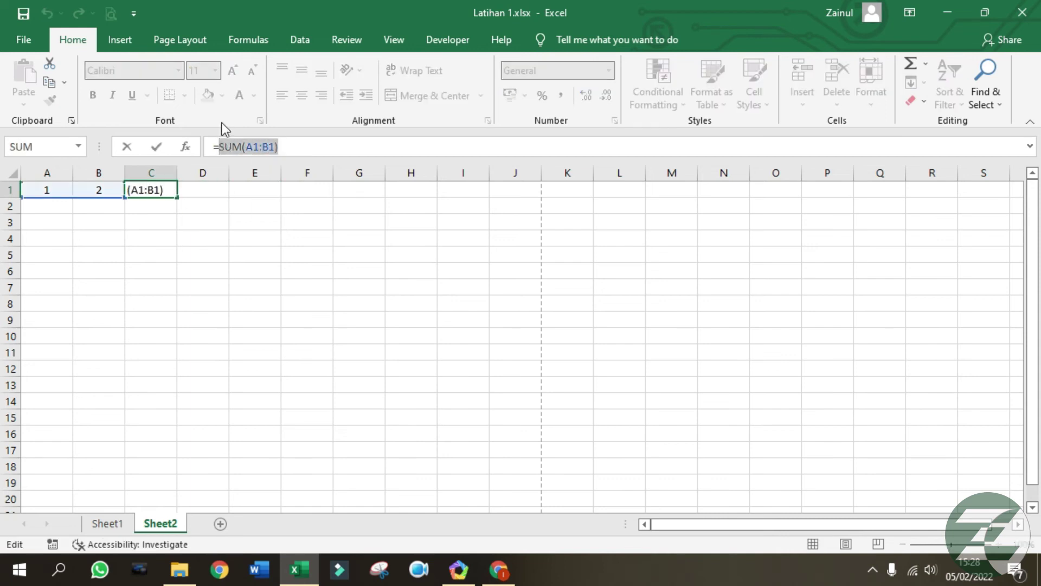
left_click(48, 190)
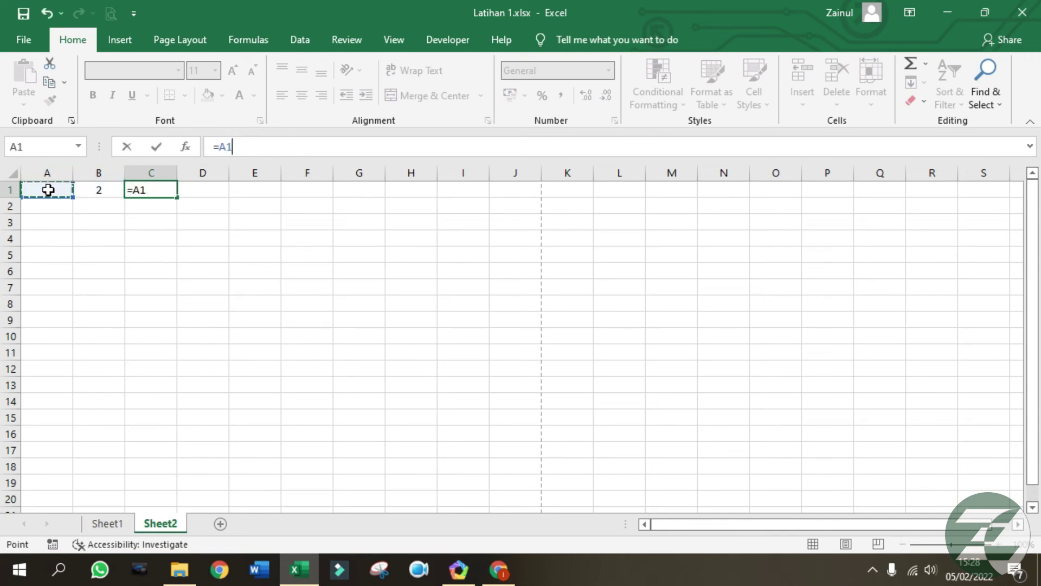
type("-")
left_click(103, 190)
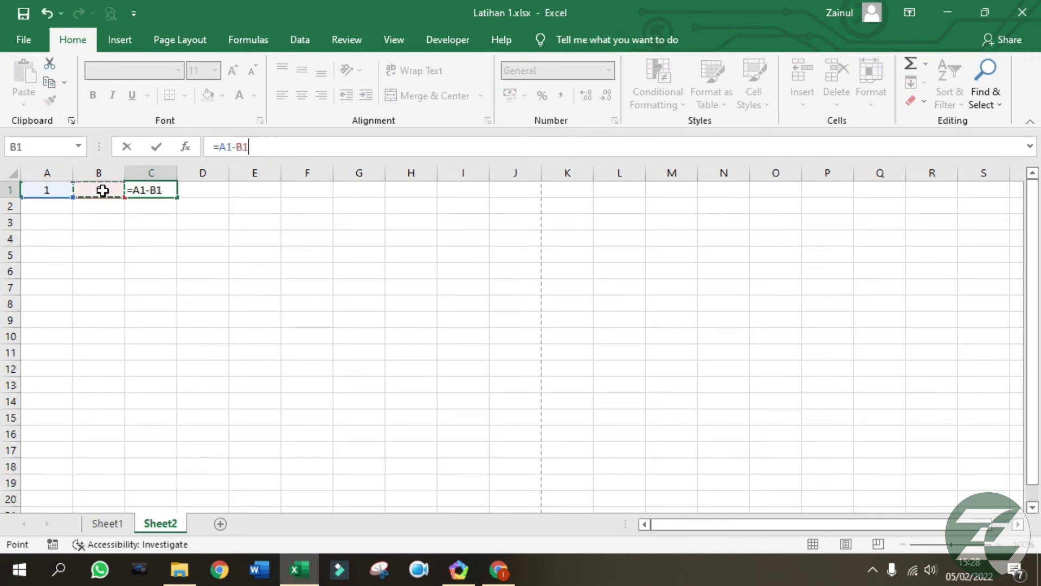
key("Return")
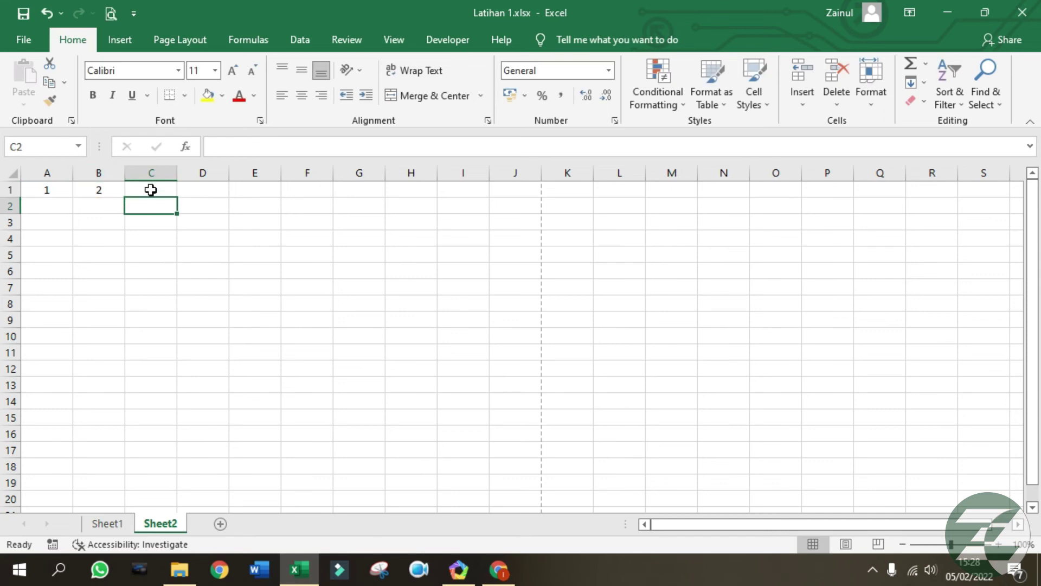
Rewrite C1 as =A1*B1 so it shows 2.
left_click(152, 188)
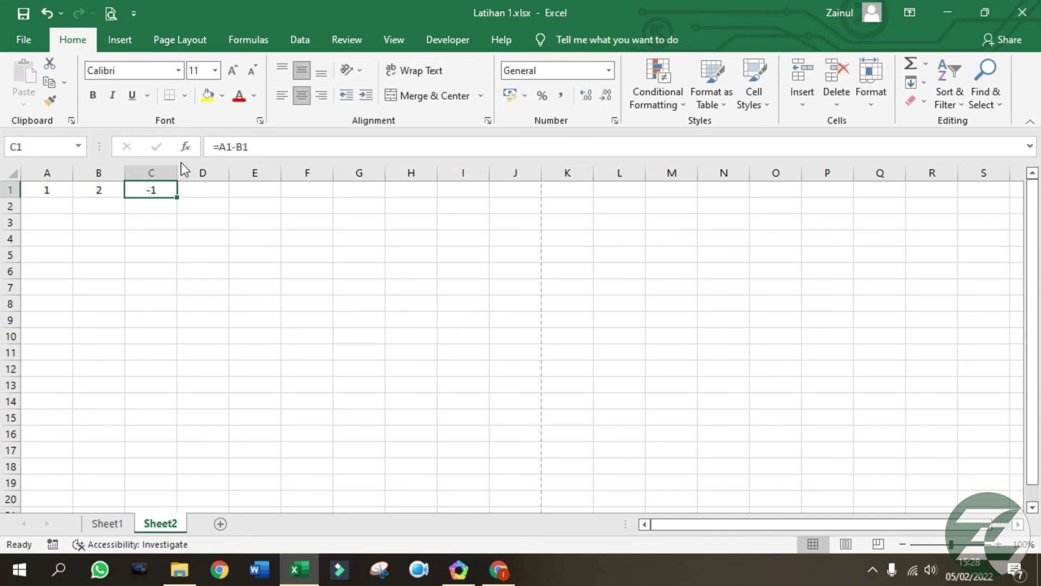
type("=")
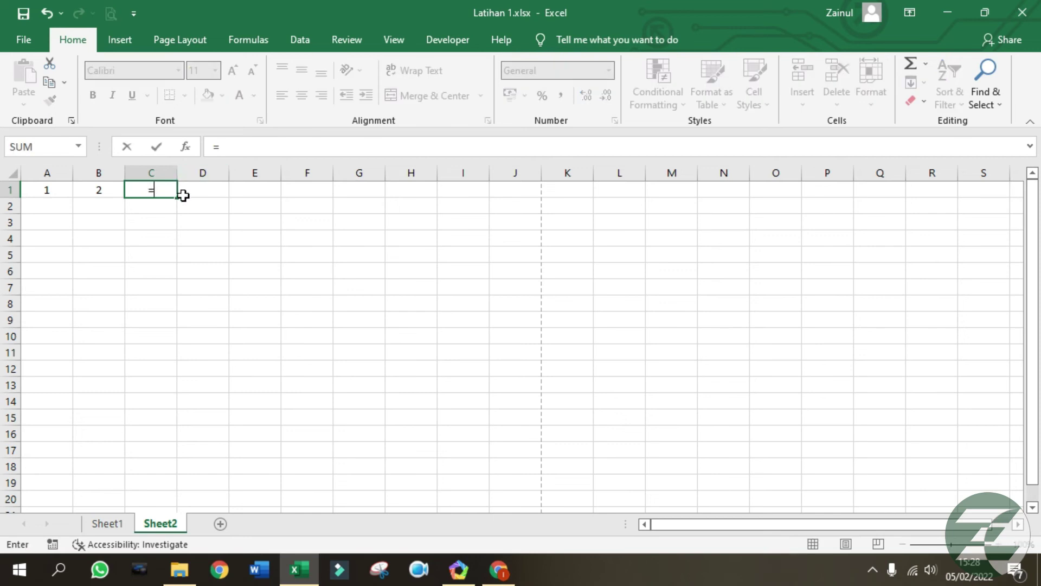
left_click(48, 191)
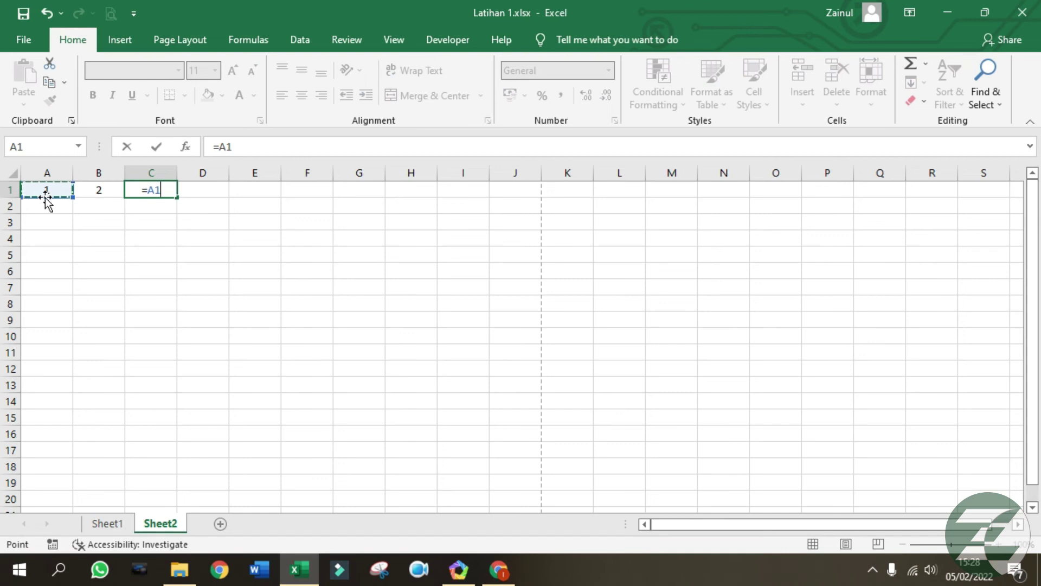
type("/")
key("BackSpace")
type("*")
left_click(96, 191)
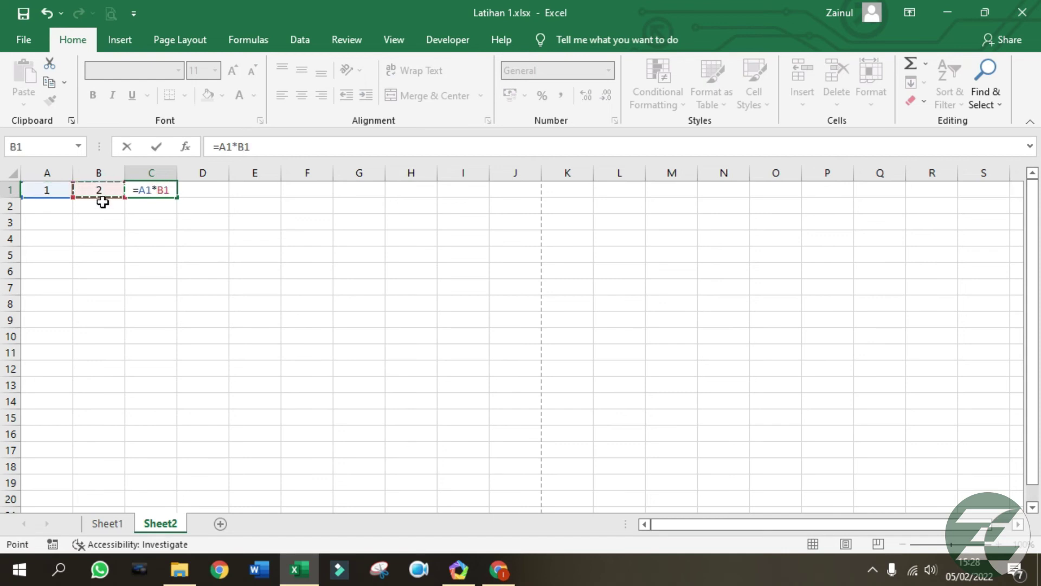
key("Return")
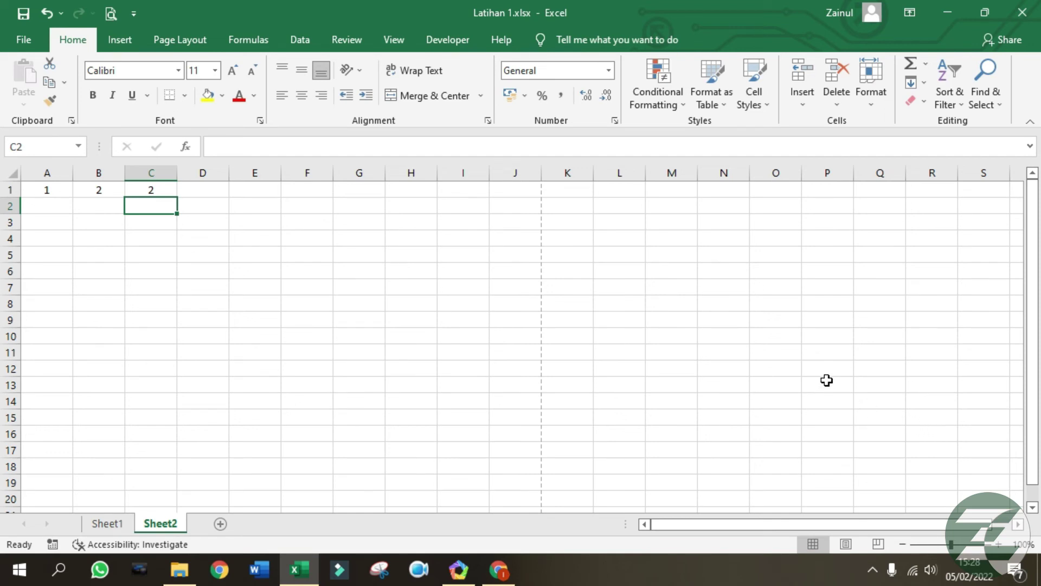
left_click(266, 38)
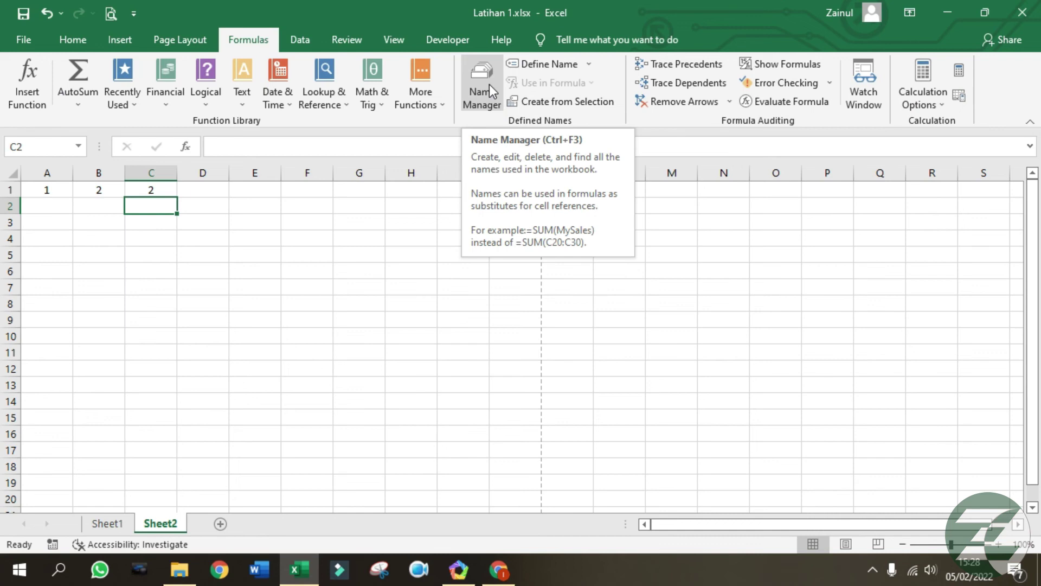
Define a new name 'Latihan' referring to A1:A10.
left_click(152, 370)
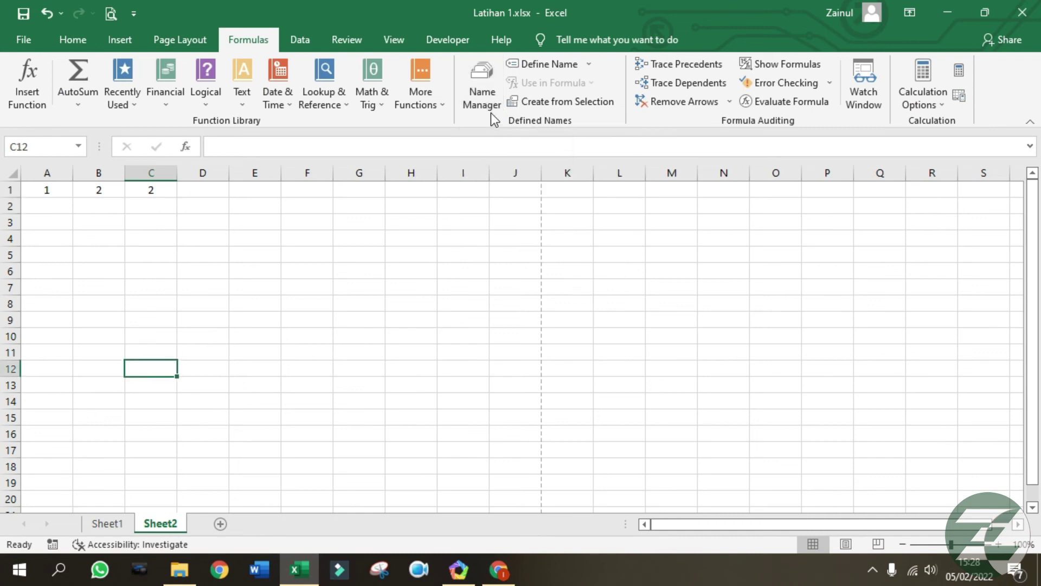
left_click(488, 98)
left_click_drag(497, 89, 530, 100)
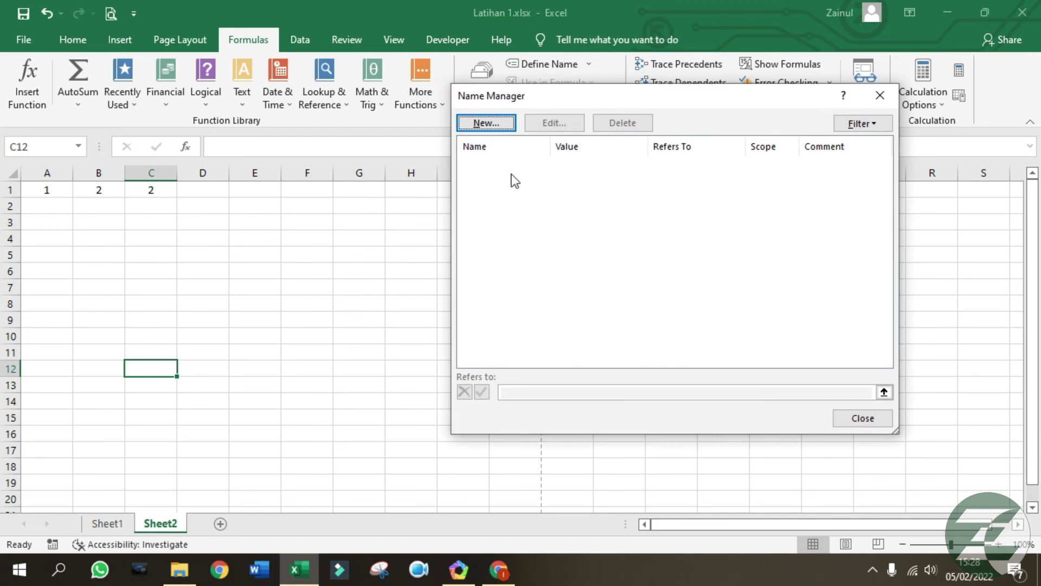
left_click(505, 123)
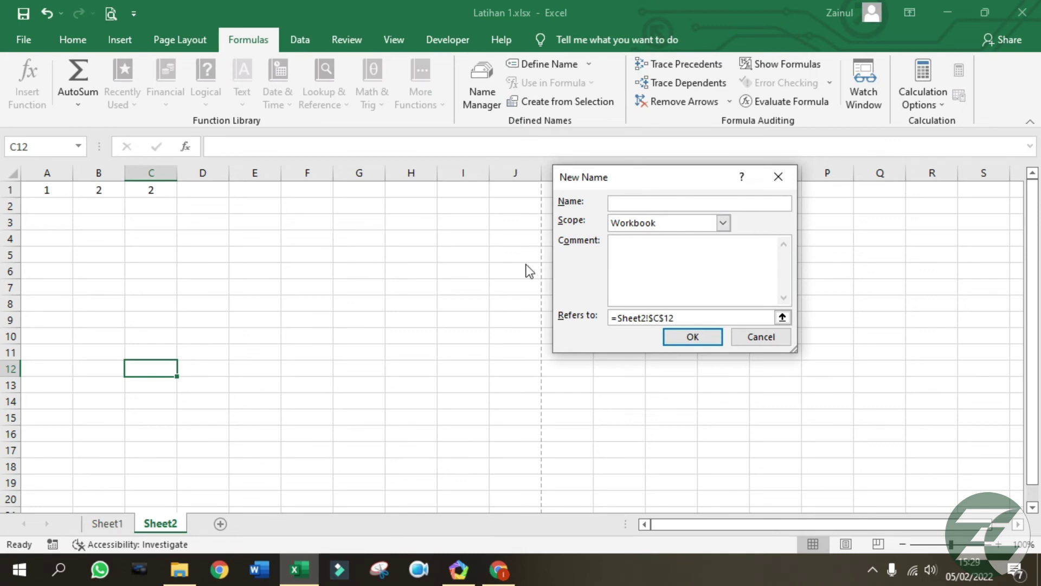
type("latihan")
key("BackSpace")
key("BackSpace")
key("BackSpace")
key("BackSpace")
key("BackSpace")
key("BackSpace")
key("BackSpace")
type("Latihan")
left_click_drag(664, 318, 544, 309)
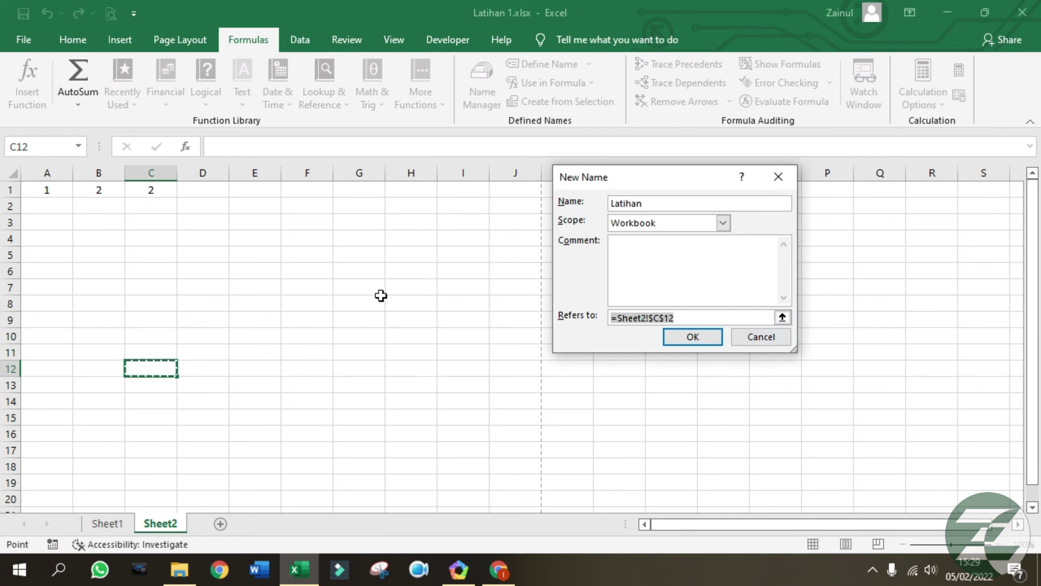
left_click_drag(43, 186, 45, 338)
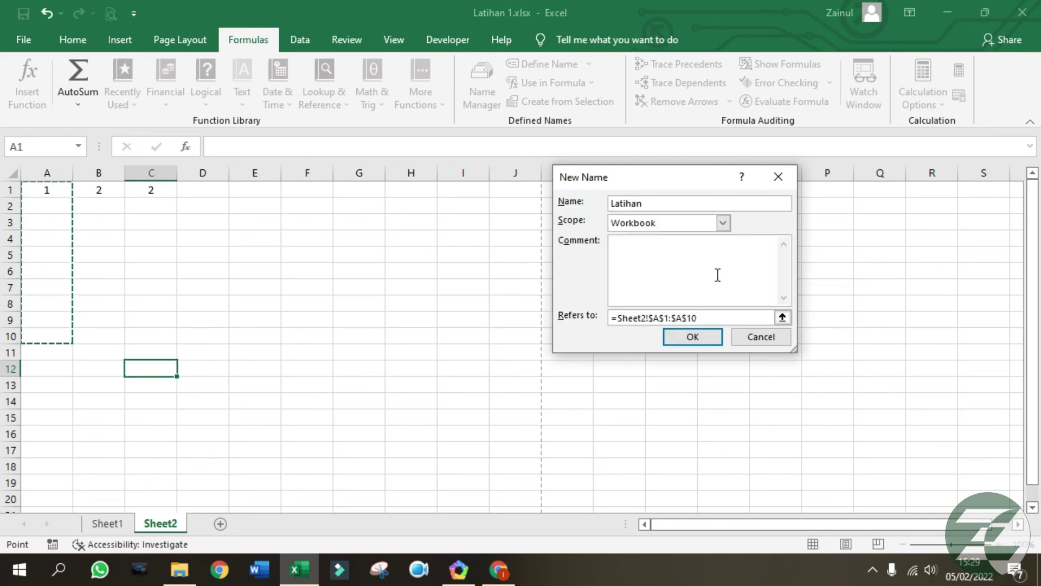
left_click(708, 339)
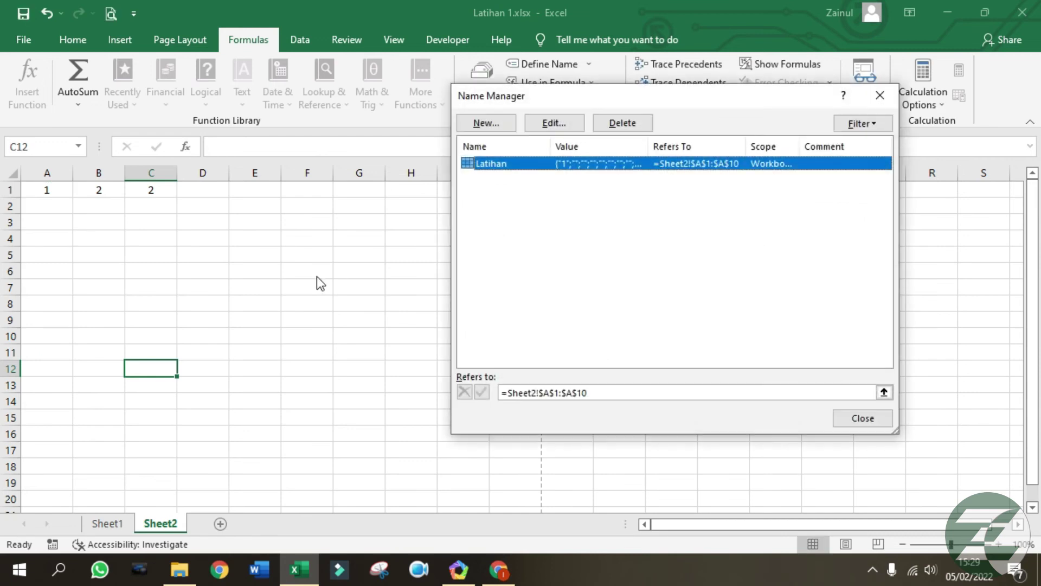
Close the Name Manager and select the Latihan range from the Name Box.
left_click(852, 419)
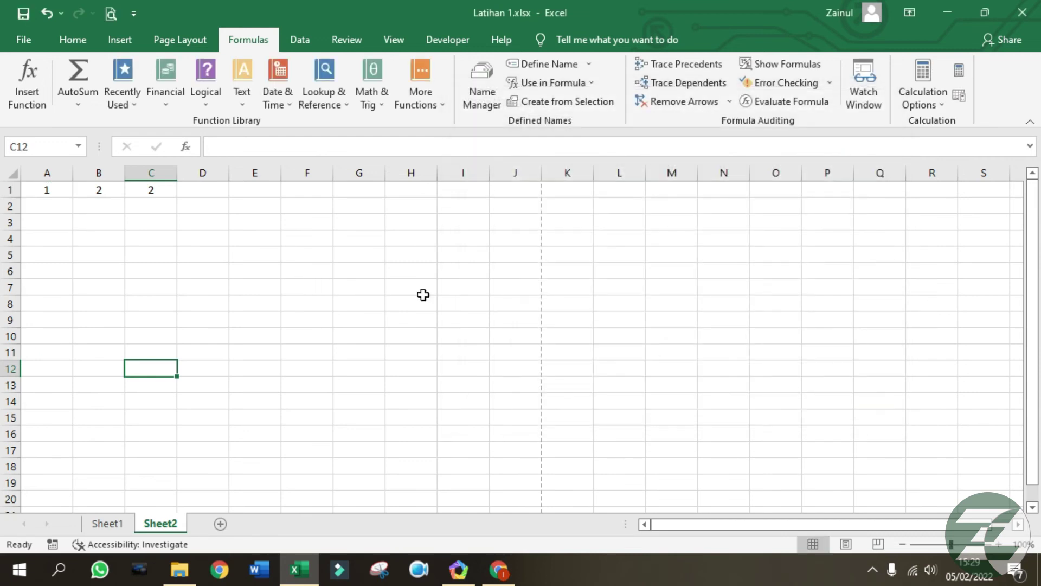
left_click(307, 271)
left_click(65, 206)
left_click(80, 146)
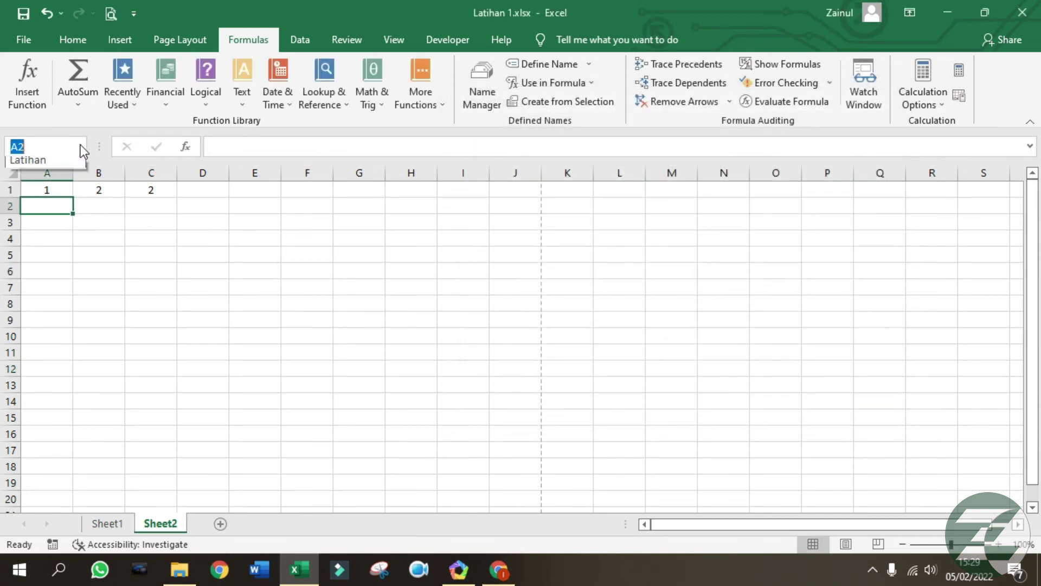
left_click(25, 161)
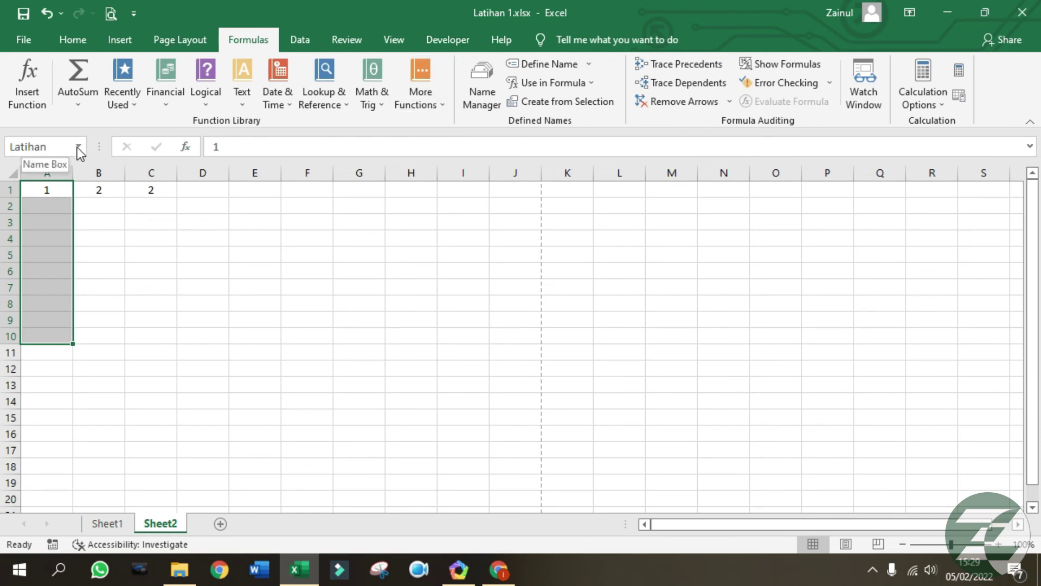
Inspect C1's =A1*B1 formula and the values in B1 and A1, then show the Data commands.
left_click(142, 253)
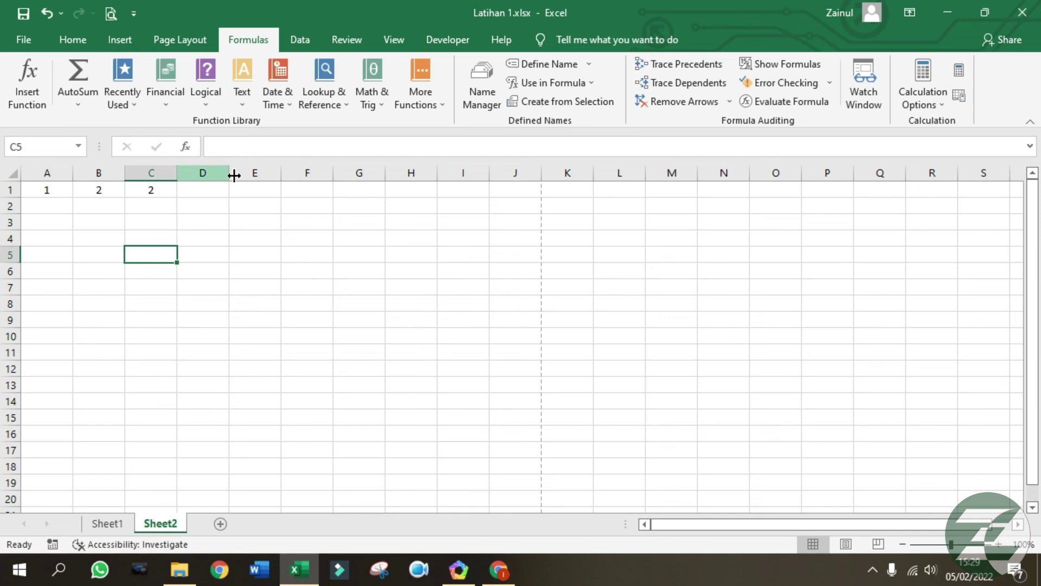
left_click(235, 151)
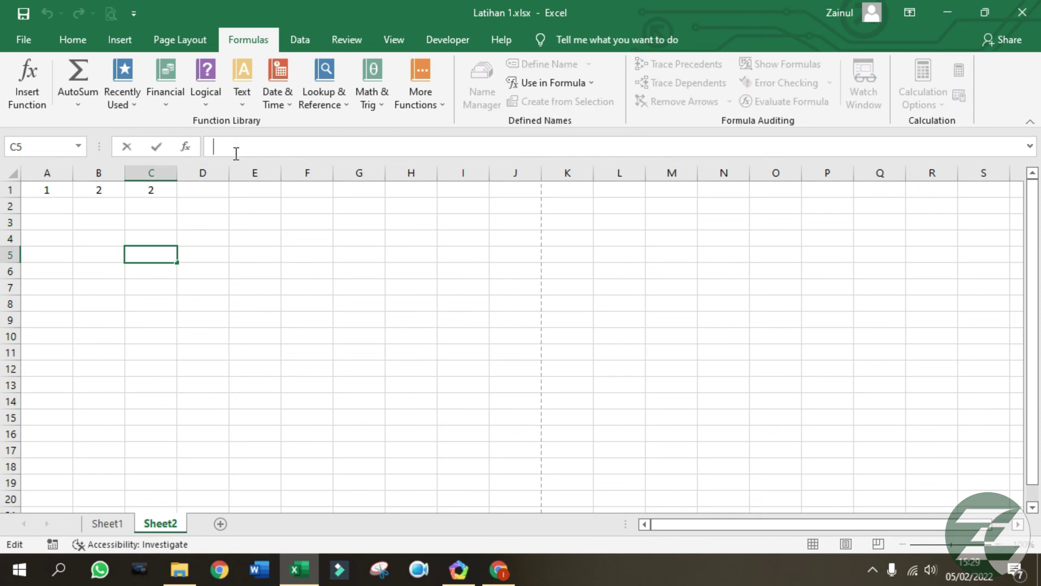
left_click(146, 191)
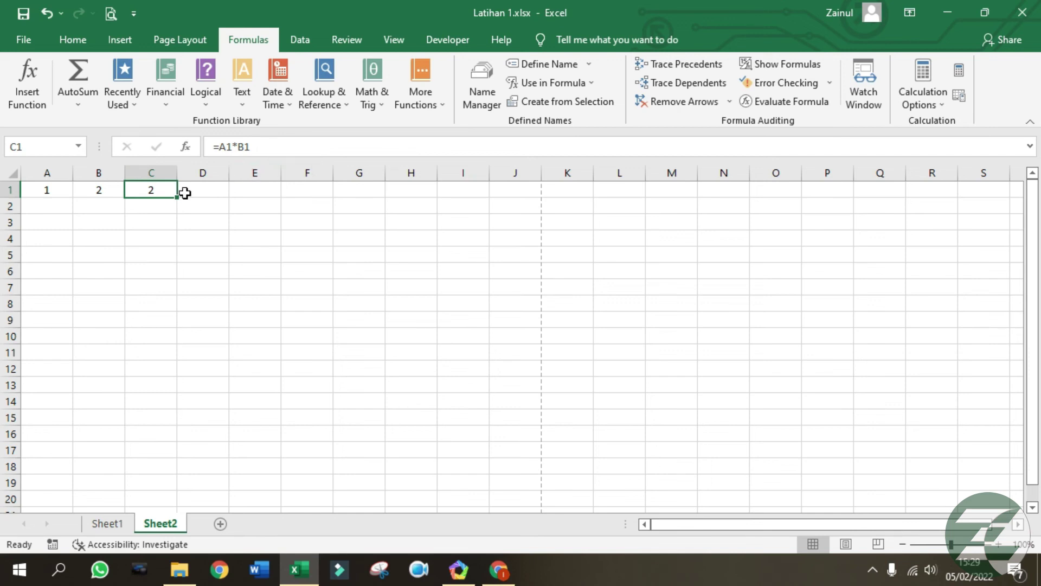
left_click(117, 187)
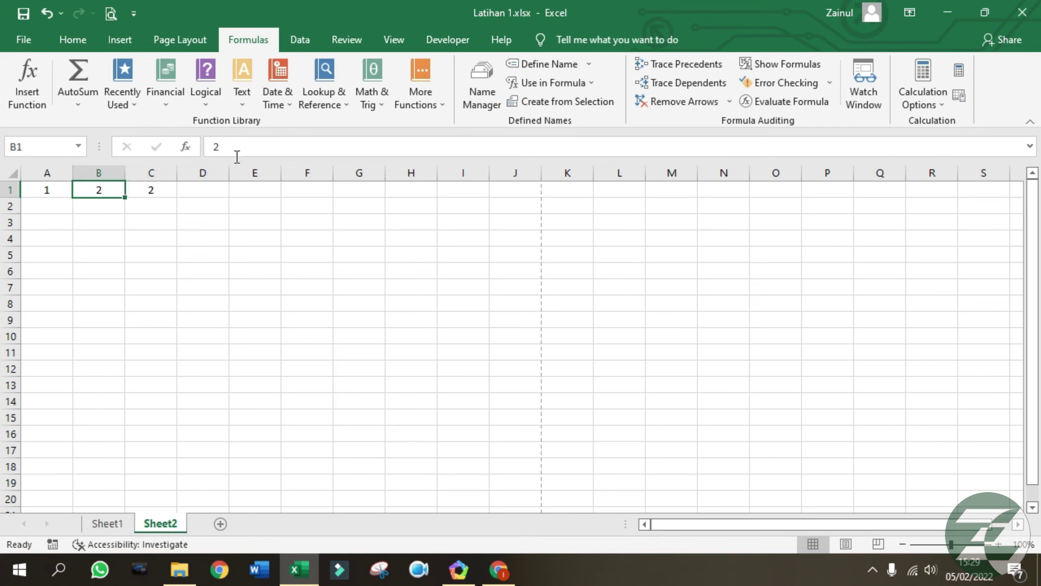
left_click(45, 190)
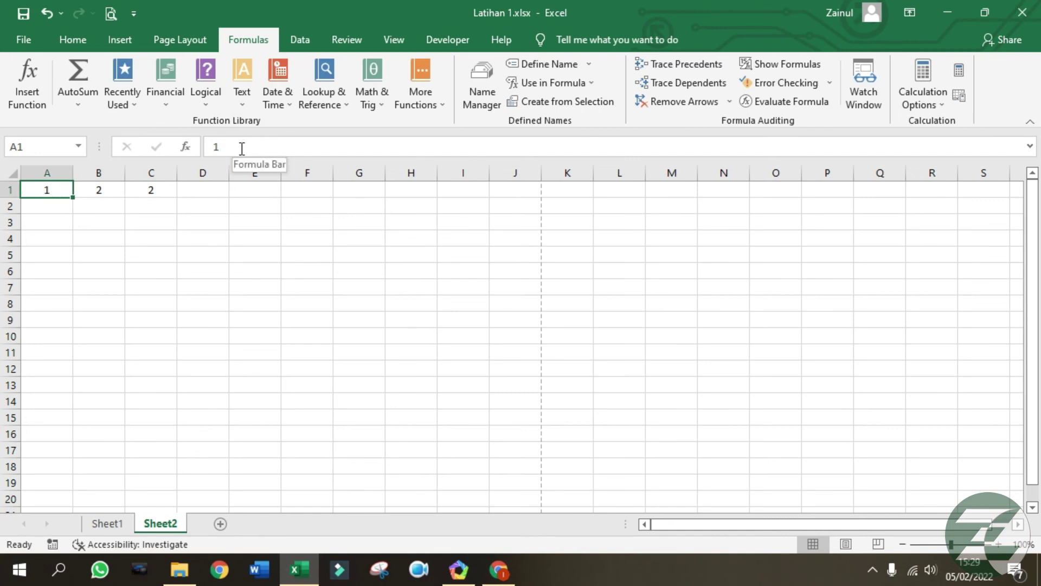
left_click(304, 292)
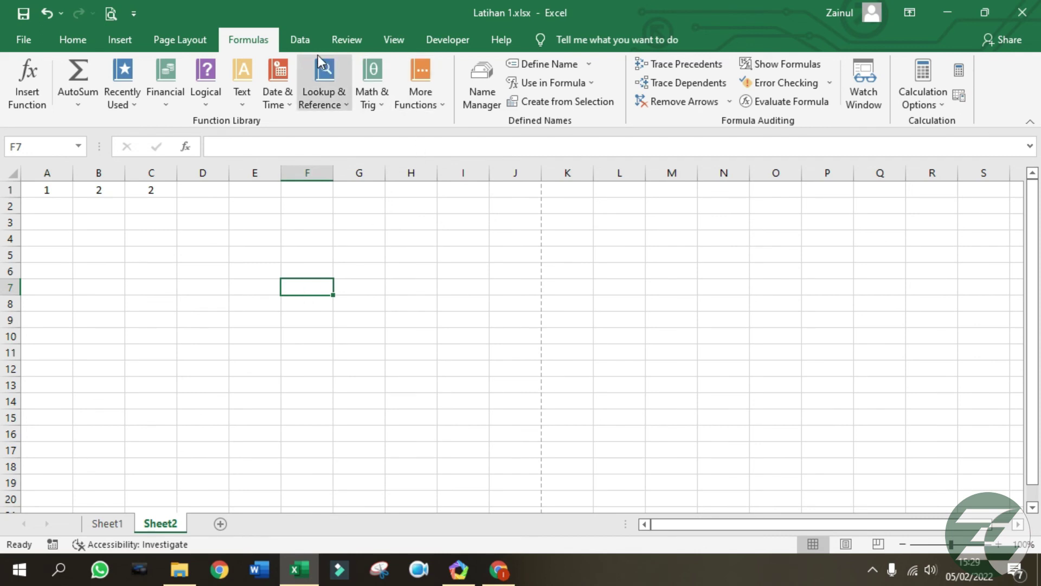
left_click(304, 44)
left_click(168, 287)
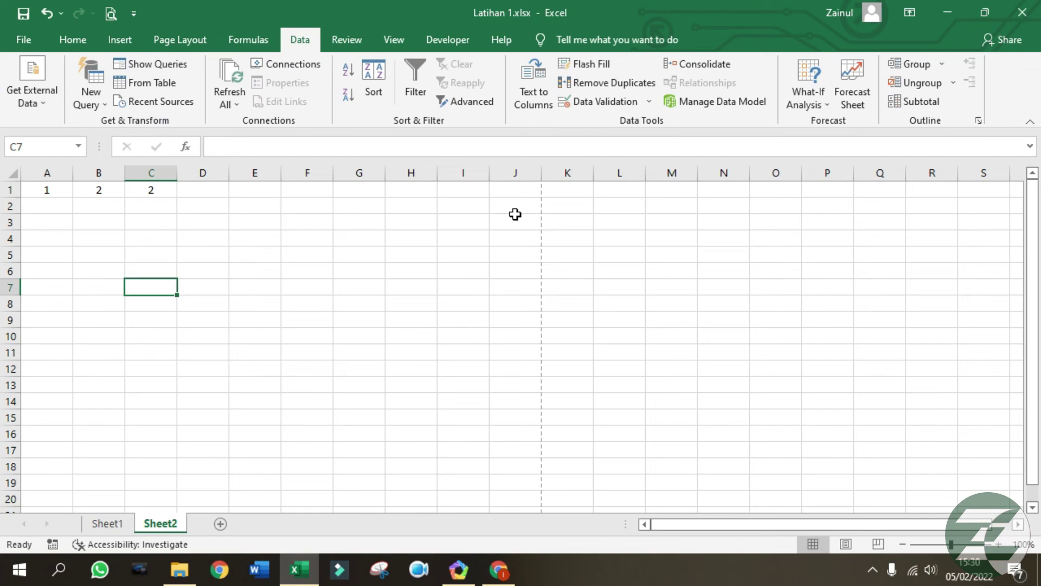
Clear the old values 1, 2, 2 from A1:C1.
left_click(515, 253)
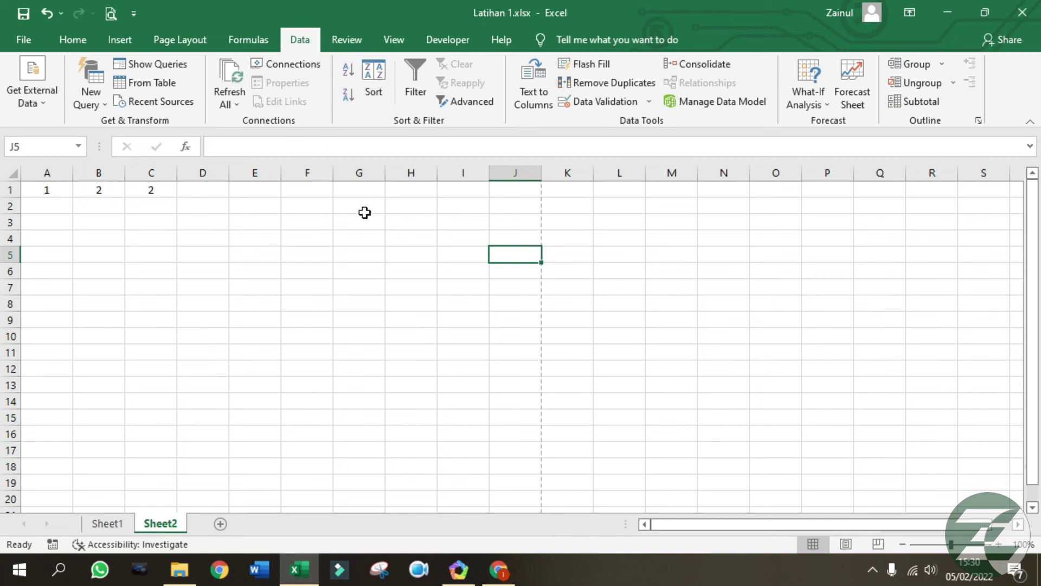
left_click(358, 271)
left_click_drag(47, 189, 162, 187)
key("Delete")
left_click(323, 302)
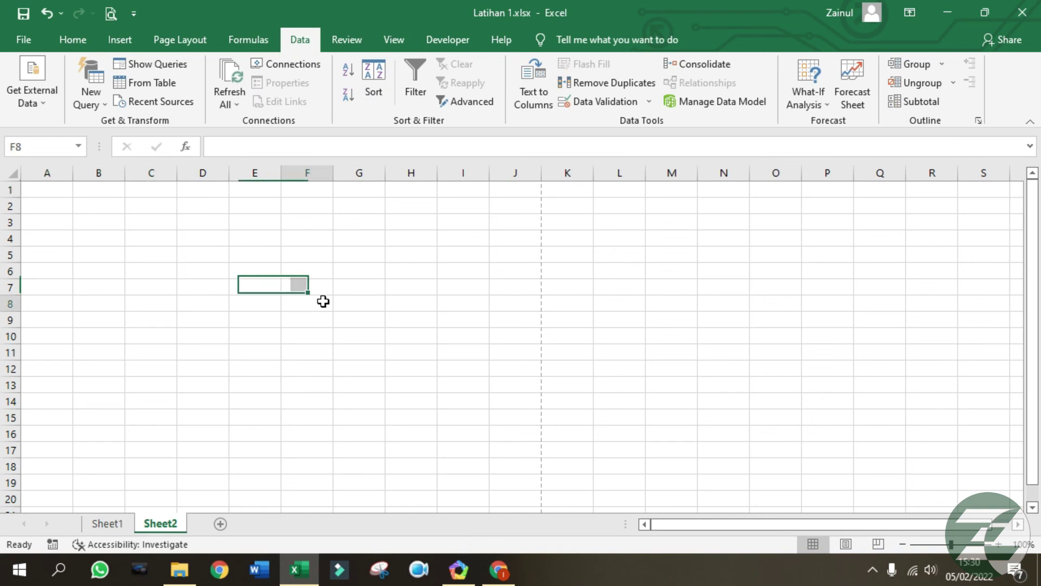
Enter 1, 2, 4, 3, 5, 9, 8, 6, 5 down column A, correcting 67 to 9.
left_click(65, 187)
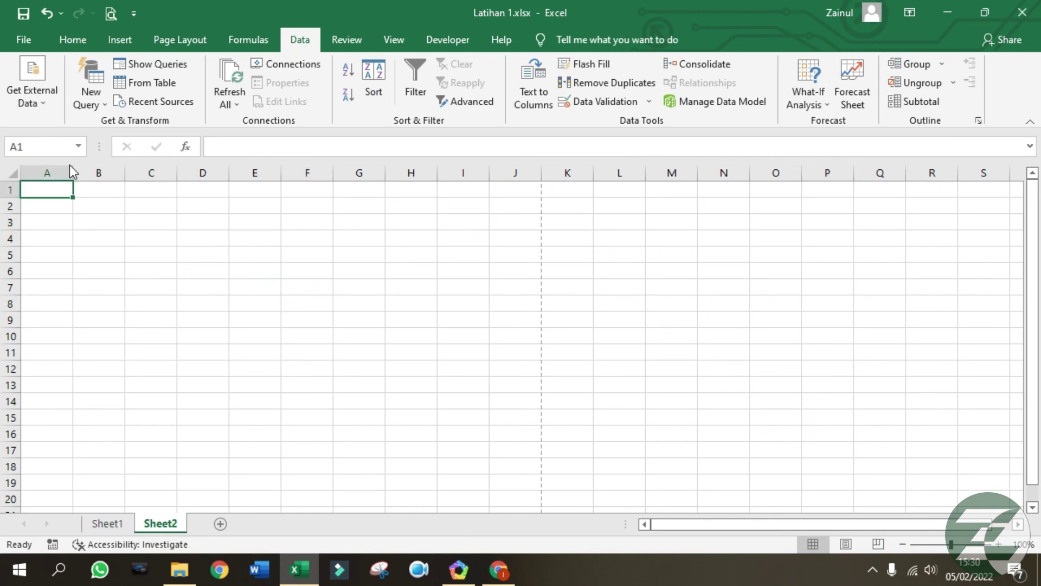
type("1")
key("Return")
type("2")
key("Return")
type("4")
key("Return")
type("3")
key("Return")
type("5 67 8 6 5")
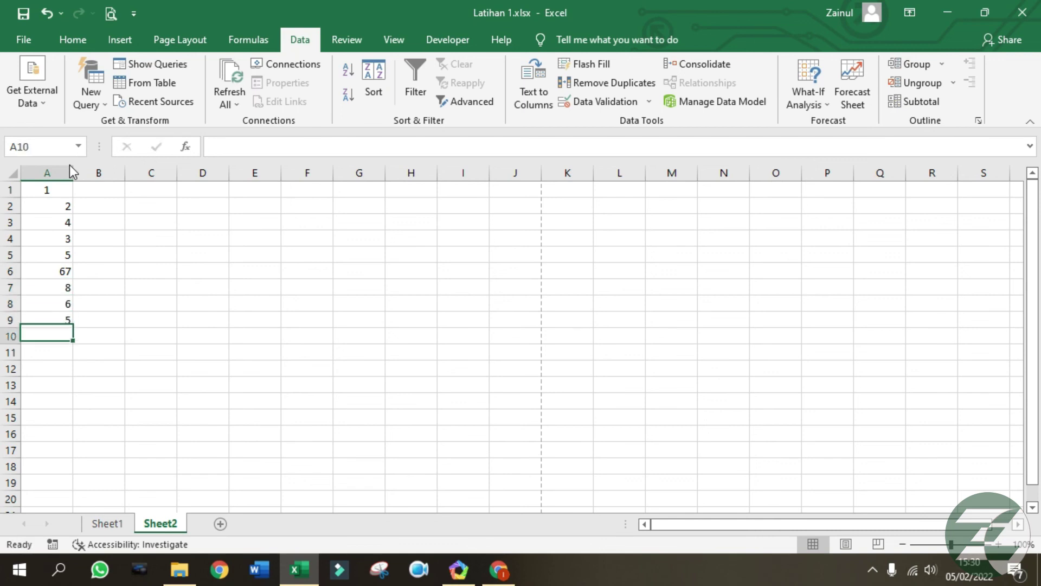
left_click(65, 272)
type("9")
left_click(144, 335)
left_click(111, 244)
left_click_drag(46, 193, 49, 201)
Centre the numbers in column A.
left_click(50, 170)
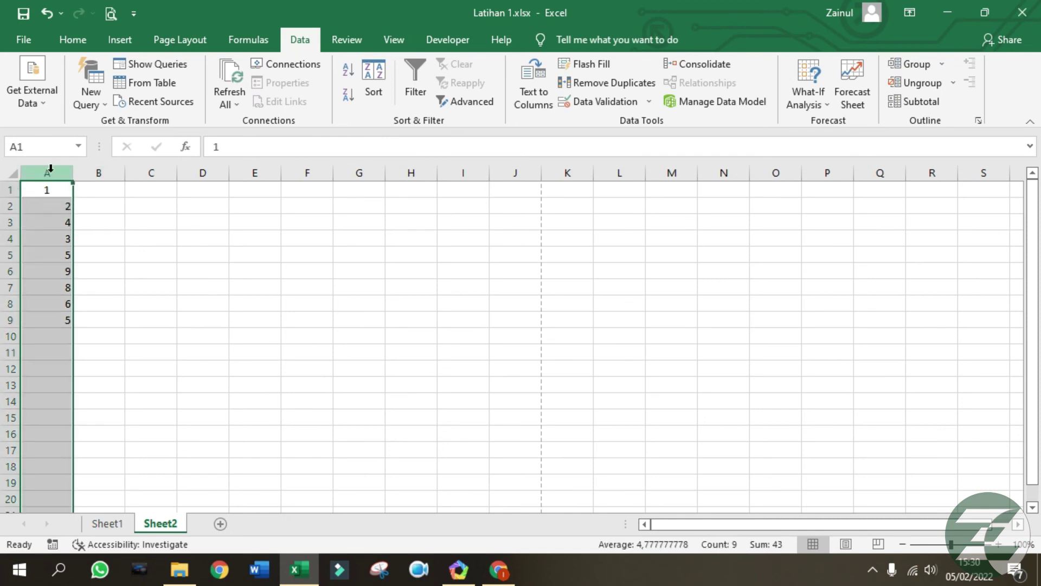
left_click(76, 39)
left_click(302, 95)
left_click_drag(219, 296, 219, 287)
Insert a row above the numbers and add the header 'No' in A1.
left_click(35, 187)
right_click(10, 189)
left_click(71, 303)
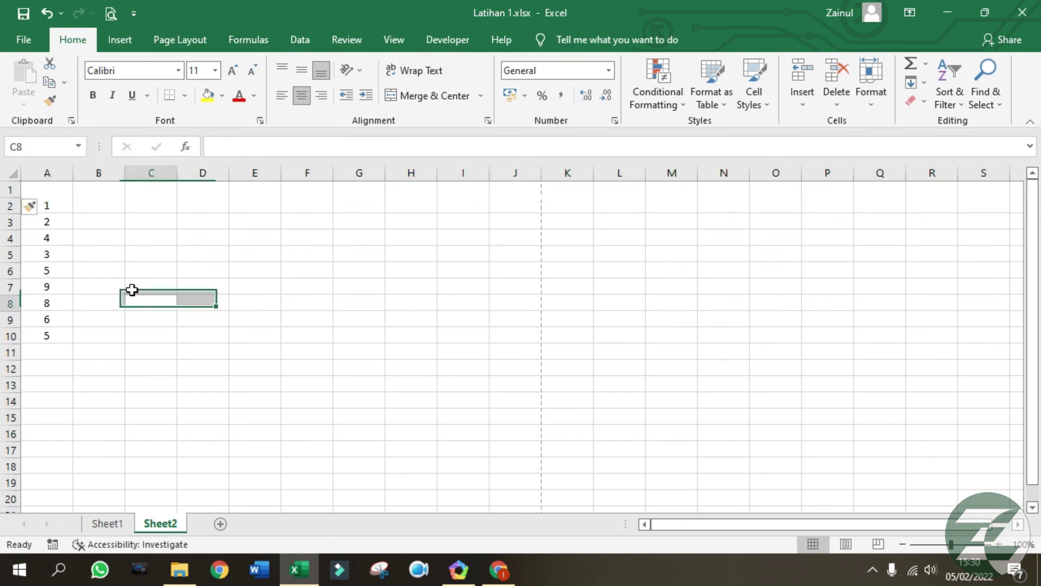
left_click(62, 188)
type("No")
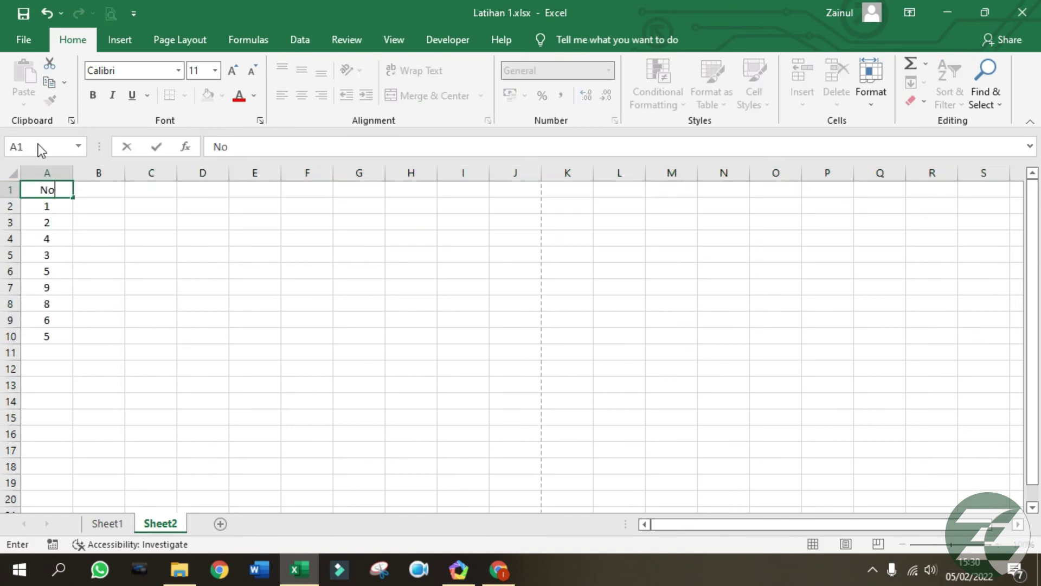
key("Return")
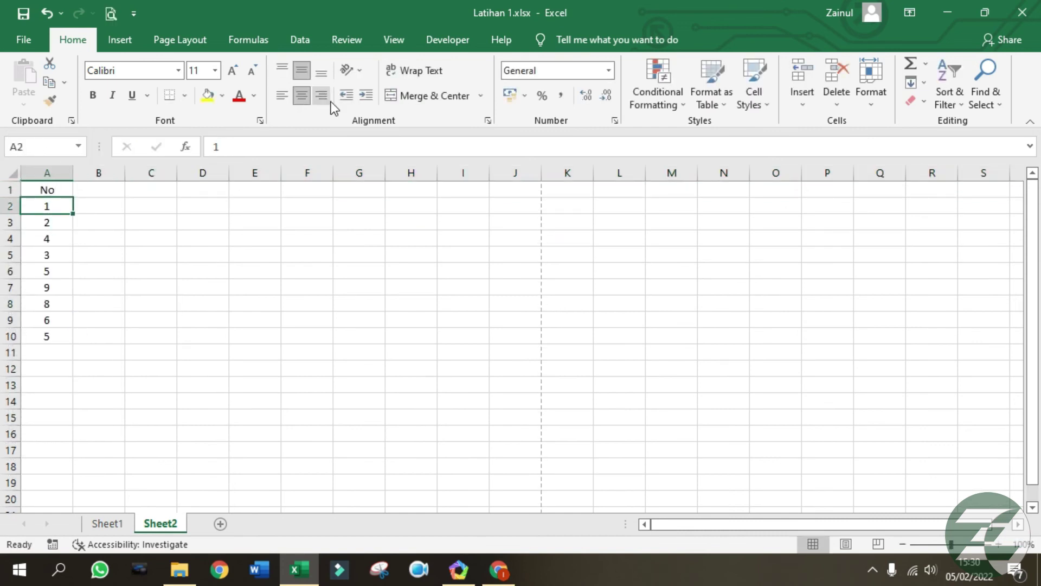
left_click(298, 40)
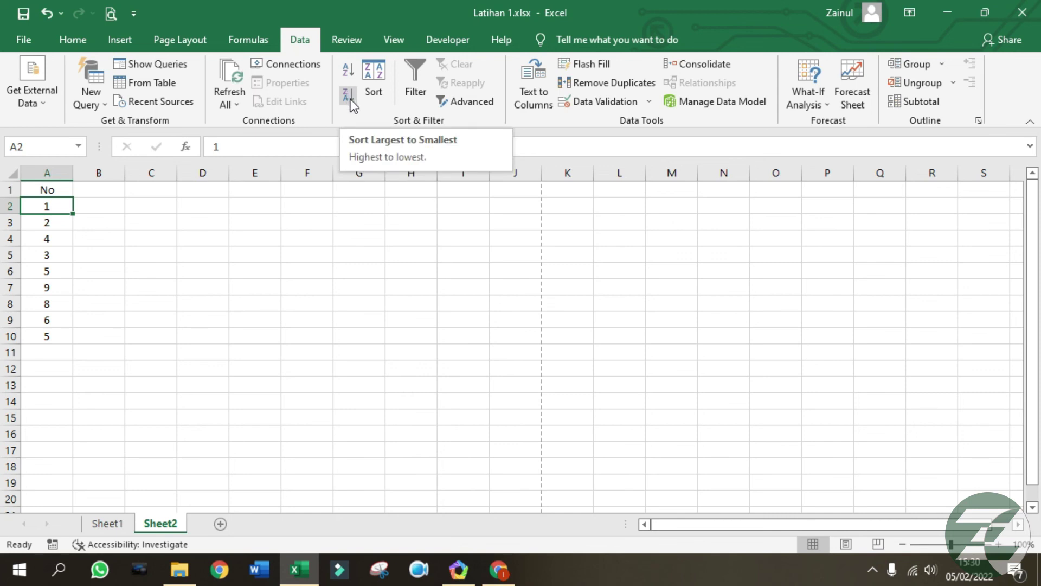
Sort A1:A10 so the No list reads 9, 8, 6, 5, 5, 4, 3, 2, 1.
left_click(168, 291)
left_click(54, 189)
left_click_drag(54, 190, 44, 333)
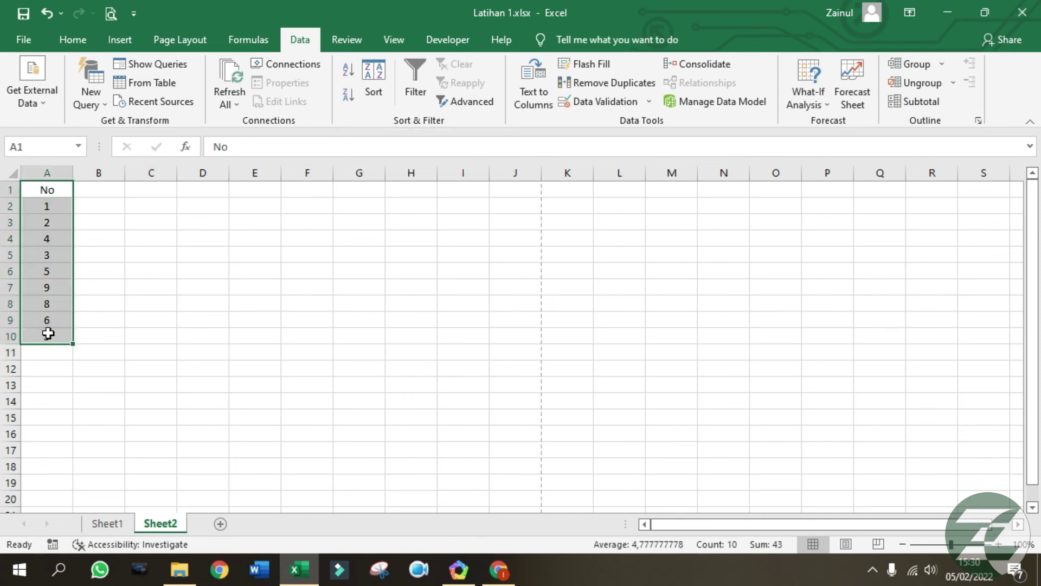
left_click(349, 68)
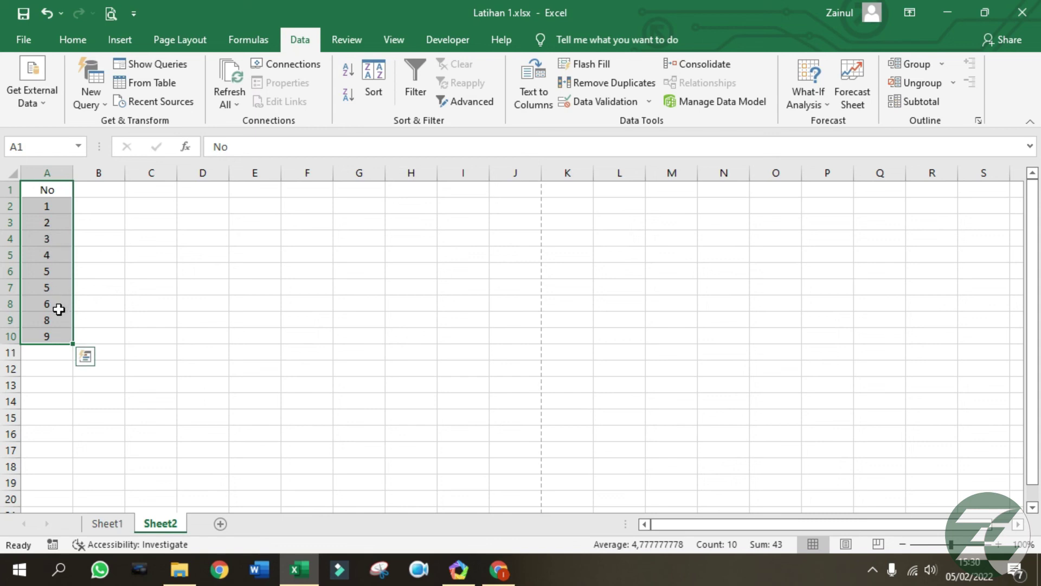
left_click(350, 96)
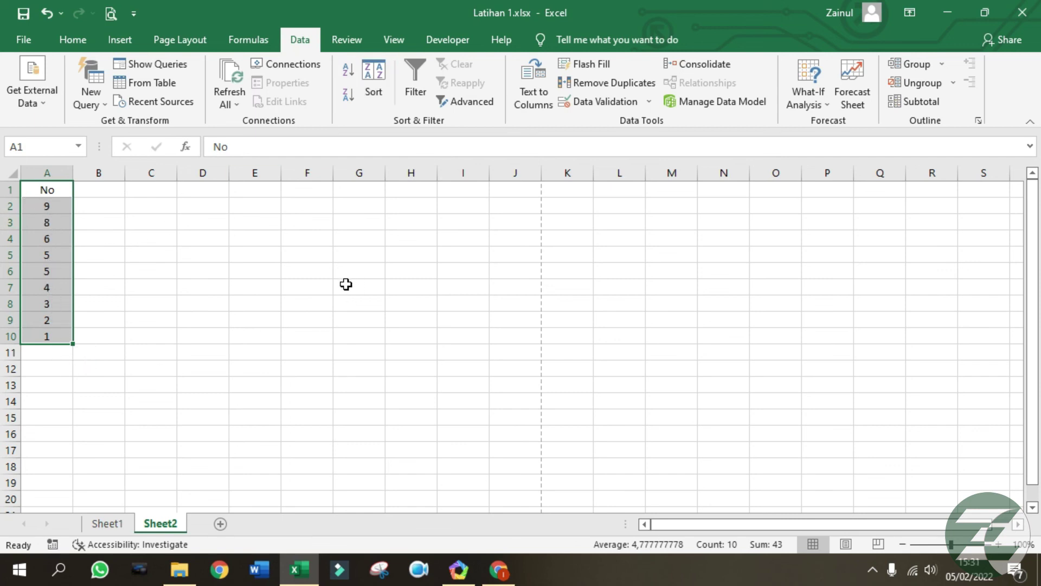
left_click(178, 301)
left_click(257, 238)
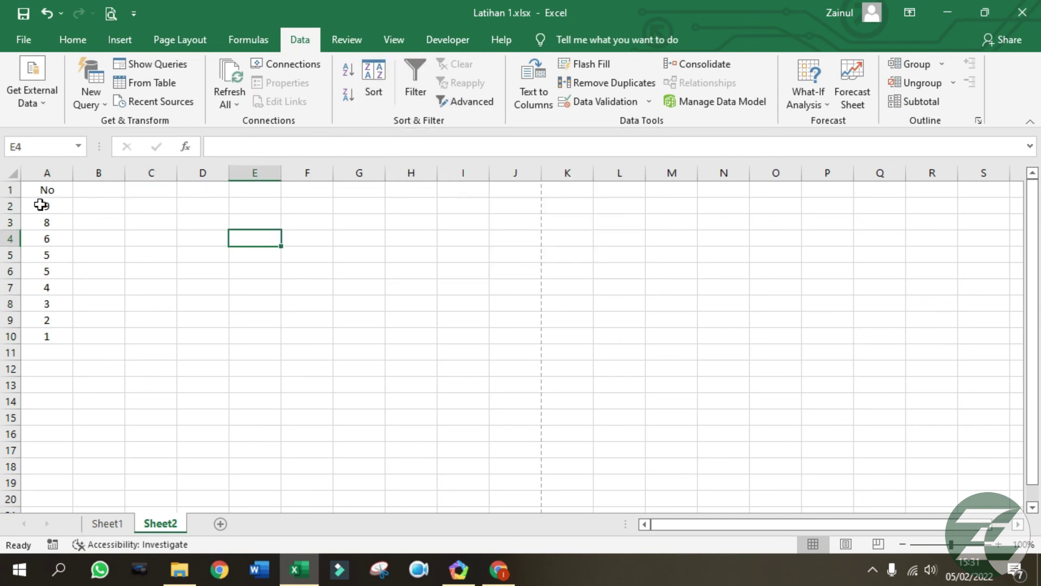
left_click(47, 172)
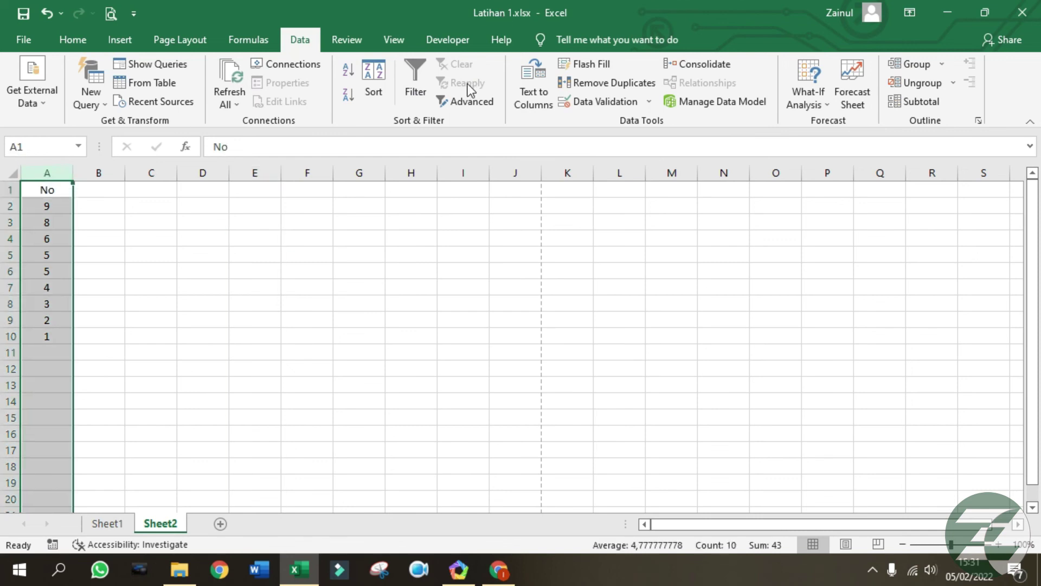
Turn on AutoFilter for the No column and show only the 5s.
left_click(417, 82)
left_click(155, 304)
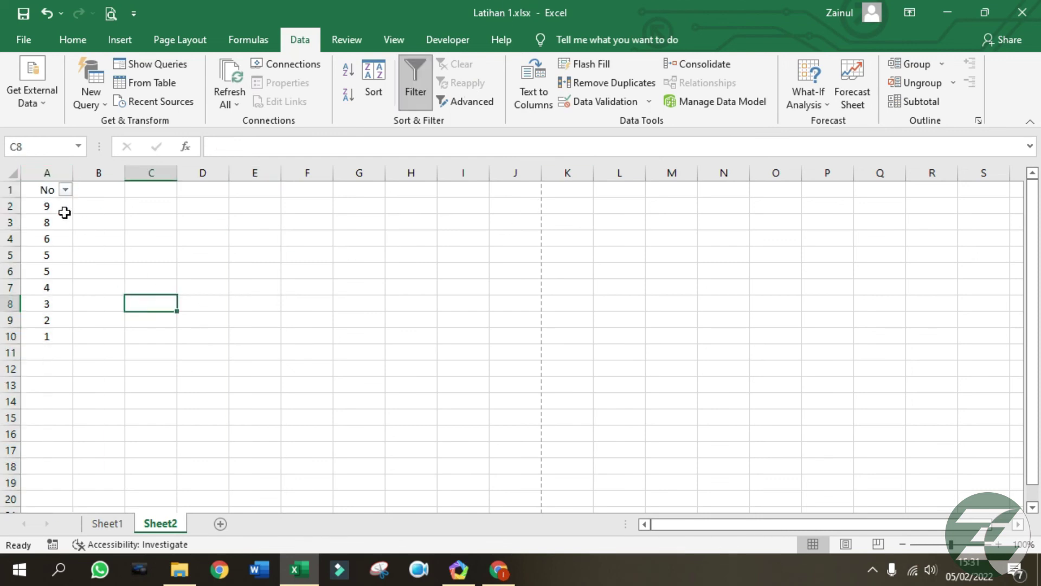
left_click(47, 189)
left_click(66, 190)
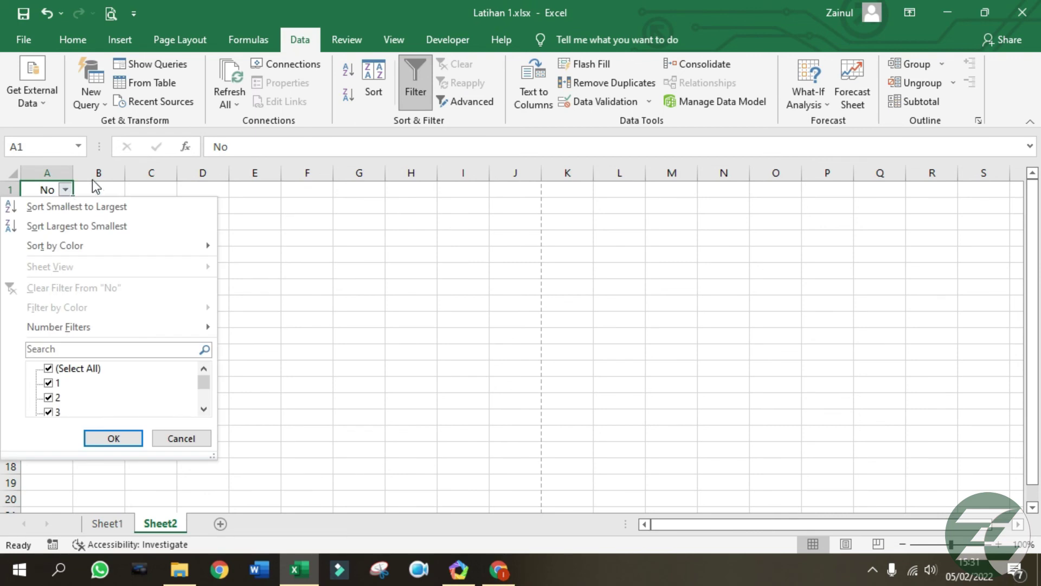
scroll(165, 399, "down", 3)
scroll(165, 405, "up", 3)
left_click(78, 369)
scroll(79, 389, "up", 1)
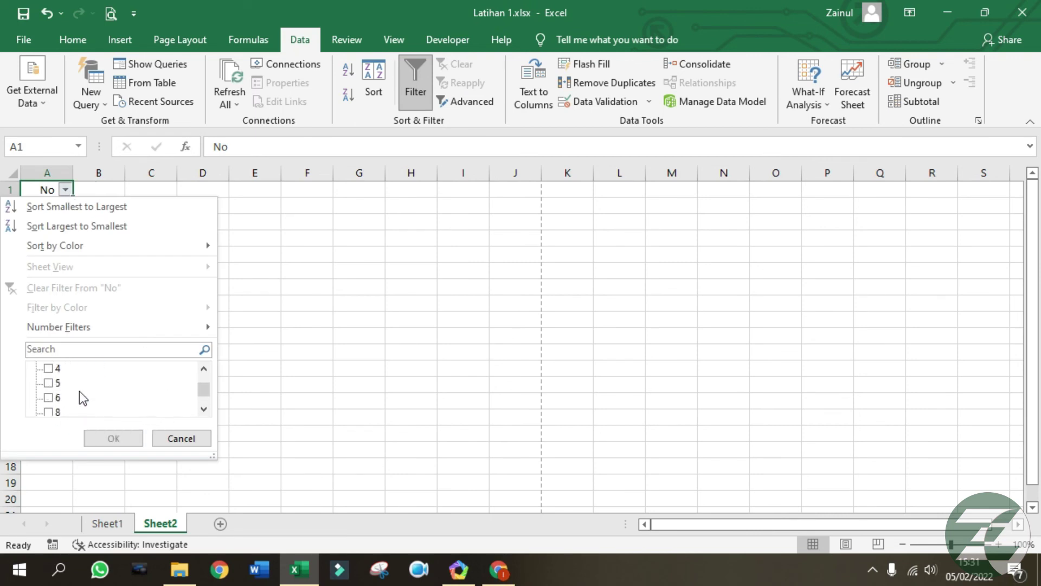
left_click(52, 383)
left_click(108, 436)
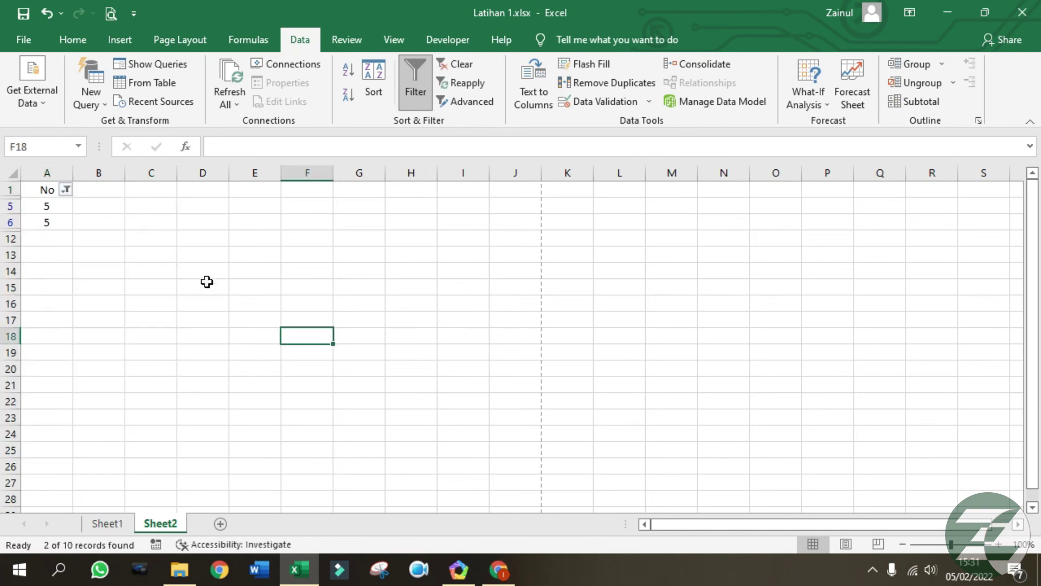
Widen the No filter to show both 5s and 2s.
left_click(66, 190)
left_click(56, 399)
left_click(108, 437)
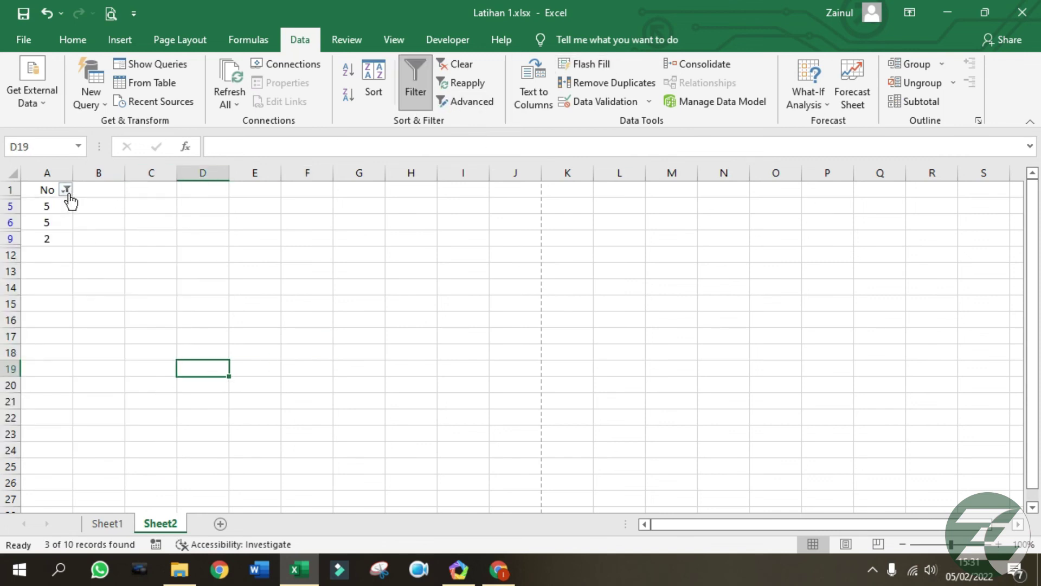
Select all values in the No filter so every row shows again.
left_click(66, 189)
left_click(61, 368)
left_click(113, 437)
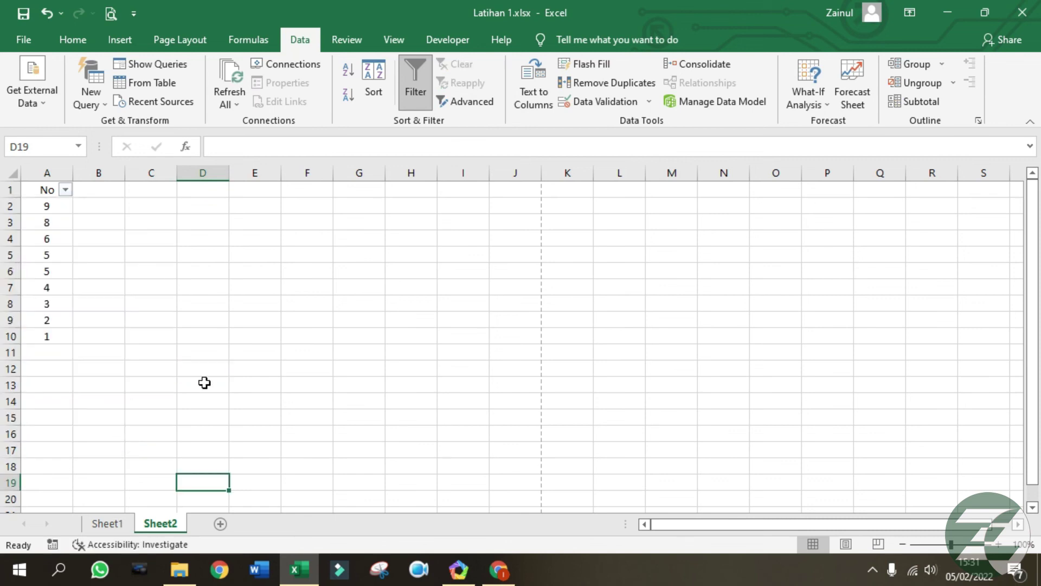
left_click(422, 315)
left_click(553, 250)
left_click(404, 234)
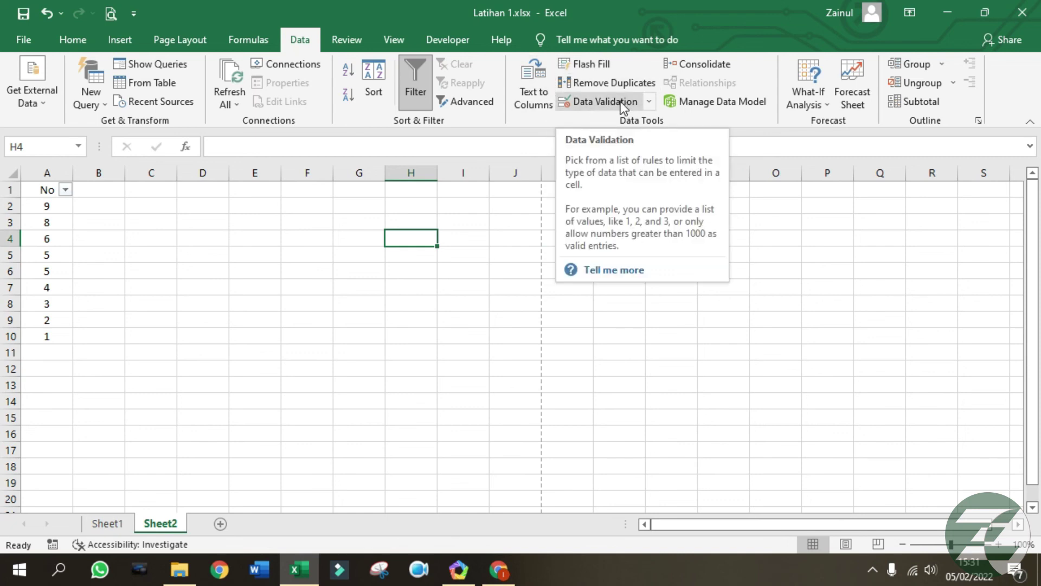
Apply list data validation with source $A$2:$A$10 to cell H4.
left_click(621, 102)
left_click_drag(614, 127, 614, 123)
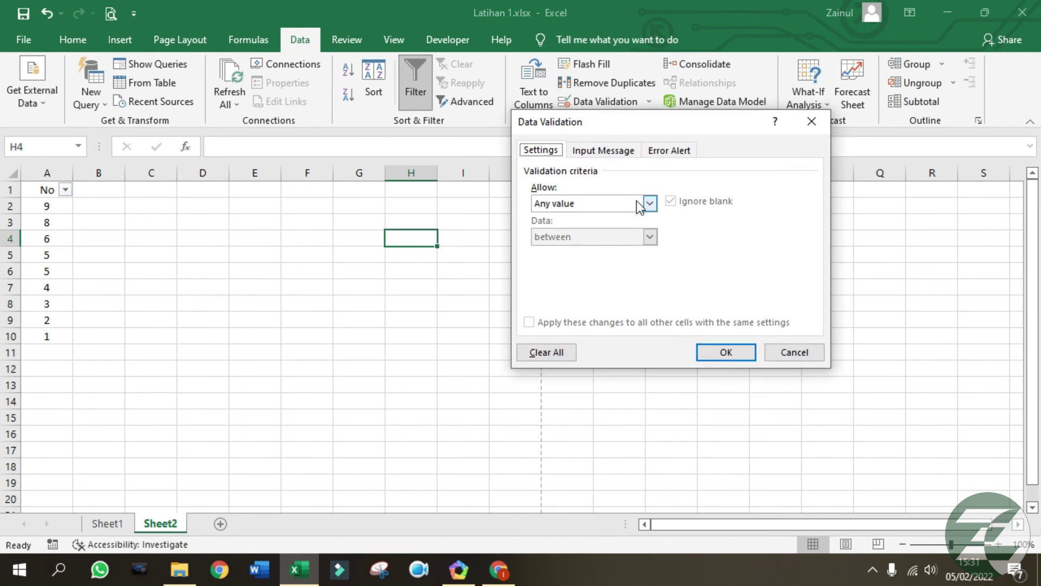
left_click(649, 205)
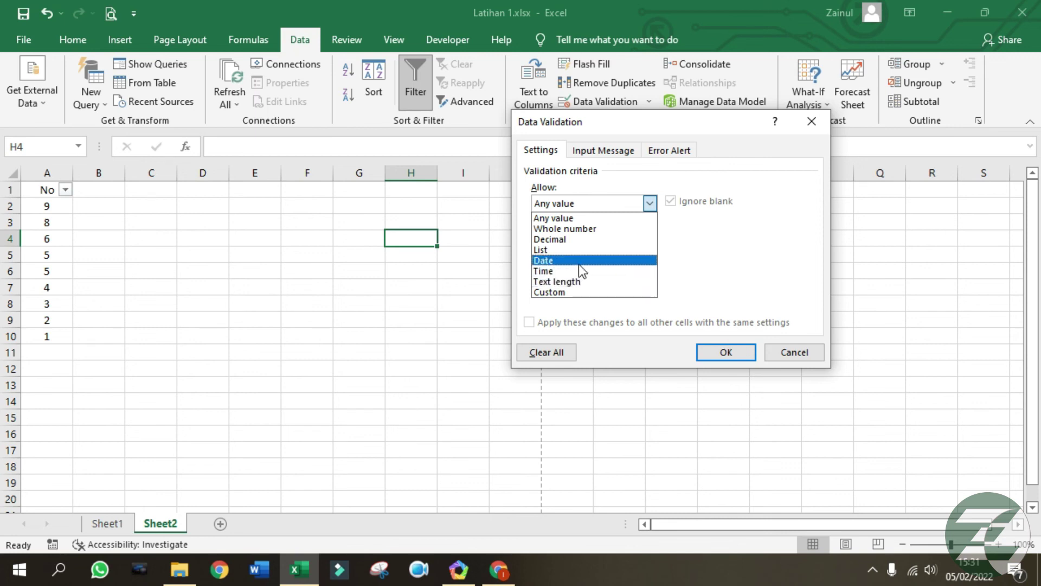
left_click(575, 251)
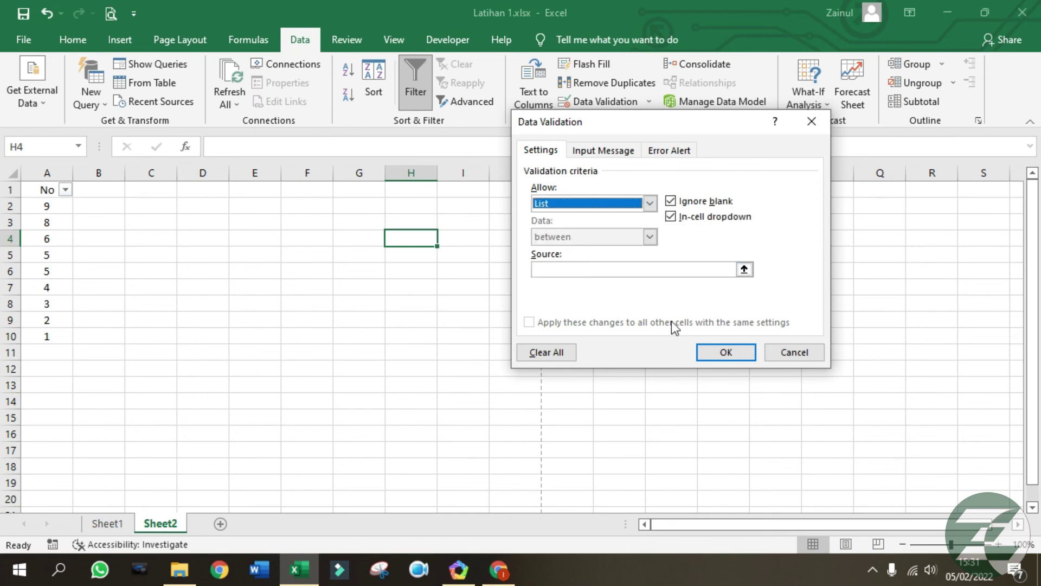
left_click(577, 268)
left_click_drag(50, 209, 58, 336)
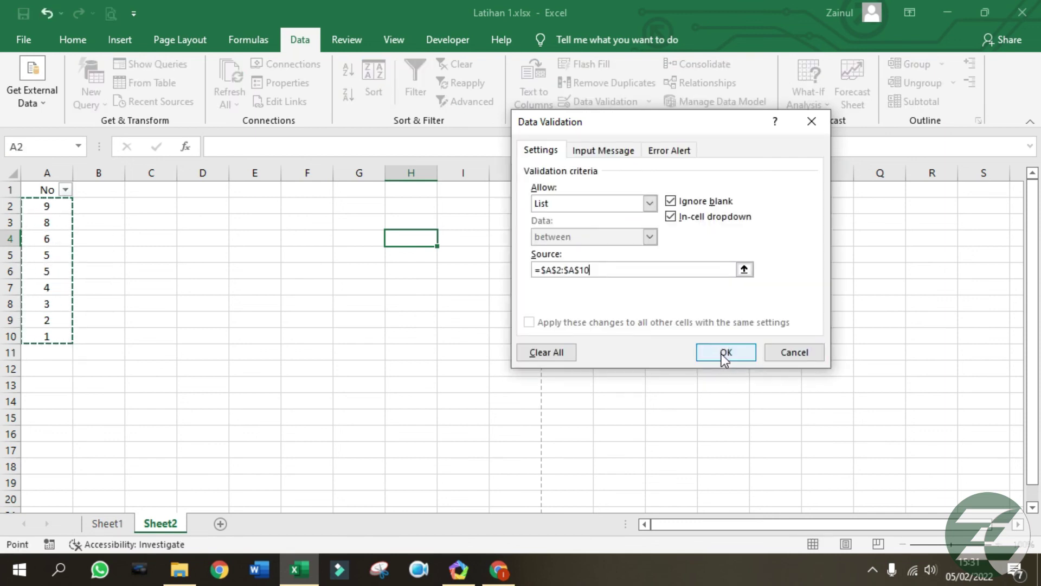
left_click(726, 352)
left_click_drag(567, 336, 567, 320)
Move the validated cell from H4 to C1 and pick 8 from its dropdown.
left_click(428, 240)
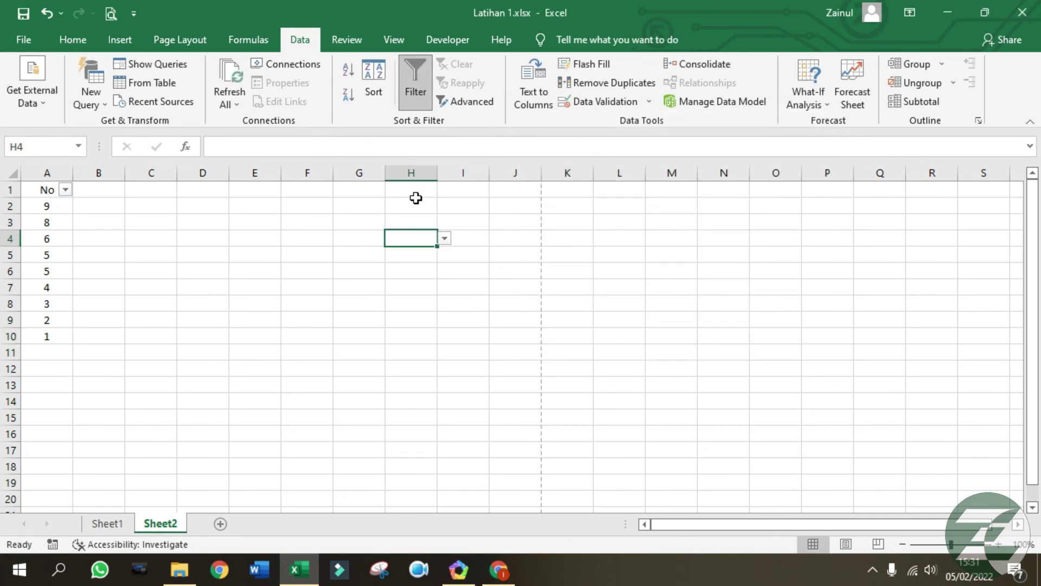
left_click_drag(386, 238, 145, 190)
left_click(184, 204)
left_click(172, 192)
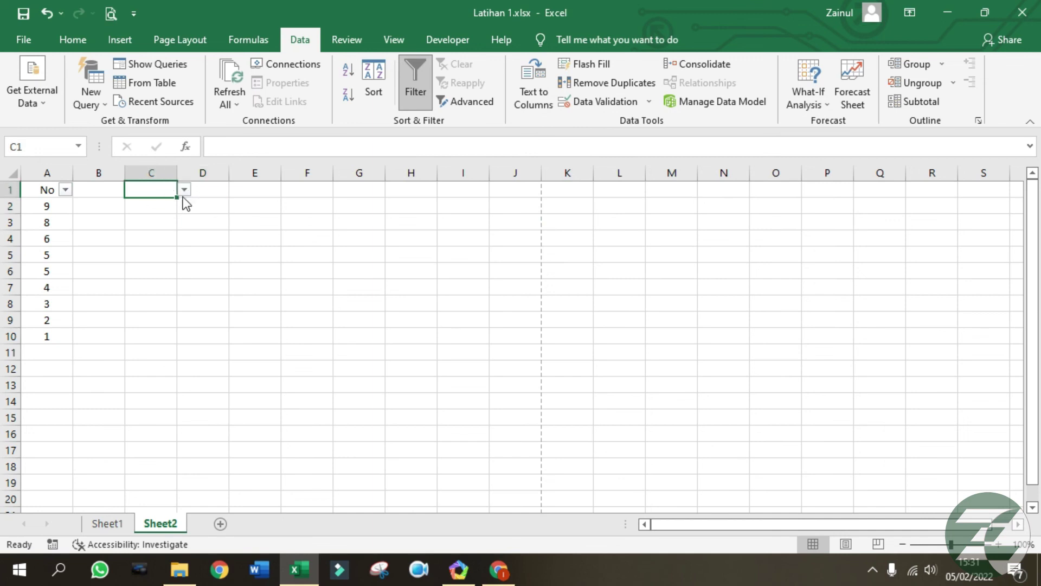
left_click(185, 191)
scroll(184, 246, "down", 1)
left_click(163, 204)
Pick 5, then 3, and finally 2 from C1's dropdown list.
left_click(184, 189)
left_click(163, 234)
left_click(185, 189)
left_click(147, 259)
left_click(187, 190)
left_click(145, 268)
left_click(286, 269)
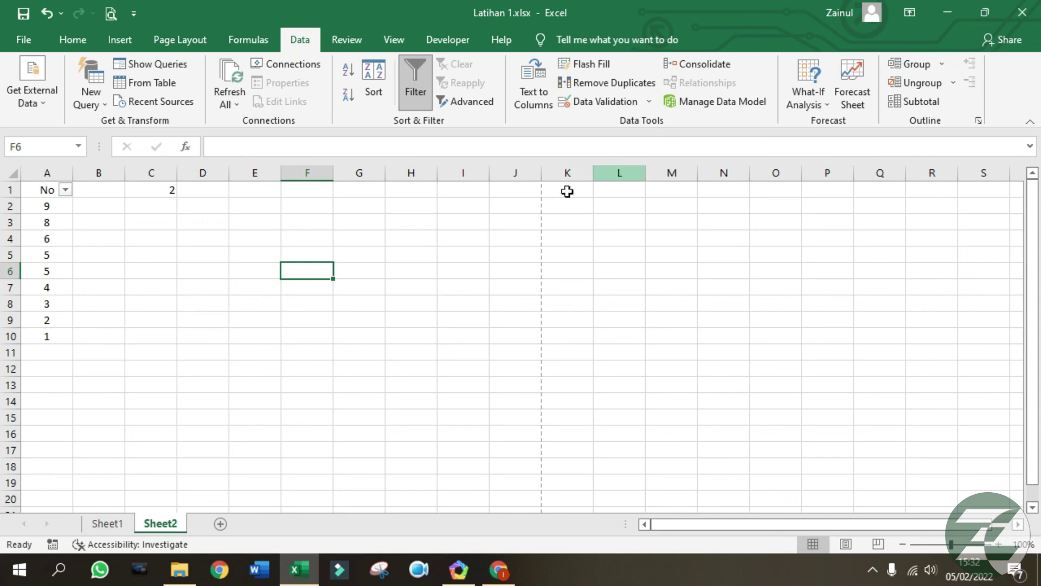
left_click(350, 305)
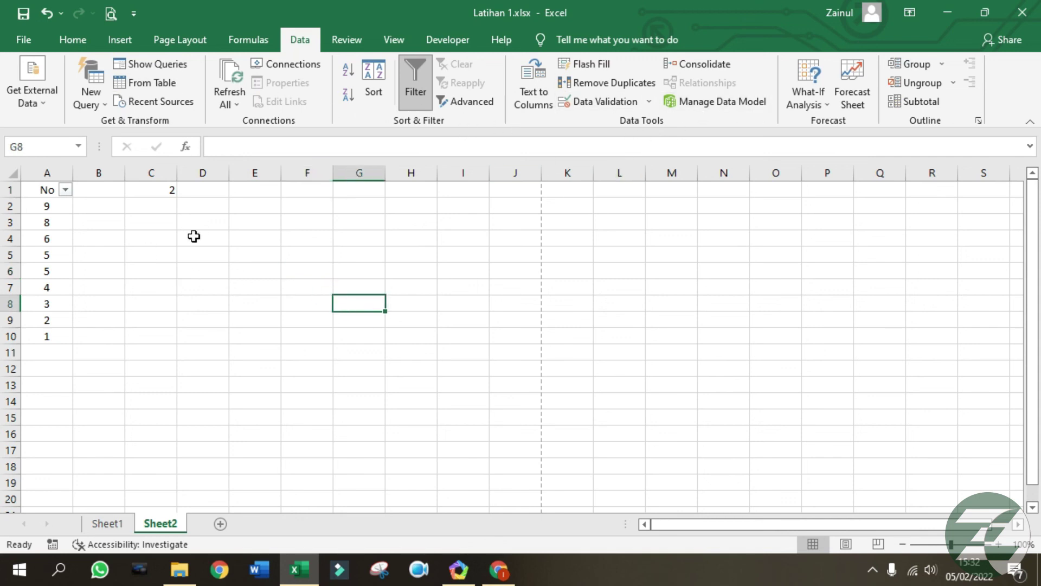
left_click(221, 251)
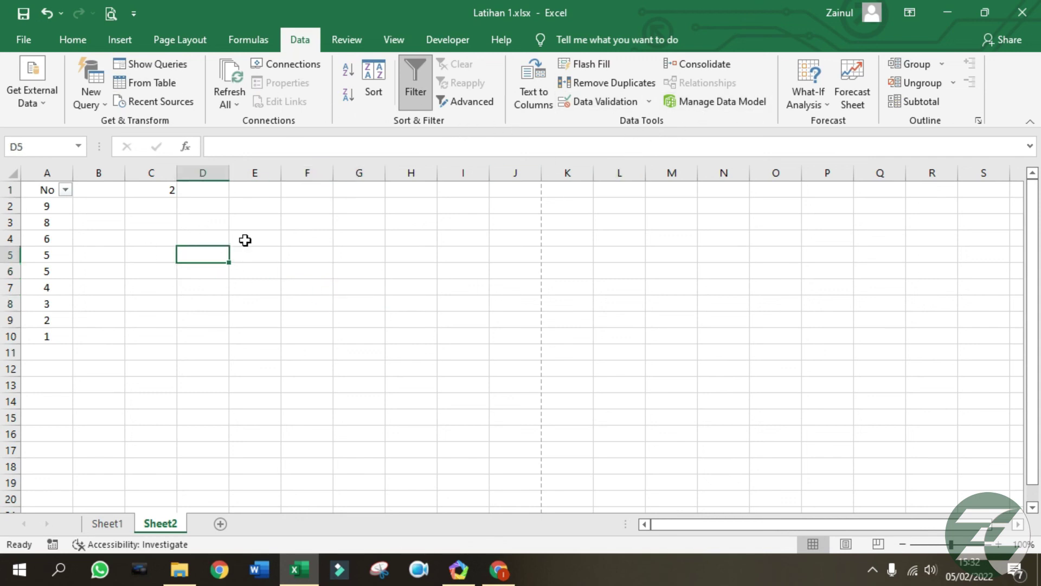
Protect Sheet2 from the Review tab with a password.
left_click(359, 44)
left_click(370, 240)
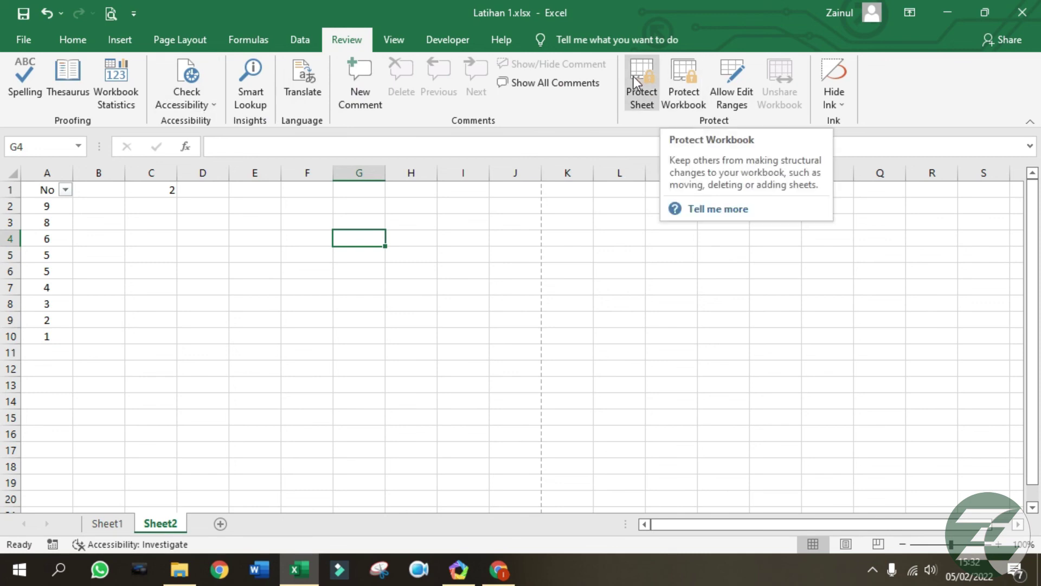
left_click(205, 222)
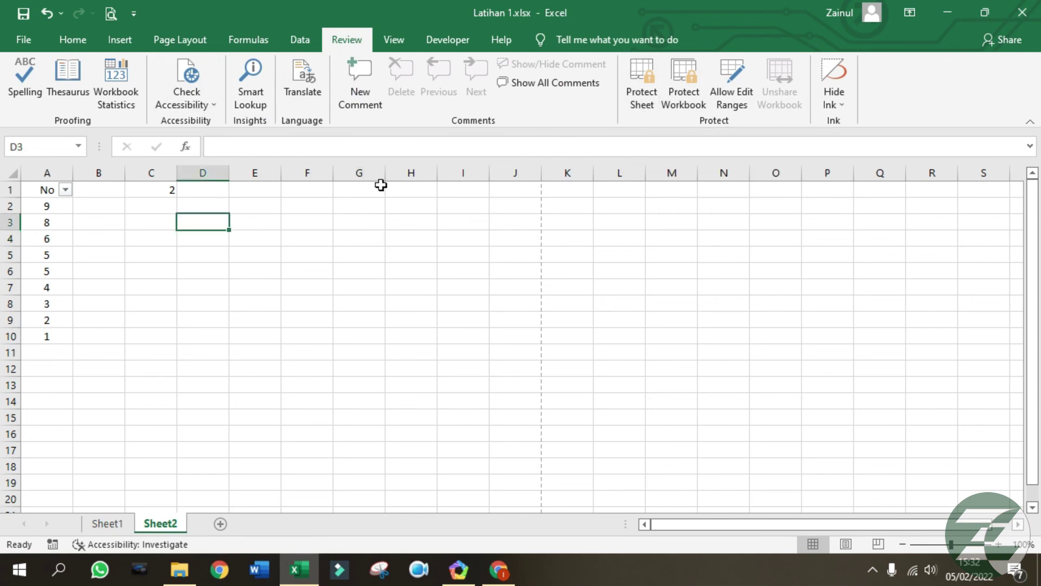
left_click(645, 79)
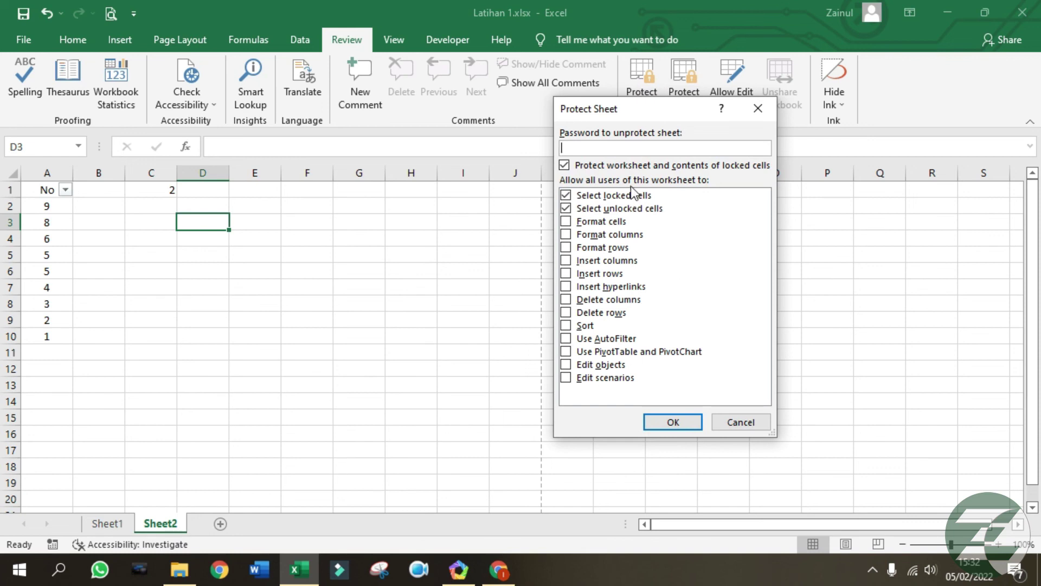
left_click(672, 422)
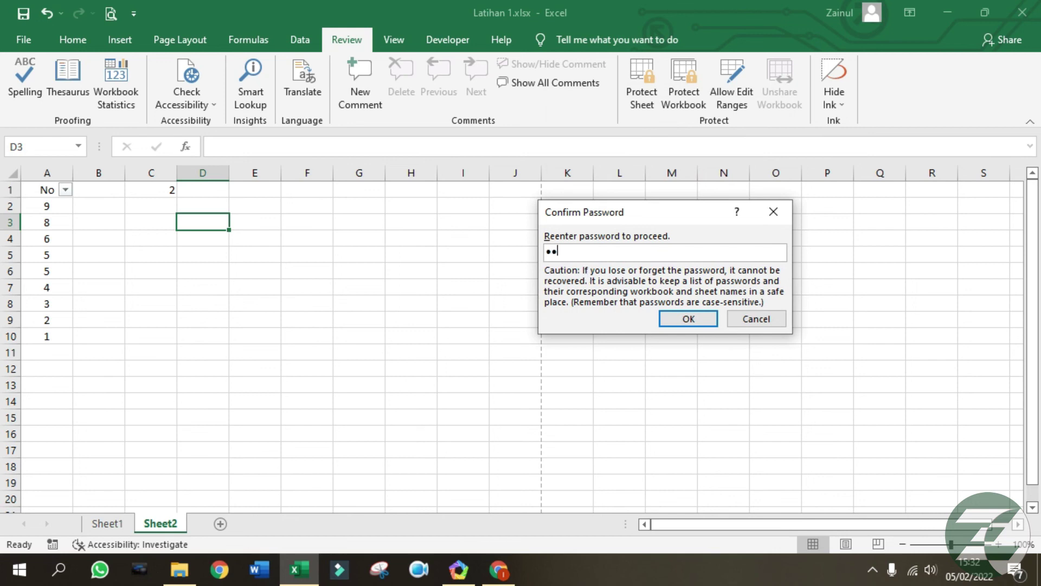
left_click(686, 319)
Try editing D7, D3 and C1, dismissing each protected-sheet warning.
double_click(214, 288)
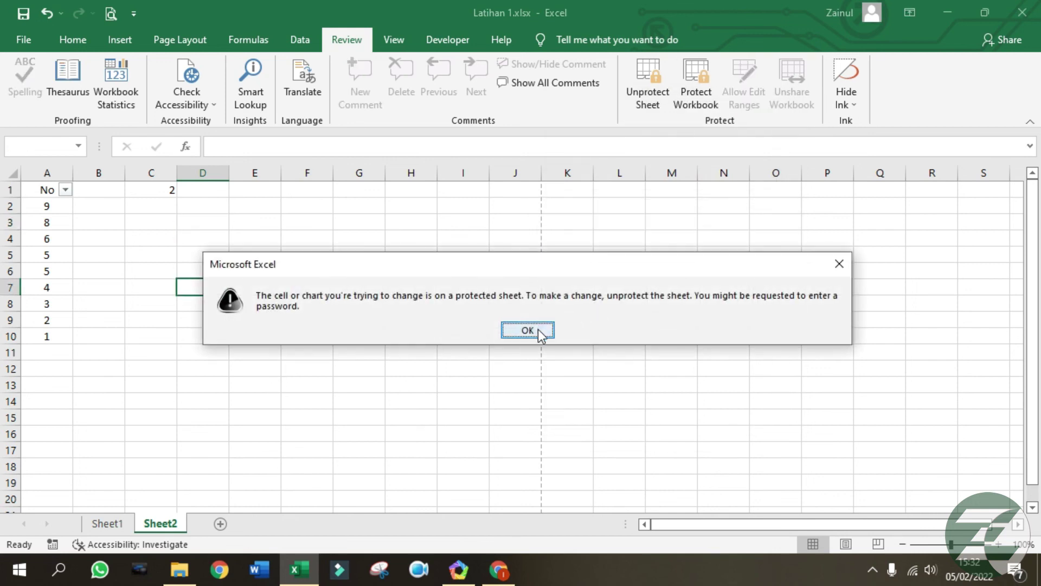
left_click(541, 335)
double_click(197, 223)
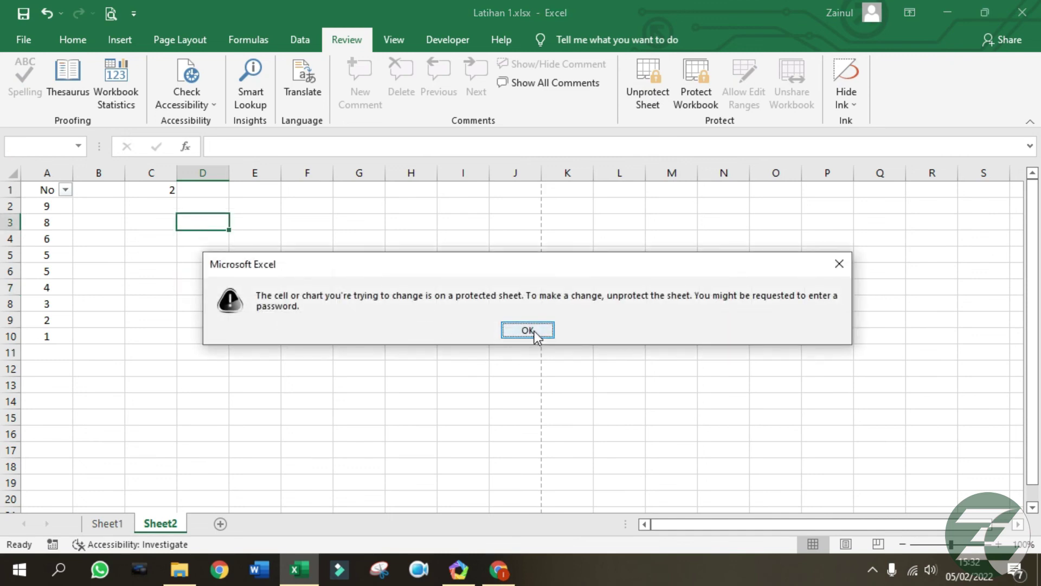
left_click(537, 336)
double_click(154, 193)
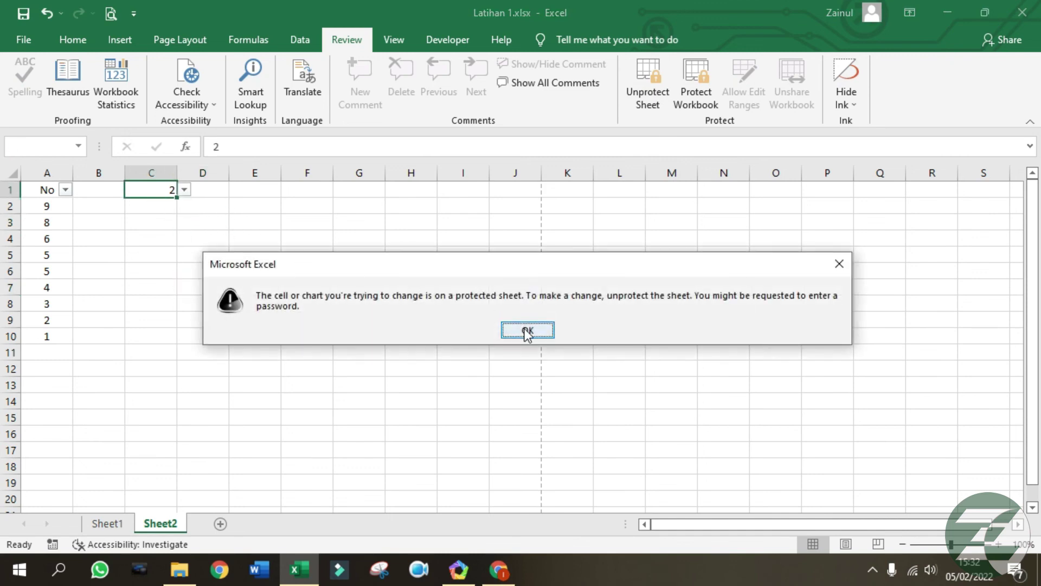
left_click(527, 331)
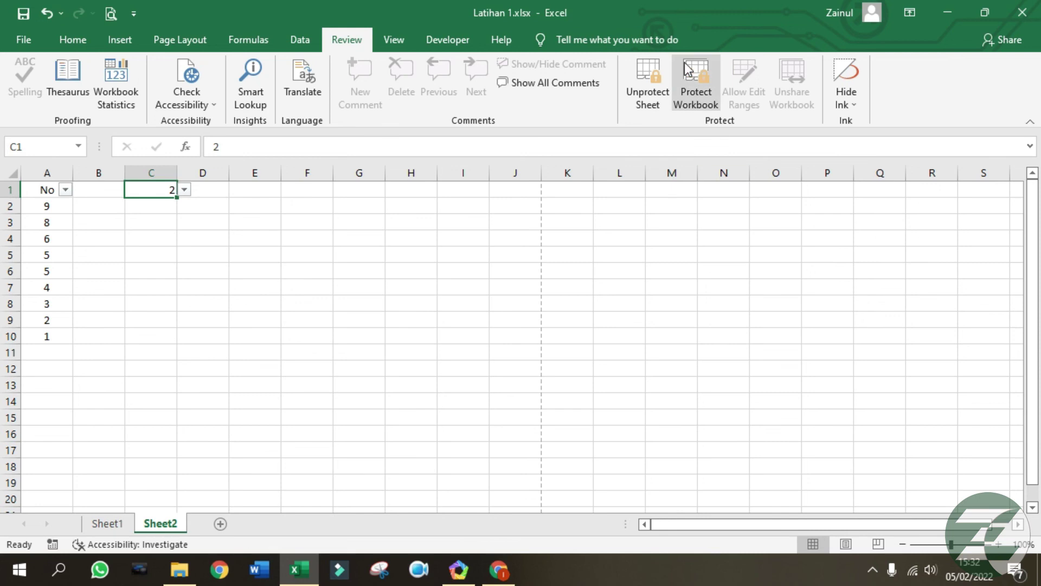
Unprotect Sheet2 by entering the sheet password.
left_click(647, 82)
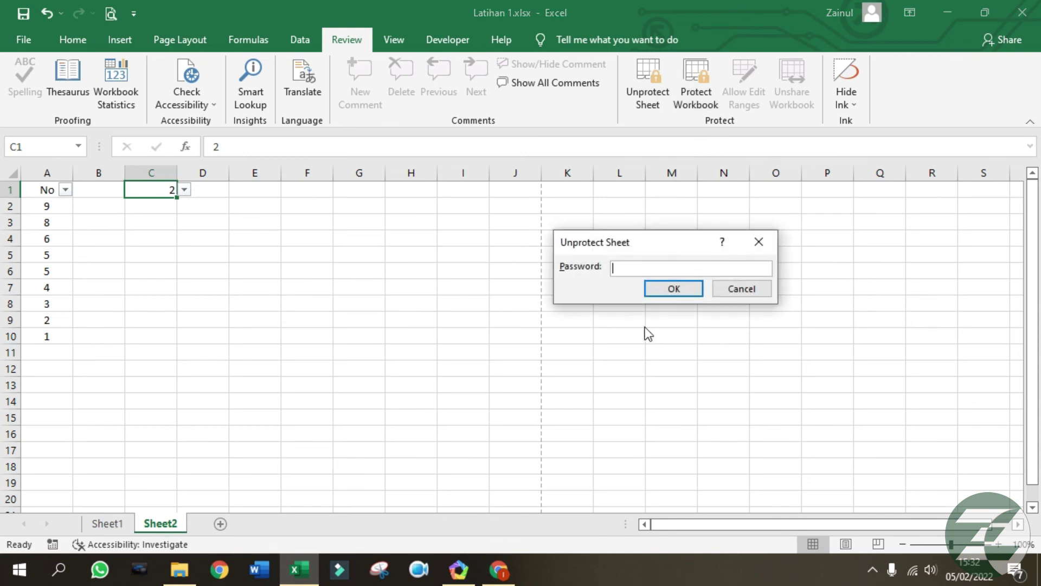
type("123")
left_click(674, 291)
left_click(503, 313)
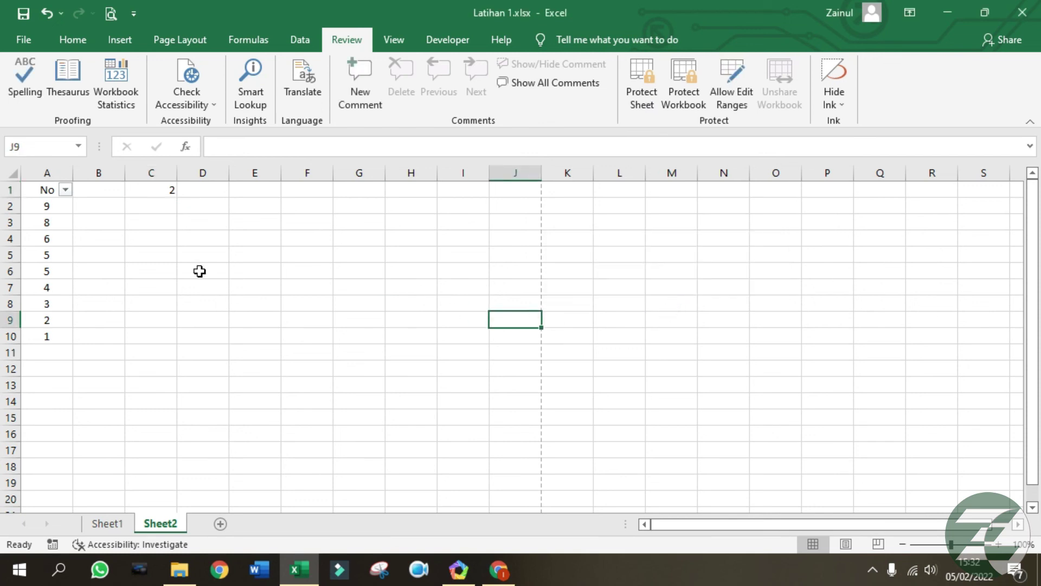
Enter g into cells D6 and F6.
left_click(200, 272)
type("g")
left_click(288, 268)
type("g")
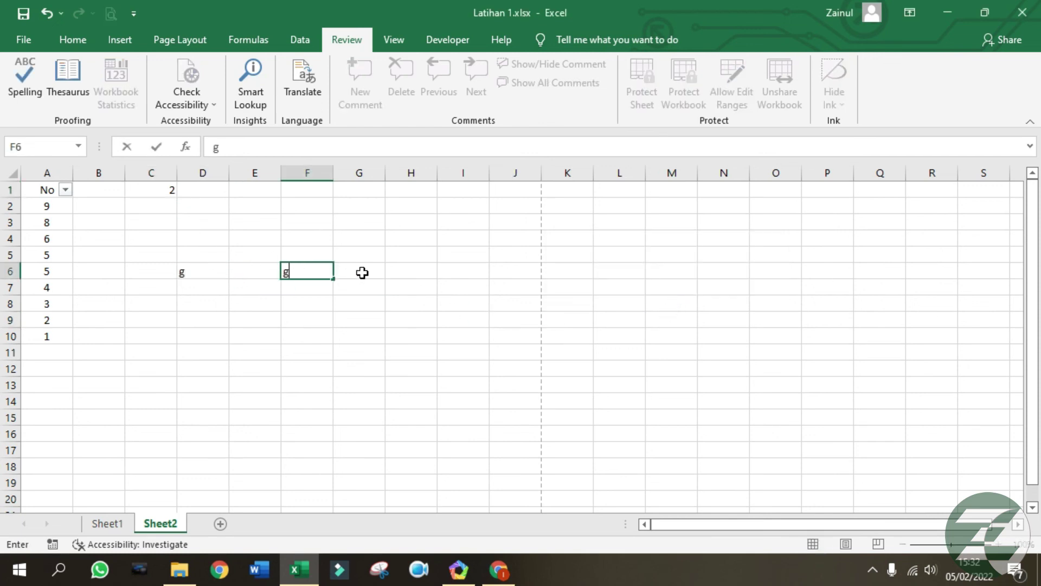
left_click(362, 273)
left_click(609, 304)
left_click(495, 272)
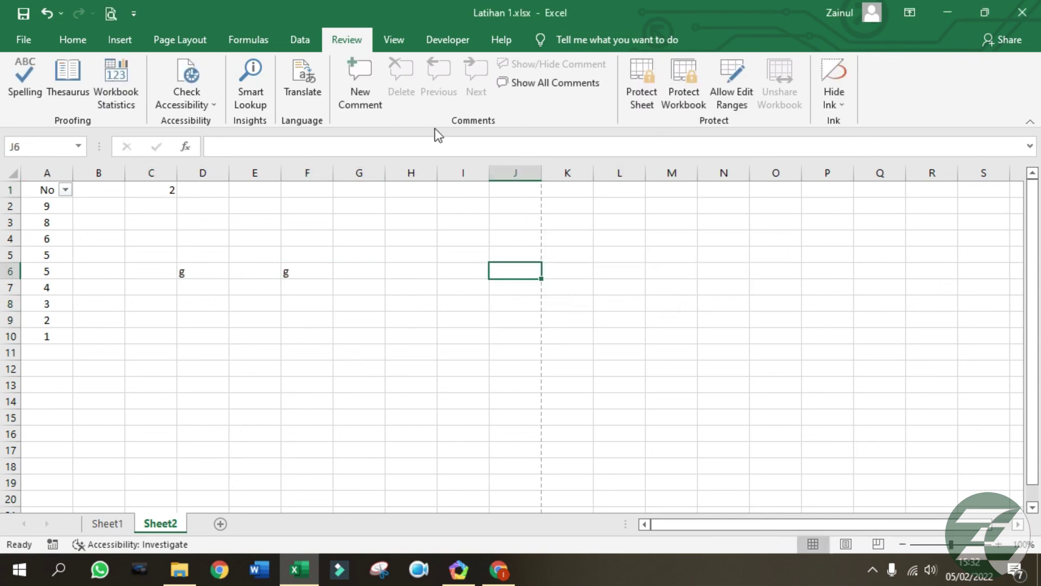
Hide the sheet gridlines on the View tab, then show them again.
left_click(402, 46)
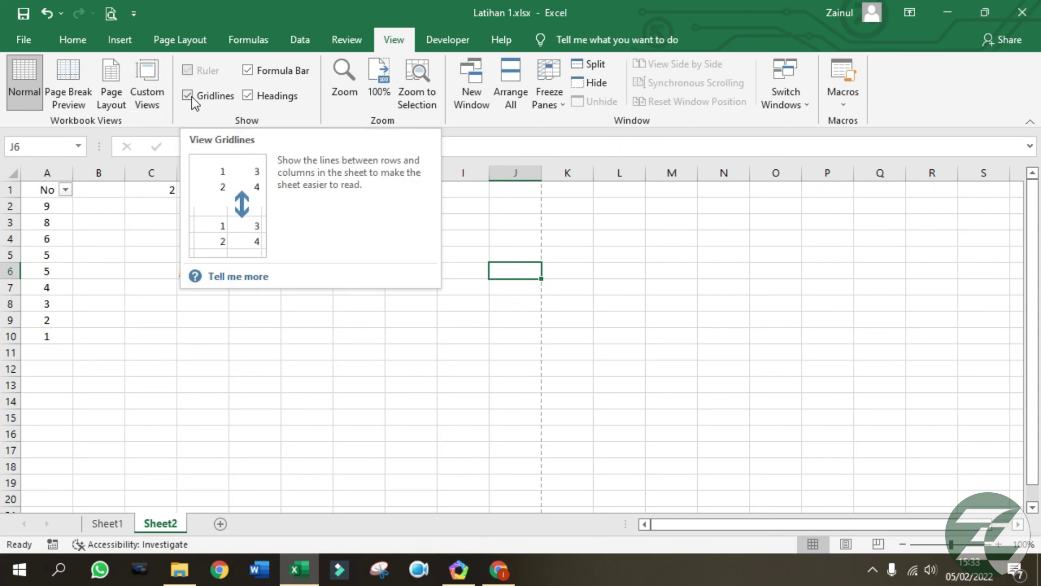
left_click(482, 304)
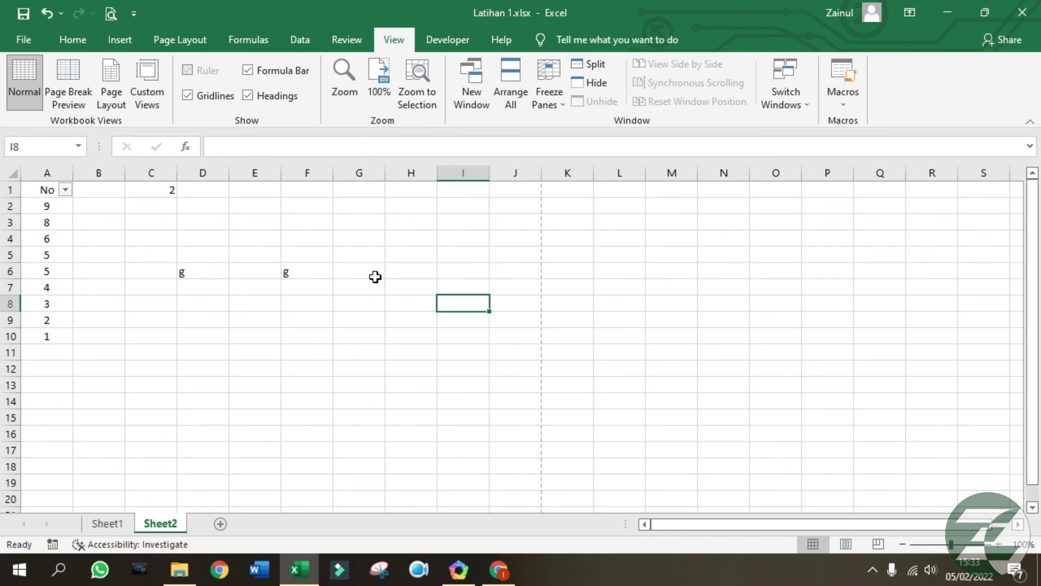
left_click_drag(537, 222, 461, 368)
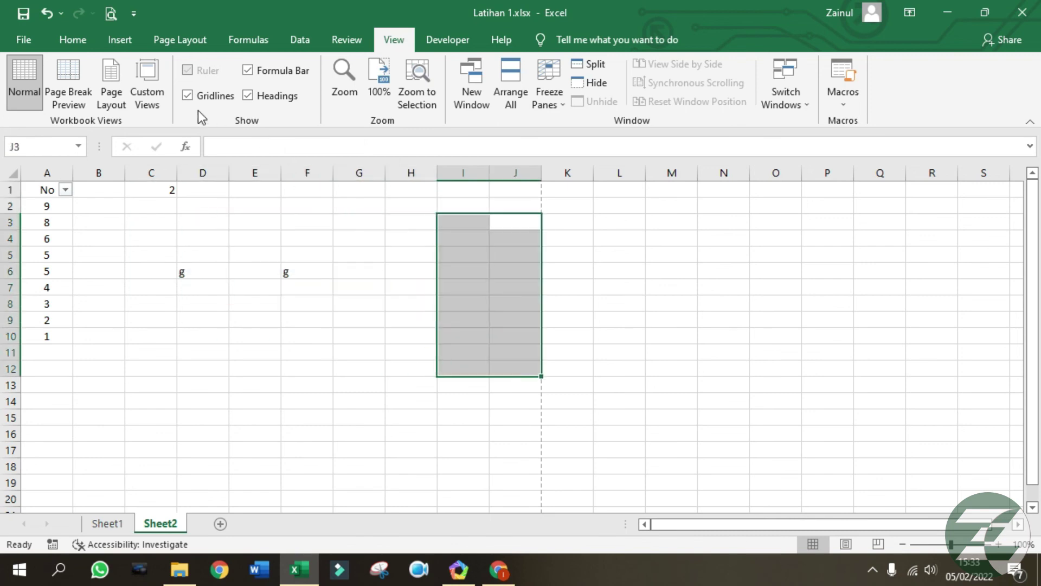
left_click(187, 97)
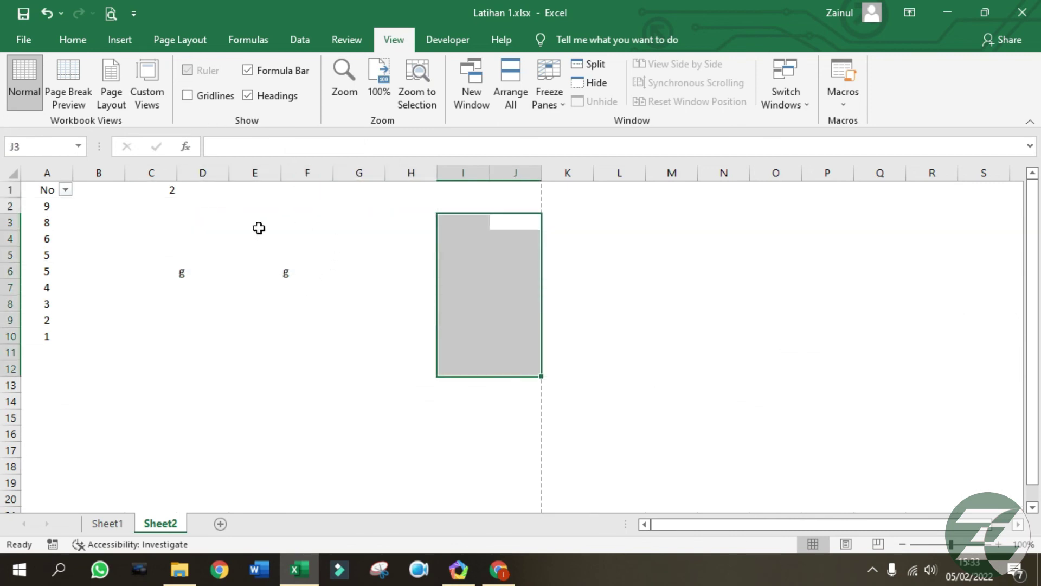
left_click(553, 274)
left_click(358, 303)
left_click(185, 320)
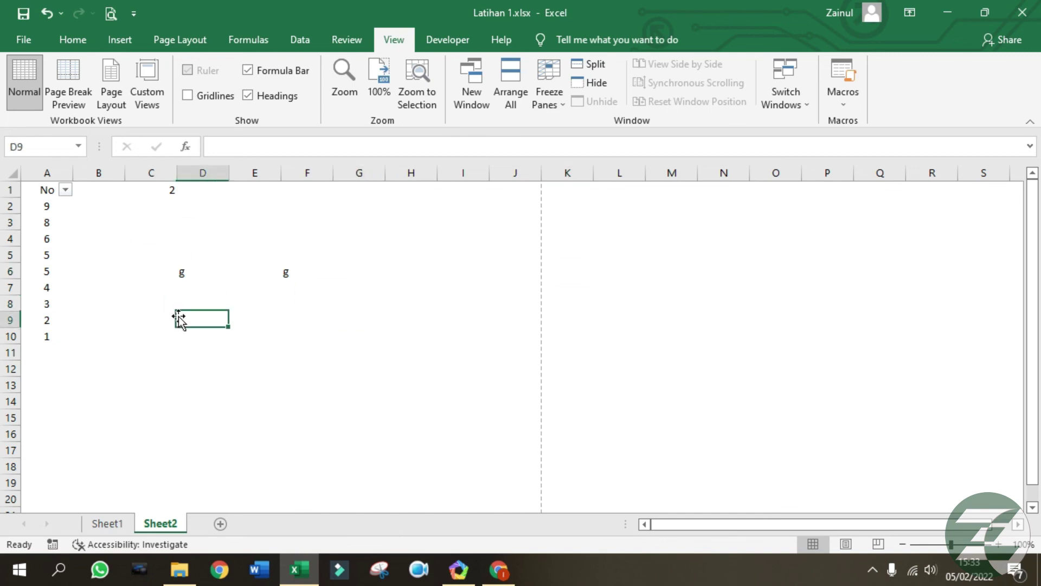
left_click(188, 96)
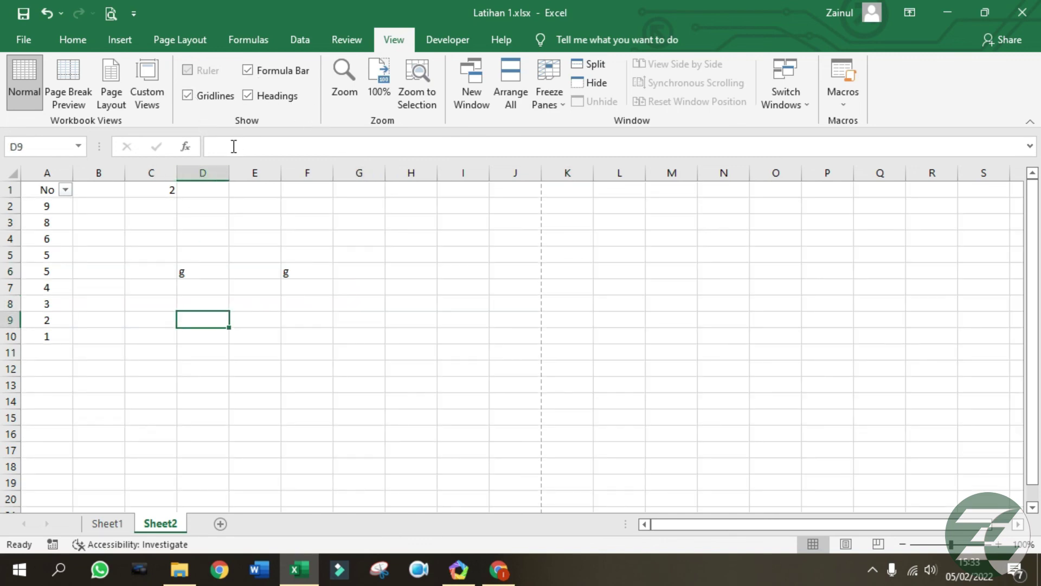
Turn the formula bar and row/column headings off and back on.
left_click(248, 71)
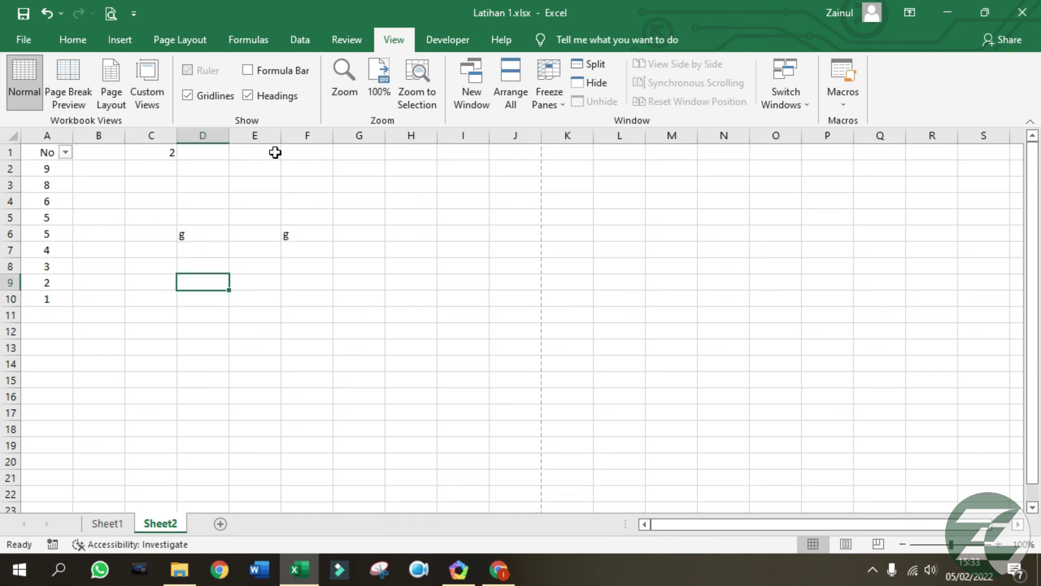
left_click(248, 70)
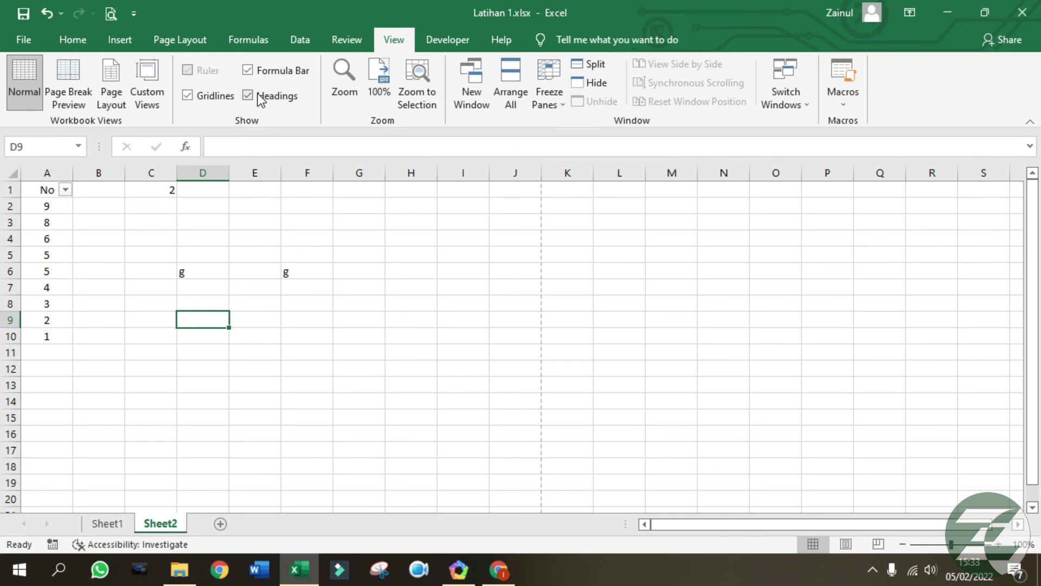
left_click(249, 96)
left_click(249, 94)
left_click(257, 96)
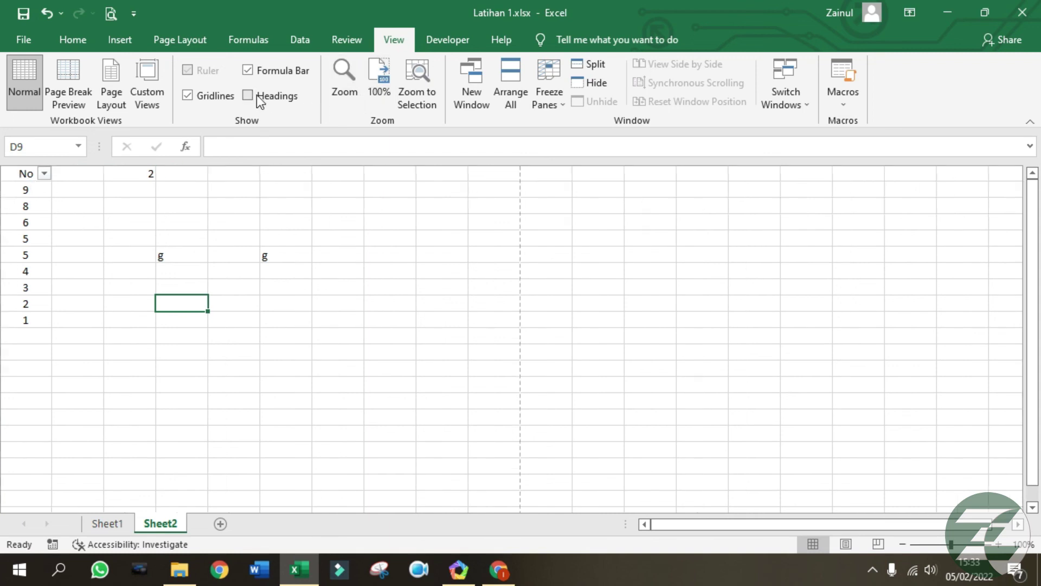
left_click(256, 95)
left_click(393, 259)
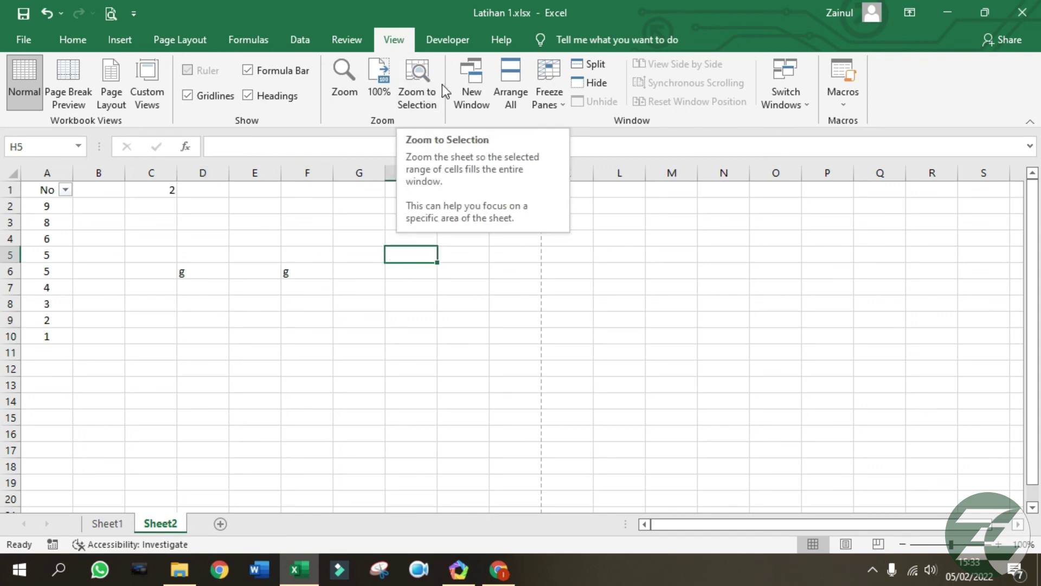
left_click(473, 288)
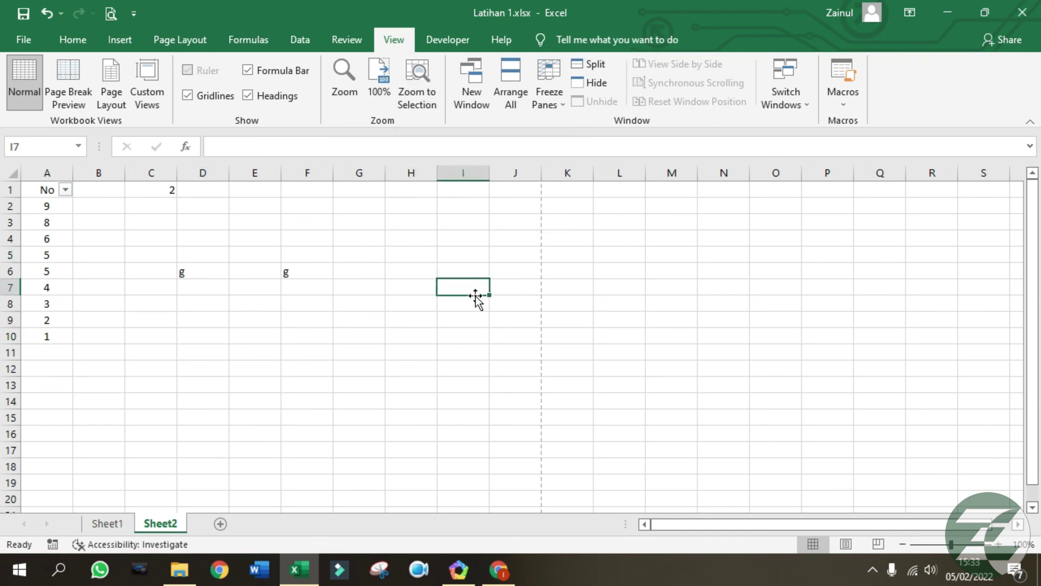